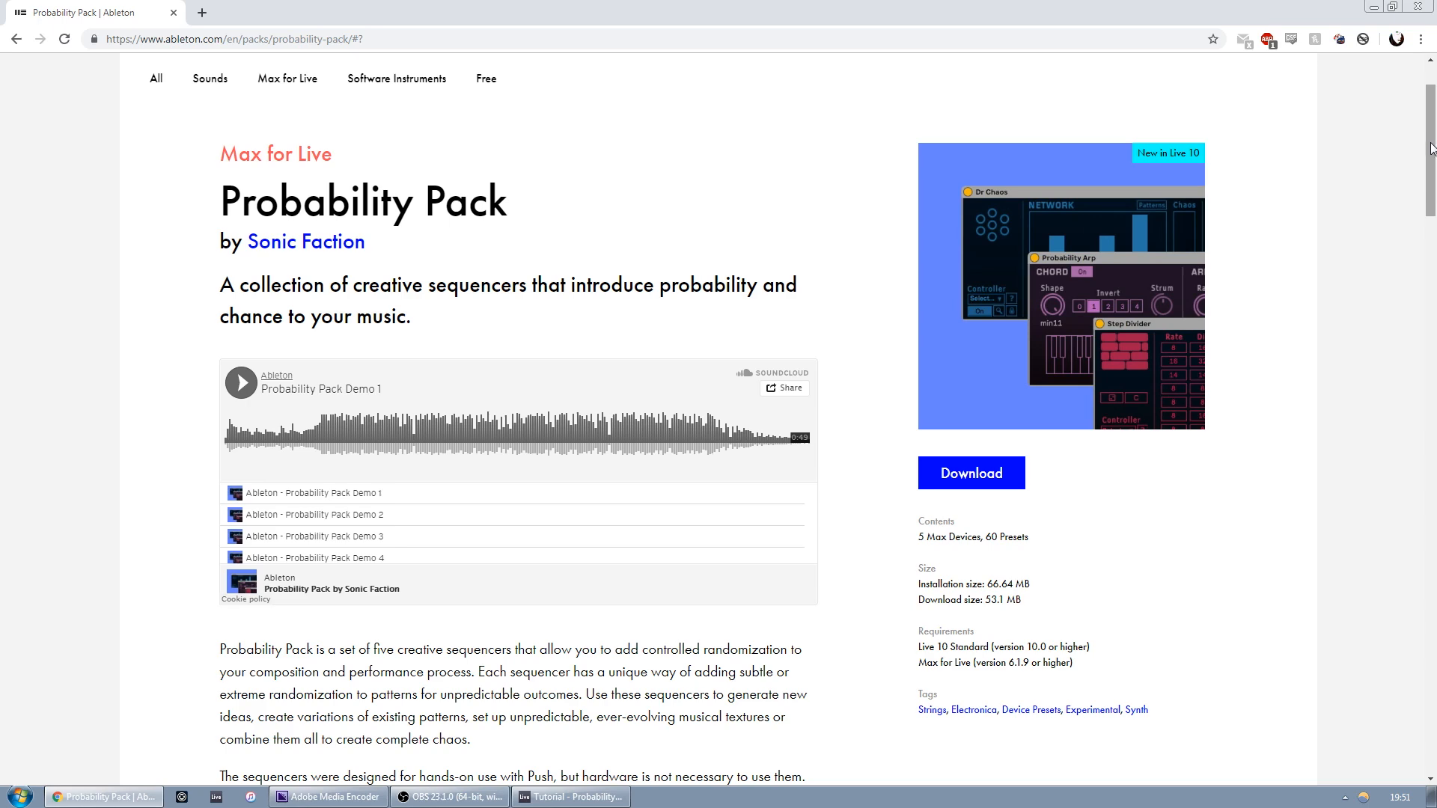
Read the Probability Pack and Step Divider descriptions on the Ableton website
drag(1432, 148, 1417, 389)
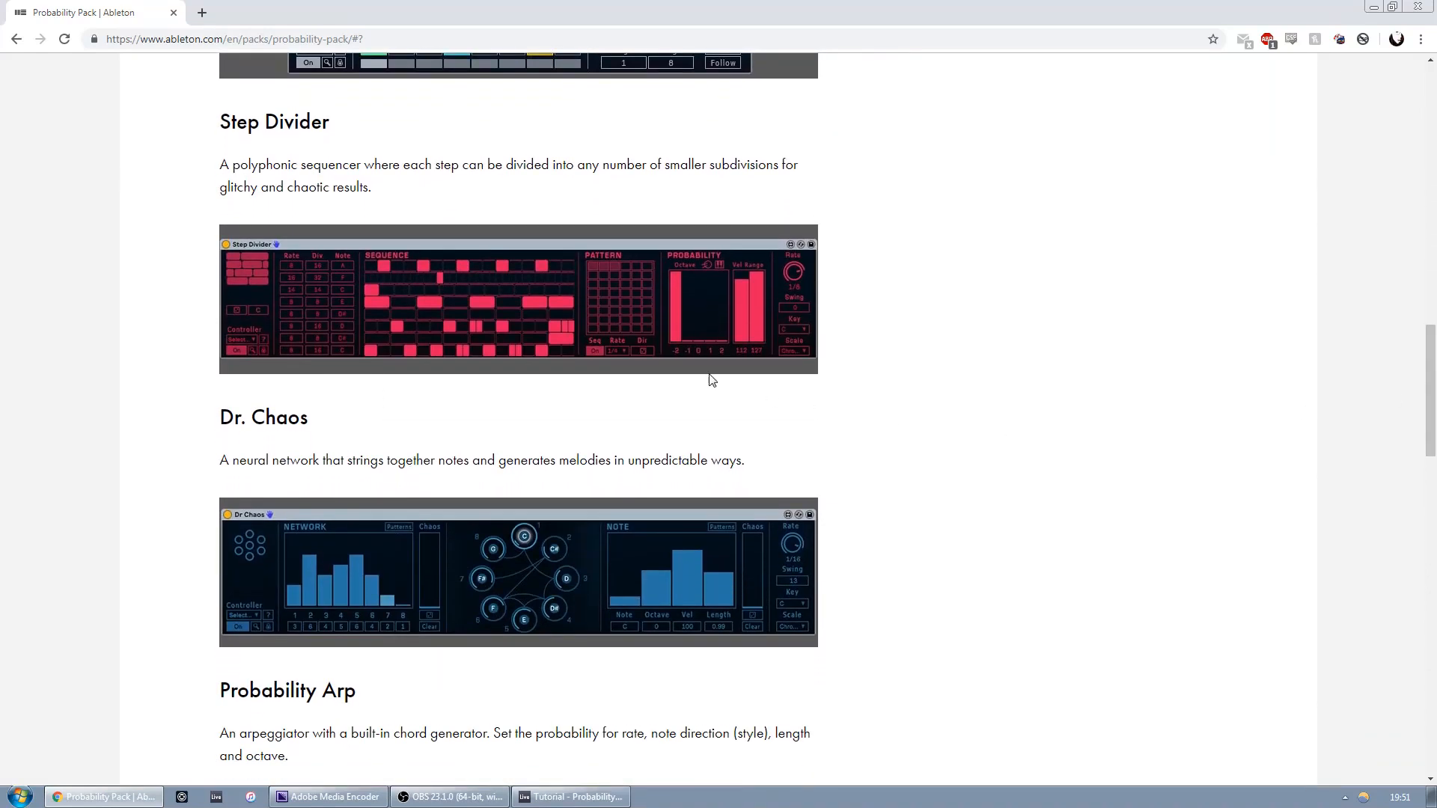
drag(218, 163, 414, 162)
click(480, 162)
scroll(135, 514, up, 2)
scroll(136, 517, down, 3)
scroll(137, 517, up, 1)
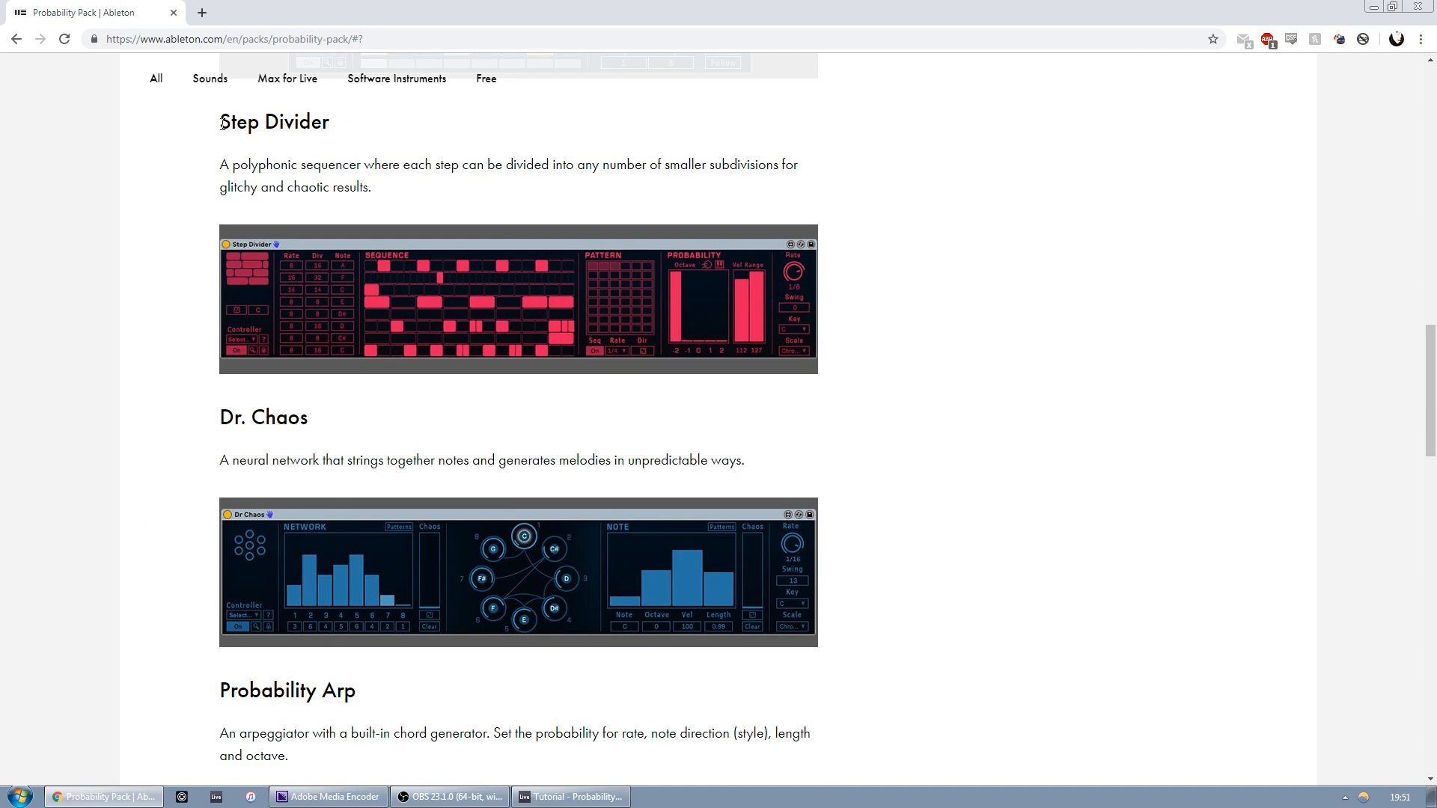
drag(222, 124, 238, 208)
click(420, 194)
click(1418, 7)
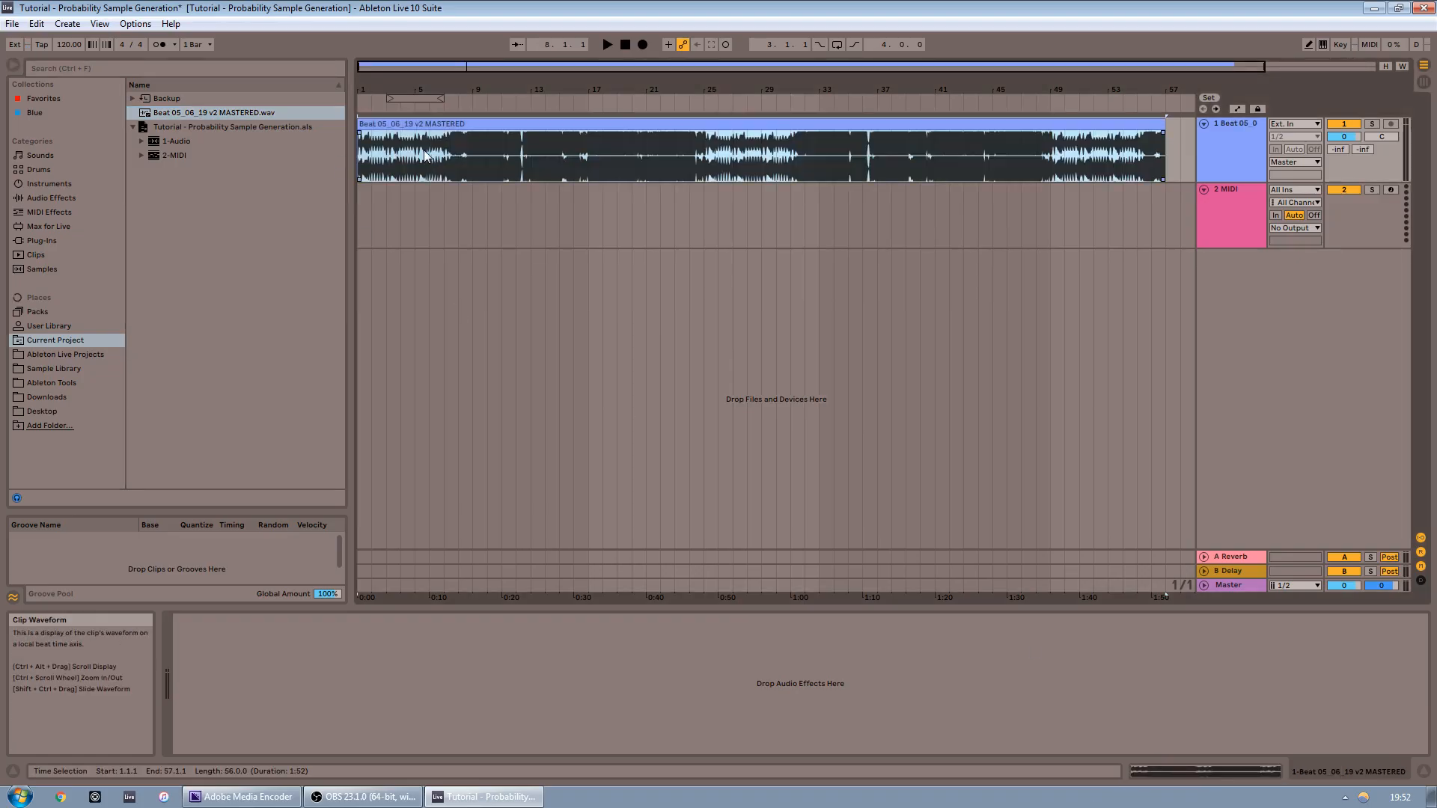
Delete the section of the audio clip from bar 5 to bar 41
click(445, 165)
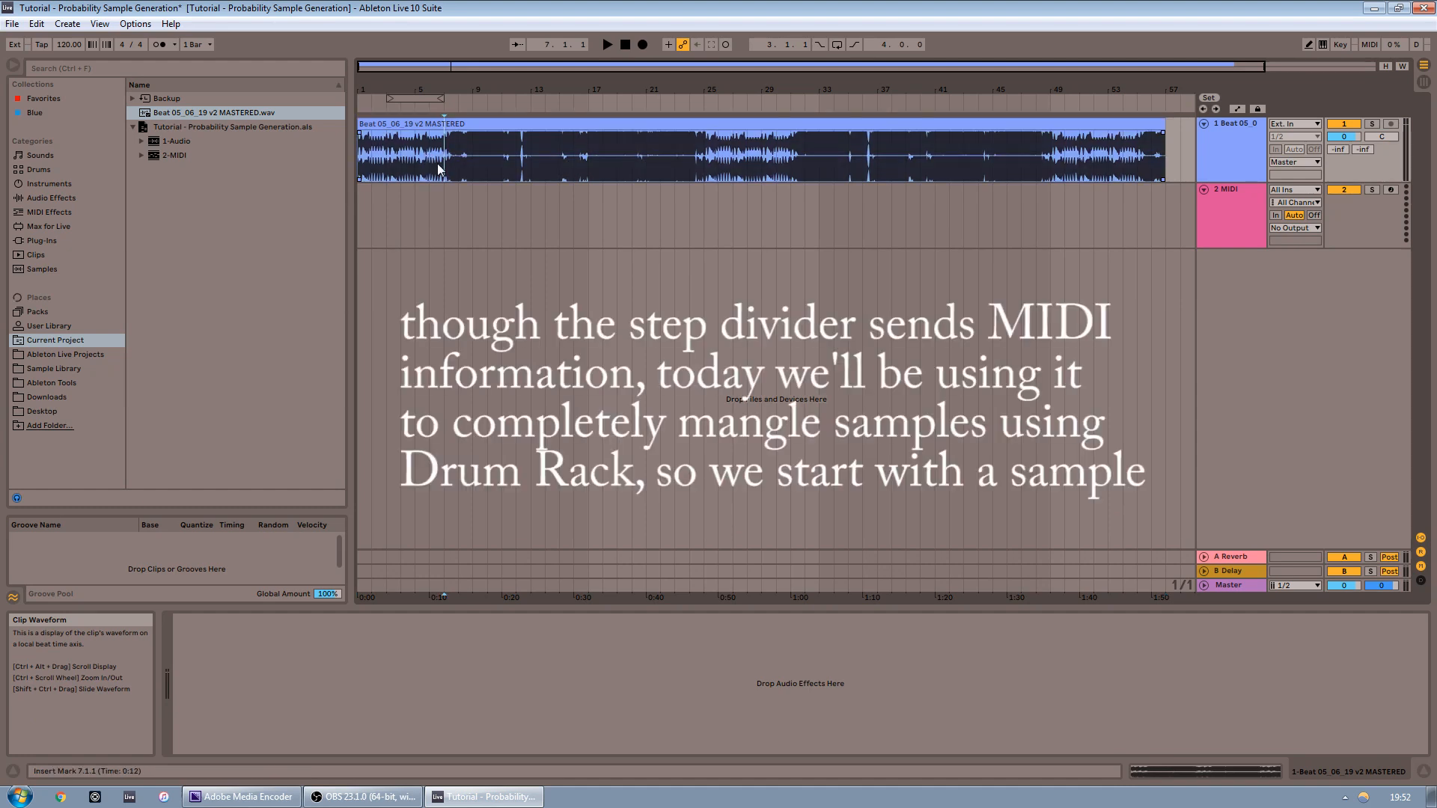
drag(471, 168, 1082, 159)
click(1051, 159)
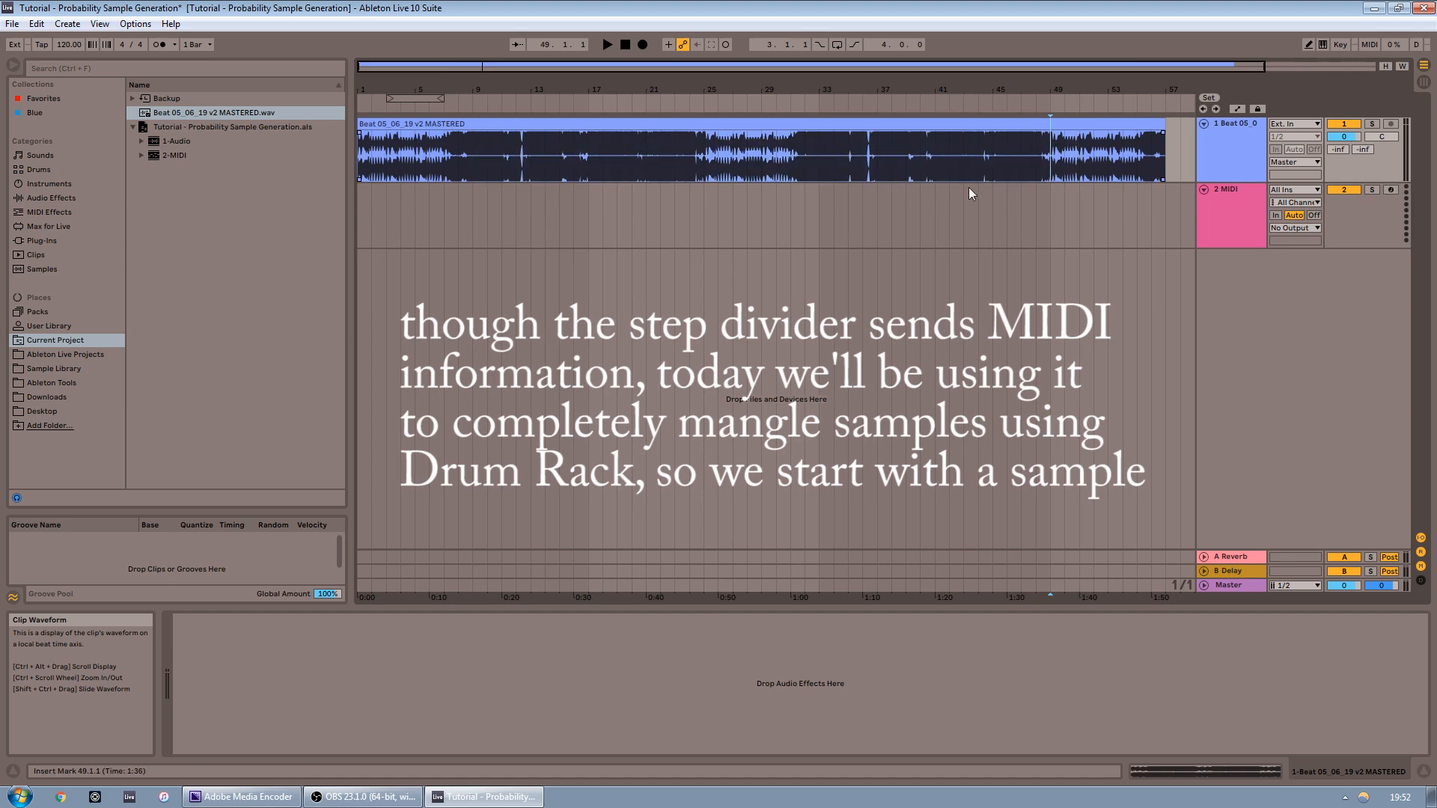
click(935, 152)
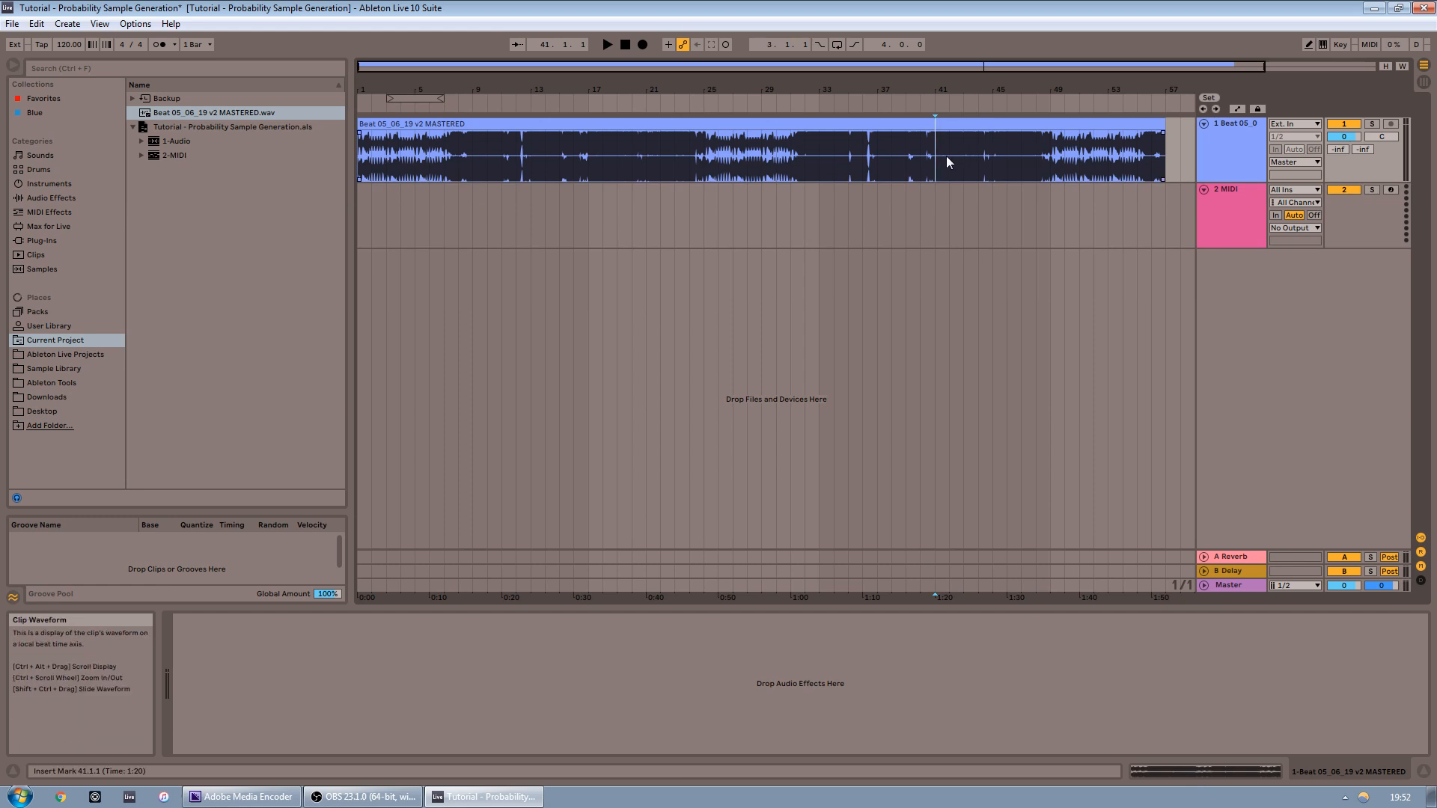
drag(941, 163, 416, 159)
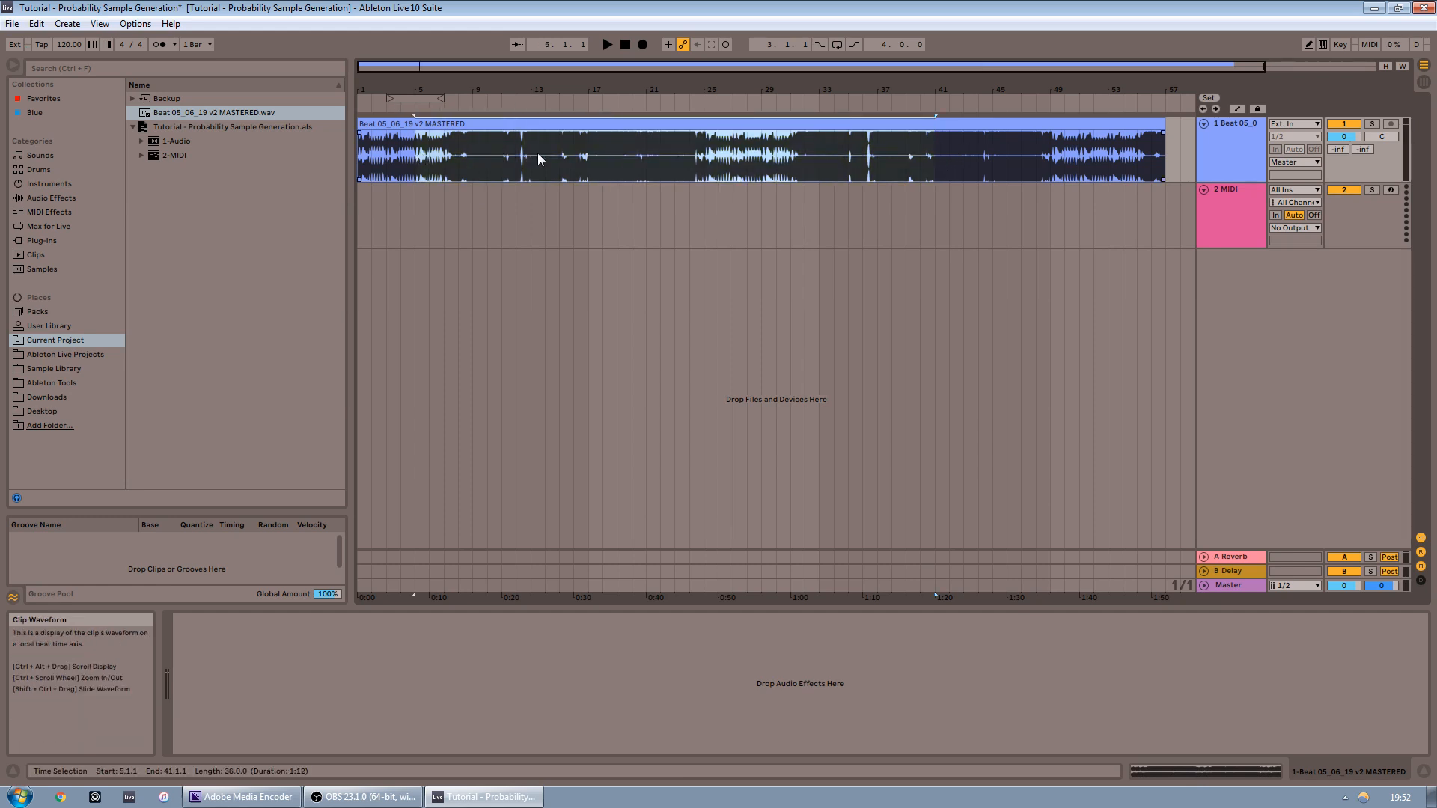
key(Delete)
Delete the remaining outer parts of the clip, keeping only an eight-bar section at the start of the arrangement
click(391, 124)
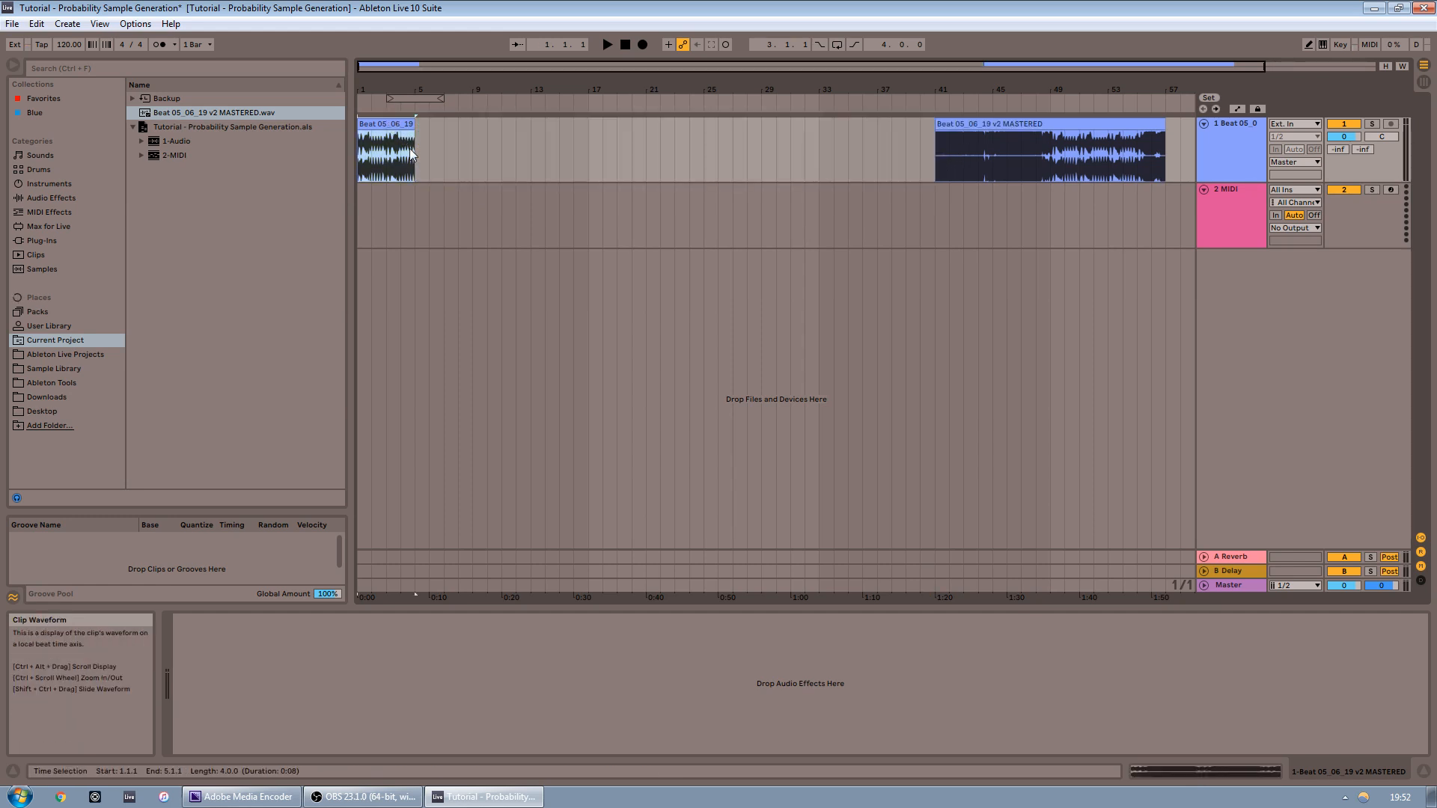
key(Delete)
drag(1064, 163, 1180, 171)
key(Delete)
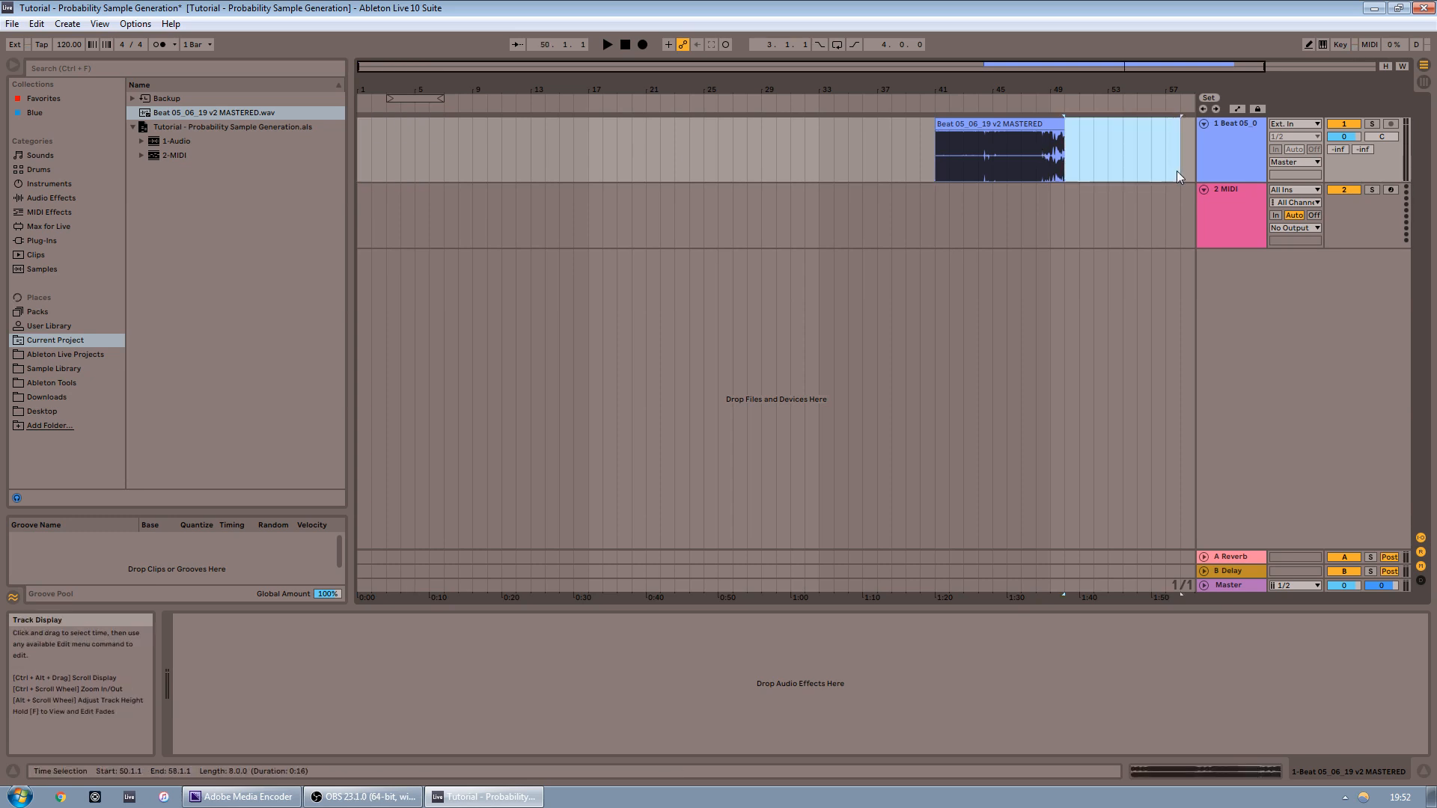
click(1065, 128)
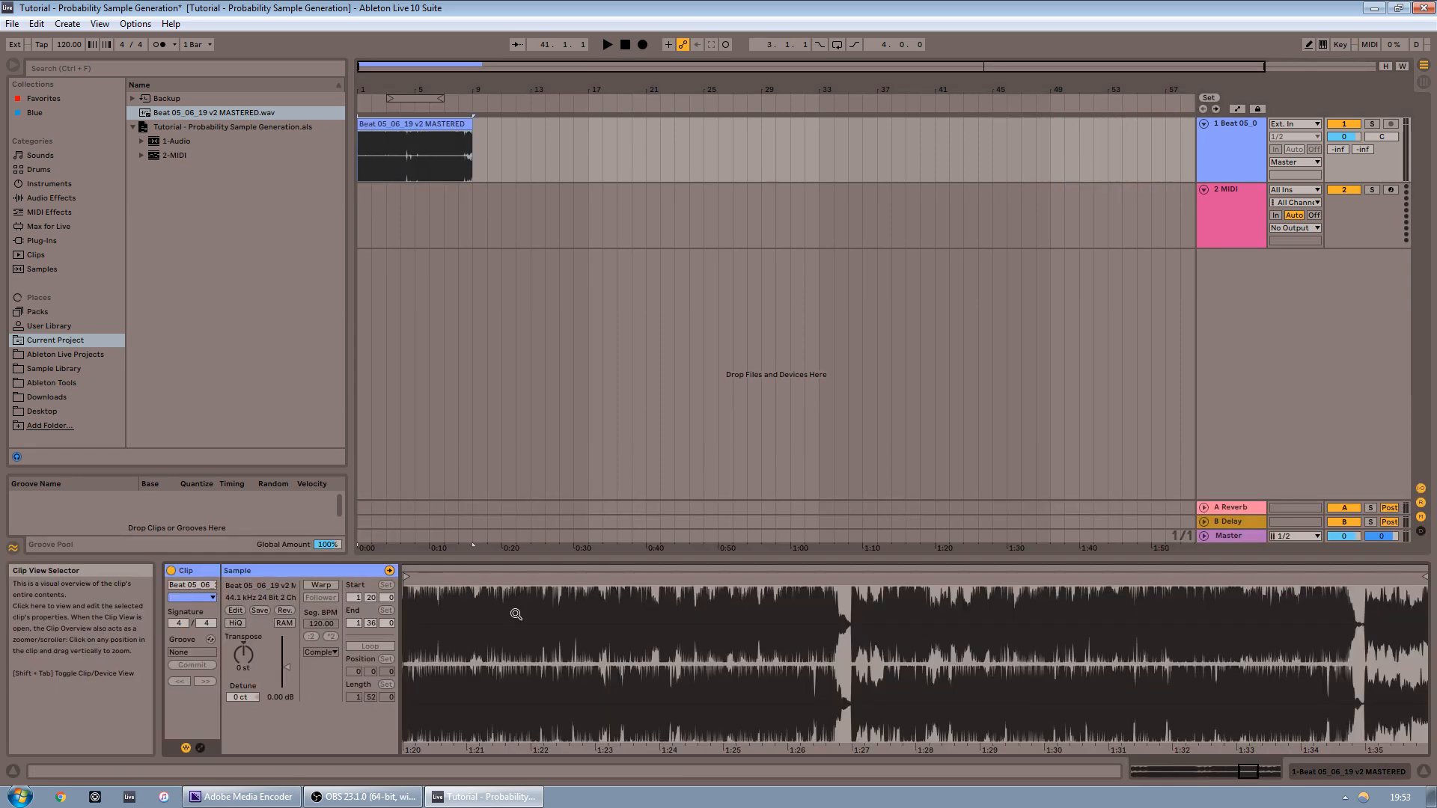
Consolidate the eight-bar audio clip into a new sample
drag(396, 81, 396, 449)
drag(786, 171, 1042, 178)
click(785, 146)
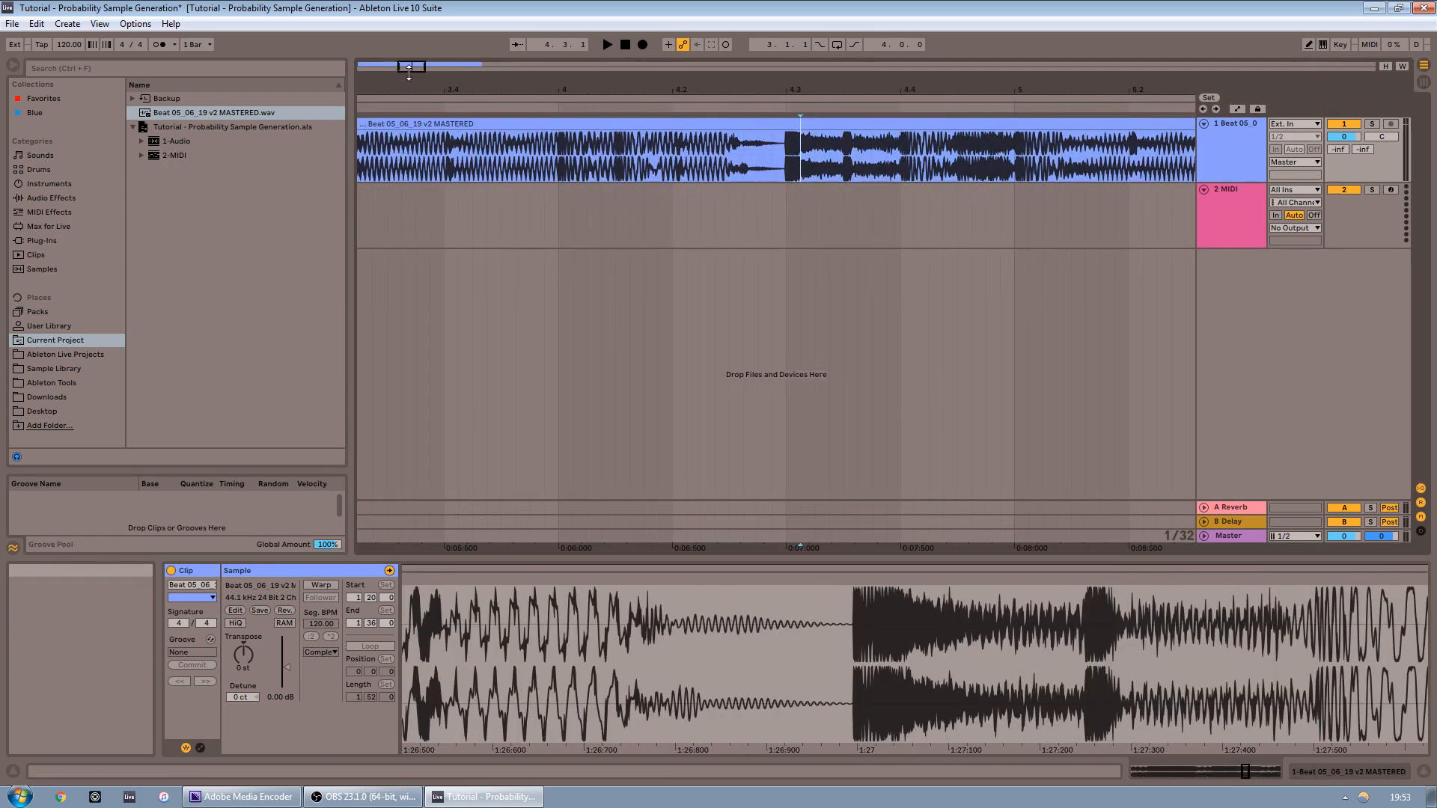
drag(410, 65, 410, 8)
click(383, 125)
right_click(383, 125)
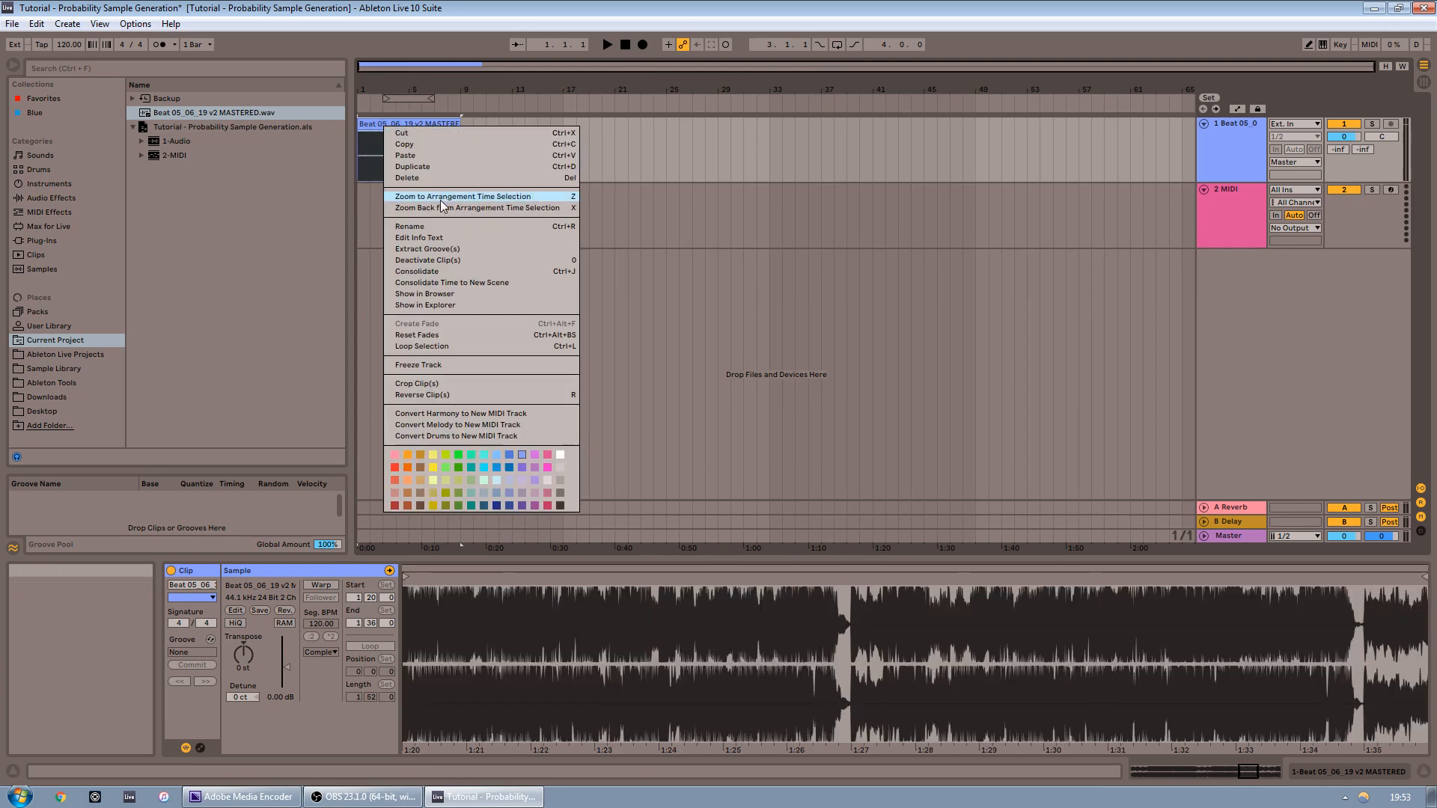
click(429, 283)
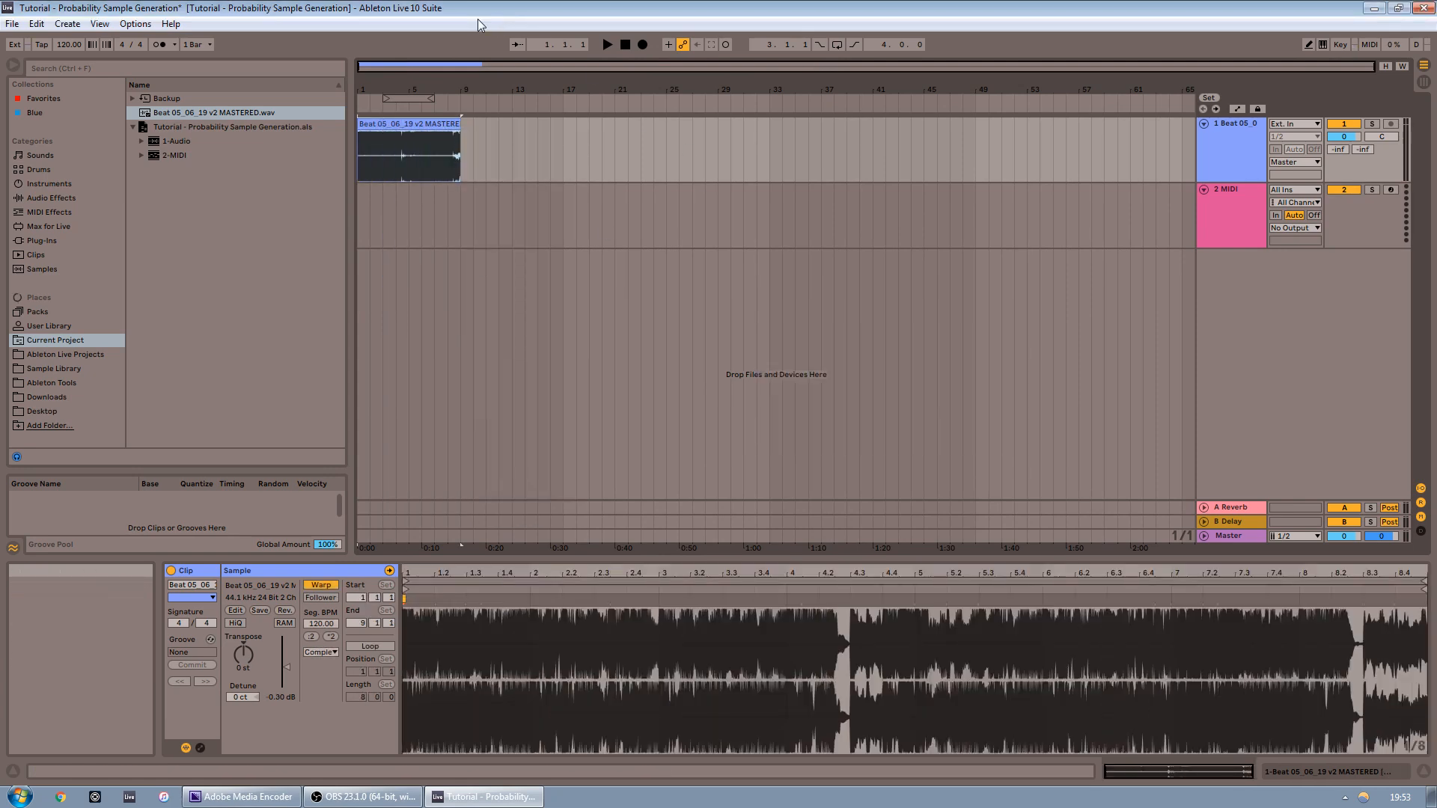
Slice the clip to a new MIDI track with one slice per 1/4 Note using the Built-in 0-Vel preset
click(99, 24)
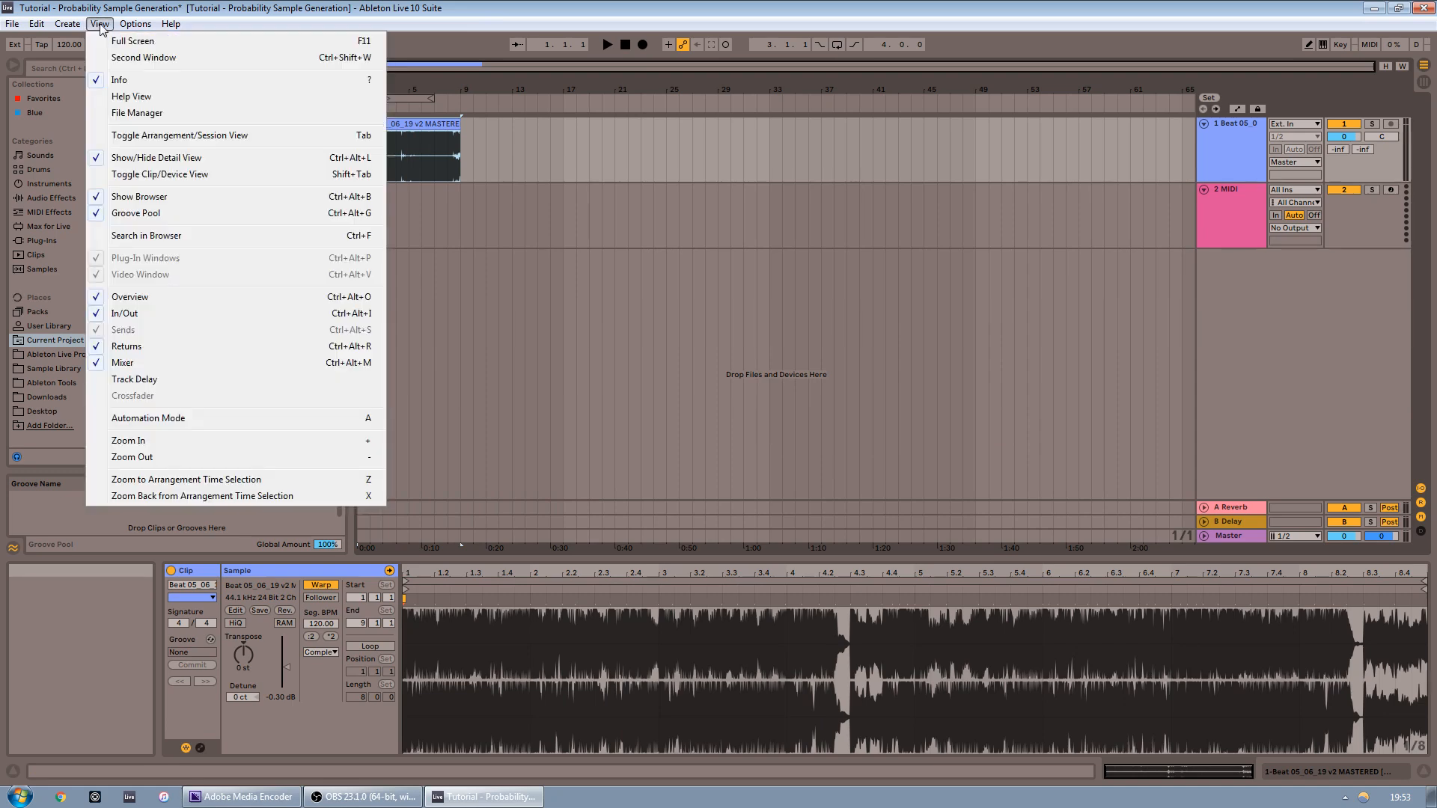
mouse_move(76, 29)
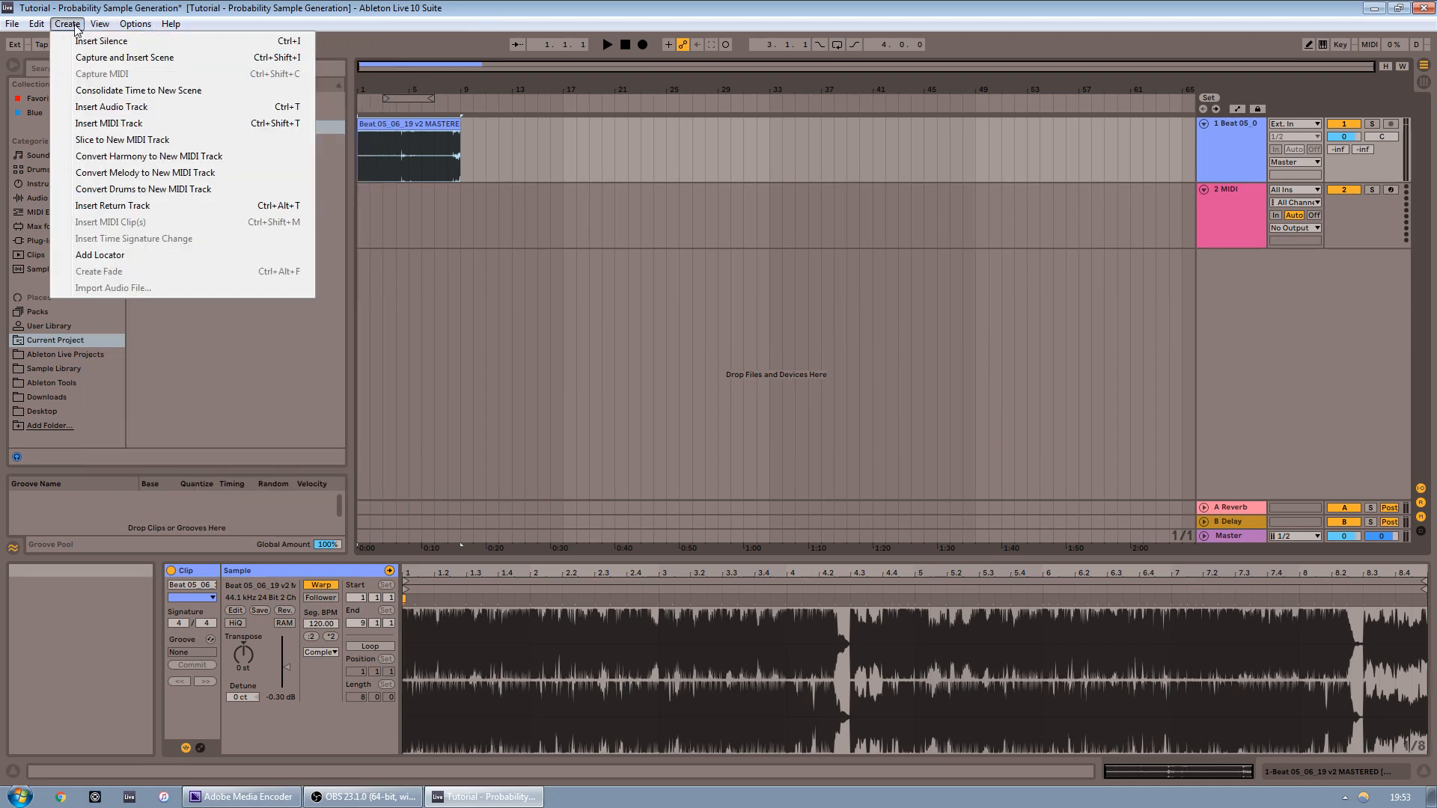
click(147, 141)
drag(923, 326, 706, 141)
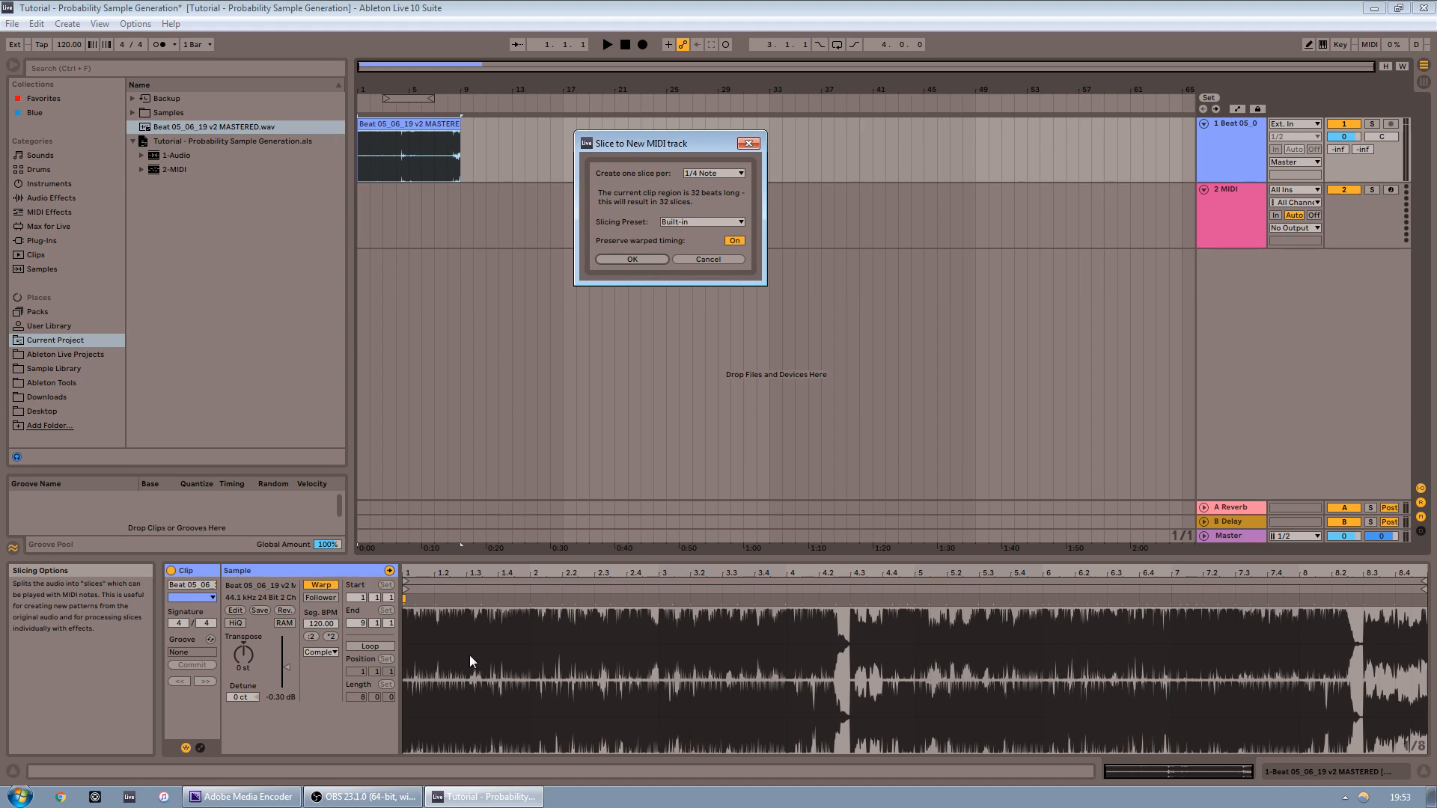
click(730, 173)
click(717, 174)
click(701, 222)
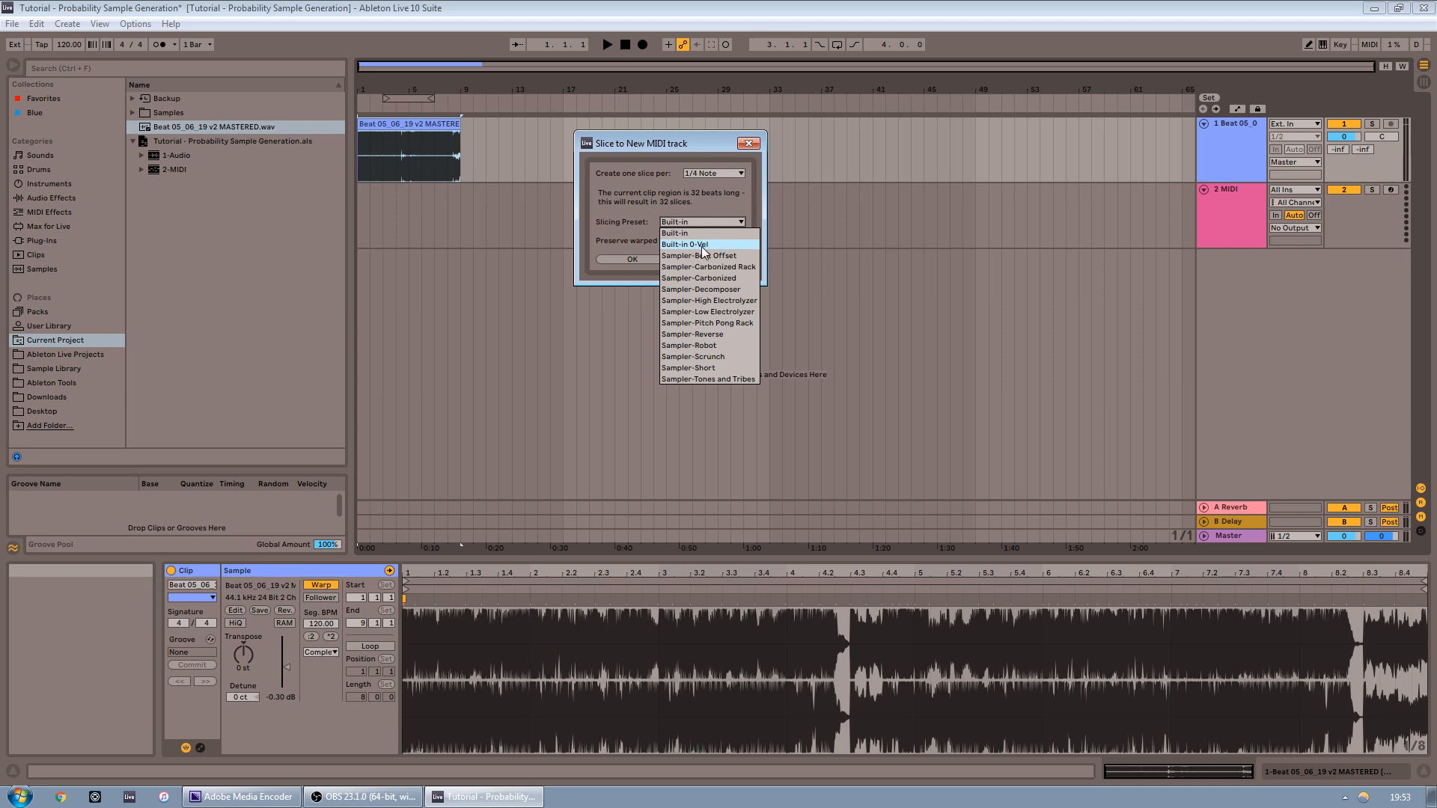
click(700, 246)
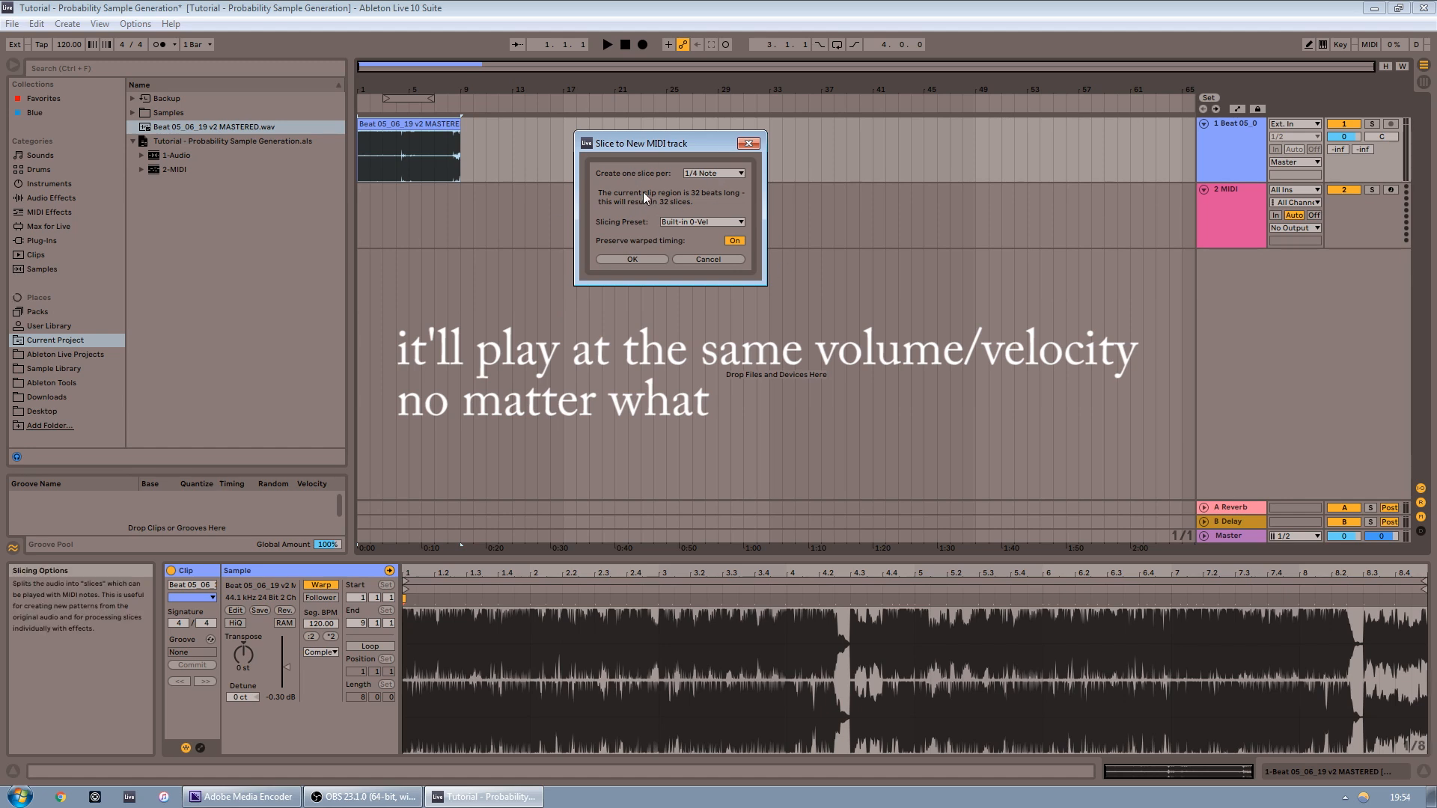
click(632, 259)
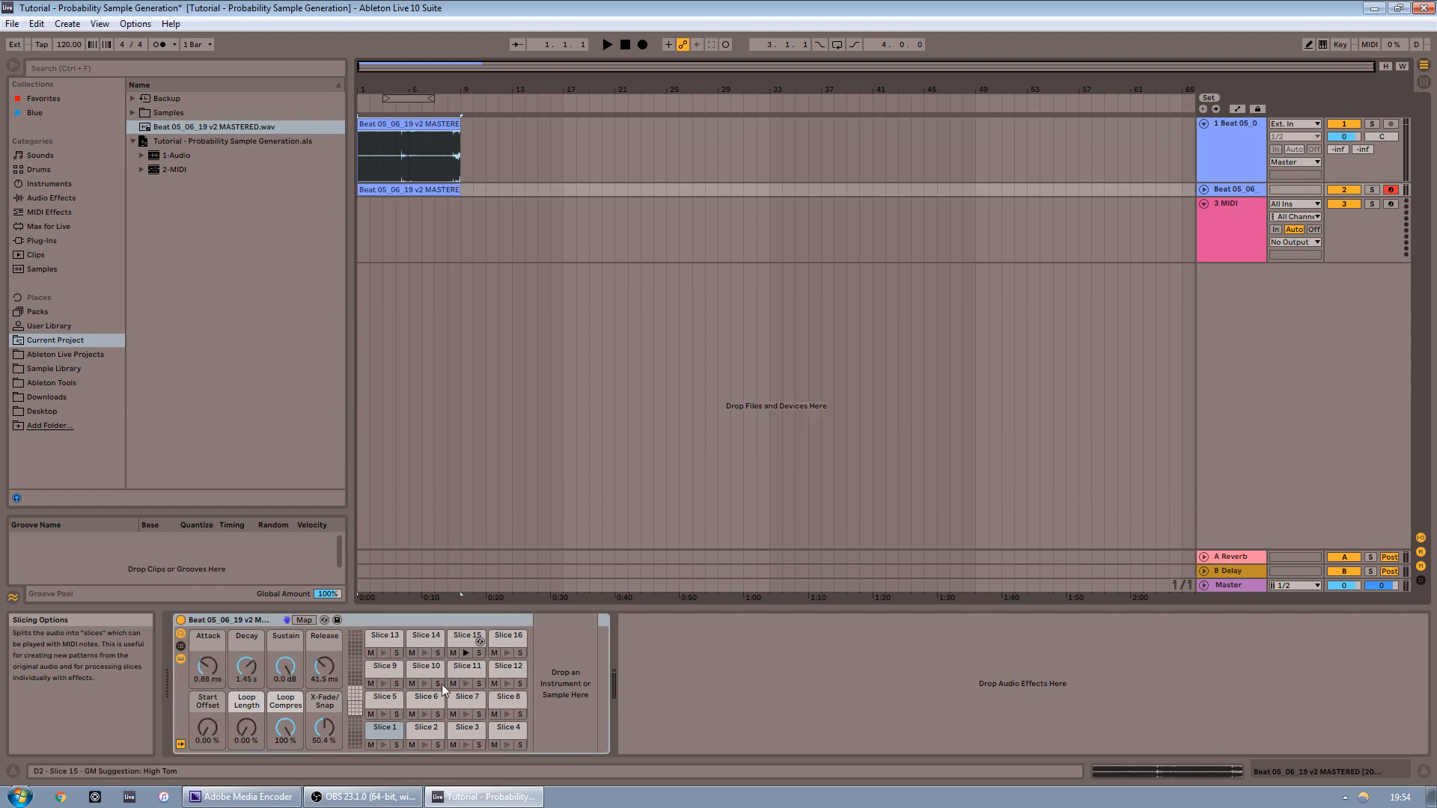
Load the Step Divider device from the Probability Pack in Packs onto the sliced Drum Rack track
click(359, 715)
click(357, 735)
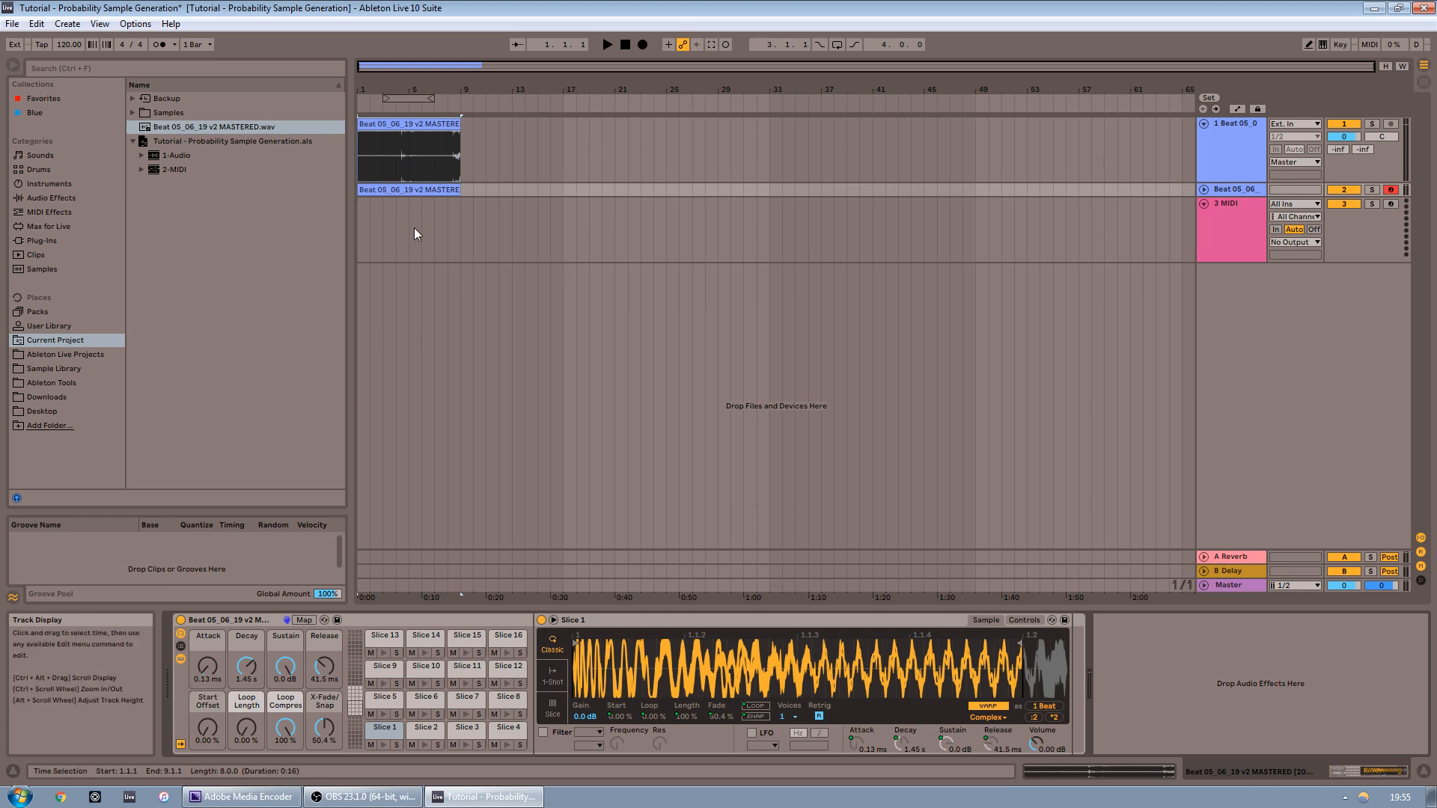
click(52, 310)
scroll(186, 404, down, 5)
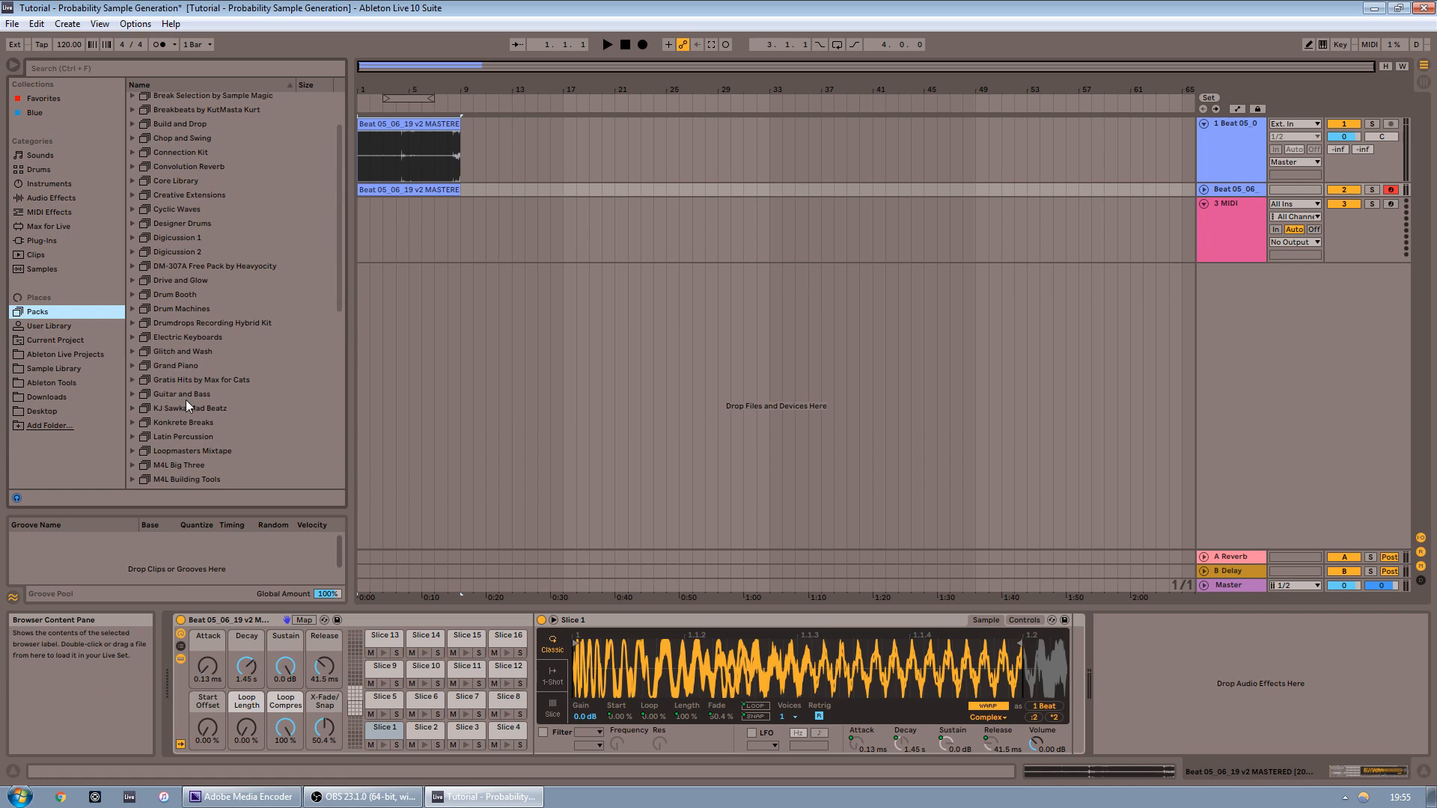
scroll(186, 401, down, 3)
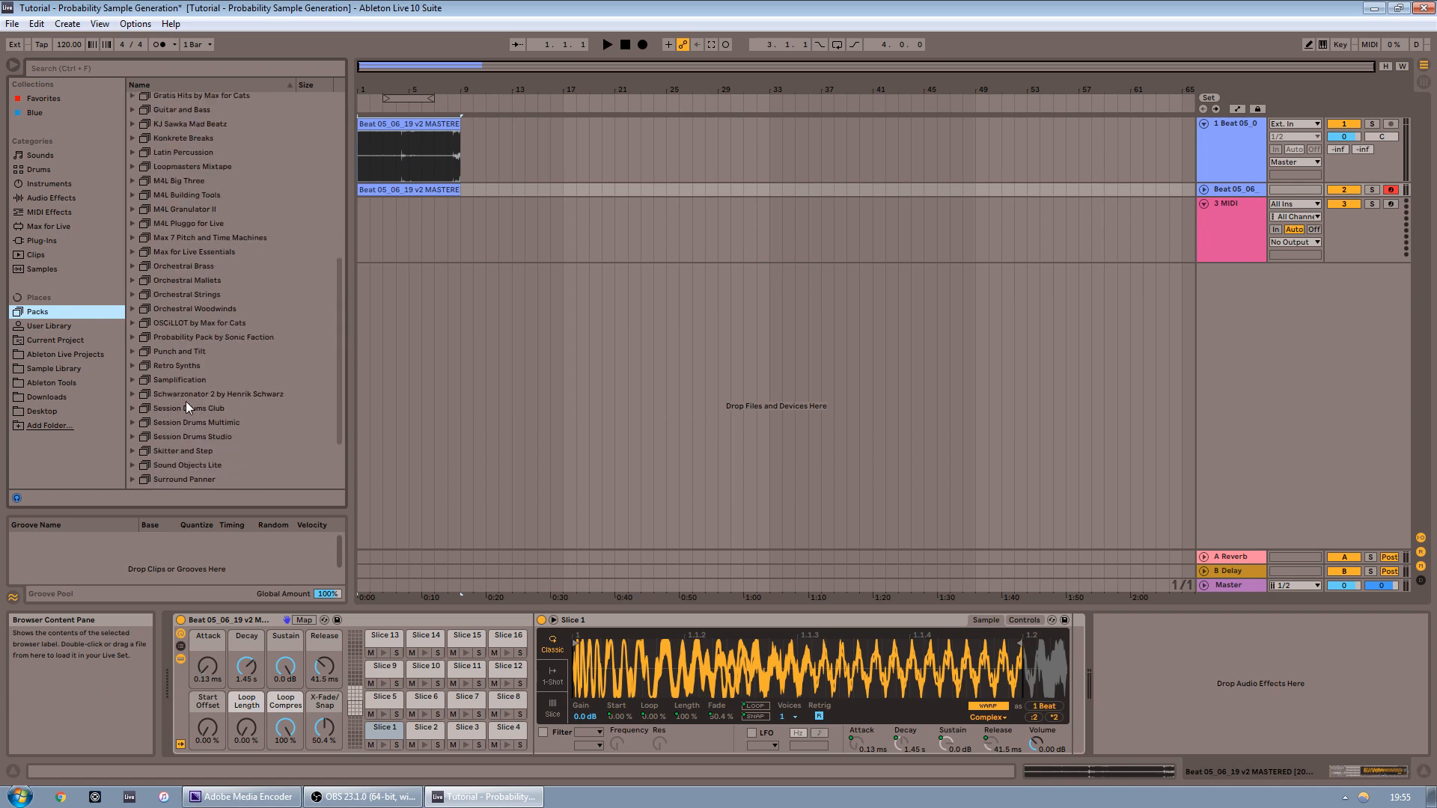
click(134, 338)
mouse_move(200, 452)
mouse_down()
mouse_move(173, 674)
mouse_move(177, 658)
mouse_up()
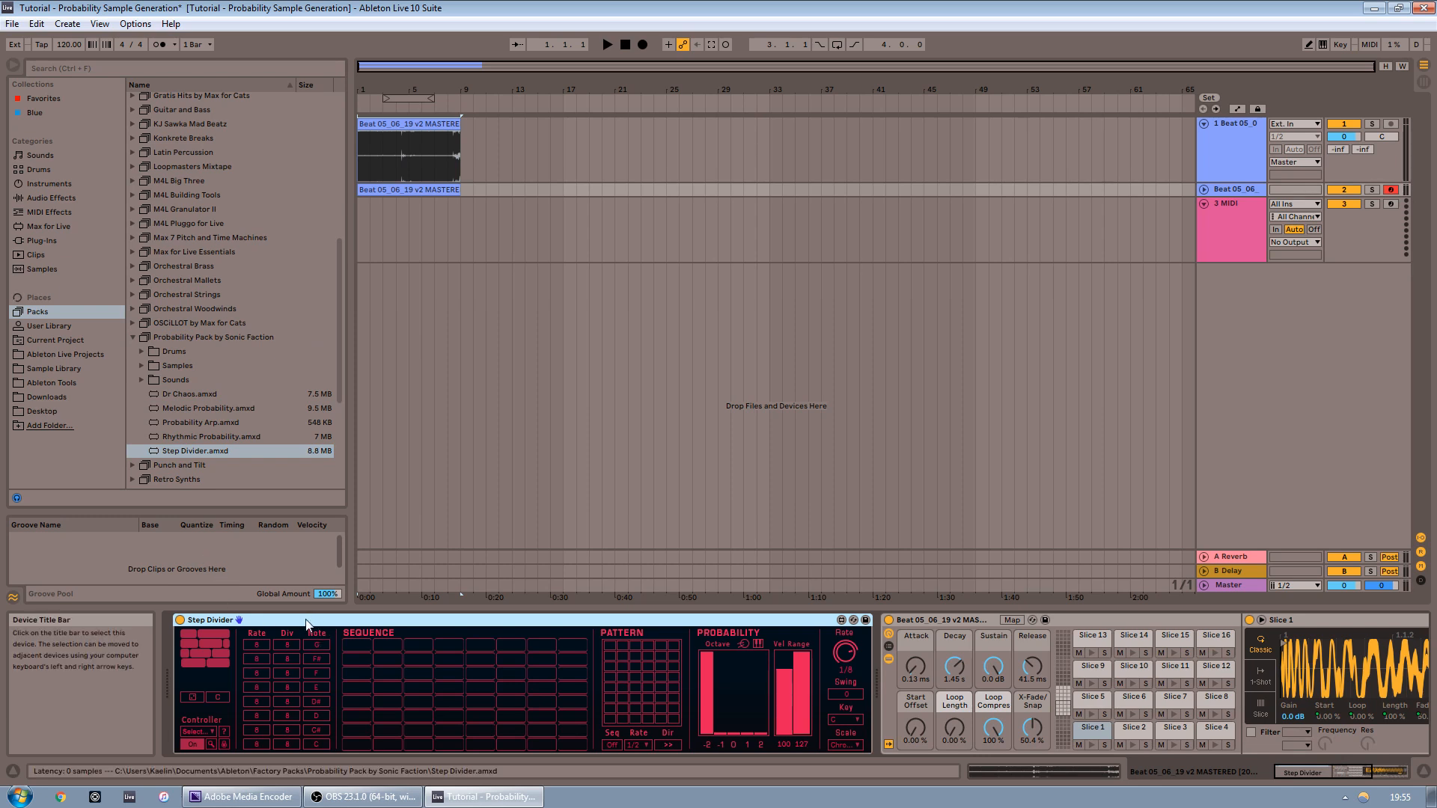
Set the Step Divider's controller to Push2
click(207, 734)
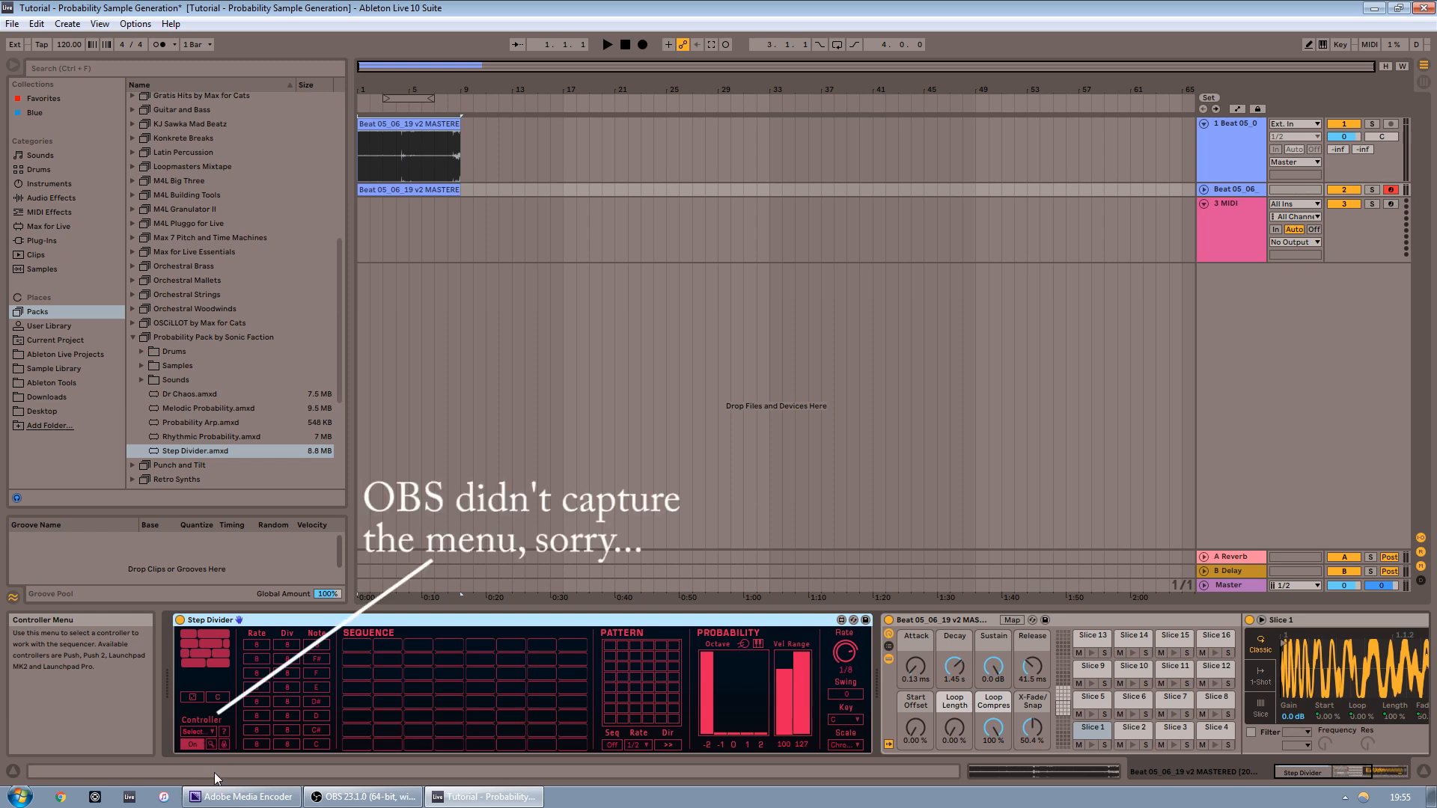
click(214, 765)
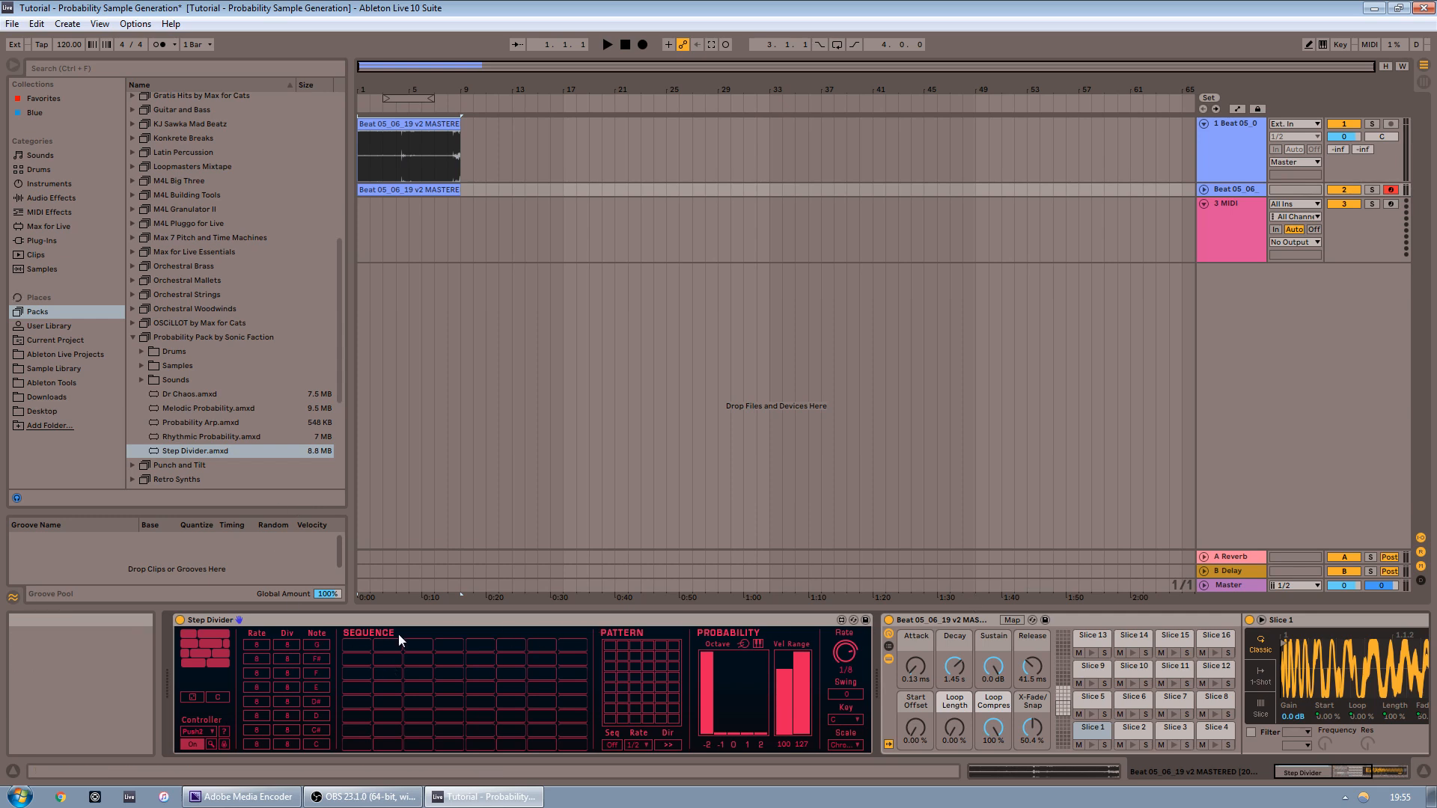
click(564, 238)
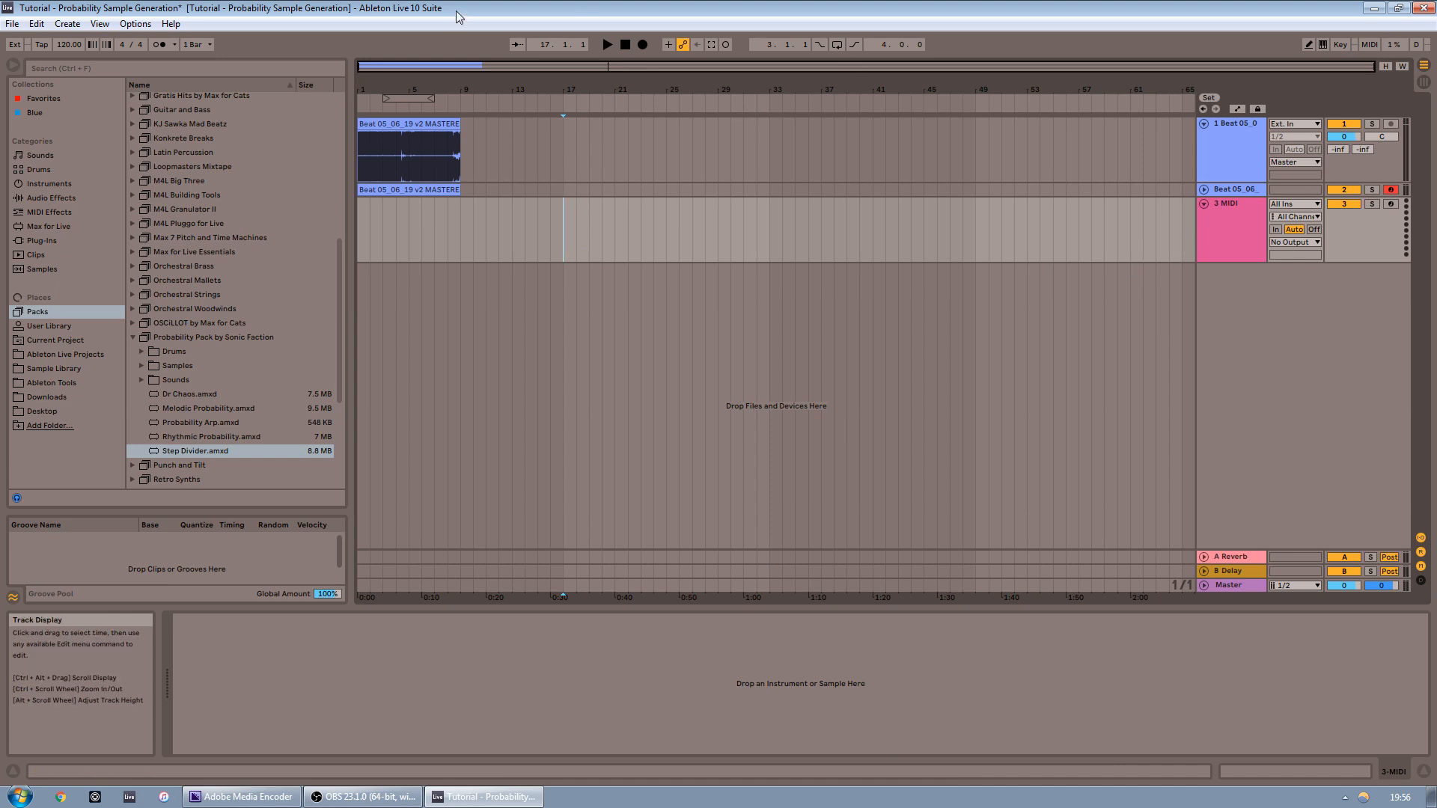
Turn on the metronome and start playback
click(174, 44)
click(228, 105)
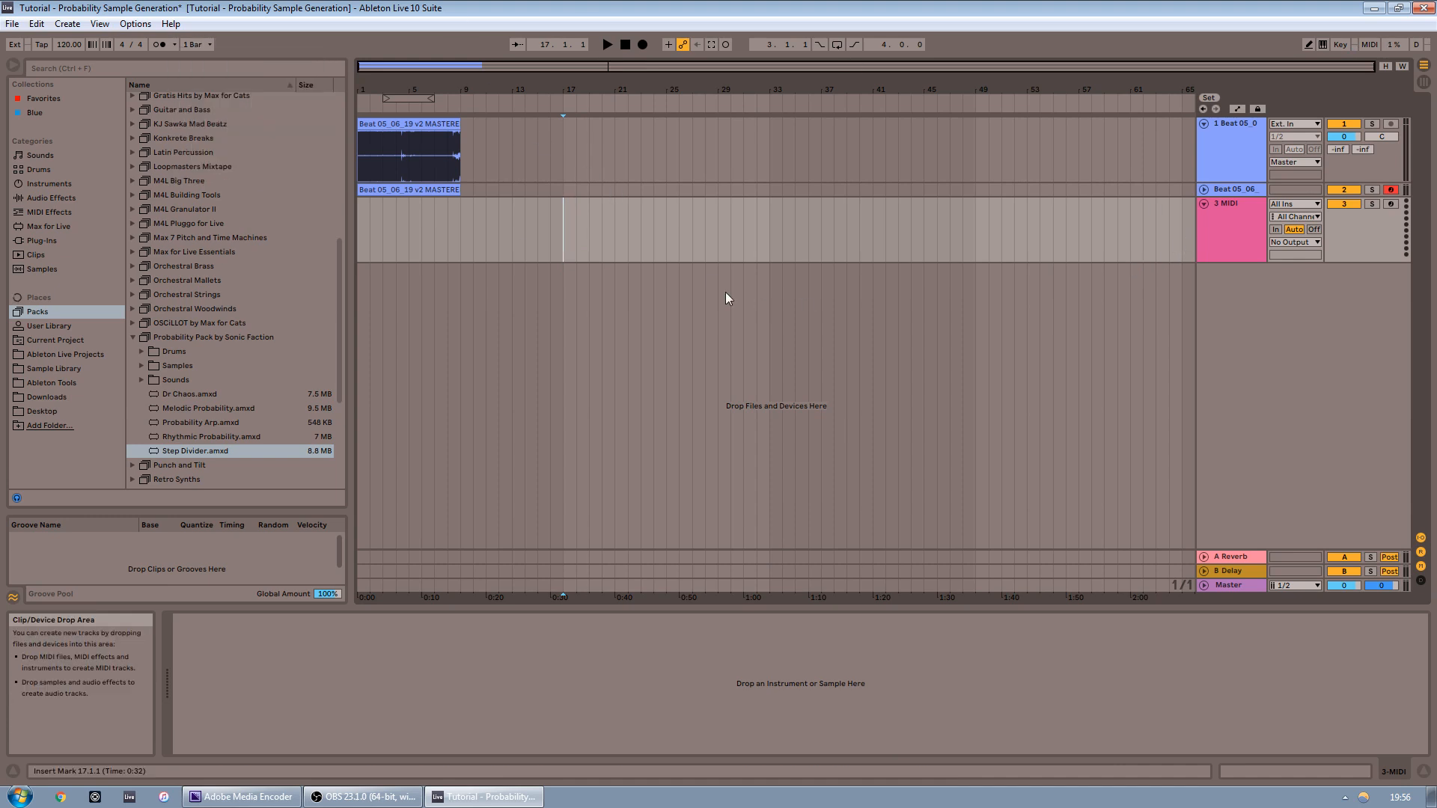
key(space)
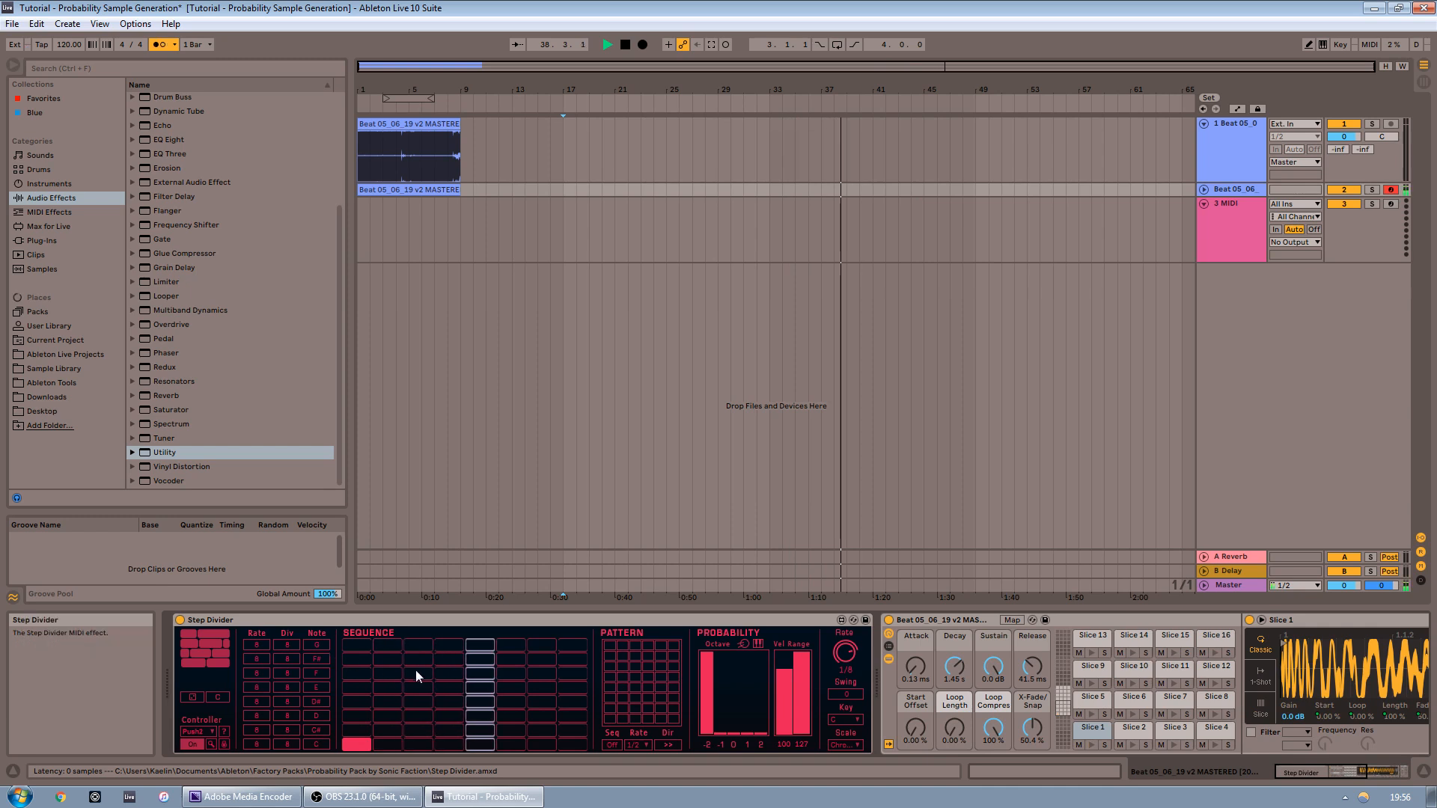
Program a pattern of steps across the Step Divider sequence grid, toggling individual cells on and off
click(479, 687)
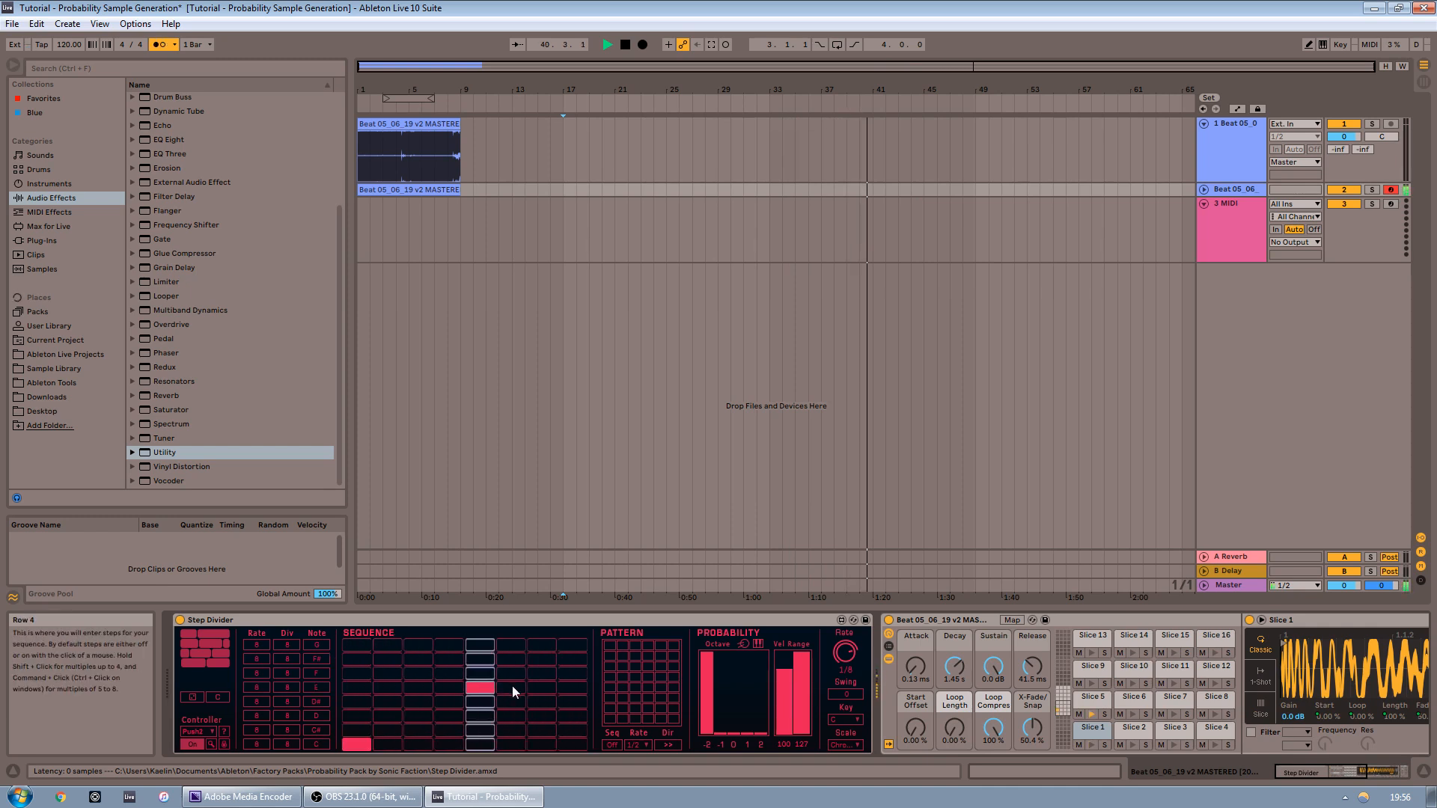
click(480, 718)
click(480, 686)
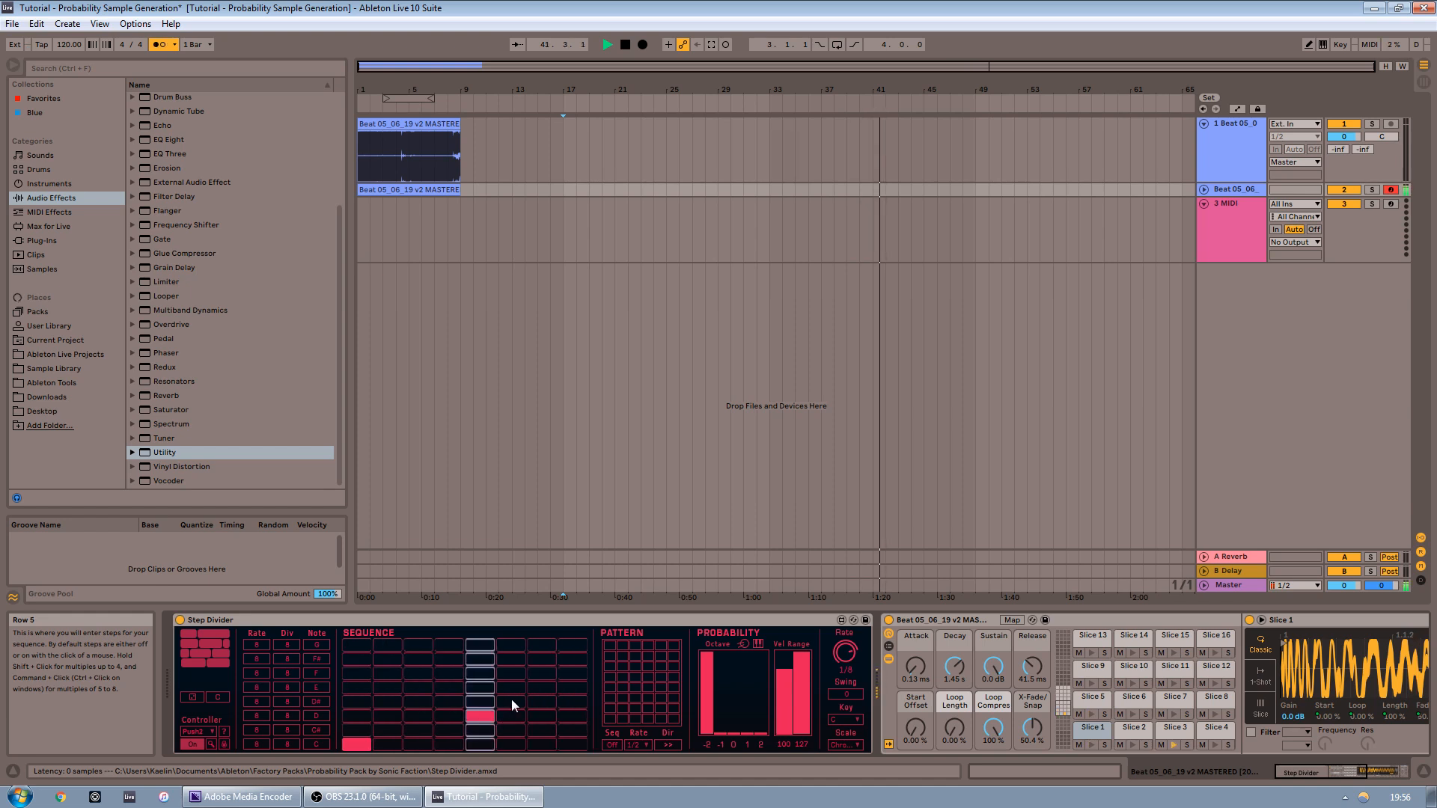
click(541, 660)
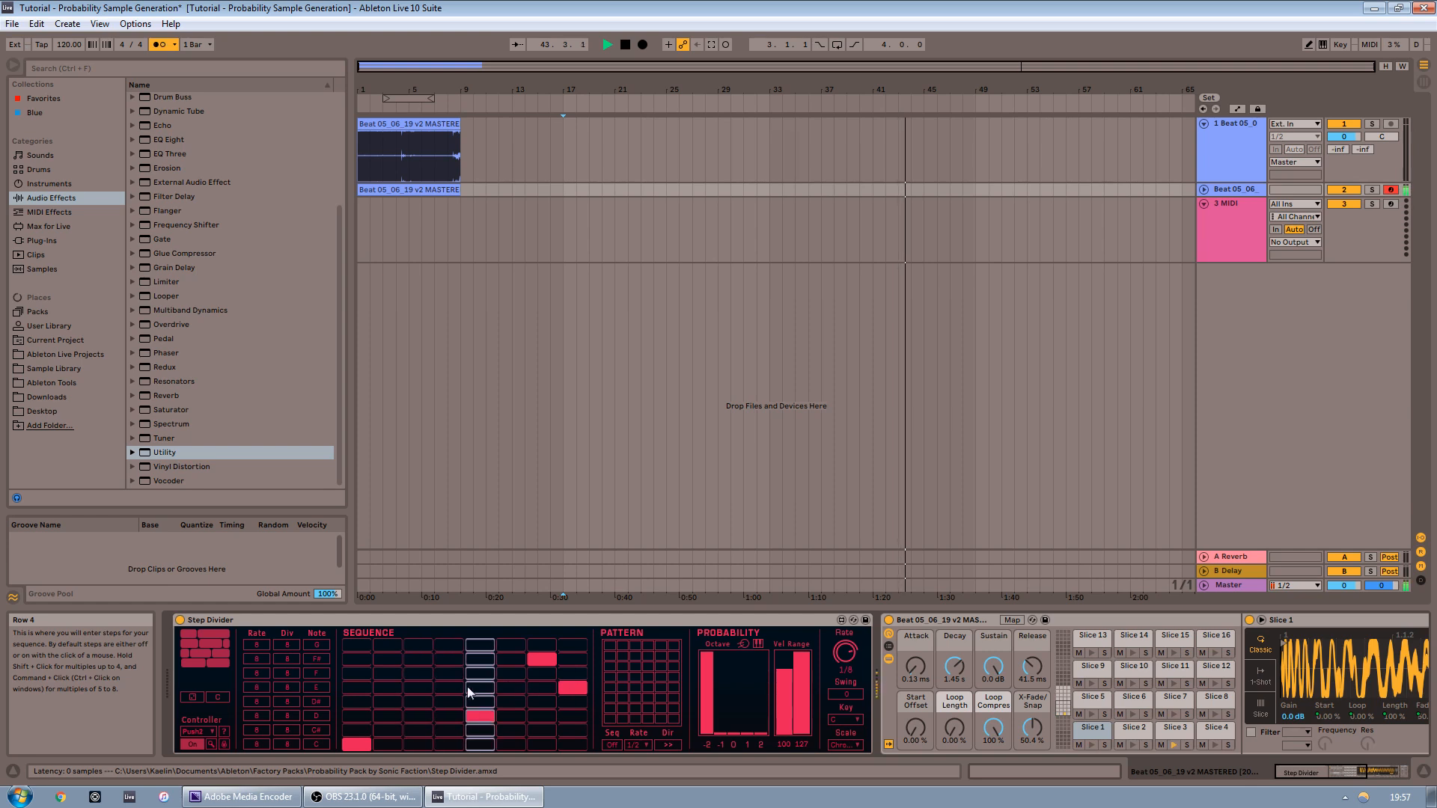
click(421, 672)
click(573, 687)
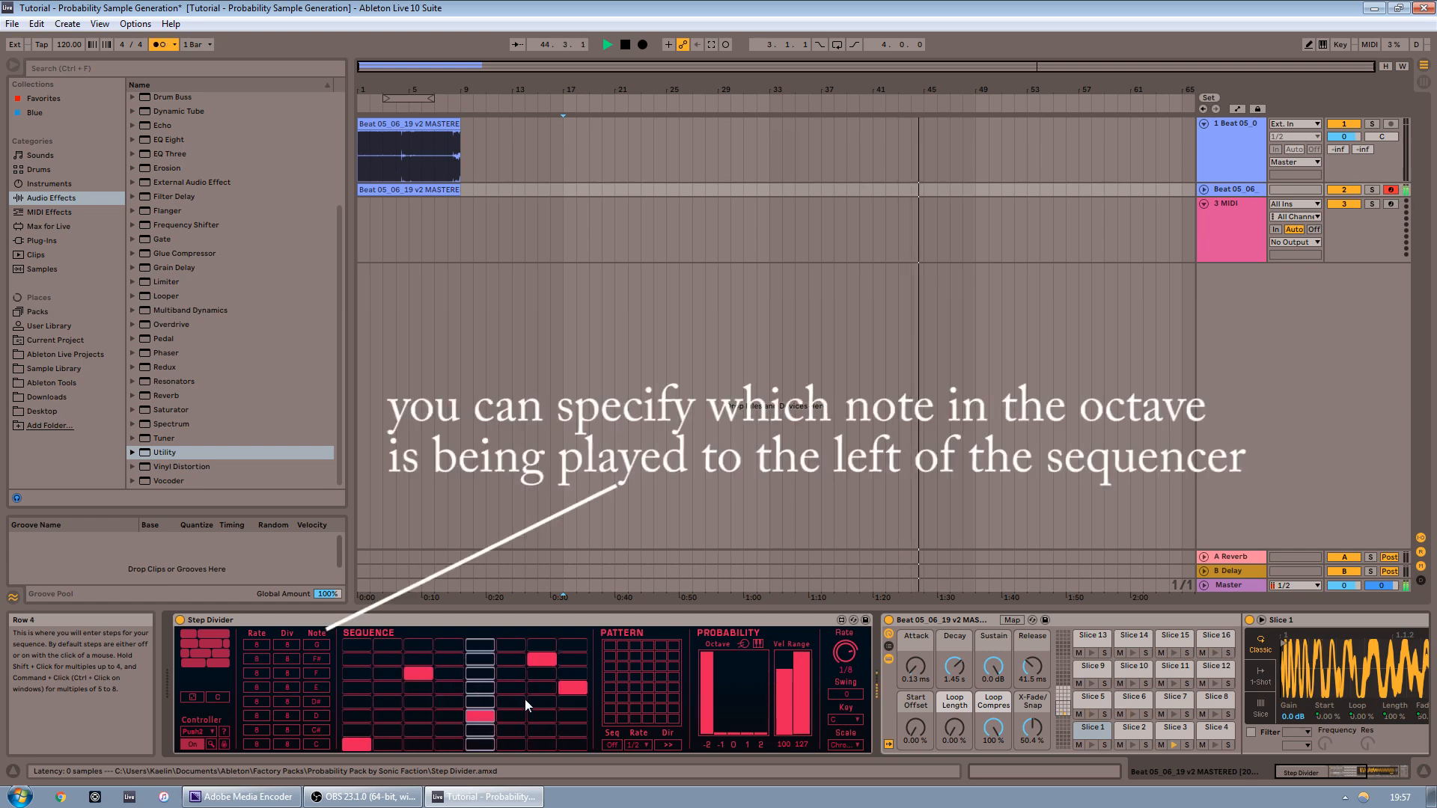
click(511, 702)
click(510, 731)
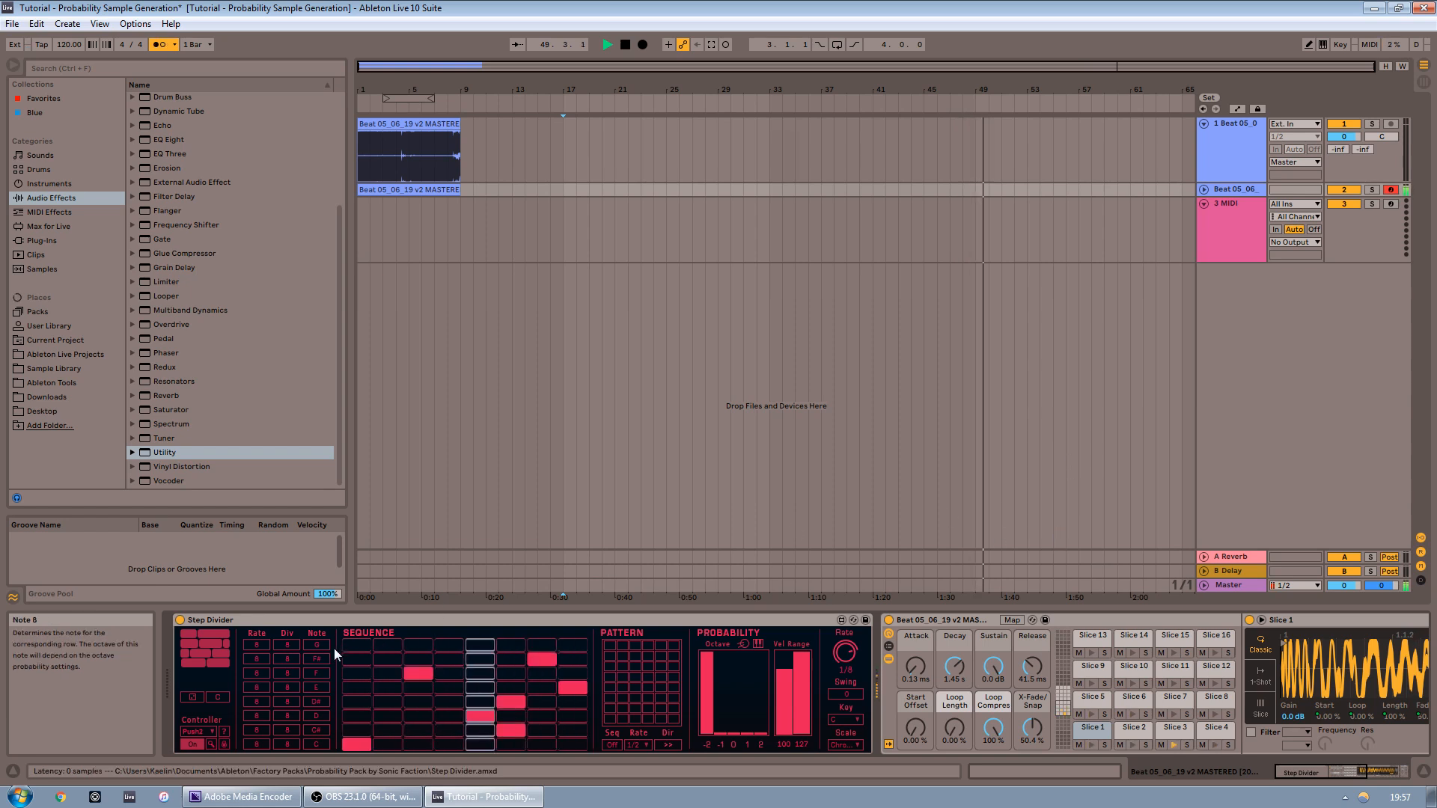
click(365, 749)
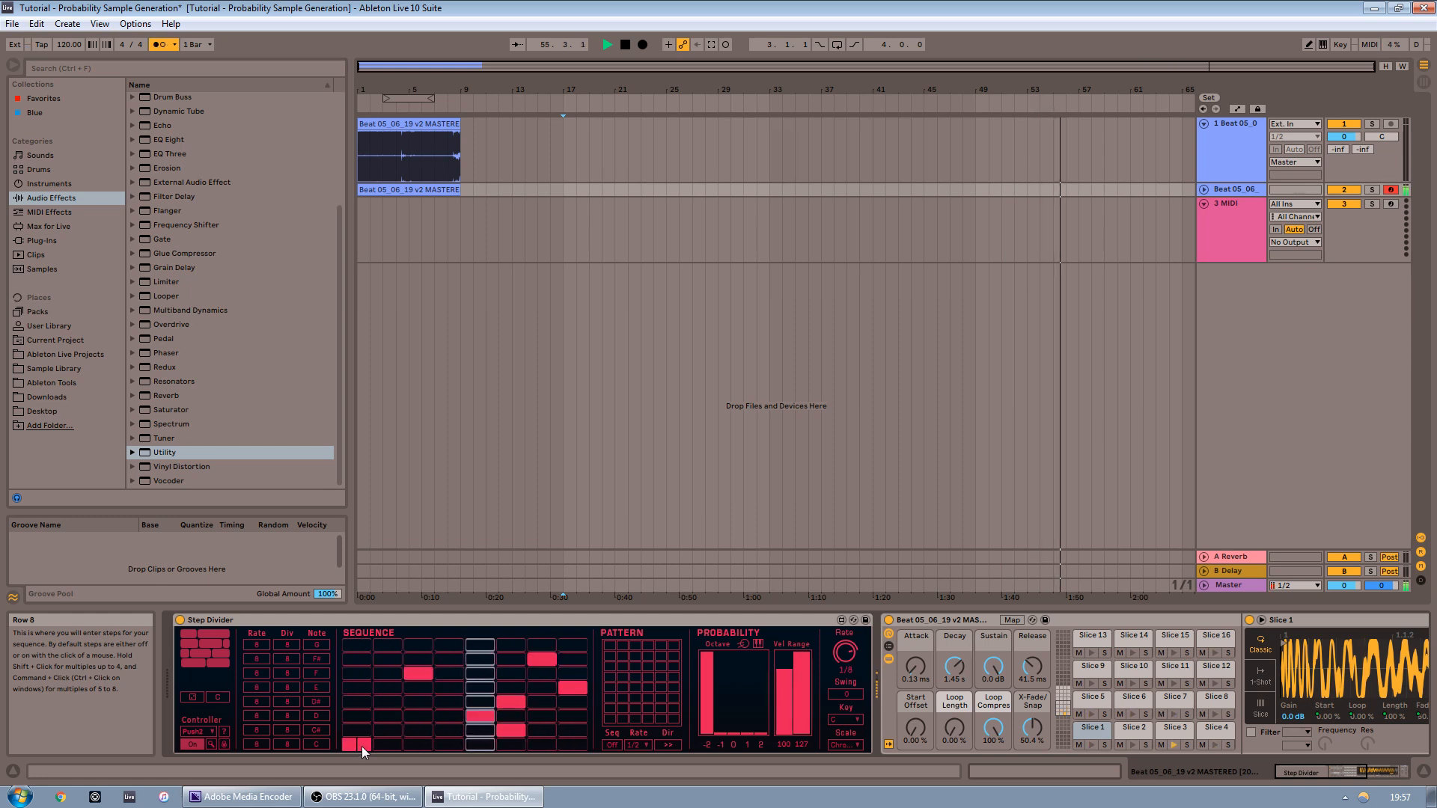
click(422, 674)
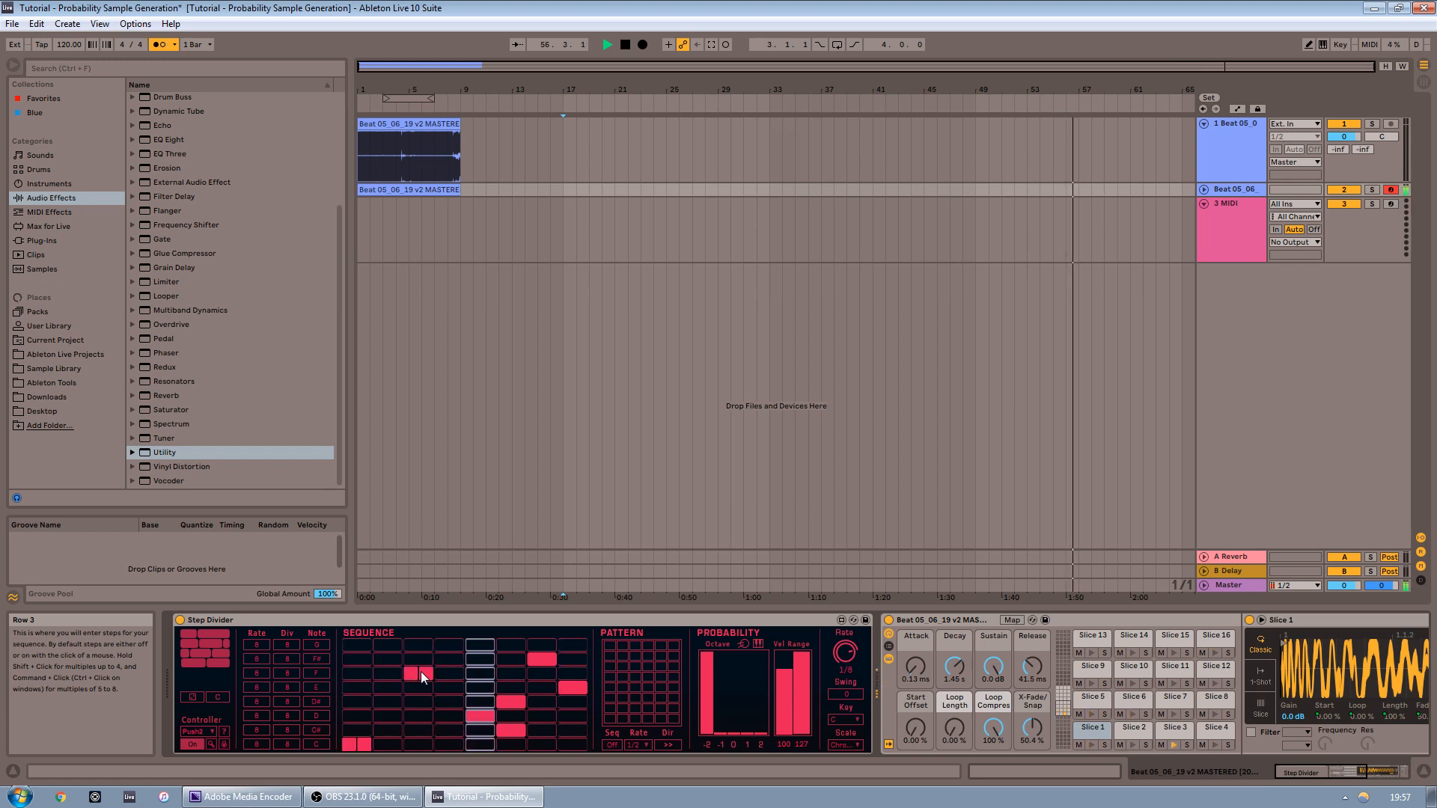
click(420, 674)
shift+click(419, 675)
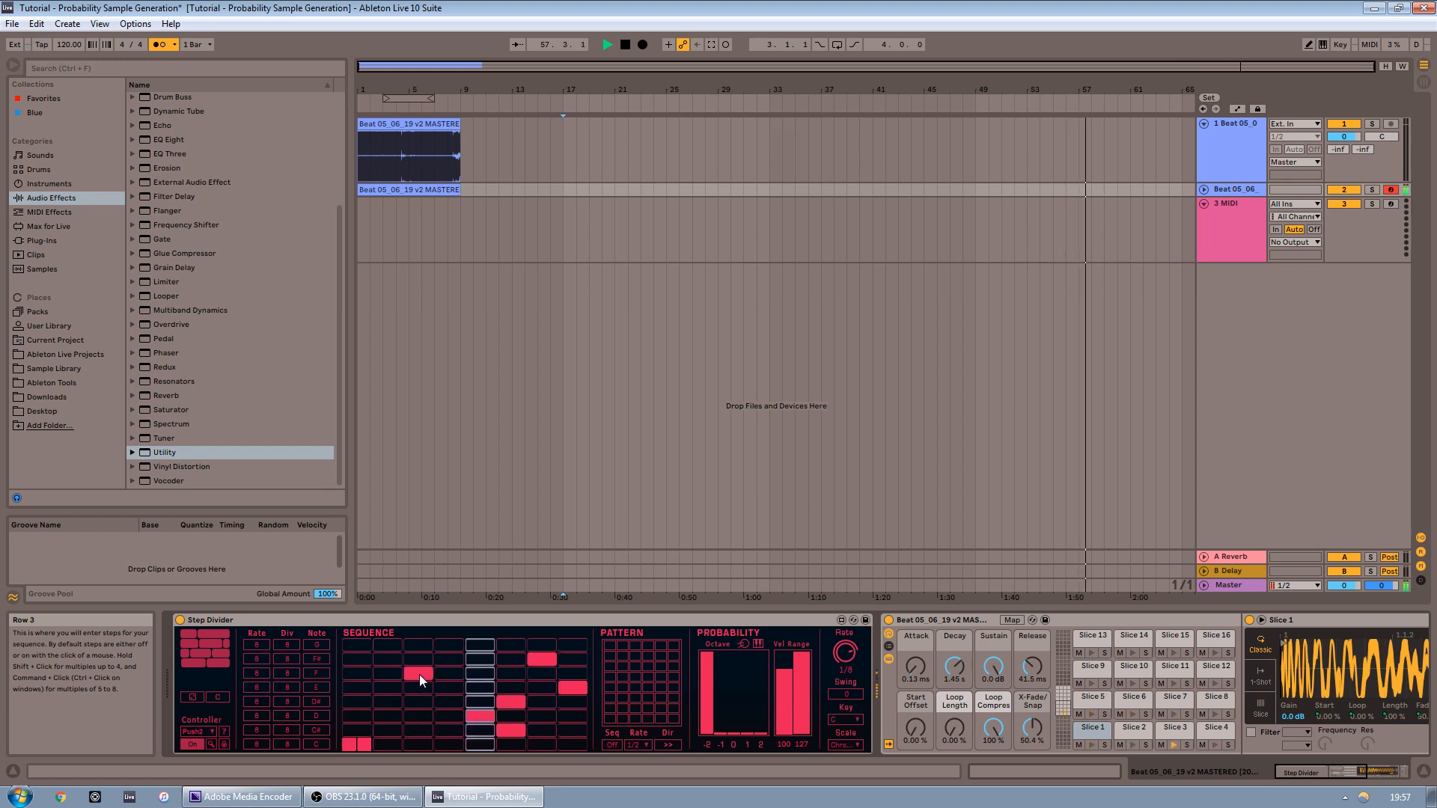
Toggle steps in the bottom row of the Step Divider sequence grid
click(353, 741)
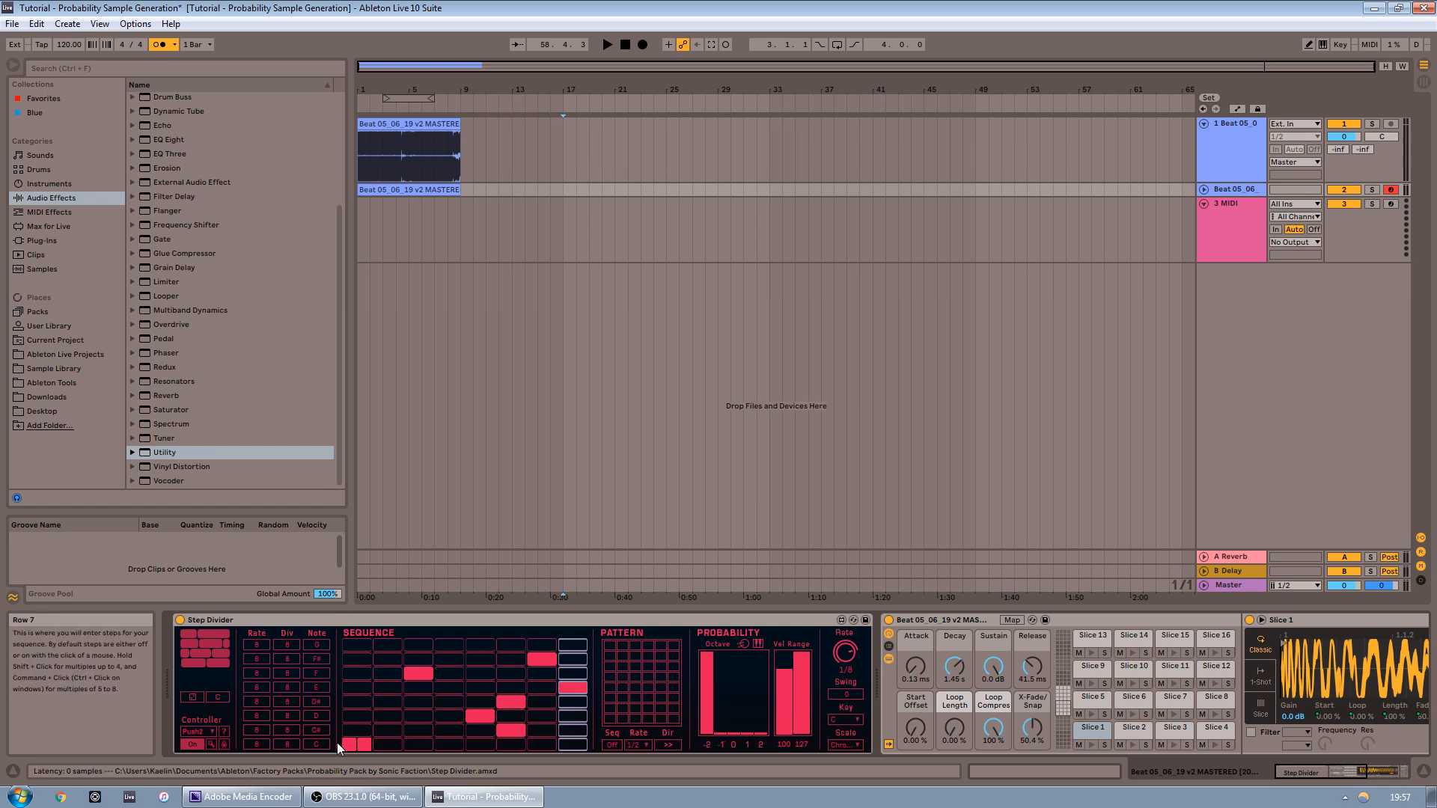
click(357, 746)
click(358, 746)
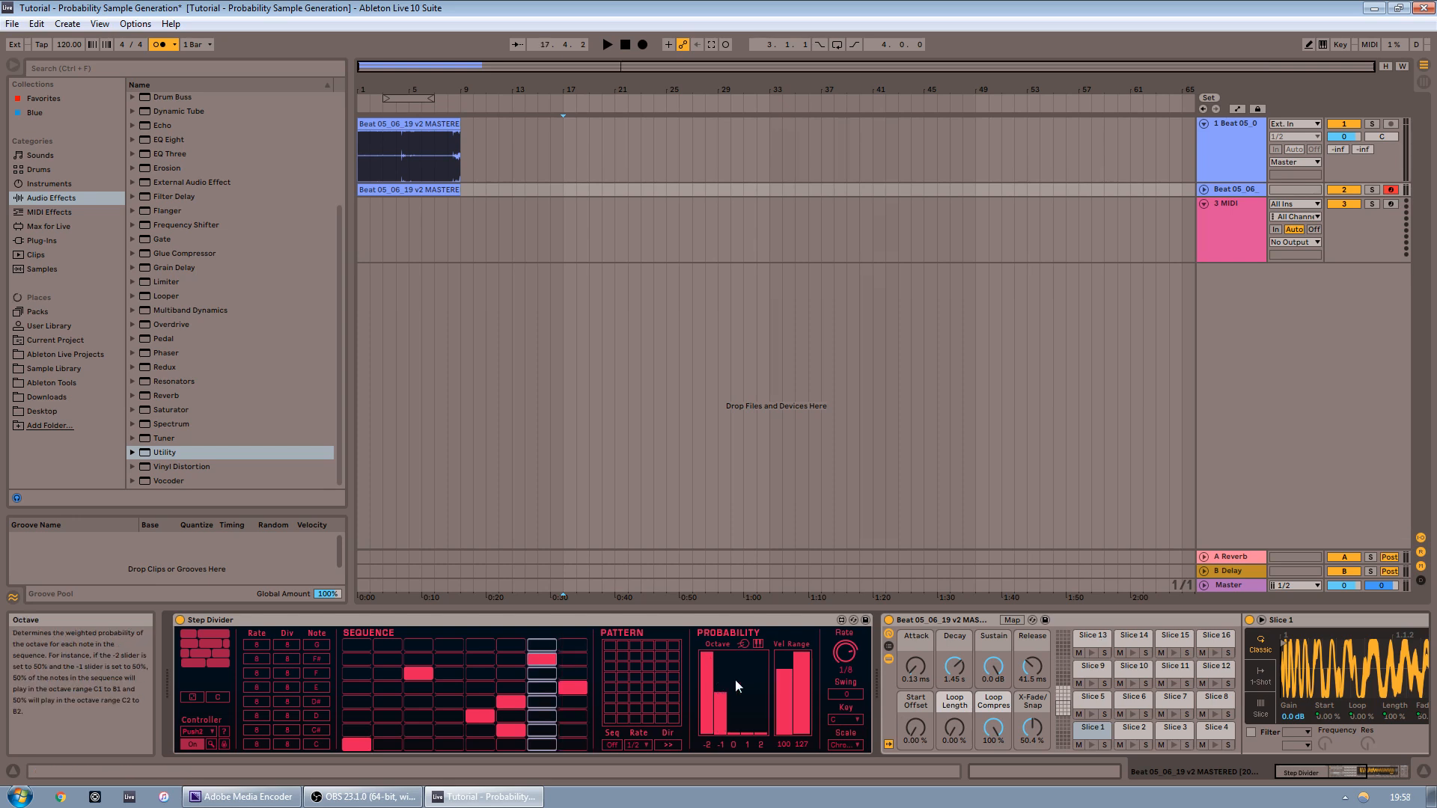
Start playback and switch the Drum Rack pad overview between the Slice 17–32 and Slice 1–16 banks
click(1066, 690)
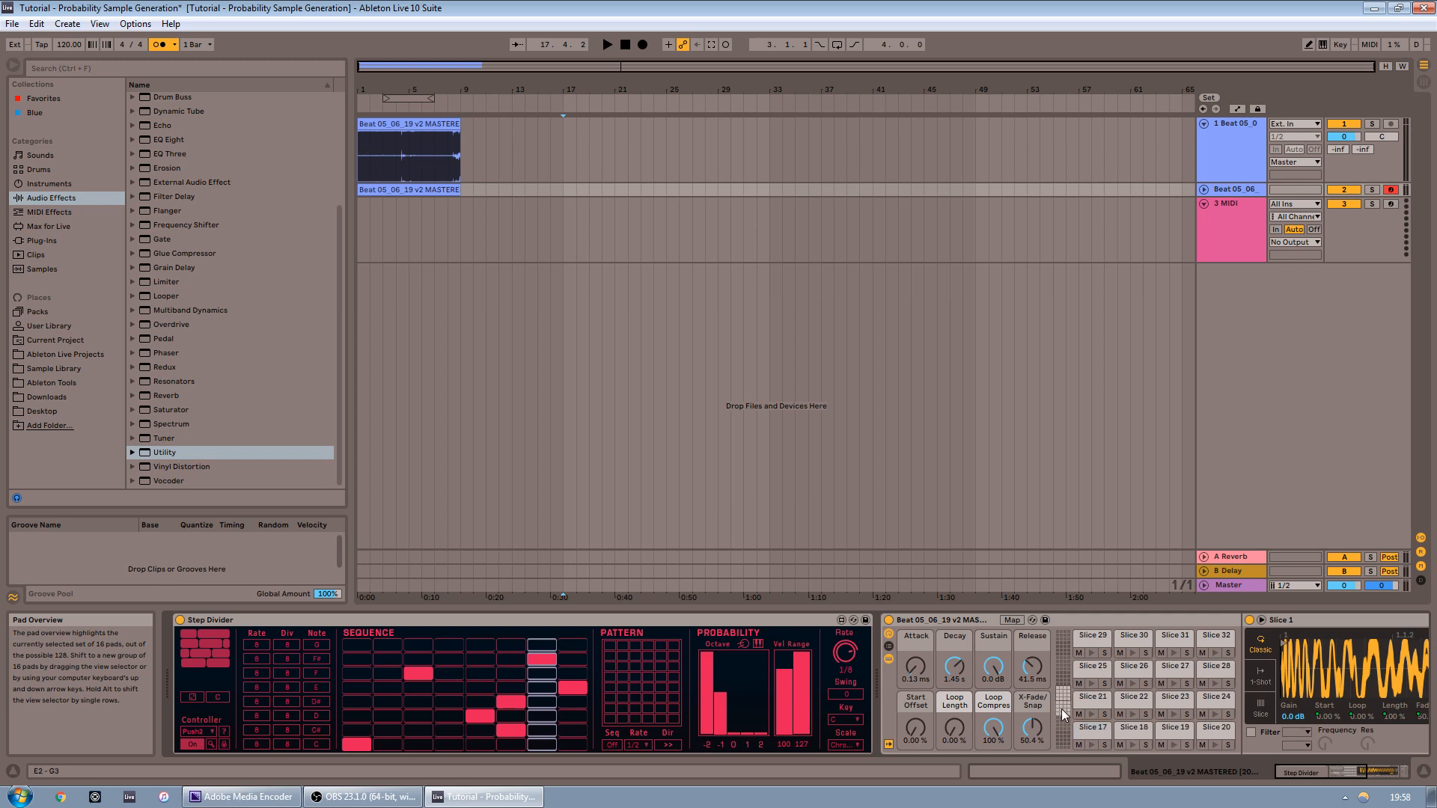
click(1062, 719)
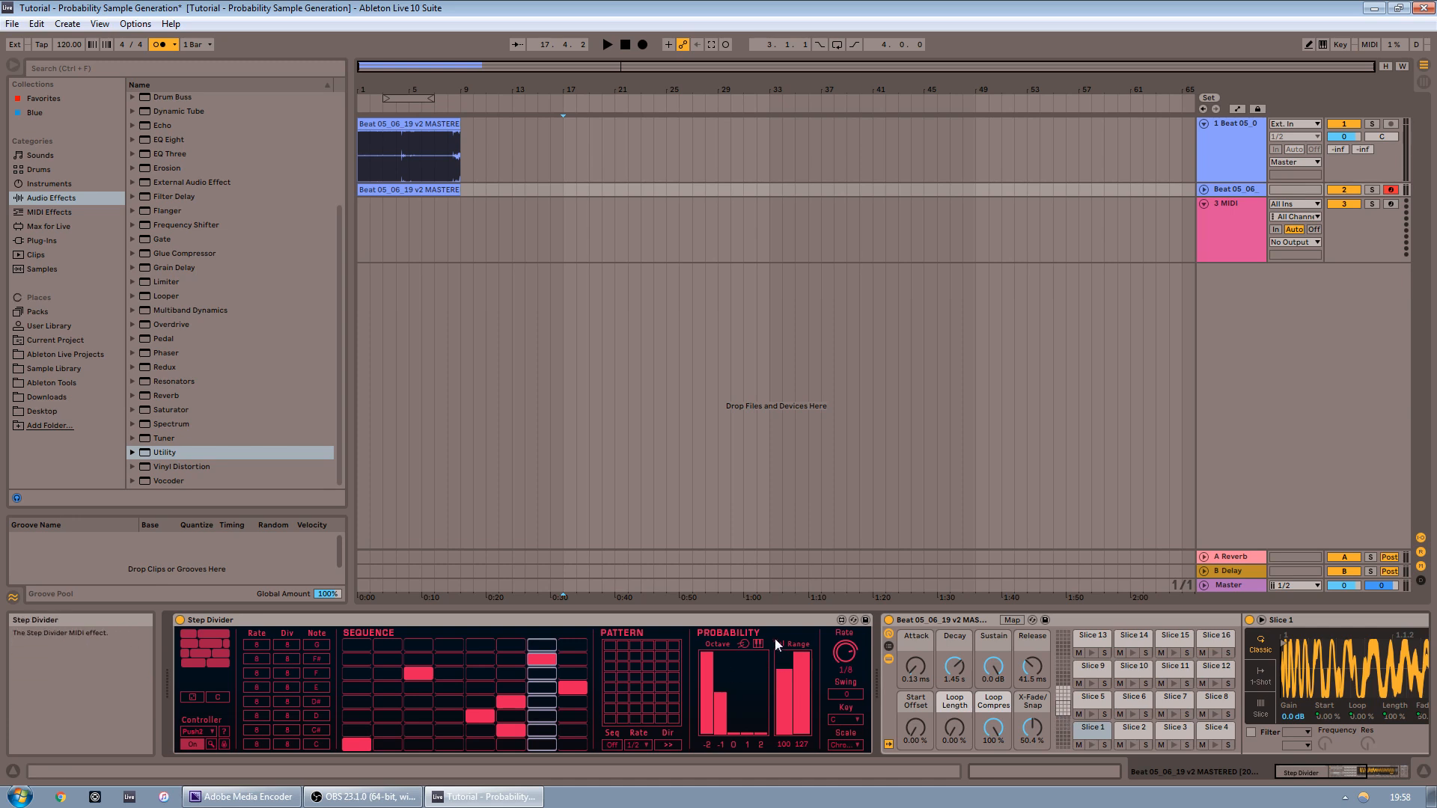
key(space)
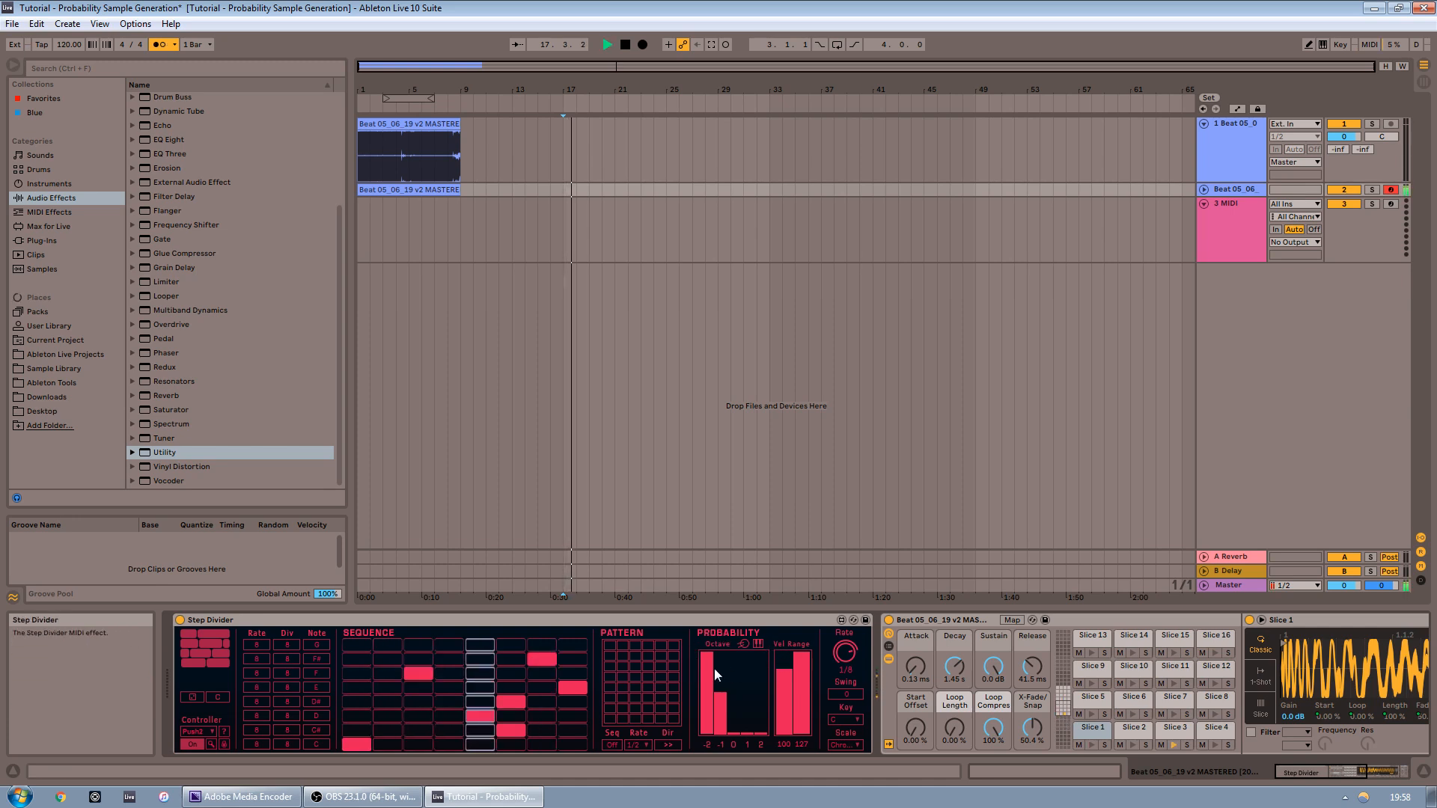
click(1064, 696)
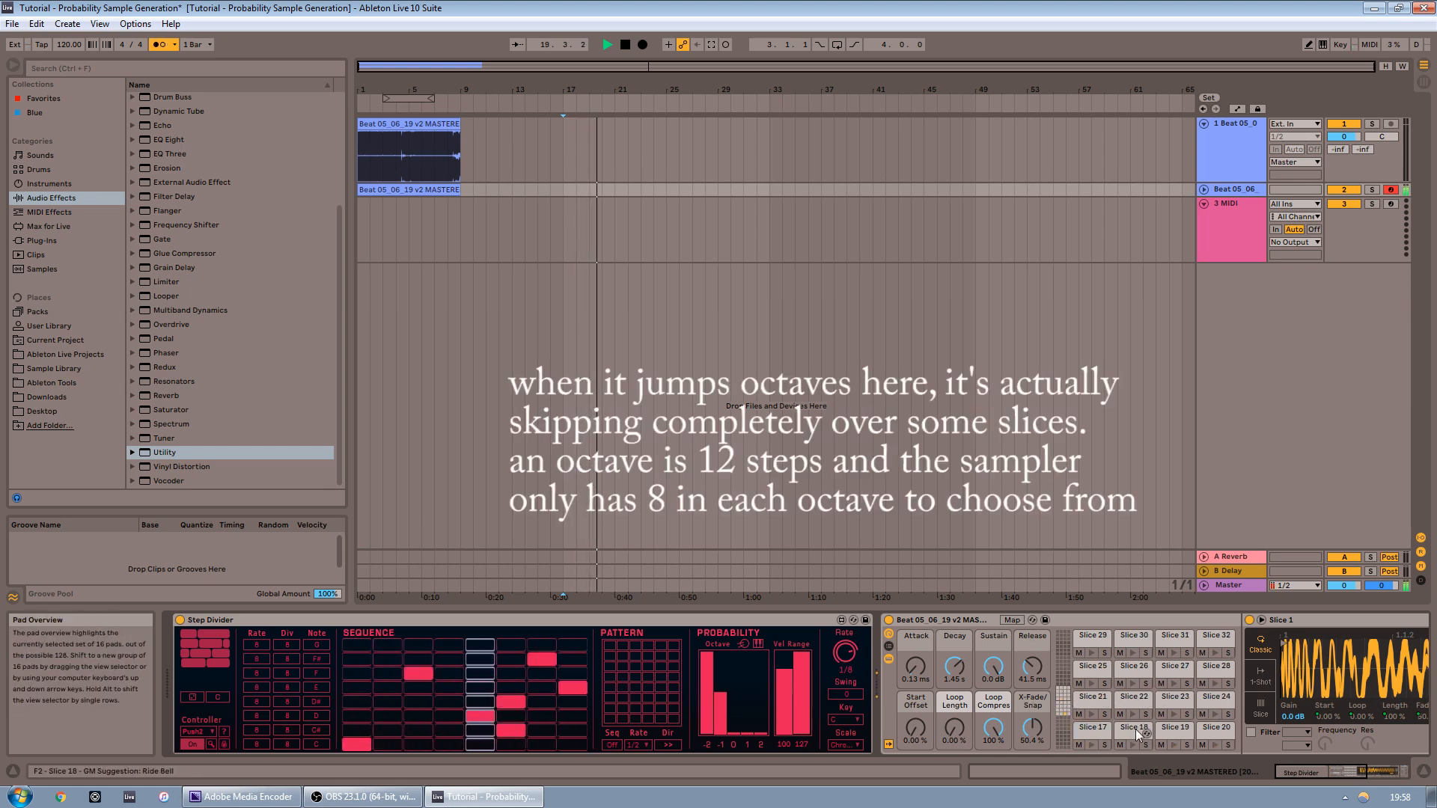
Adjust the Step Divider's octave probability bars and toggle a step in the top sequence row
click(738, 698)
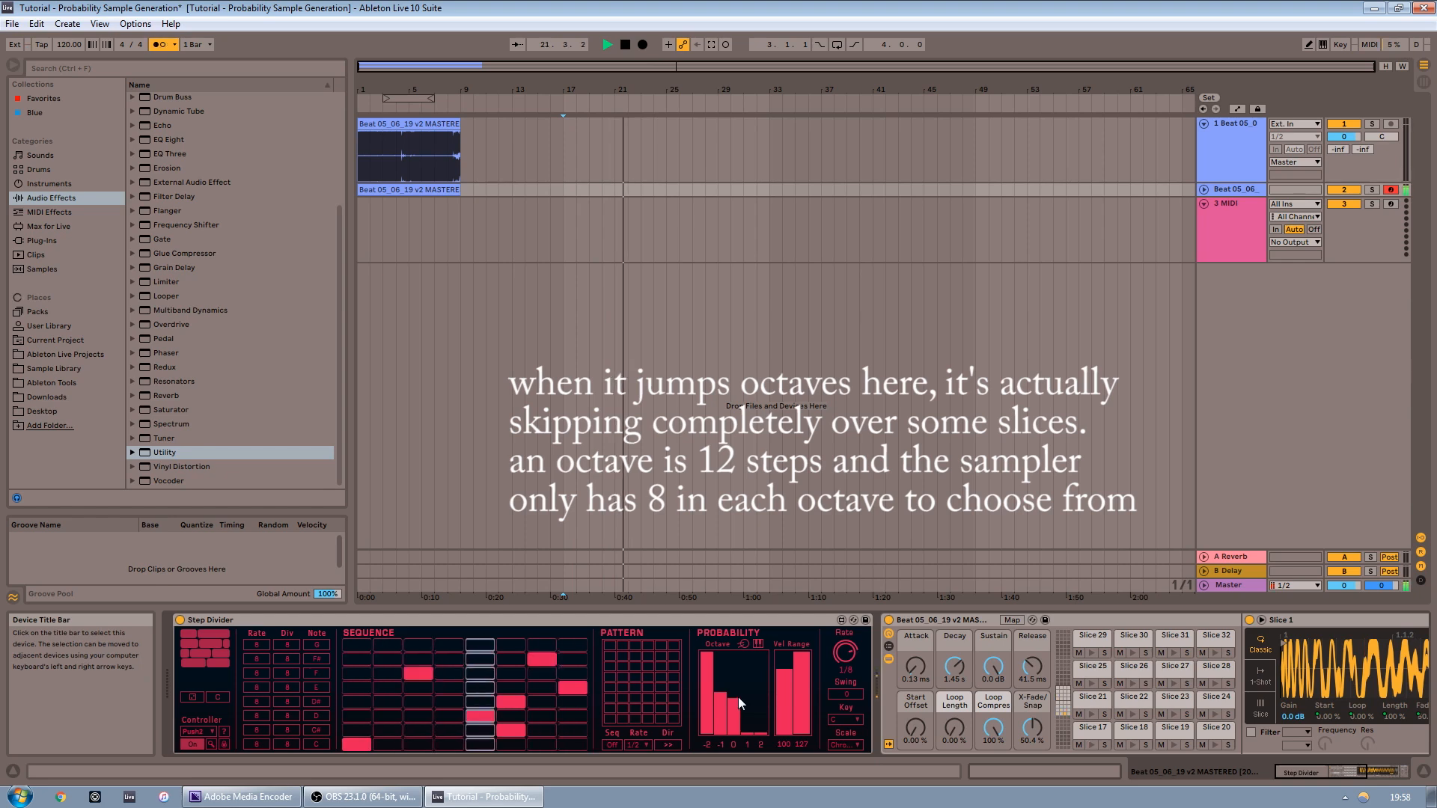
click(572, 646)
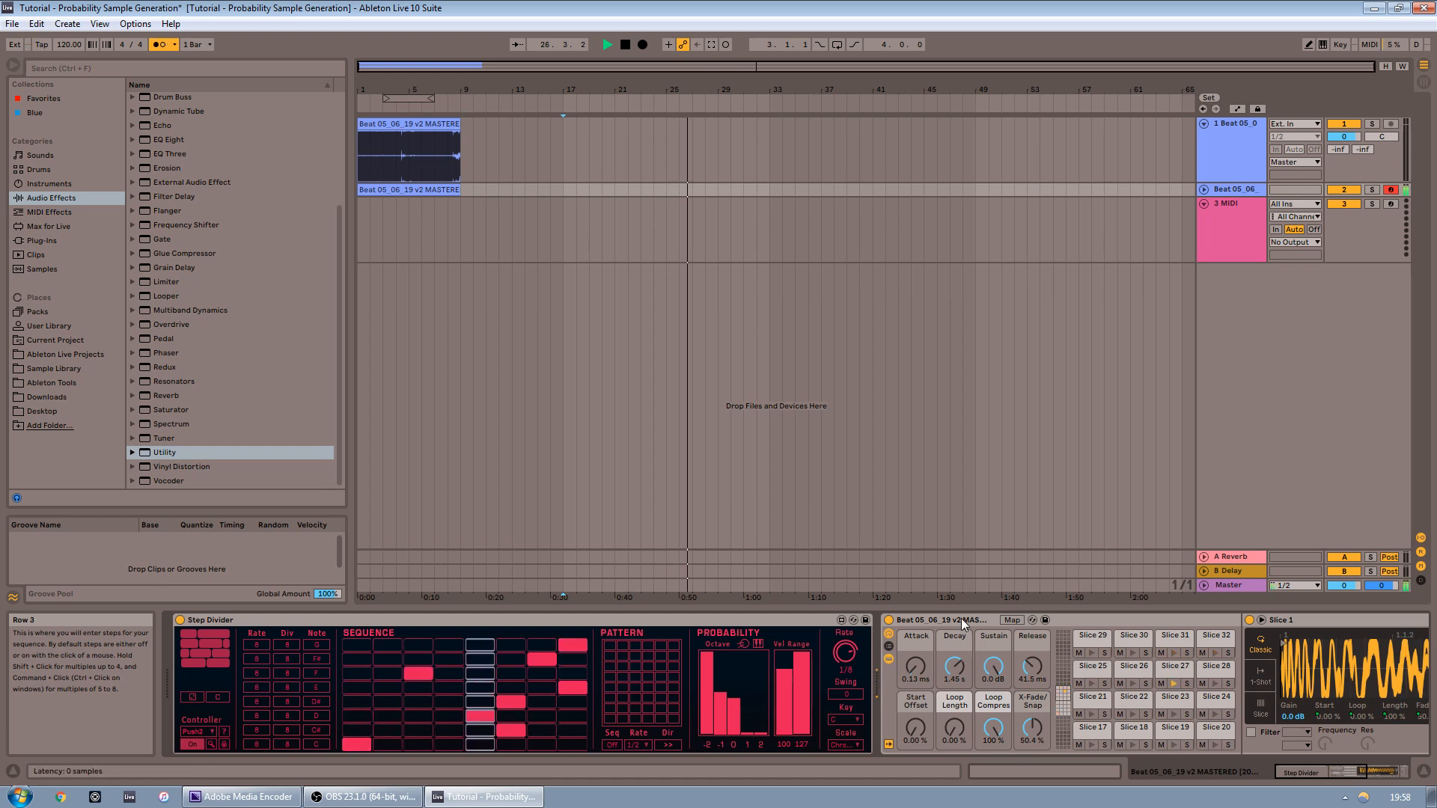
click(733, 690)
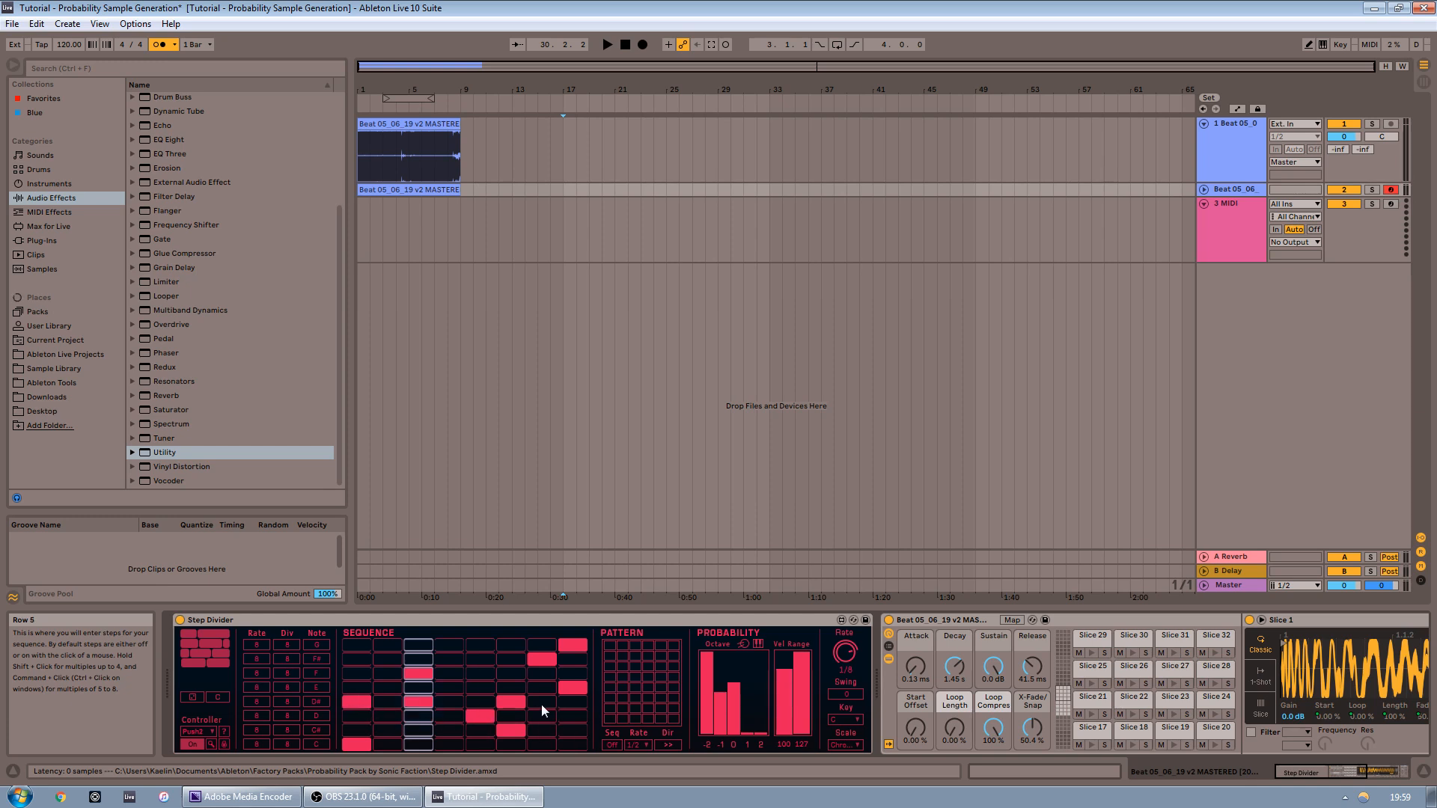
Change one row's rate and two rows' divisions in Step Divider, stopping and restarting playback around the edits
drag(257, 658, 257, 650)
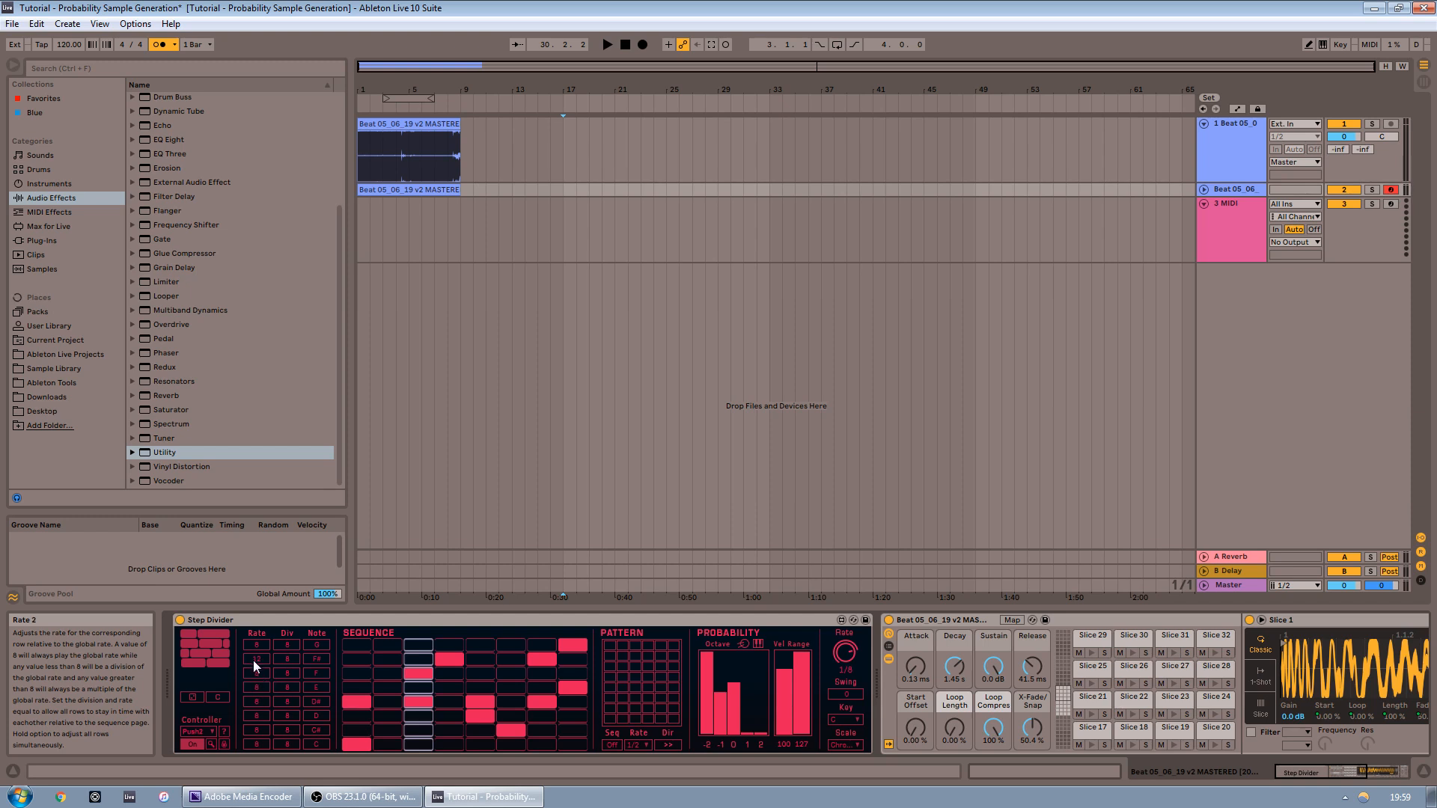
key(space)
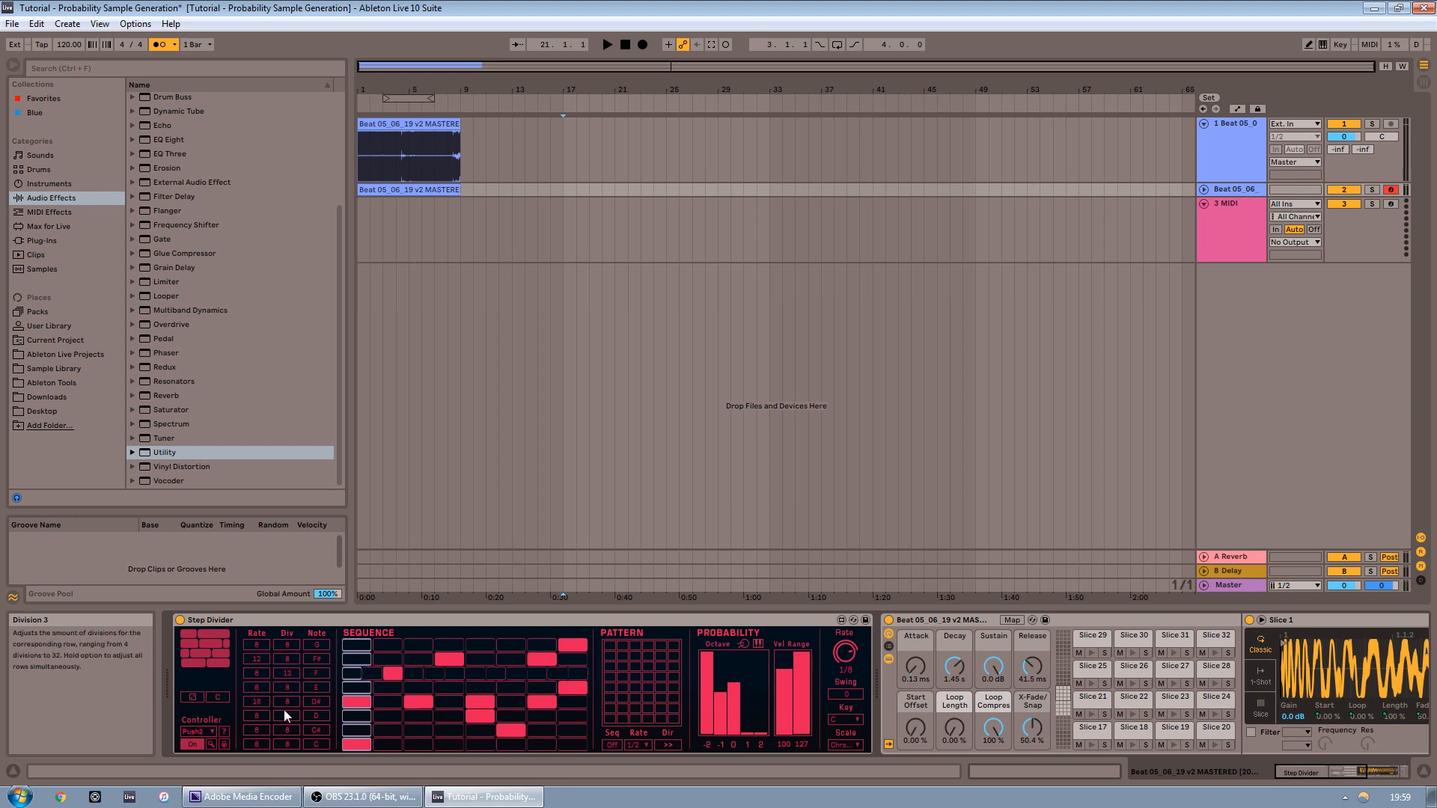
drag(292, 729, 292, 737)
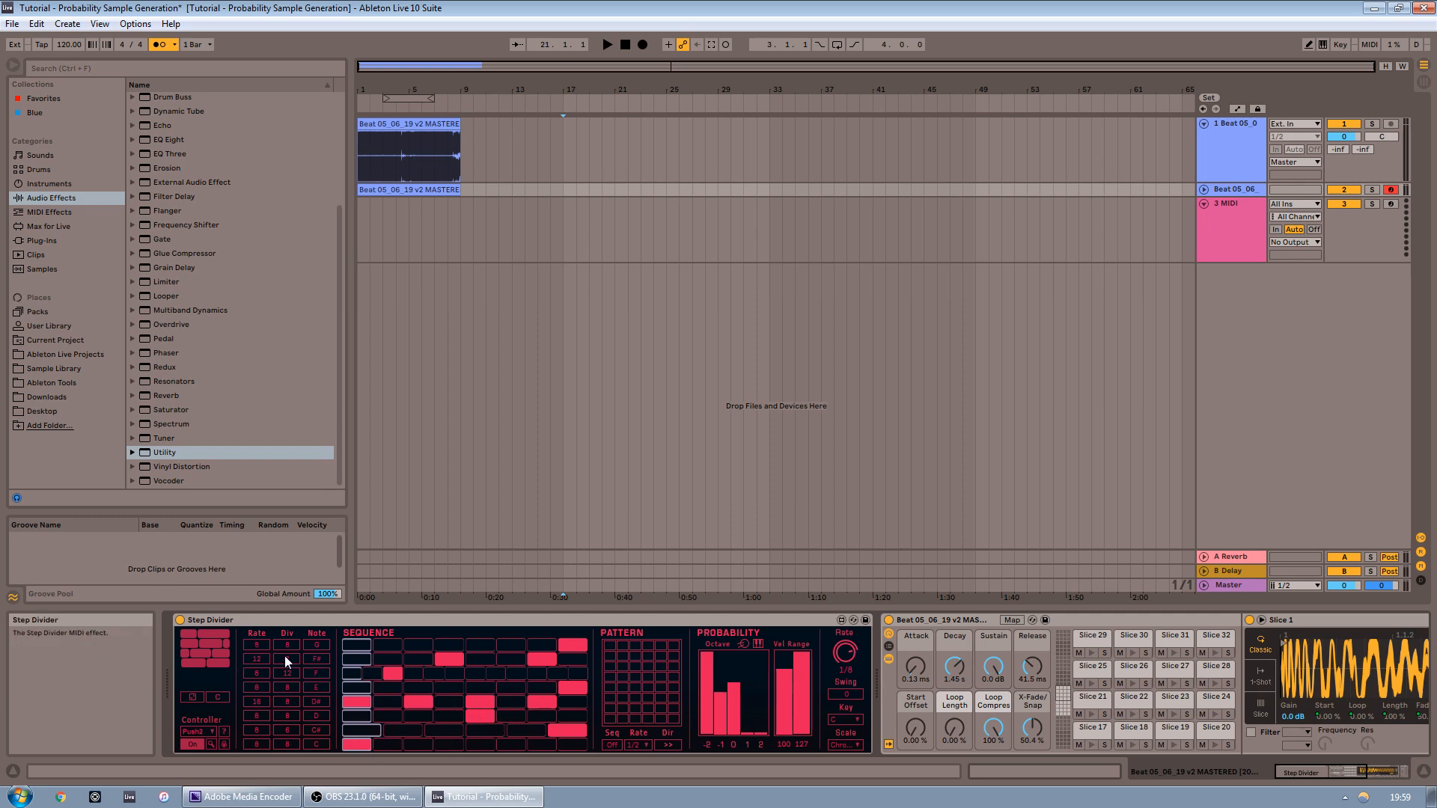
drag(290, 661, 291, 641)
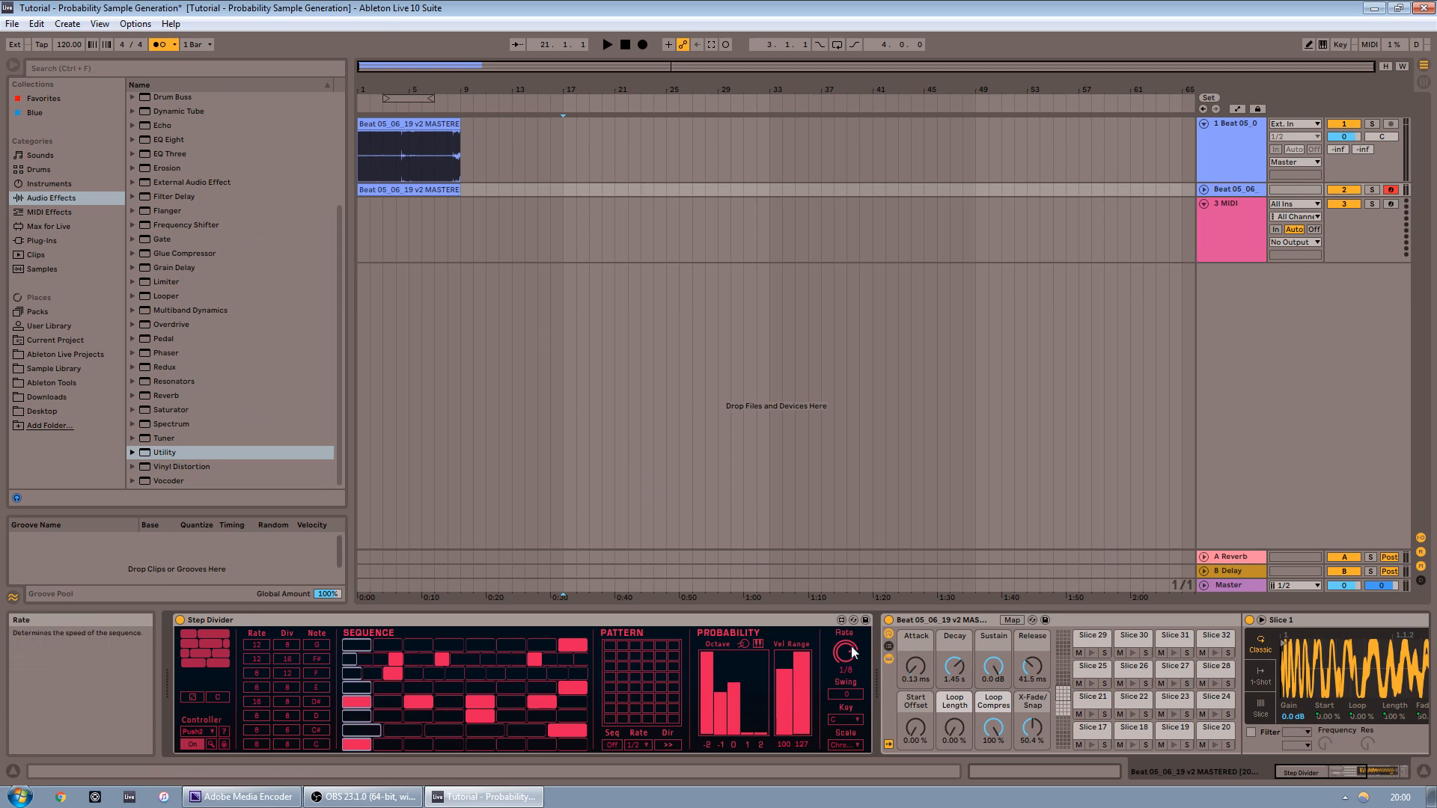
key(space)
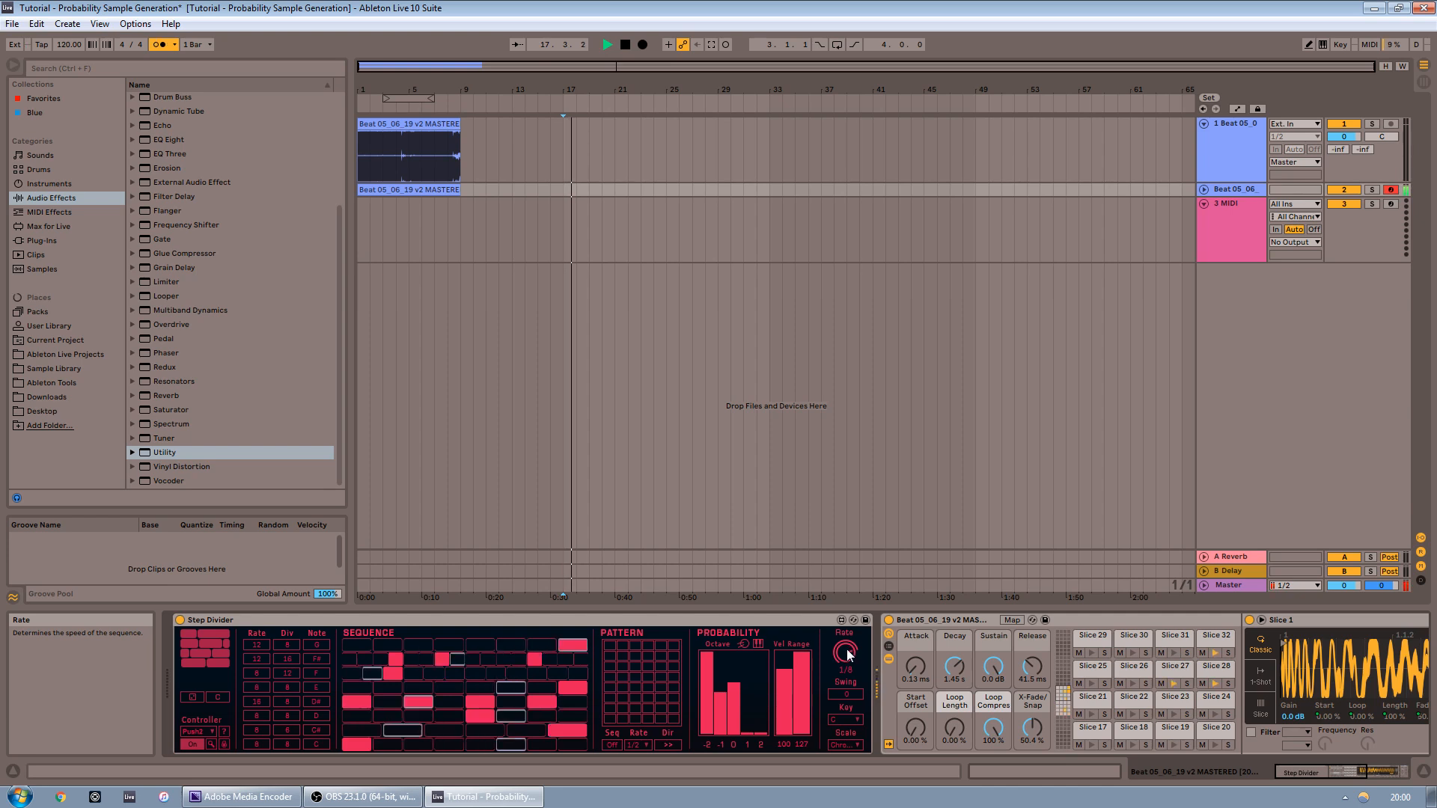
Show the Drum Rack chain list and set all slice chains to choke group 1
click(889, 646)
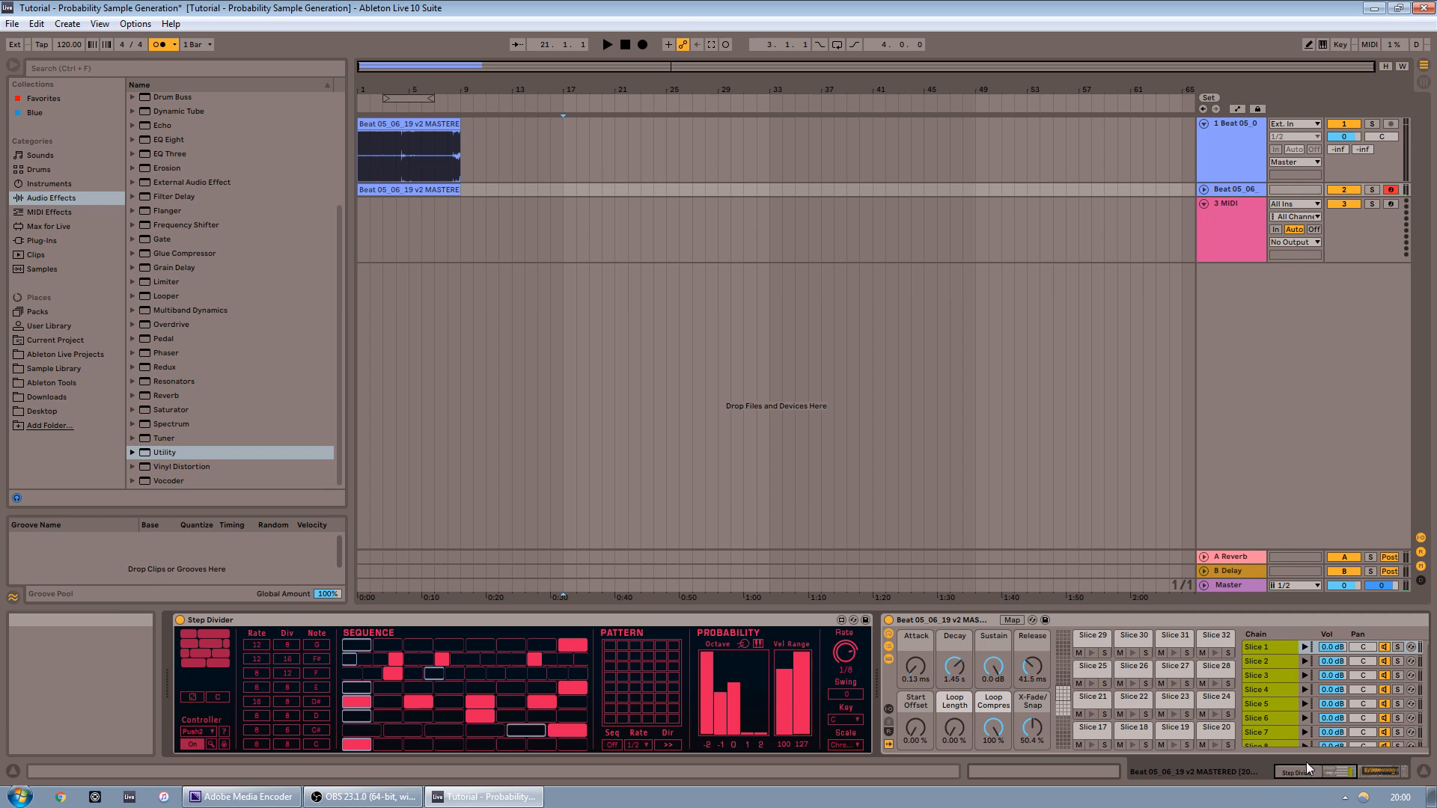
click(1324, 776)
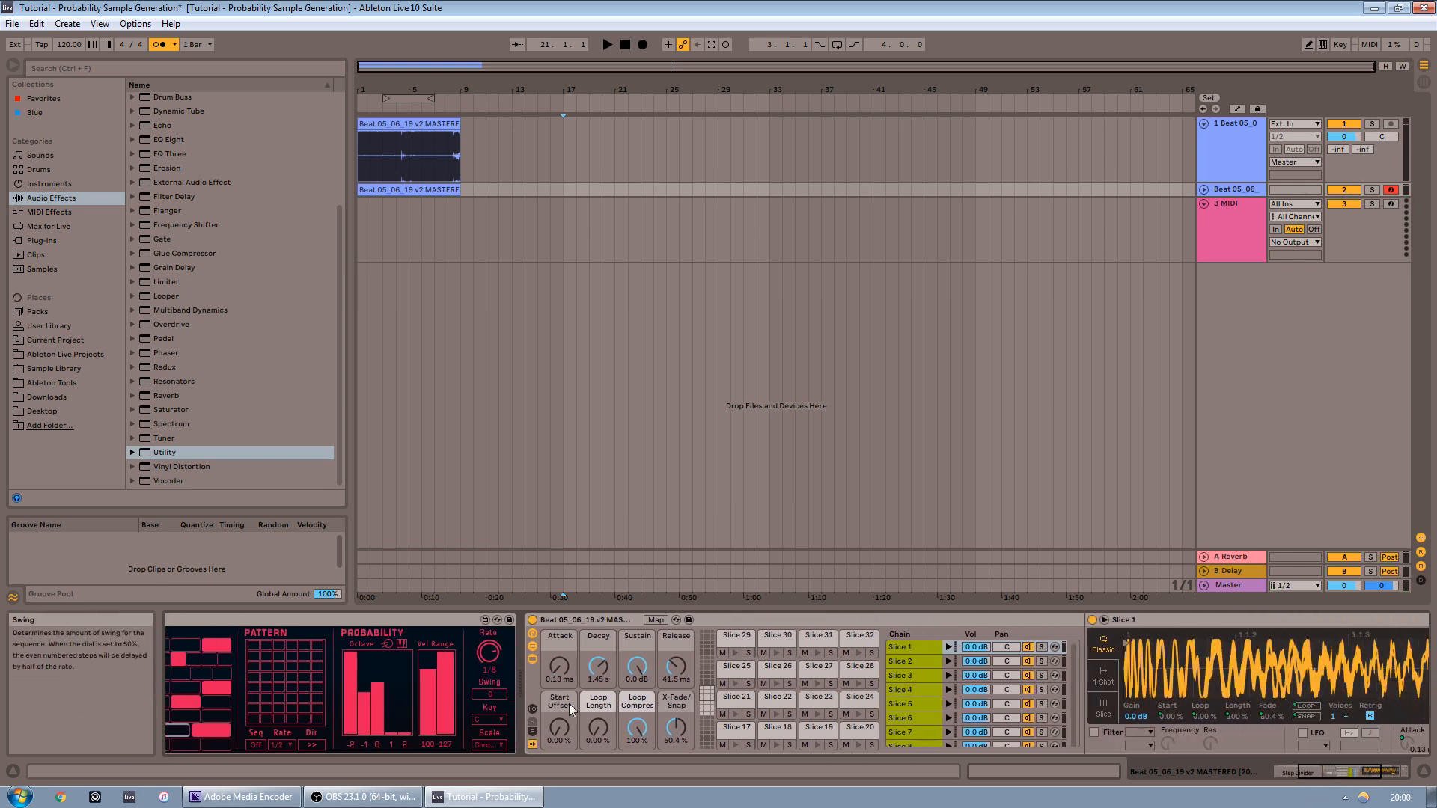
click(532, 709)
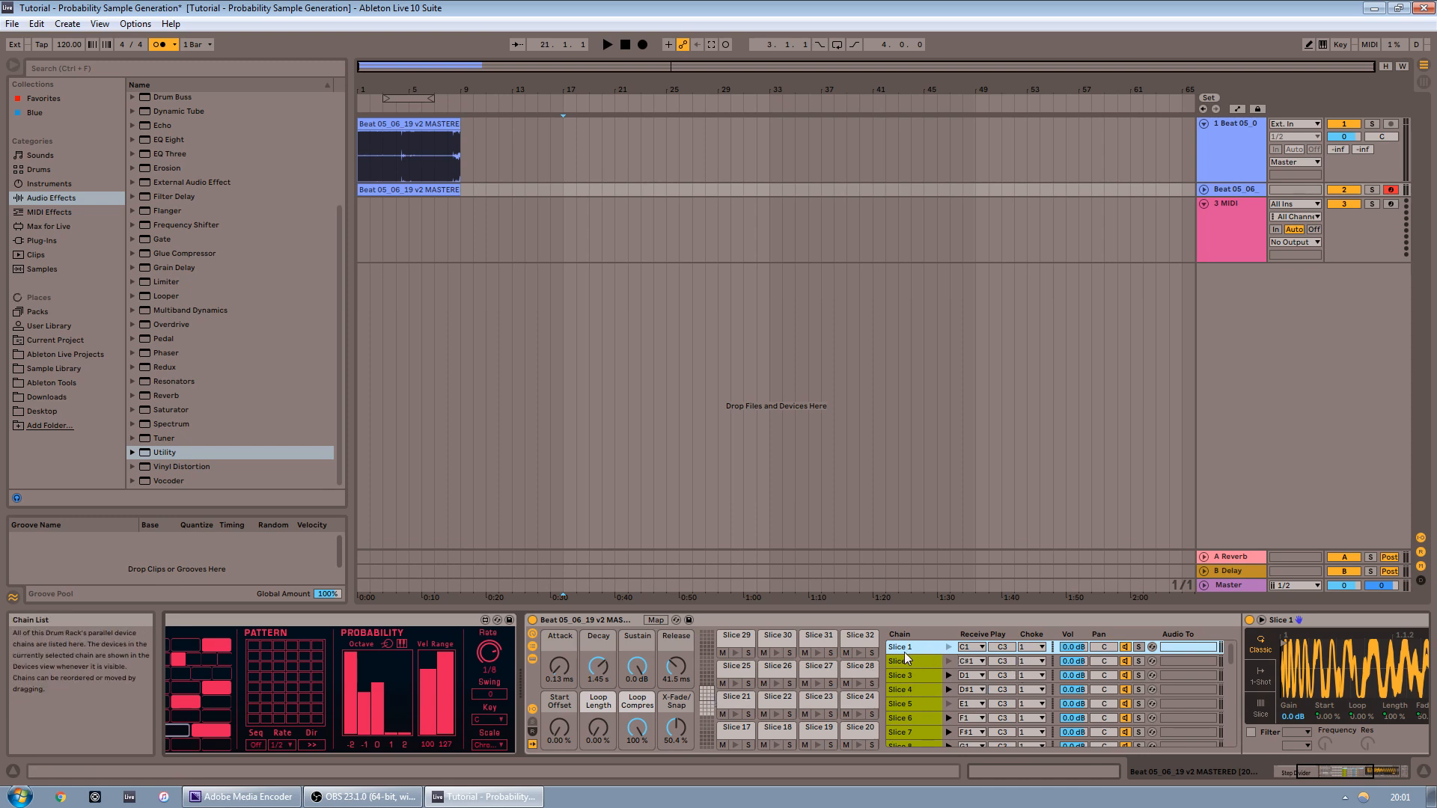
key(ctrl+a)
click(1039, 646)
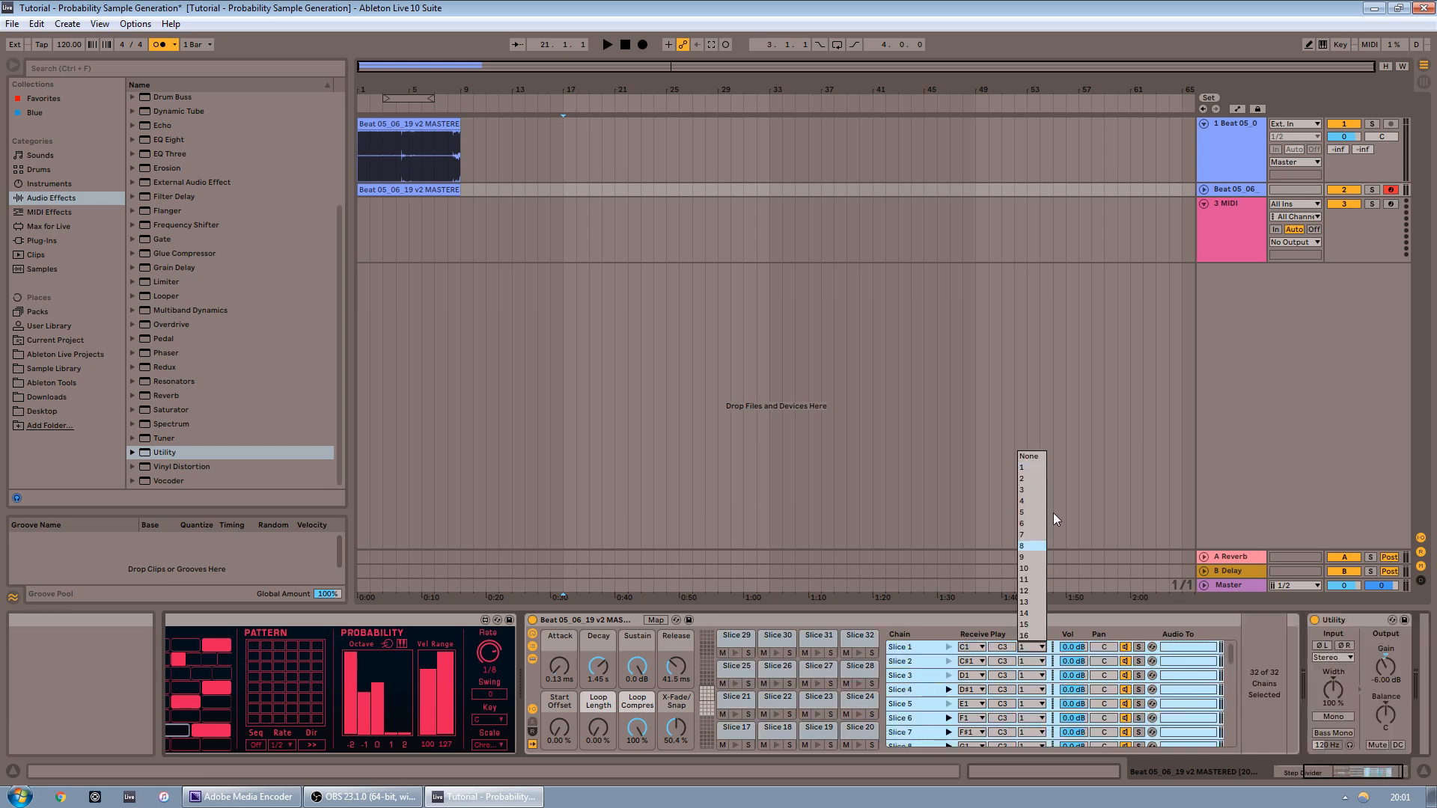
click(1034, 482)
click(1039, 647)
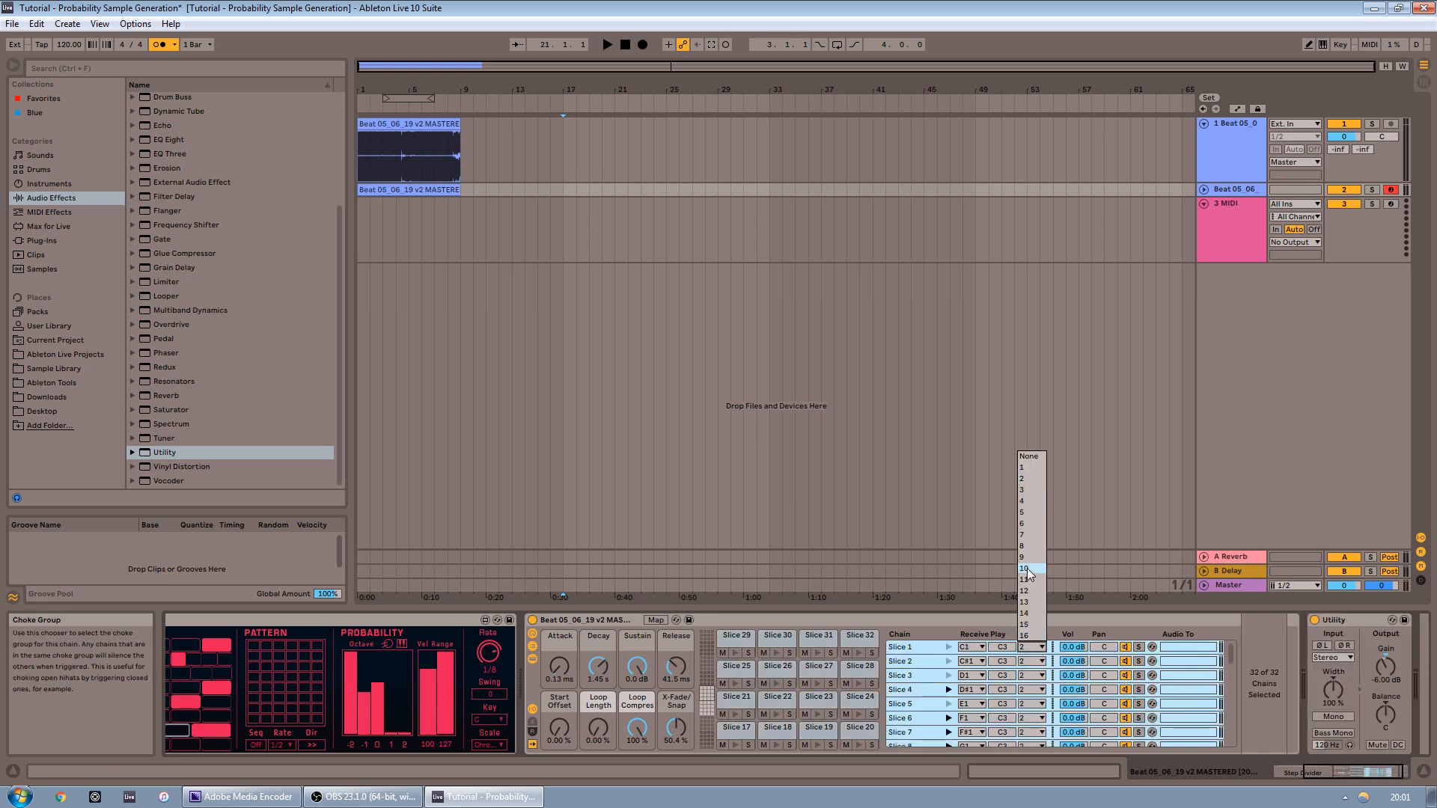
click(1026, 467)
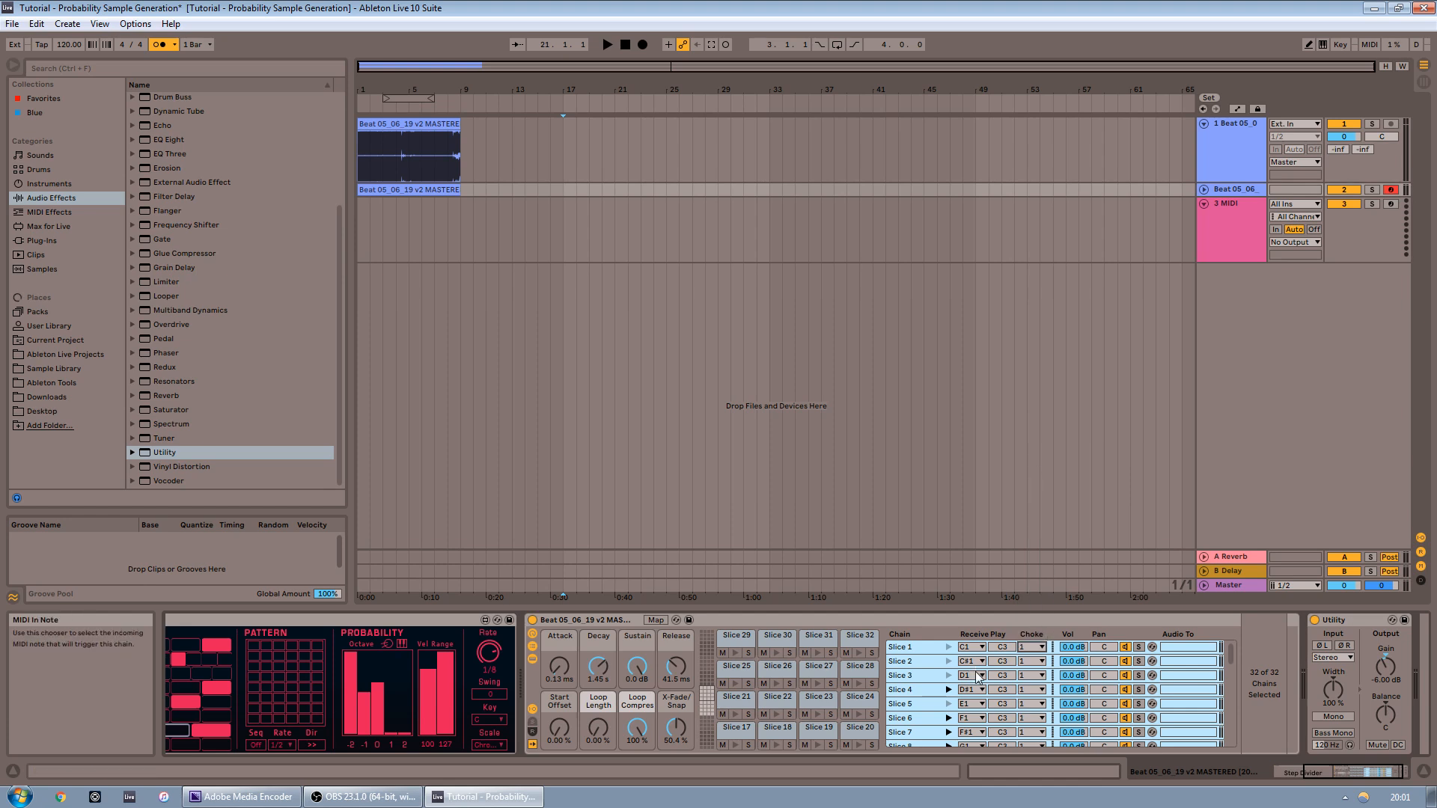
click(906, 662)
Toggle two steps in the Step Divider sequence and adjust a row's rate while restarting playback
drag(1325, 774, 1296, 765)
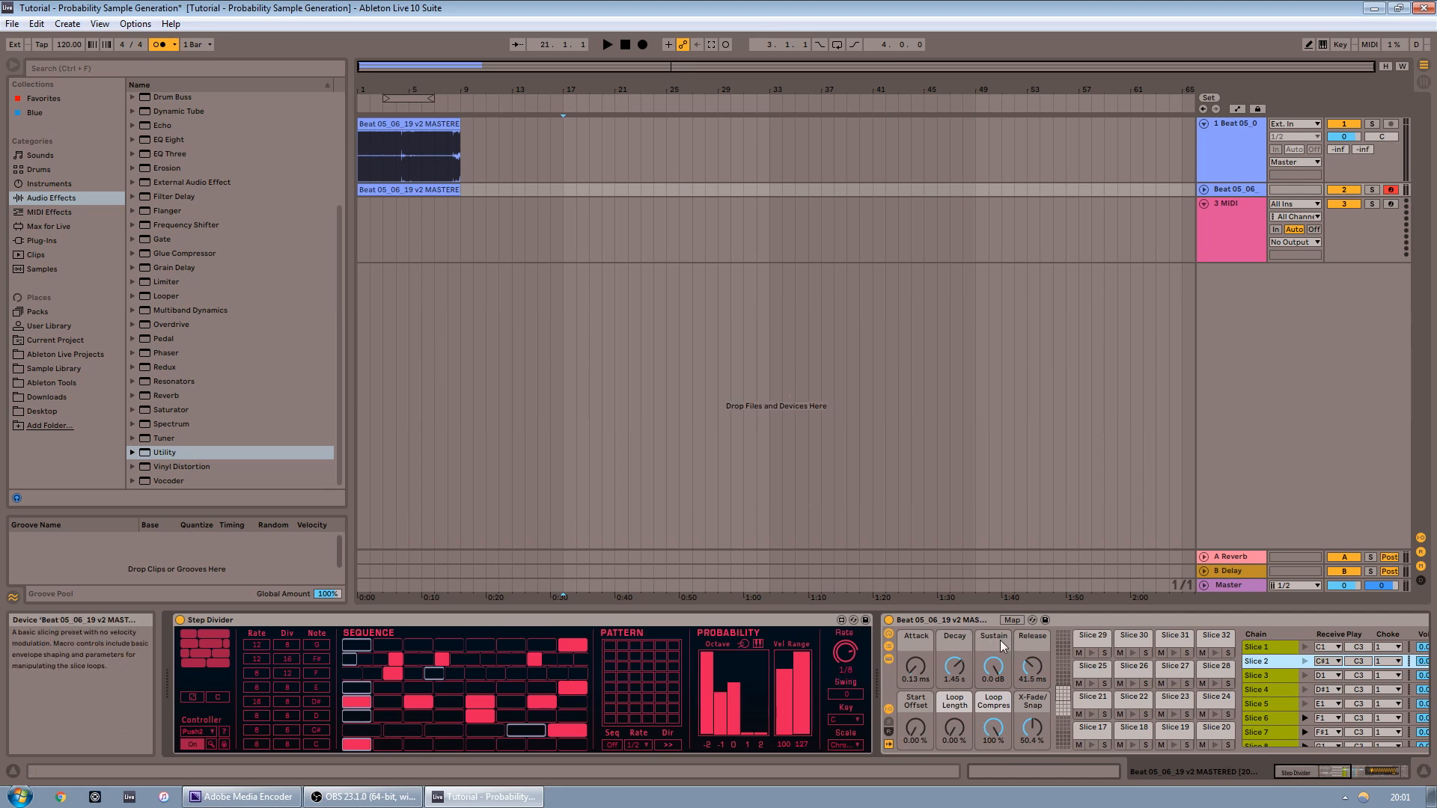
drag(1355, 779, 1260, 776)
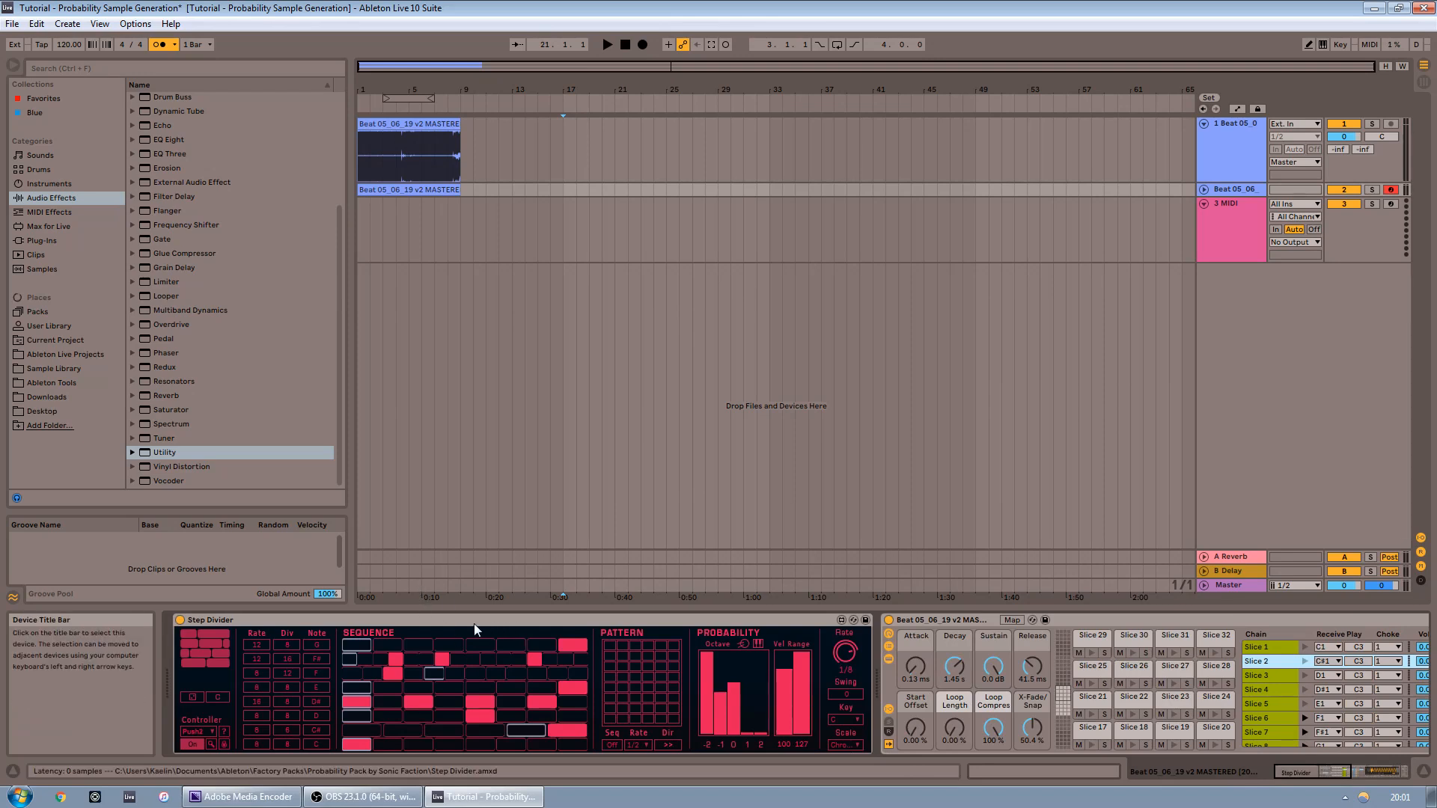
key(space)
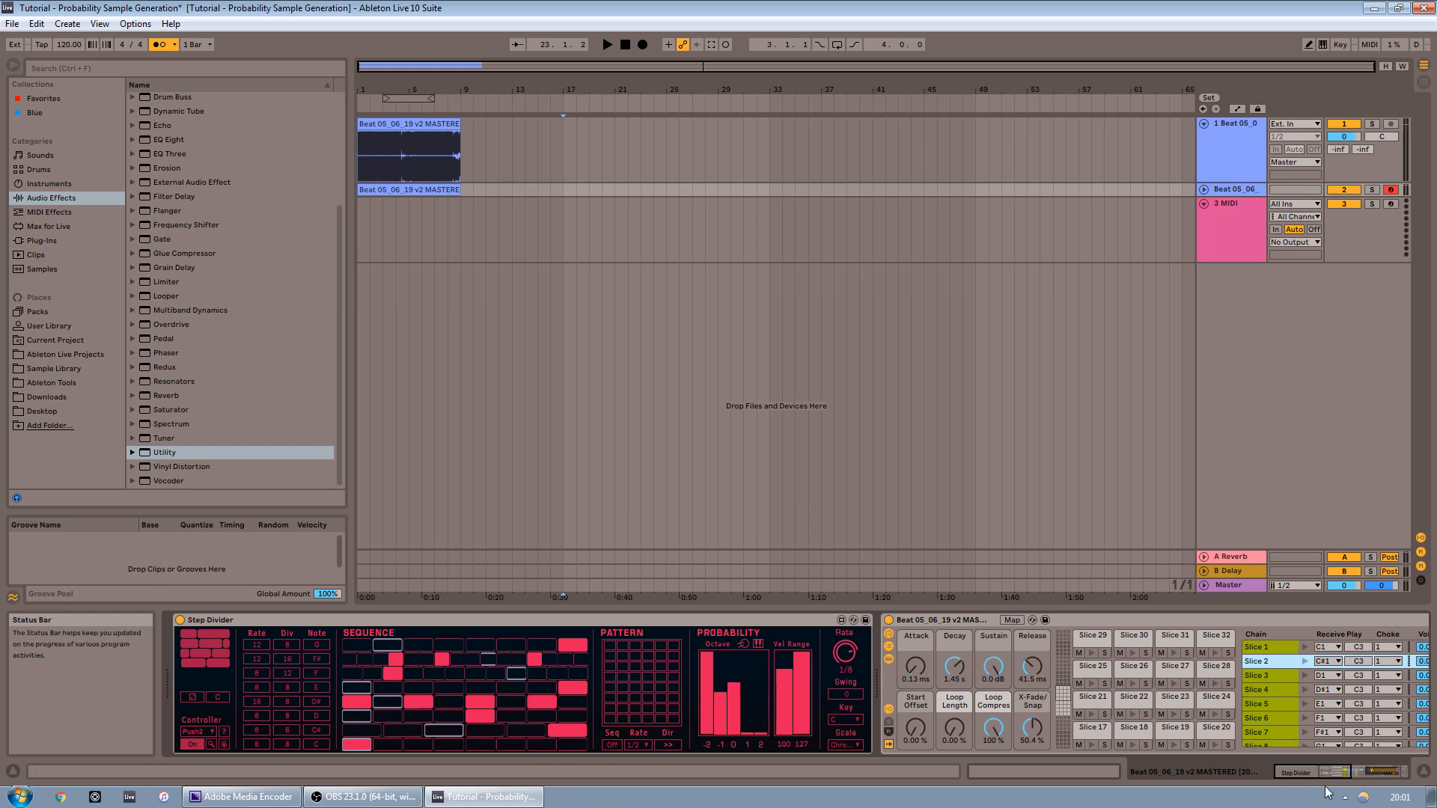
click(482, 701)
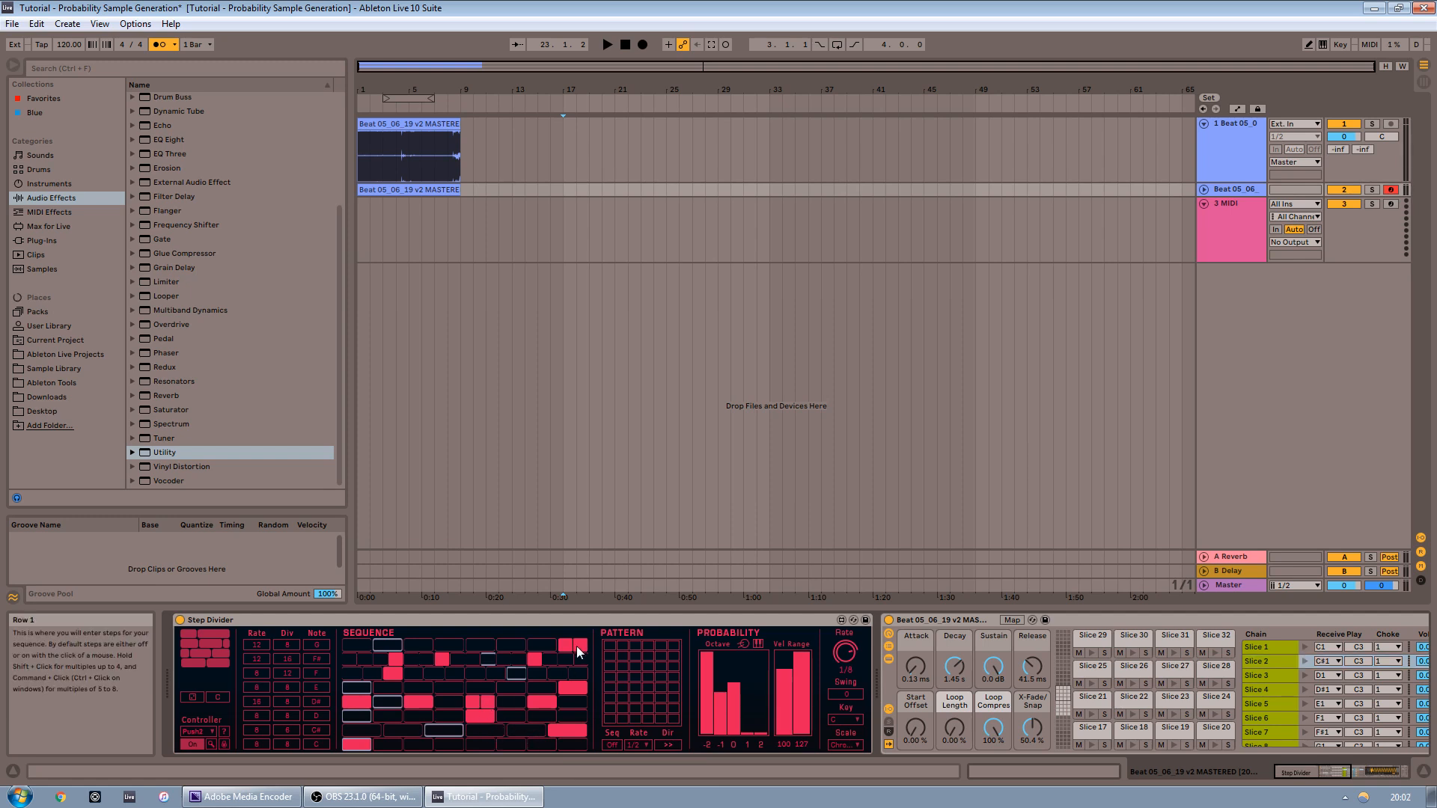
click(576, 690)
key(space)
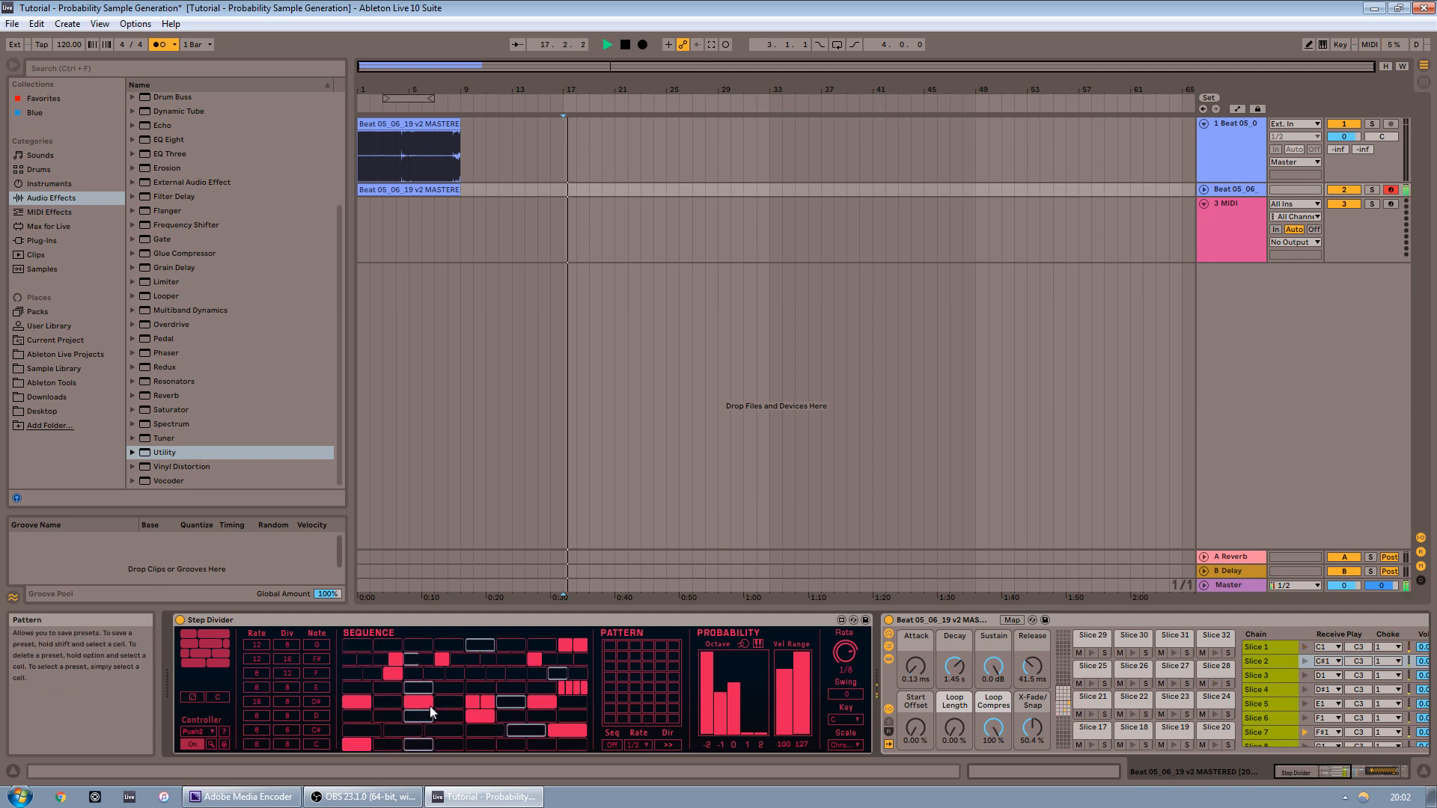
mouse_move(260, 688)
mouse_down()
mouse_move(261, 708)
mouse_move(262, 685)
mouse_up()
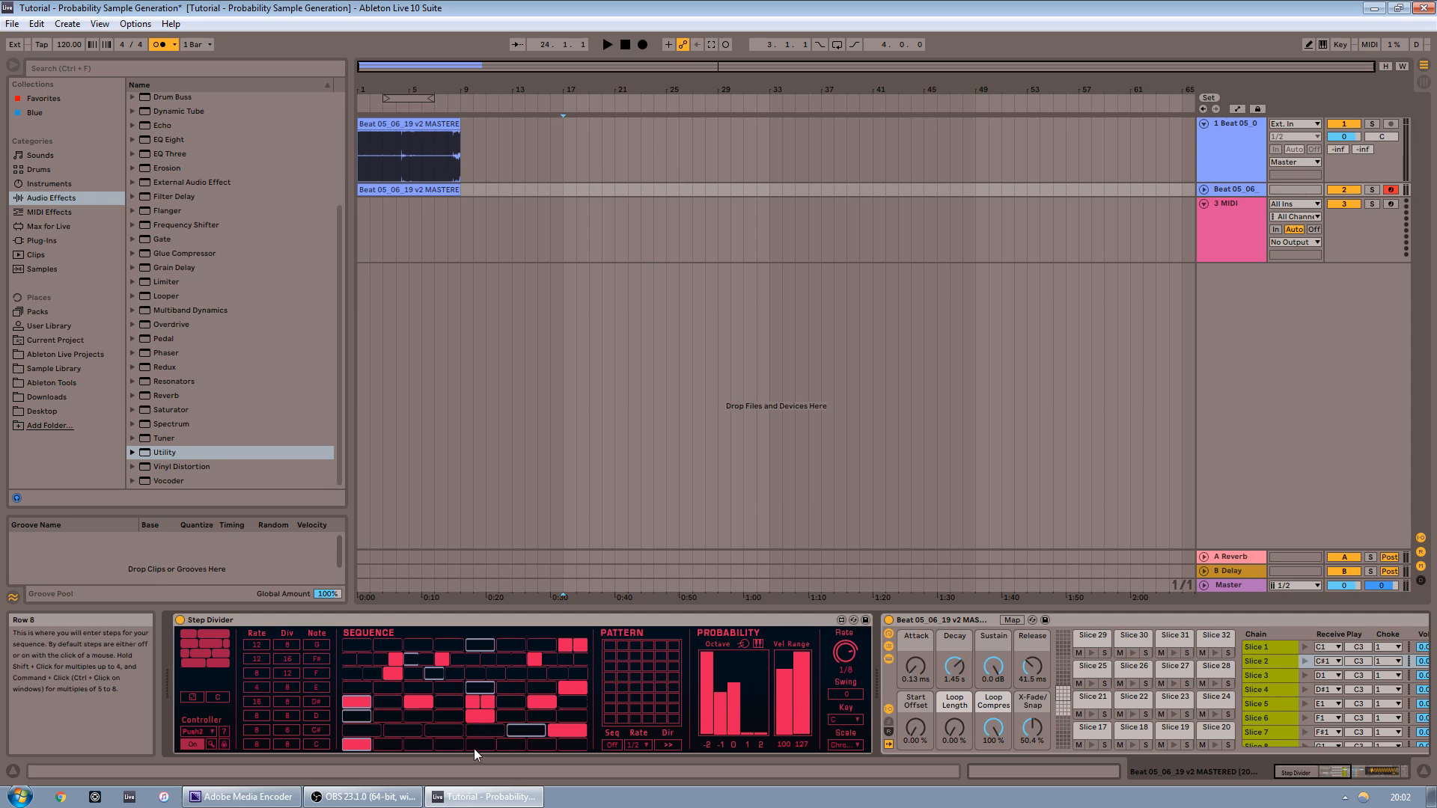
drag(1323, 771, 1372, 758)
Delete the empty MIDI track and insert a new audio track in its place
right_click(1214, 245)
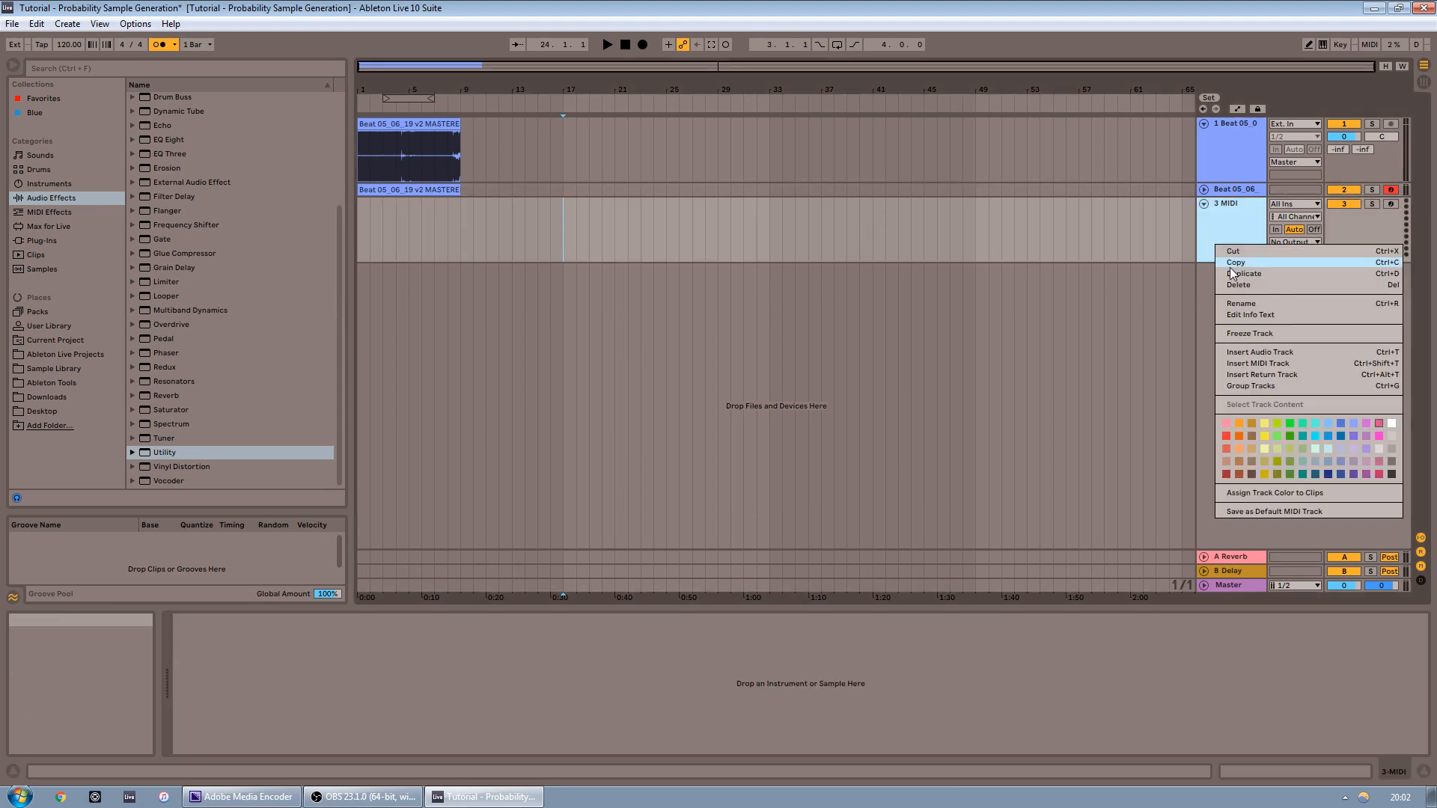
click(1237, 284)
right_click(1228, 263)
click(1250, 271)
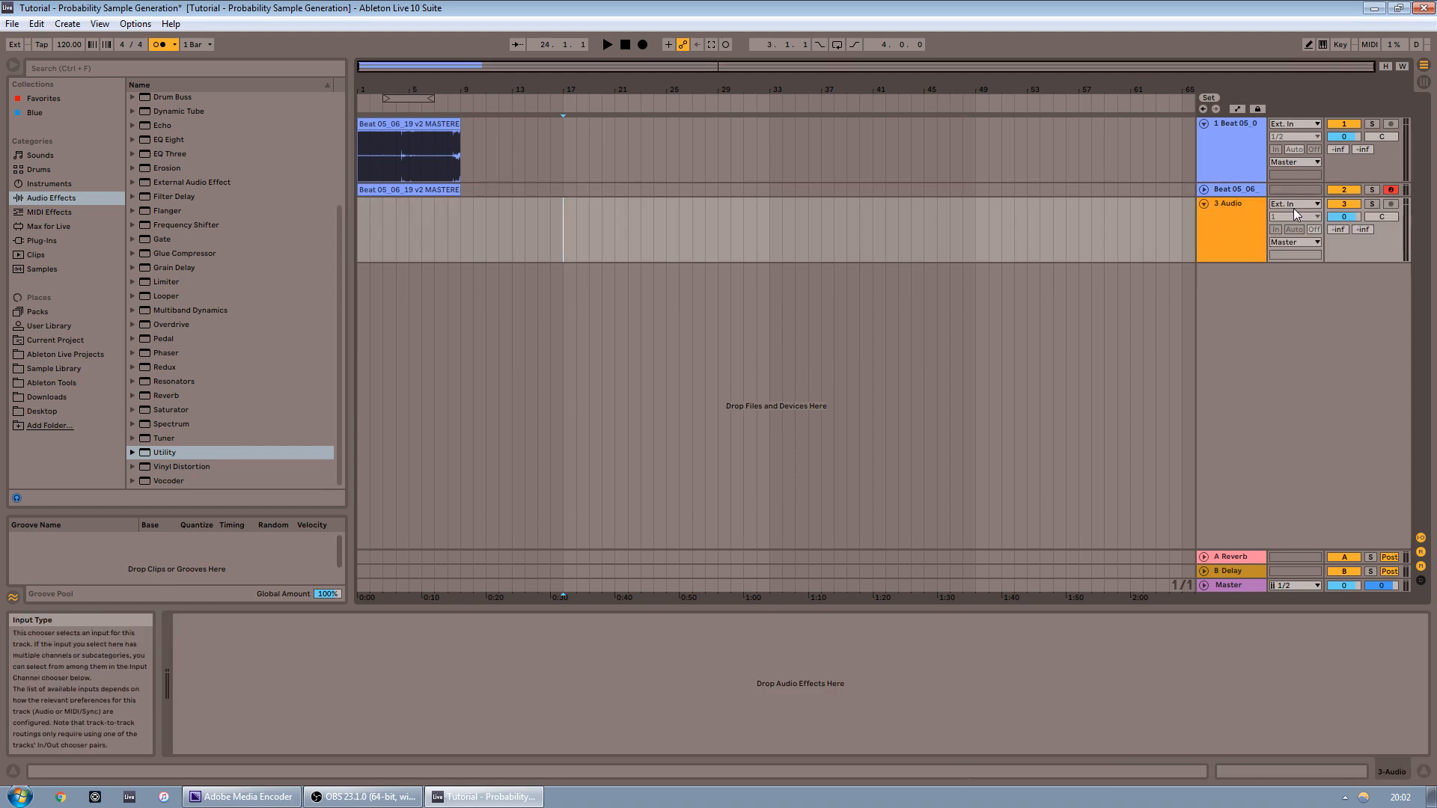
Route the new audio track's input from the Beat 05 06 19 v2 MASTERED Drum Rack track at Post FX
click(1203, 189)
click(1218, 208)
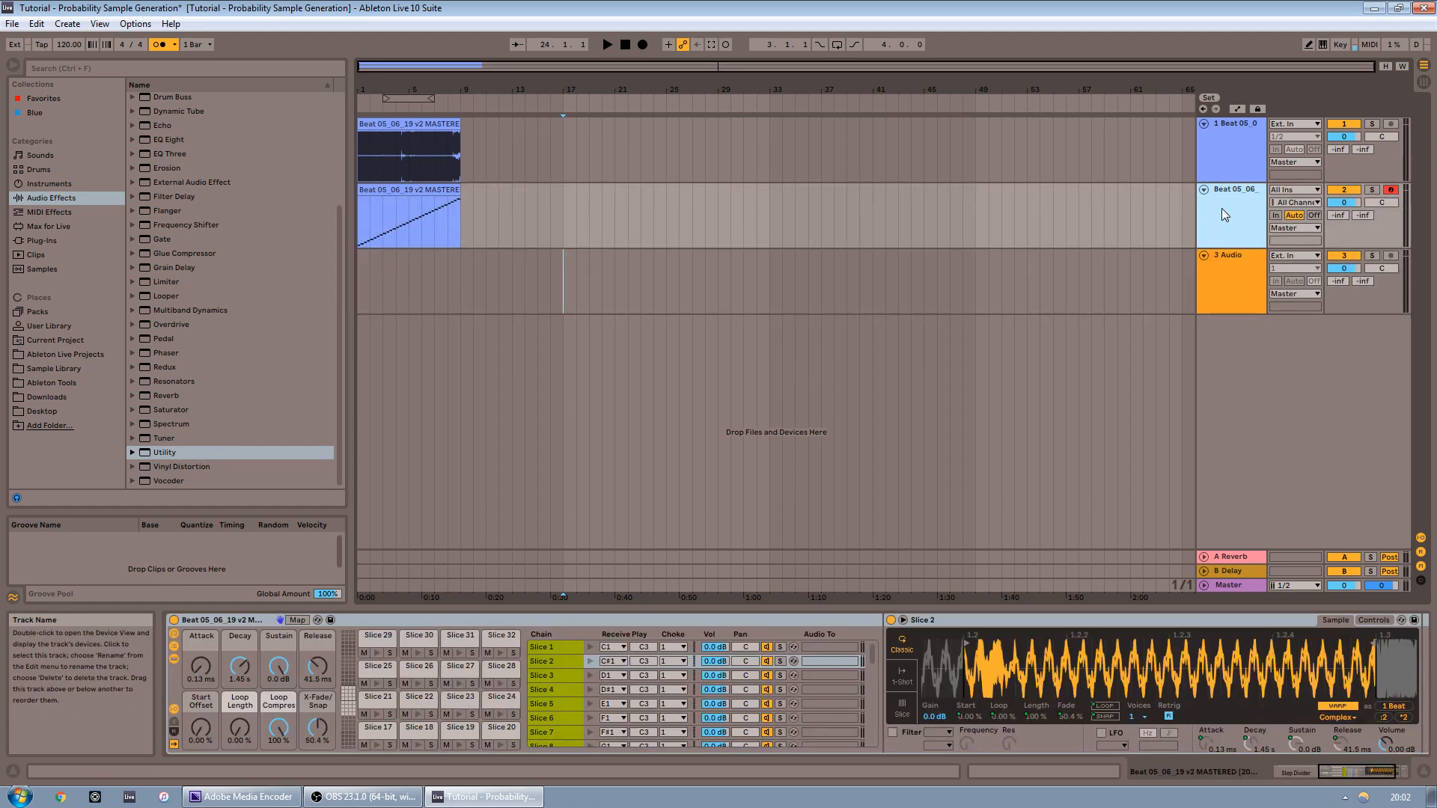
click(1238, 283)
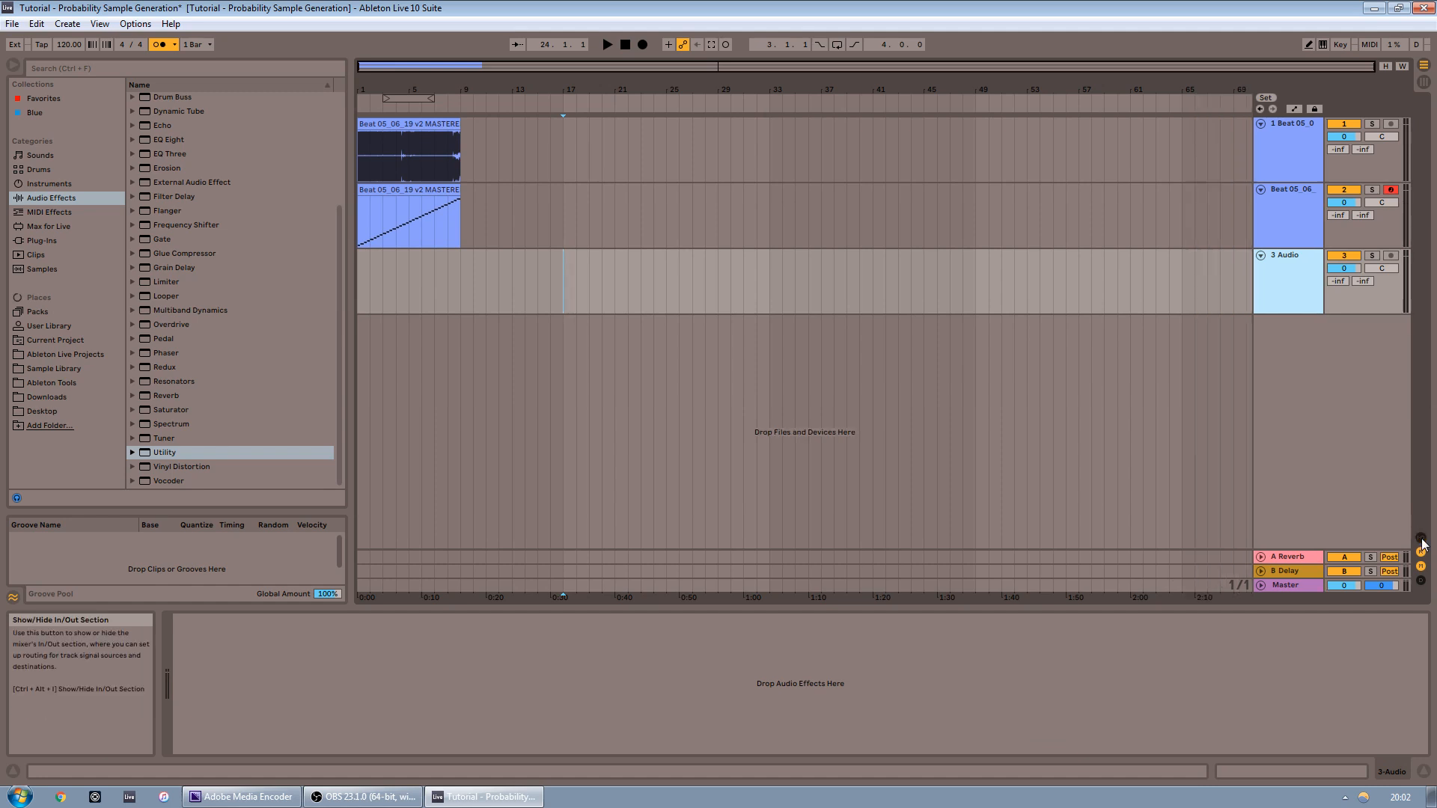
click(1288, 256)
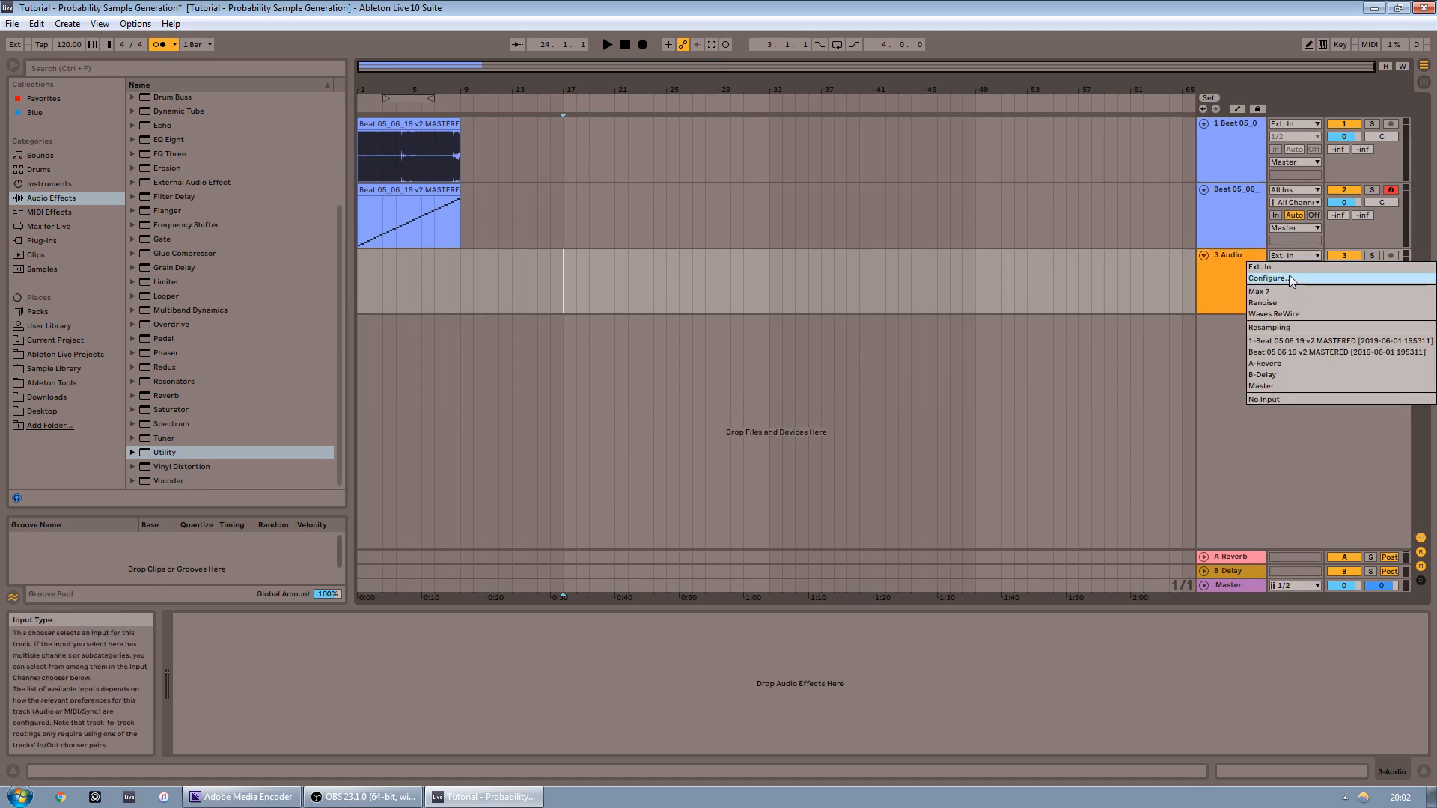
click(1287, 352)
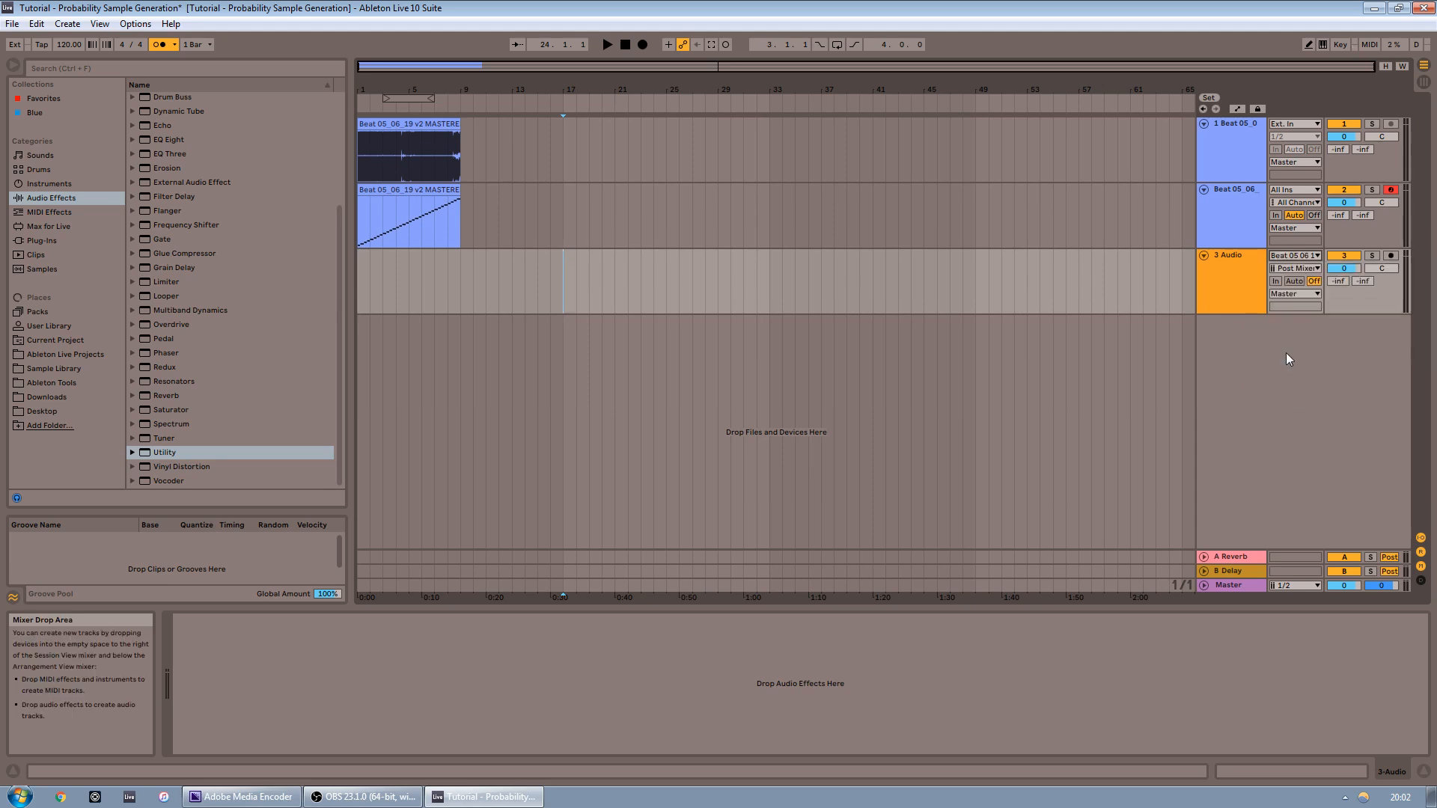
click(1299, 268)
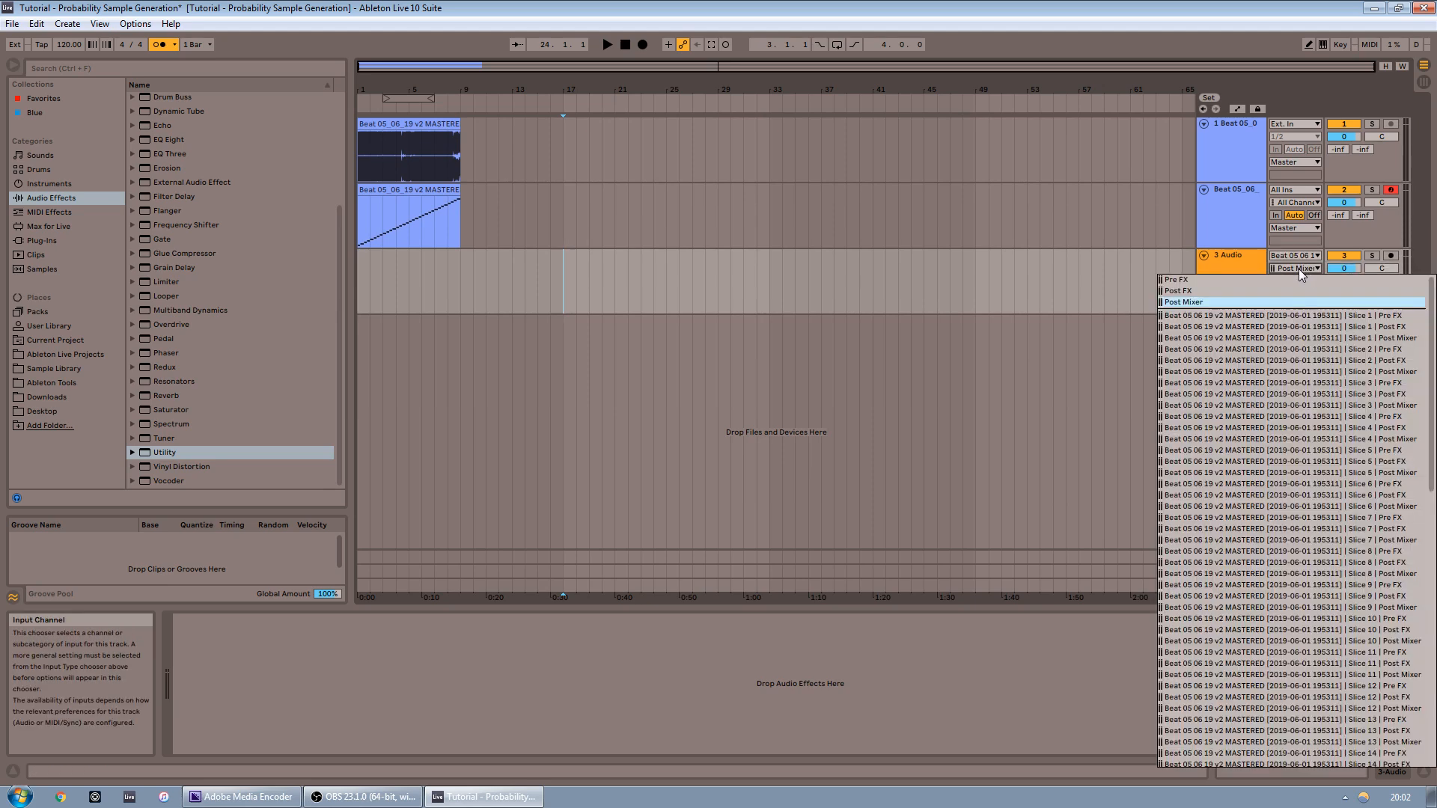
click(1201, 291)
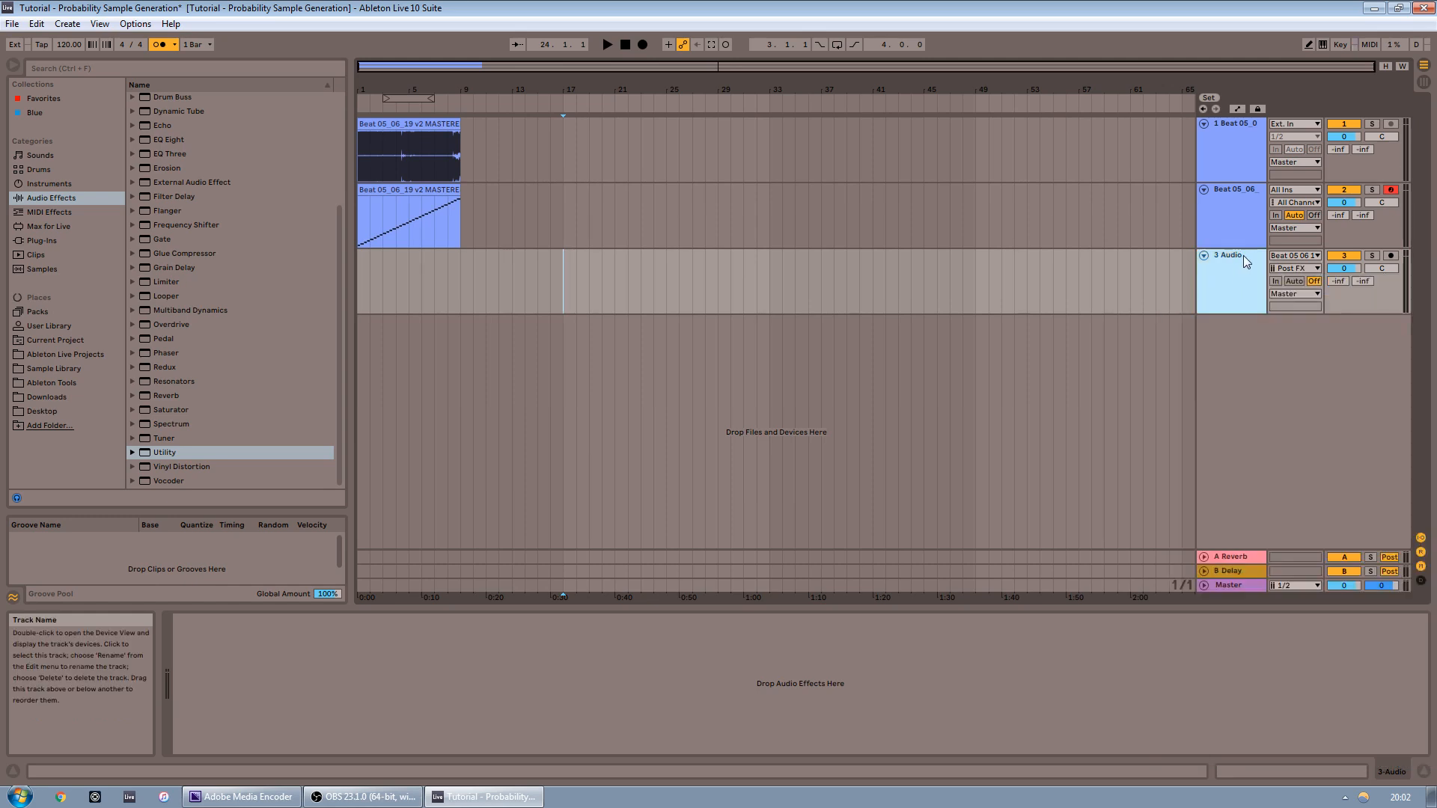
click(1245, 258)
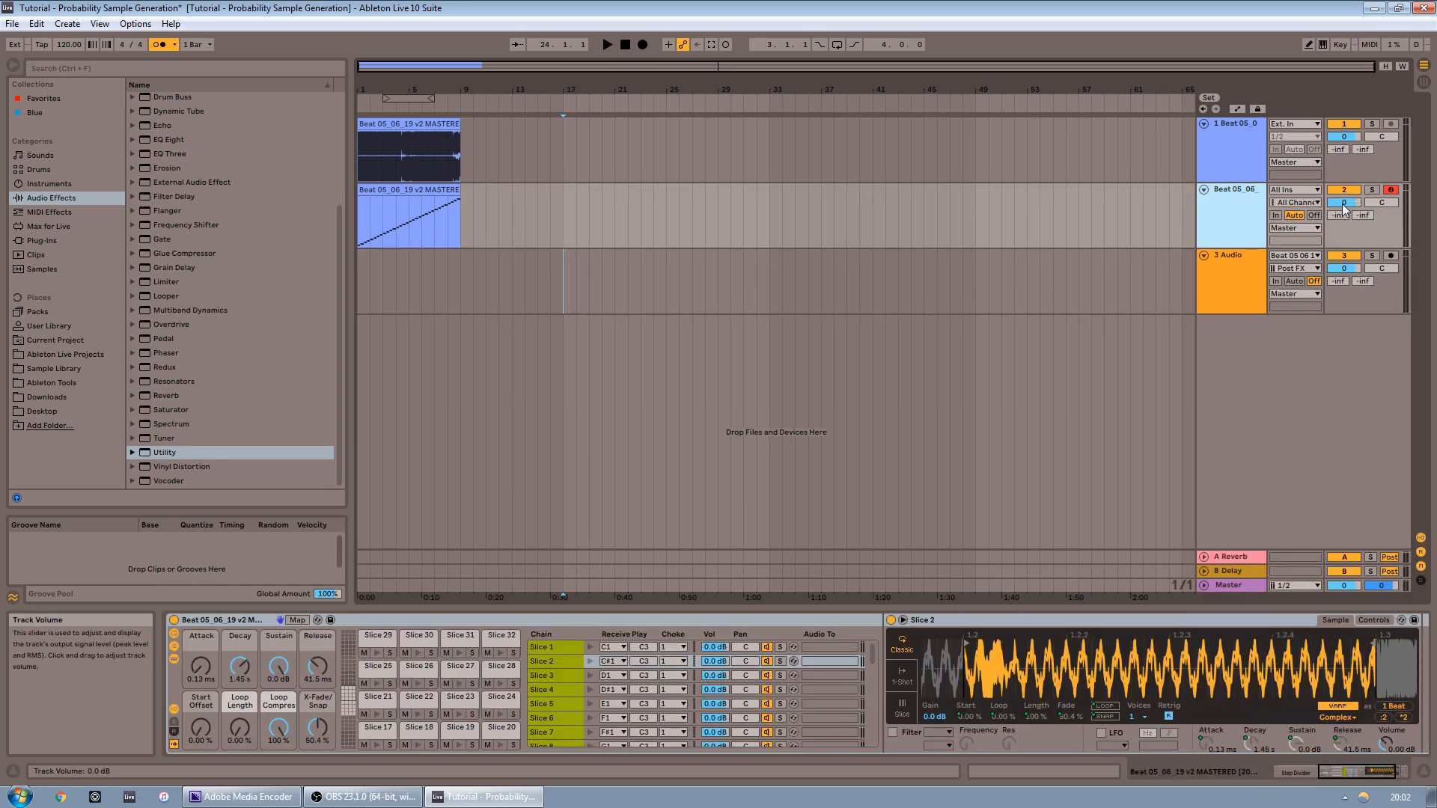
Select the new audio track, set the insert point at bar 17, arm it and start recording
click(1233, 302)
click(1278, 266)
click(1239, 267)
click(1290, 268)
click(1222, 267)
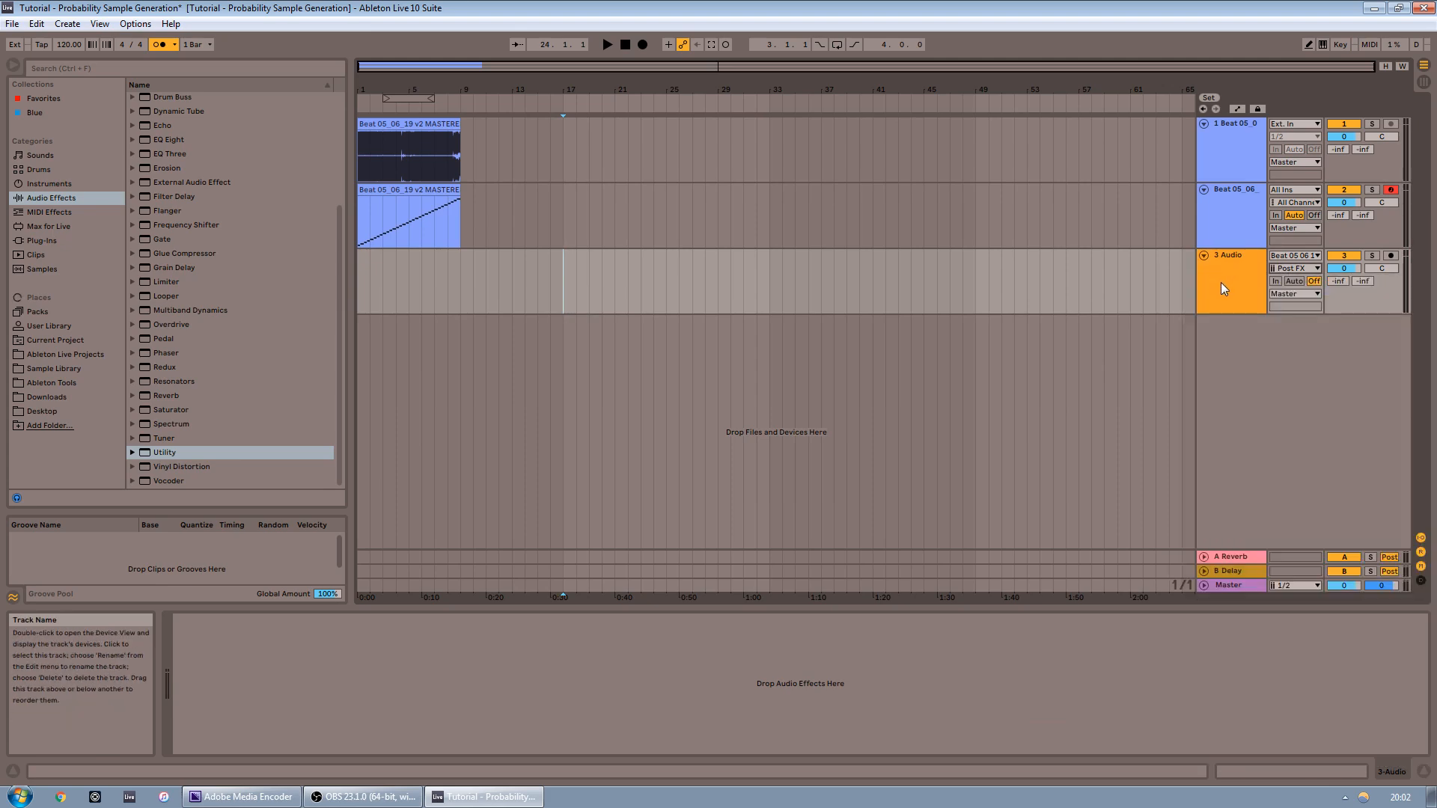
click(558, 349)
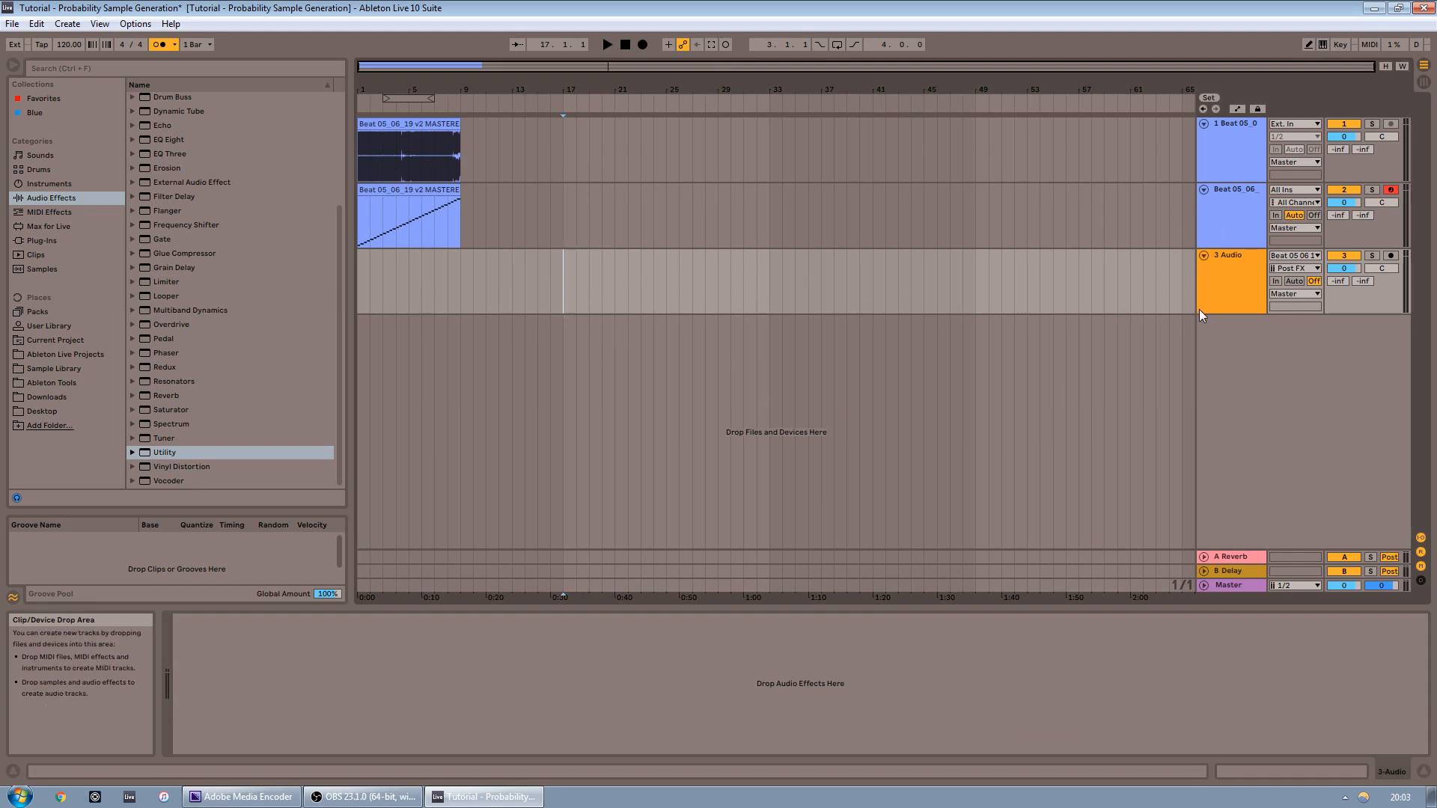
click(1389, 256)
click(641, 47)
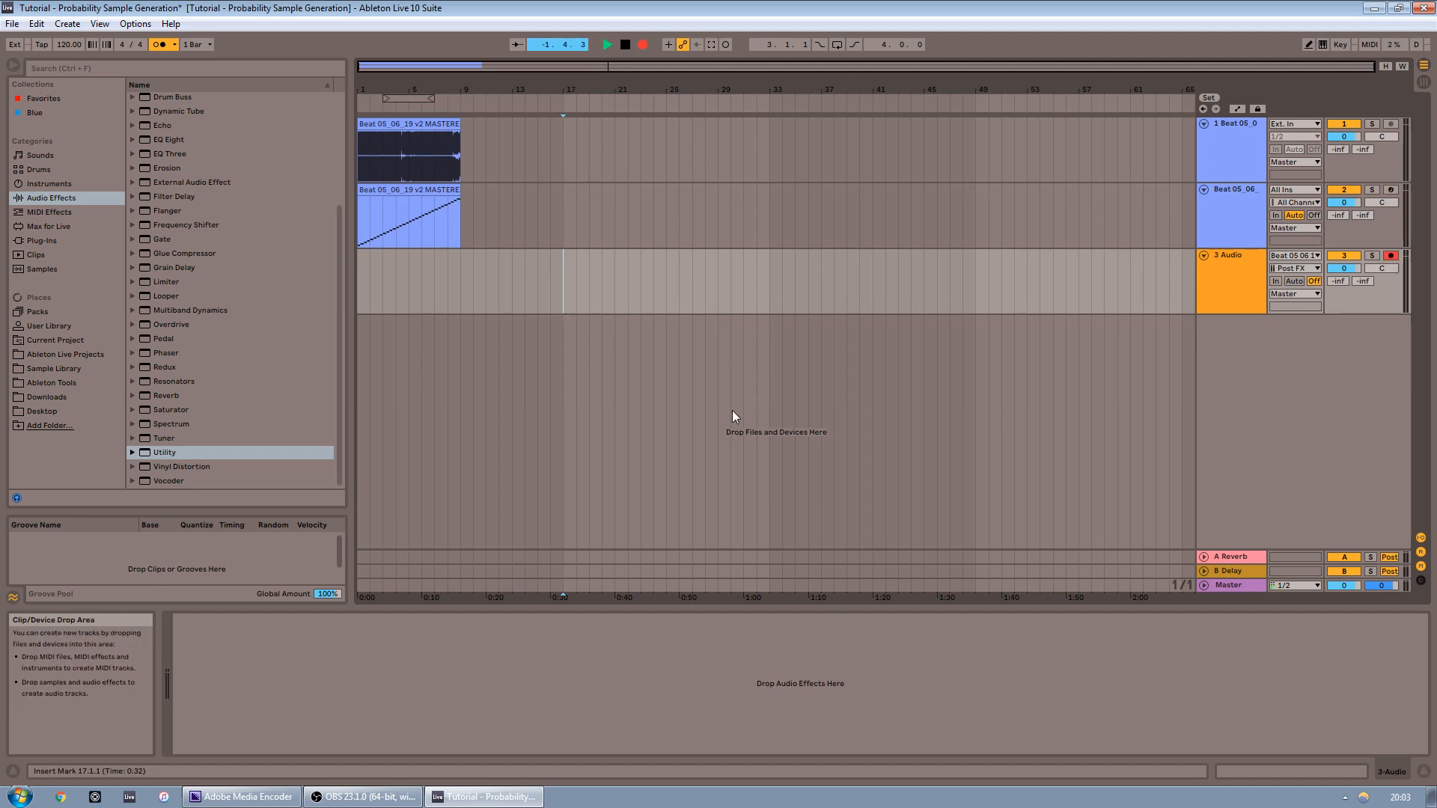
Adjust a Step Divider probability bar on the Drum Rack track during recording, then stop
click(1207, 204)
click(1312, 762)
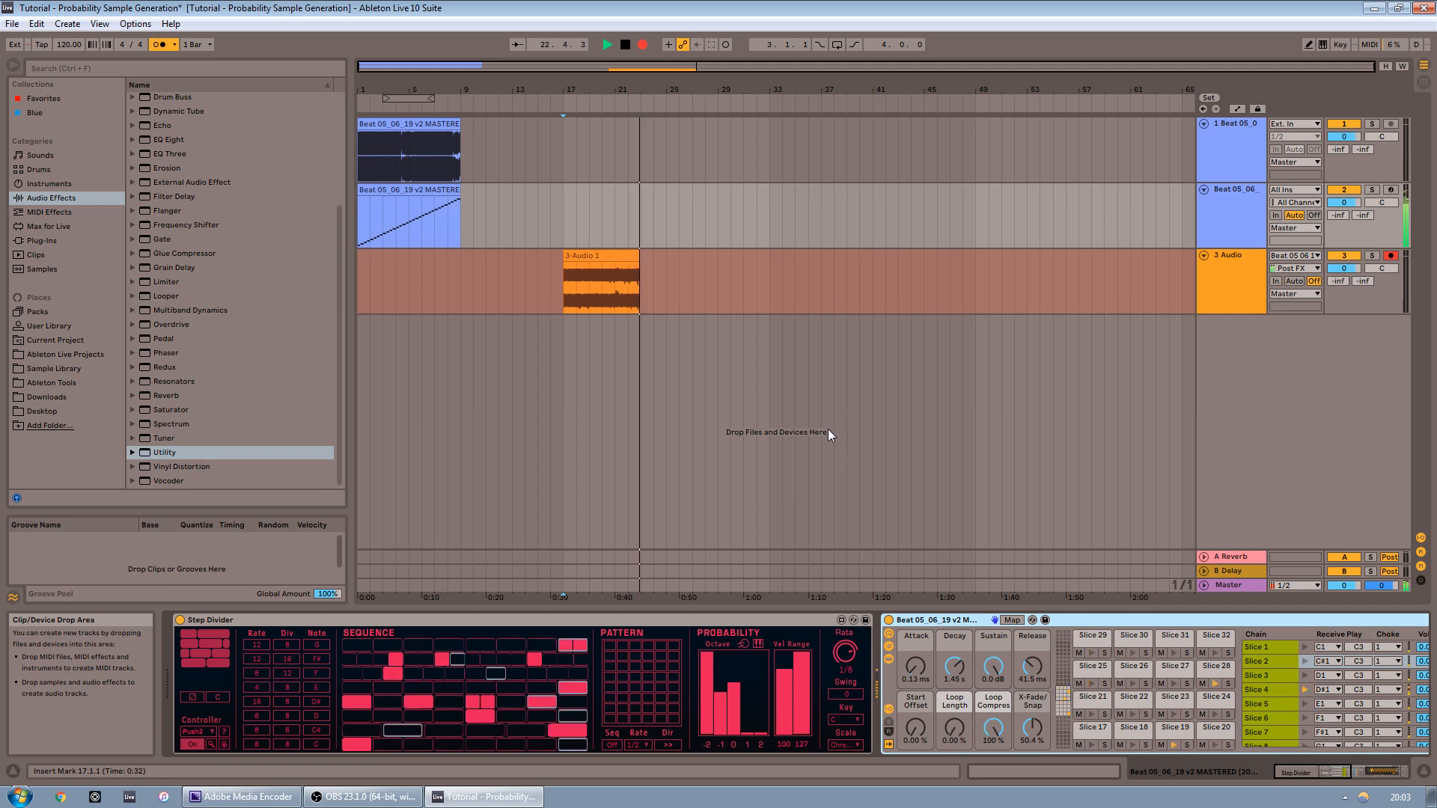
drag(705, 693, 703, 739)
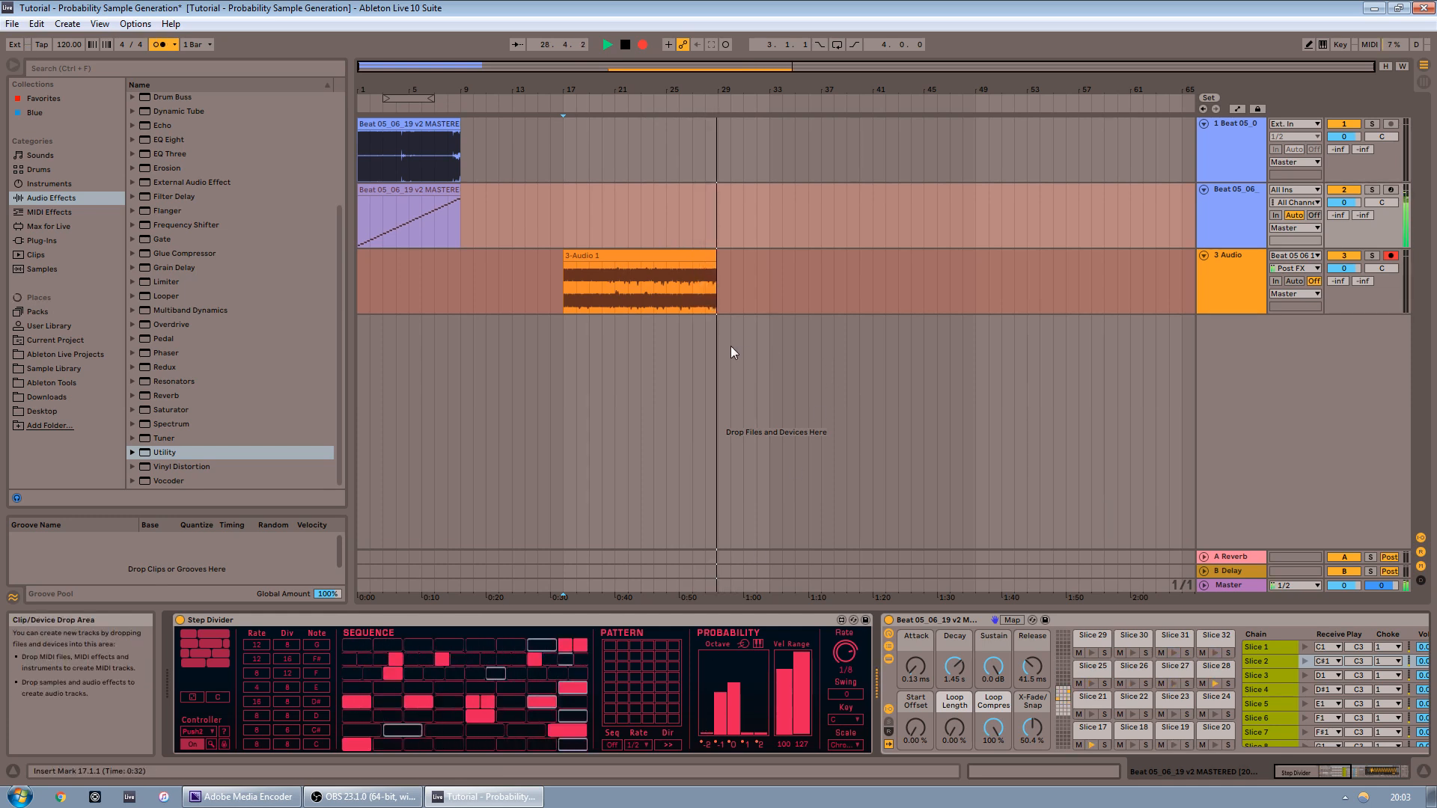
key(space)
Set the insert point at bar 33 and set Step Divider's rate to 1/2
click(713, 257)
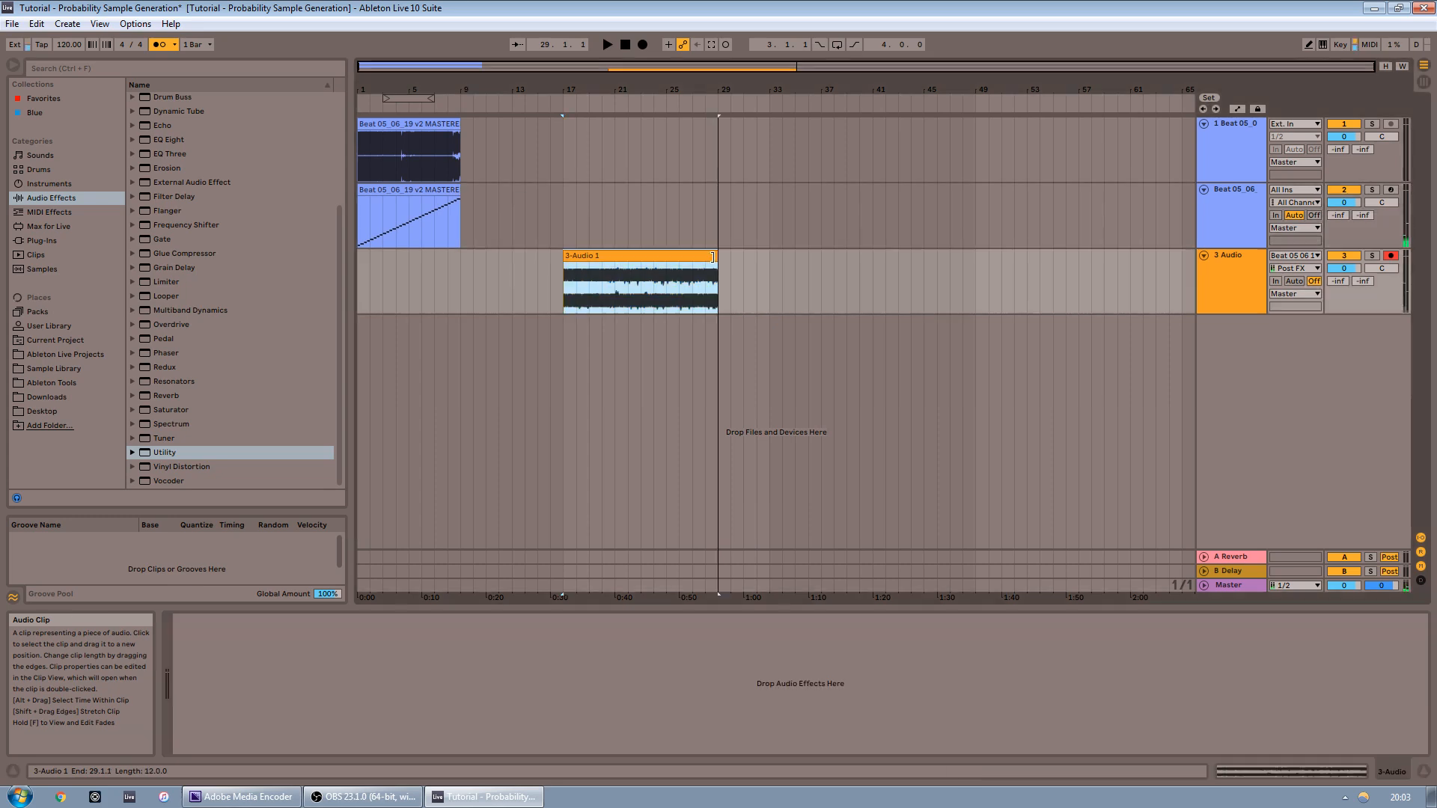
click(642, 263)
click(1208, 239)
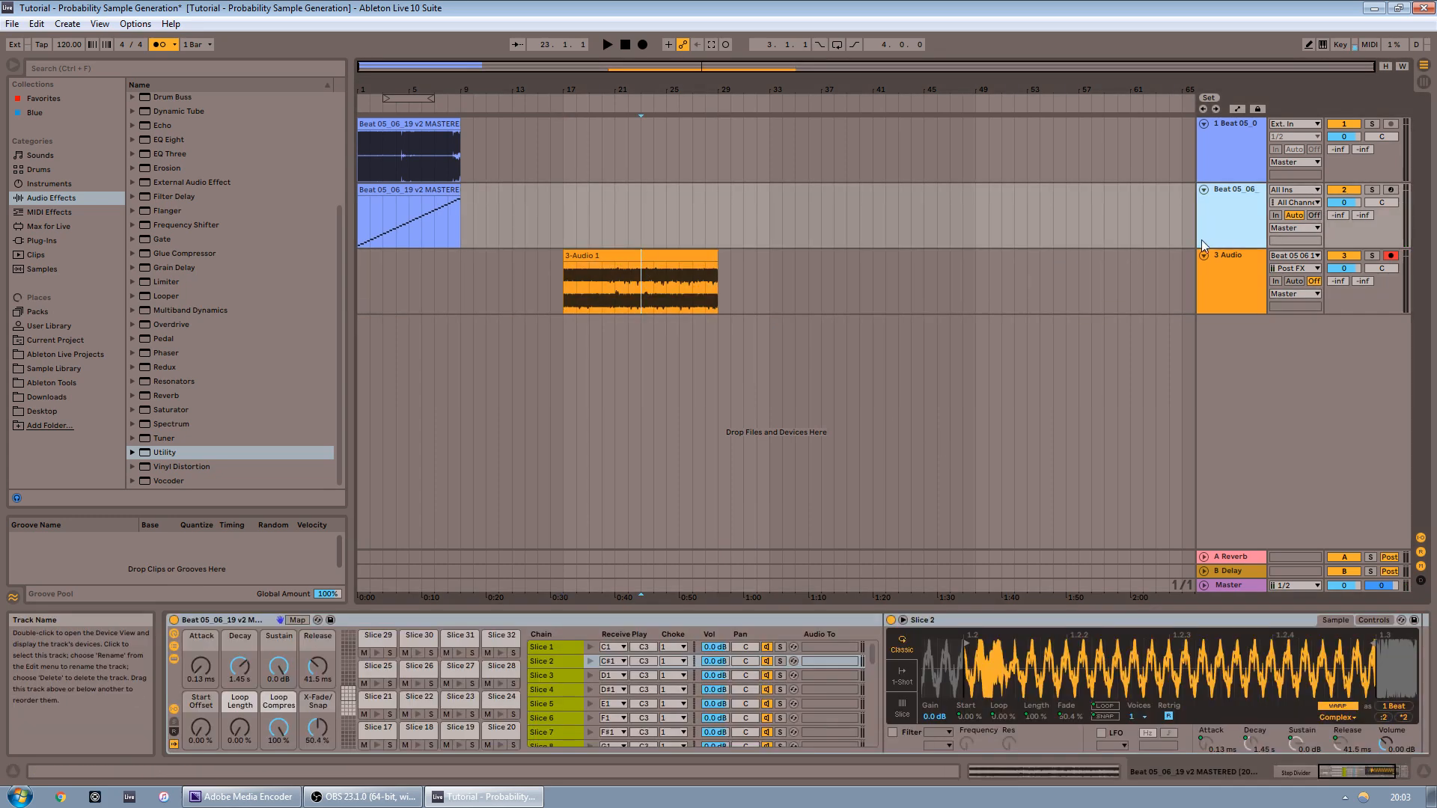
click(771, 281)
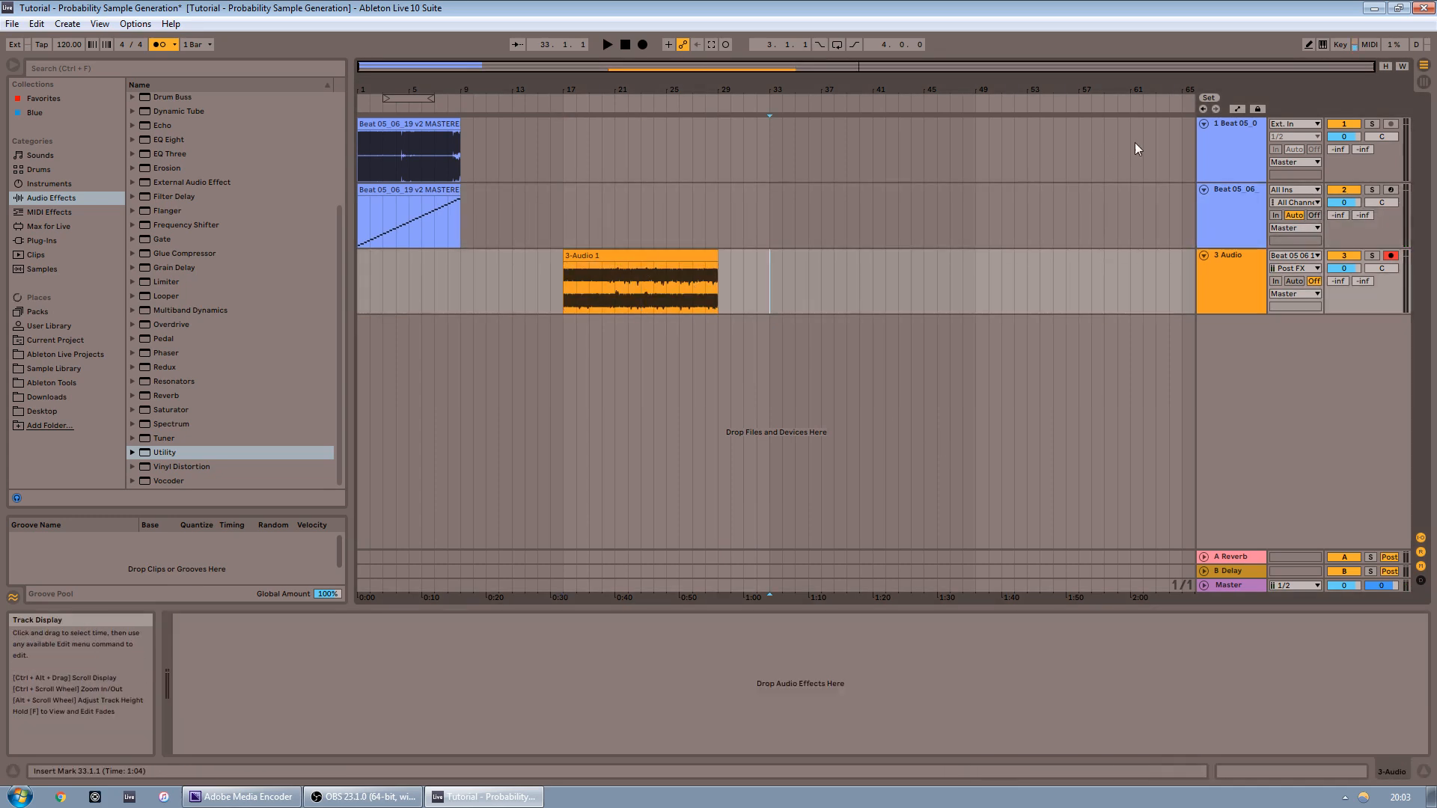
click(1361, 235)
click(1301, 773)
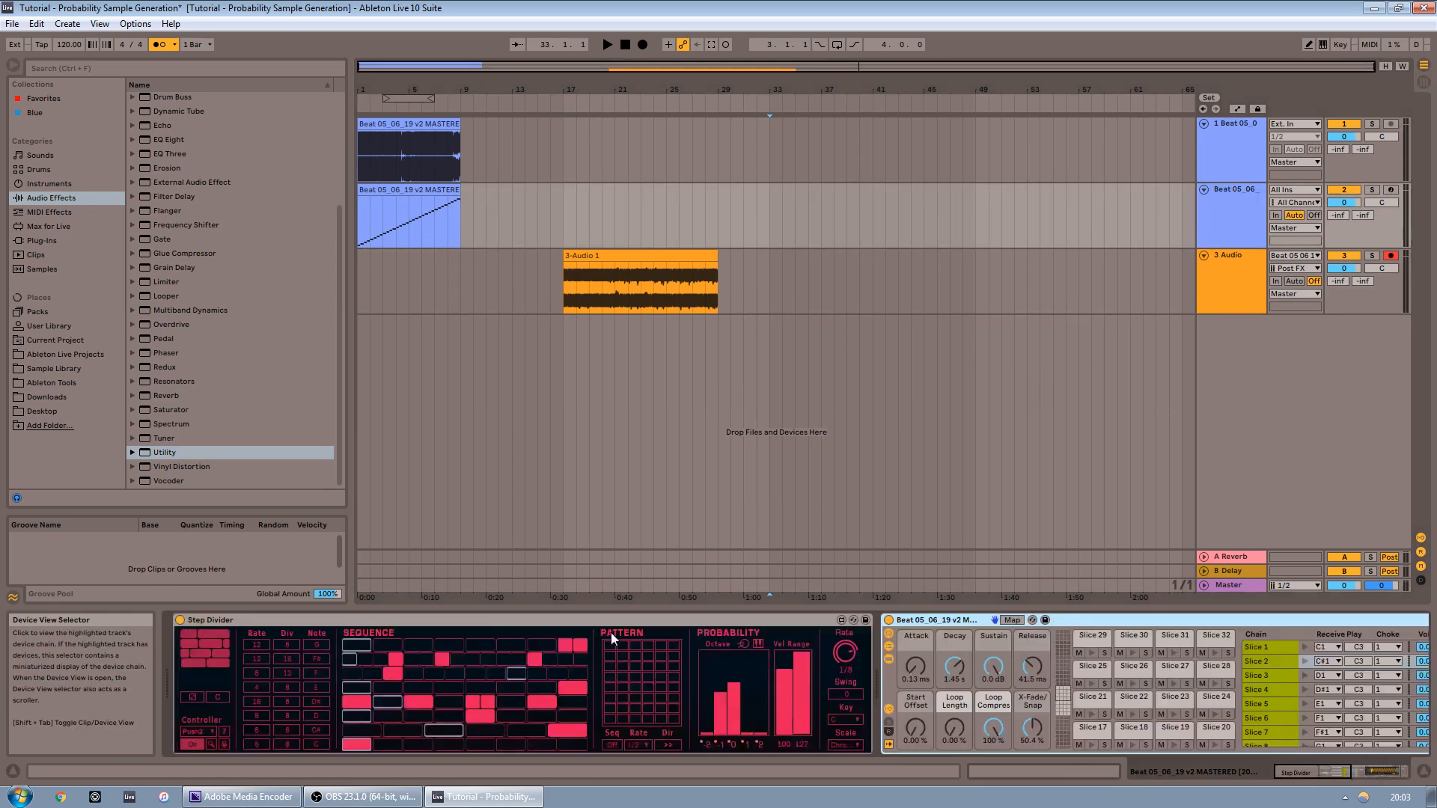
drag(847, 653, 848, 644)
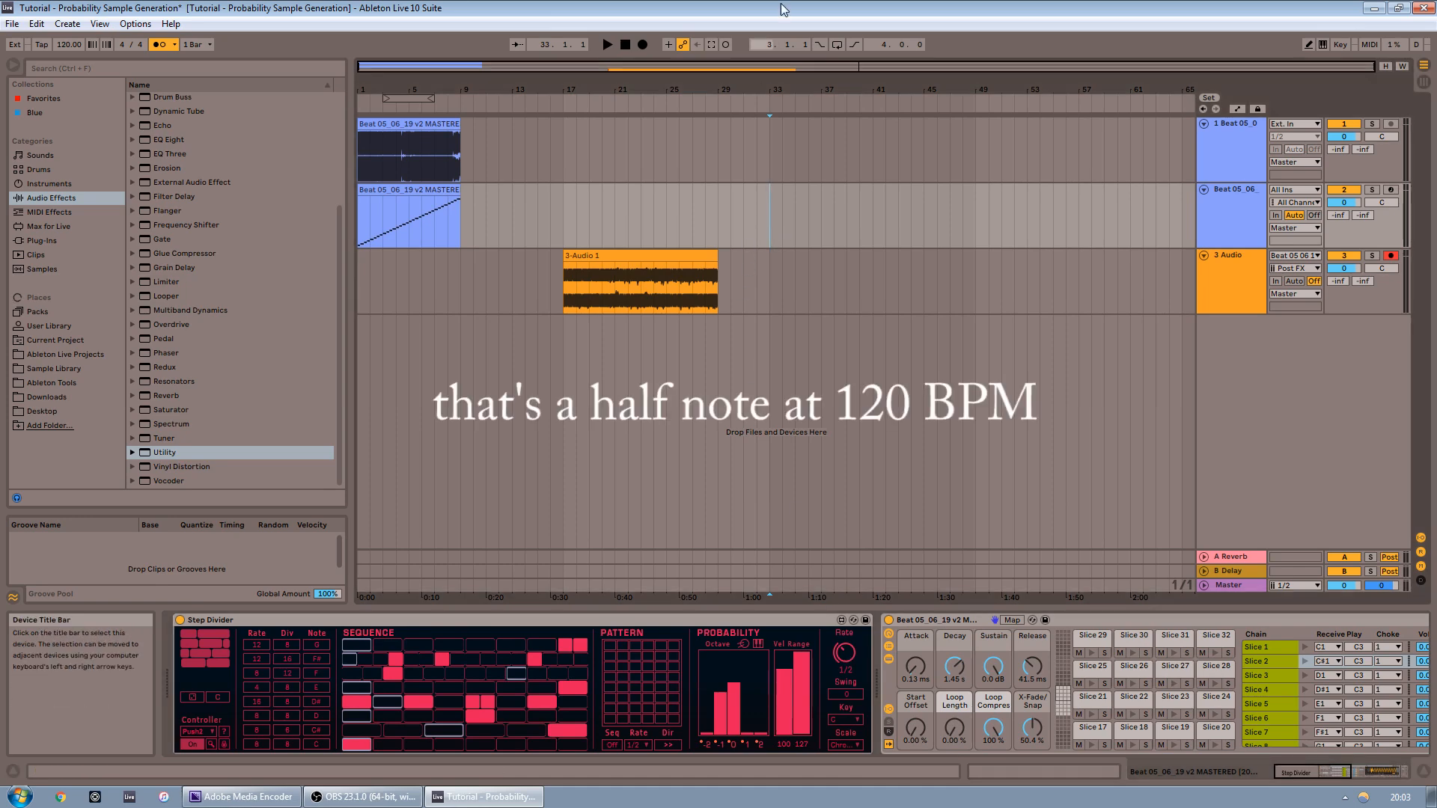
Record a second pass onto the audio track while changing Step Divider's rate, then stop
click(642, 44)
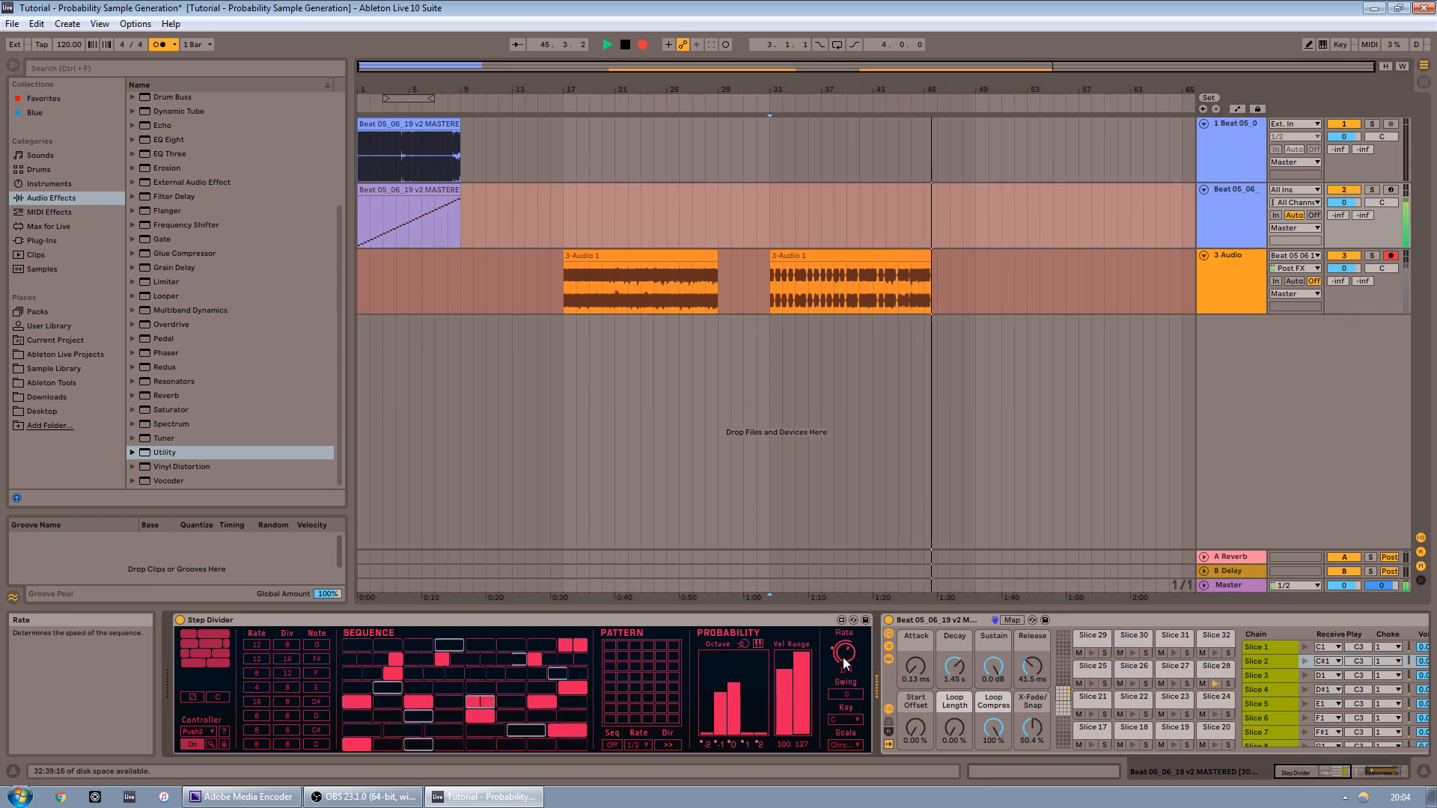
drag(847, 656, 847, 674)
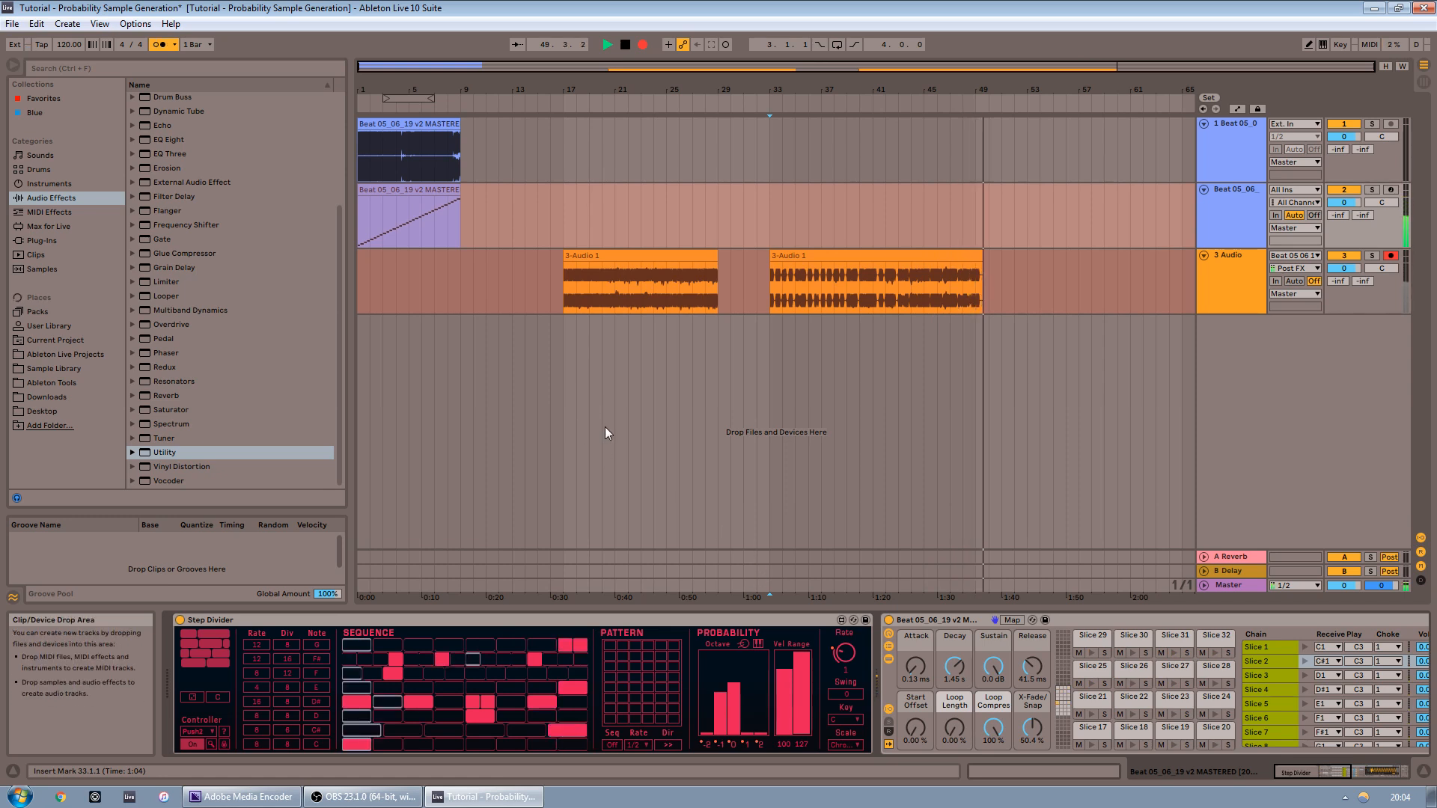
key(space)
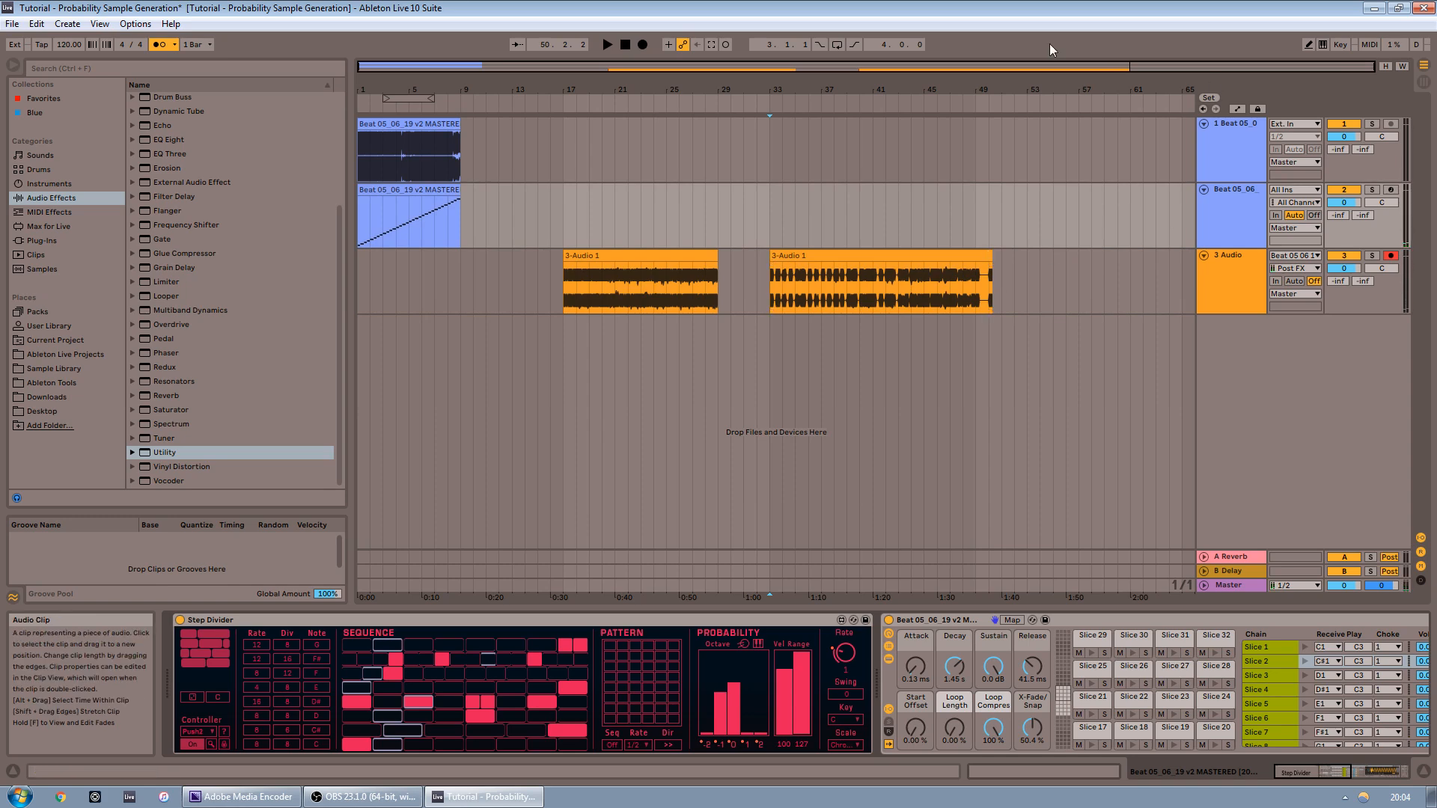
Select the Slice 1 pad in the Drum Rack
drag(864, 69, 1108, 101)
click(971, 292)
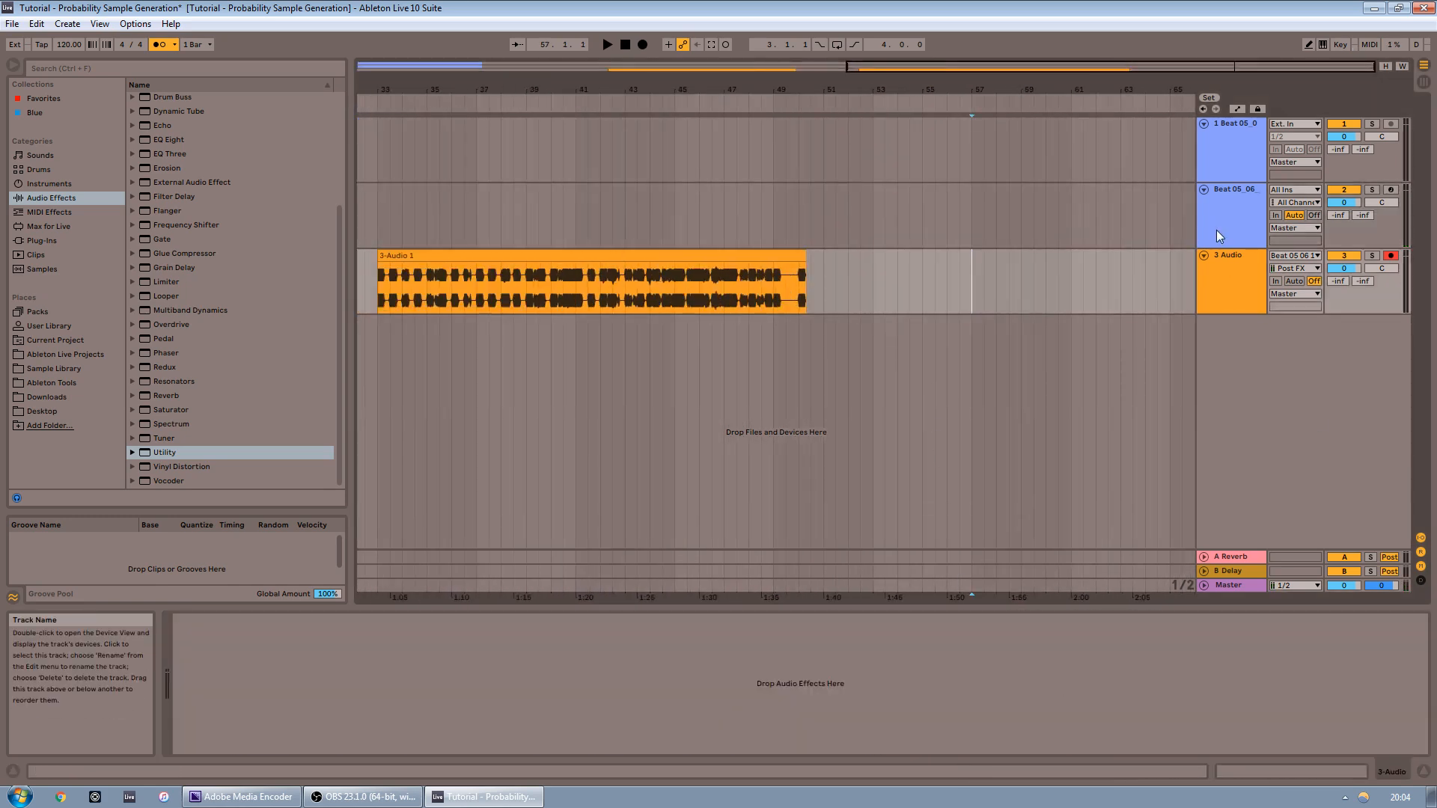
click(1215, 209)
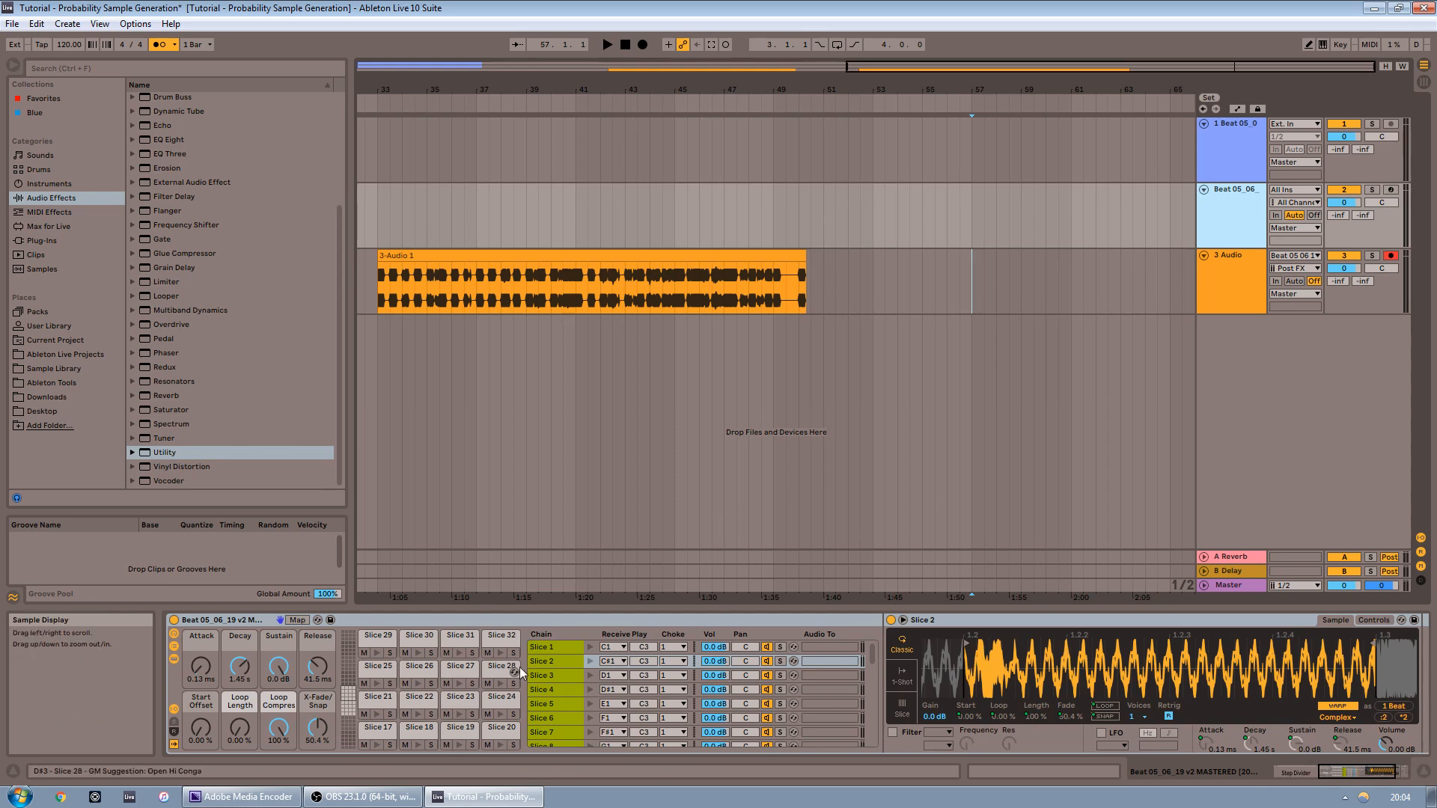
click(556, 676)
click(559, 688)
click(565, 704)
click(558, 688)
click(556, 661)
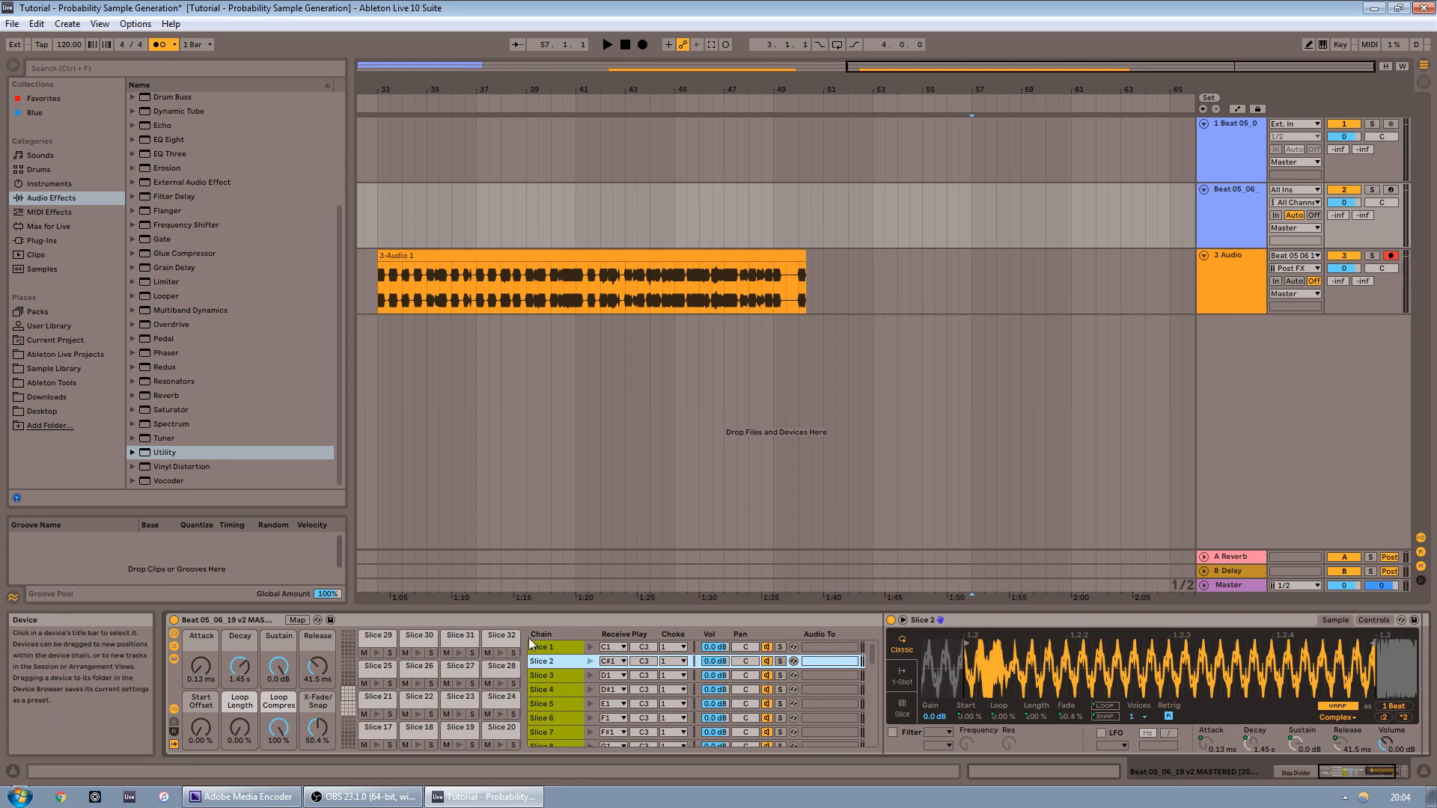
key(Left)
key(Right)
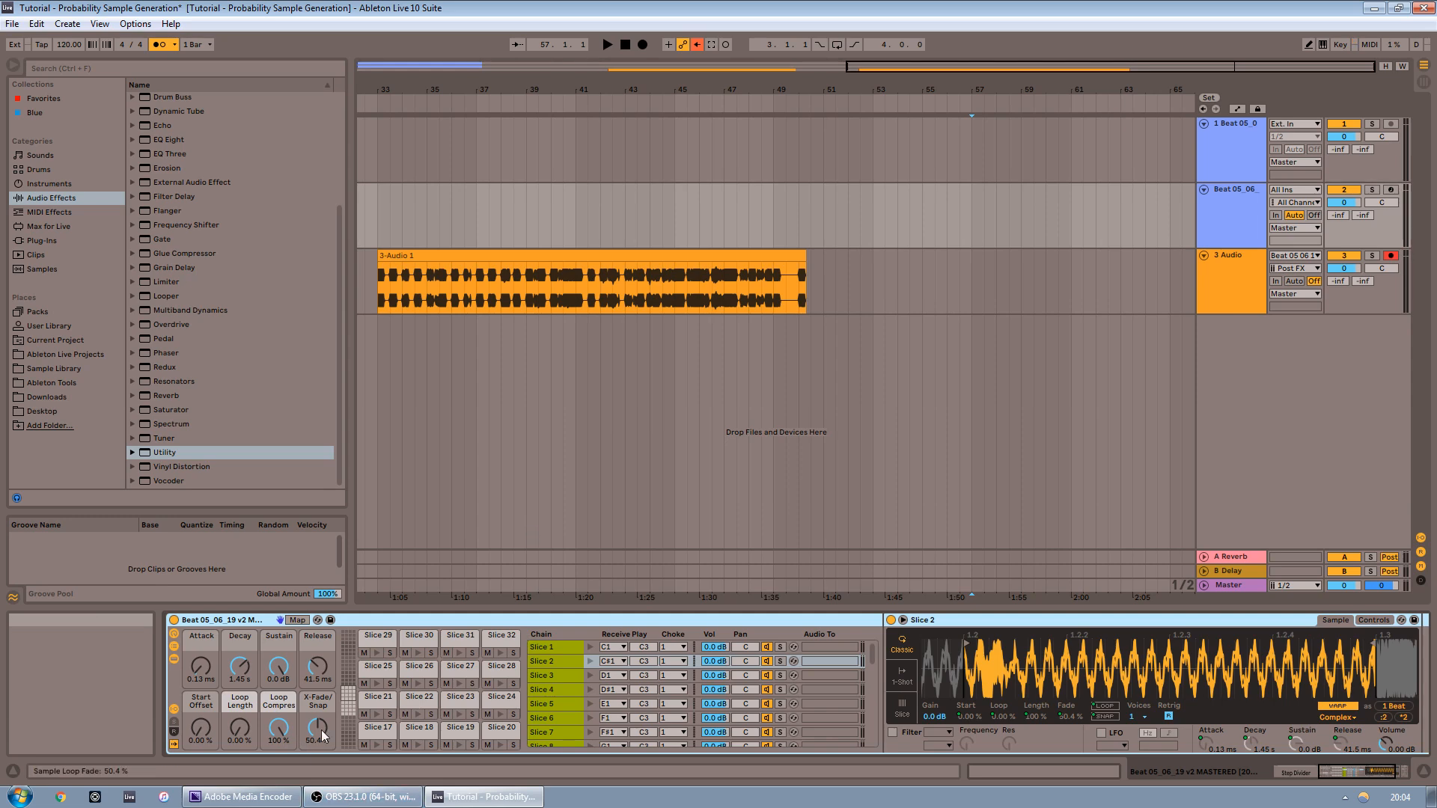
click(349, 709)
click(375, 735)
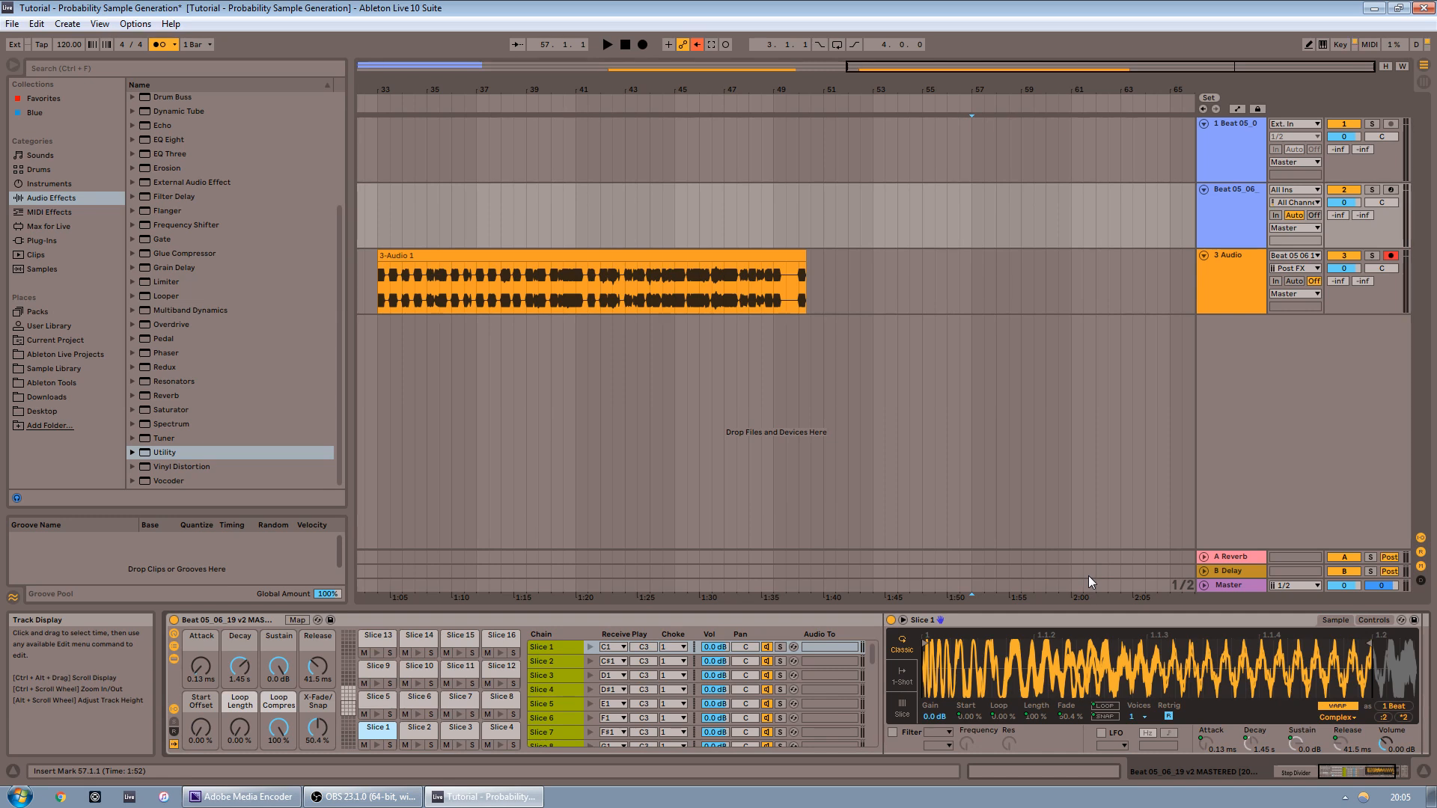
Arm the Drum Rack track and record while tweaking the Start and Loop Length macros, then stop
click(1390, 189)
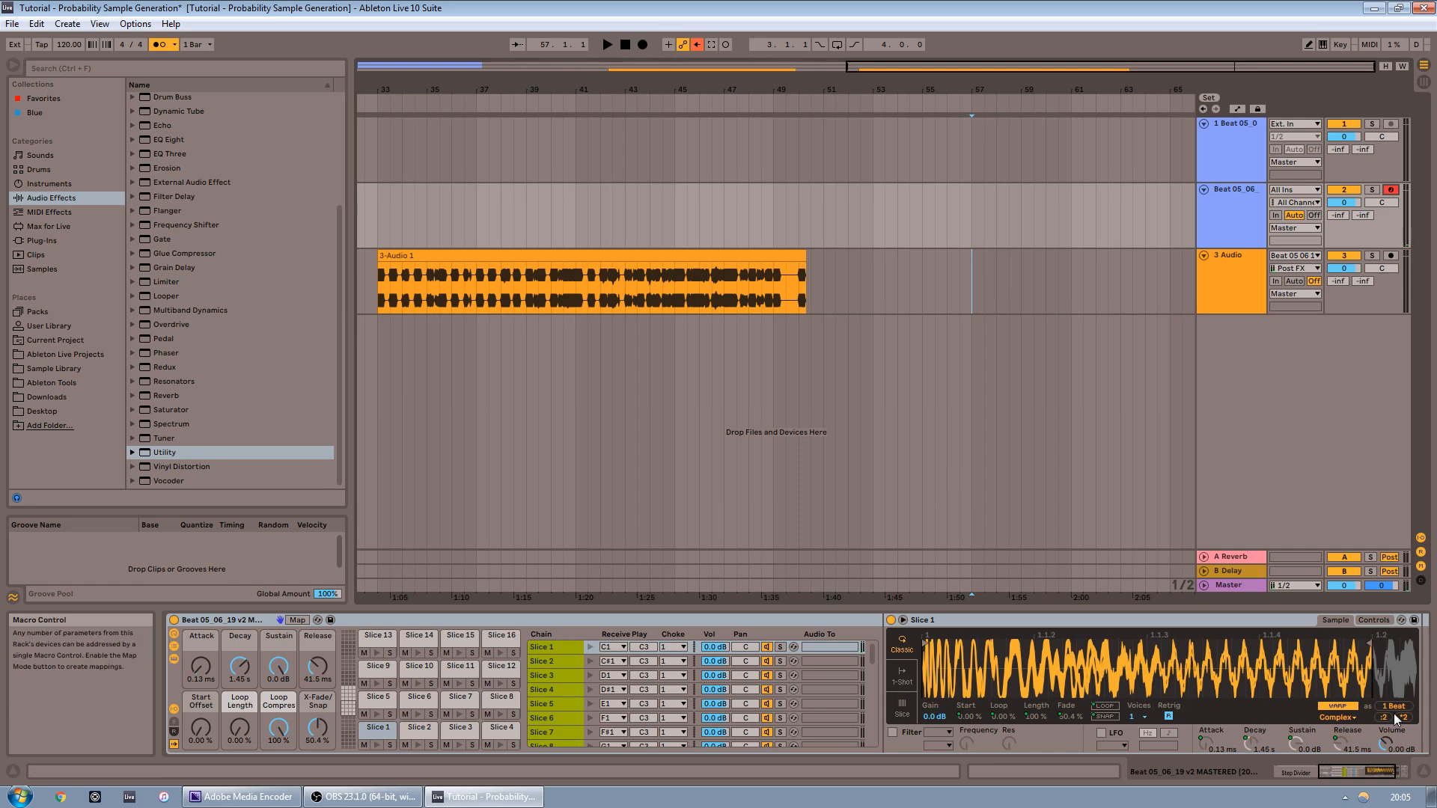
click(1101, 711)
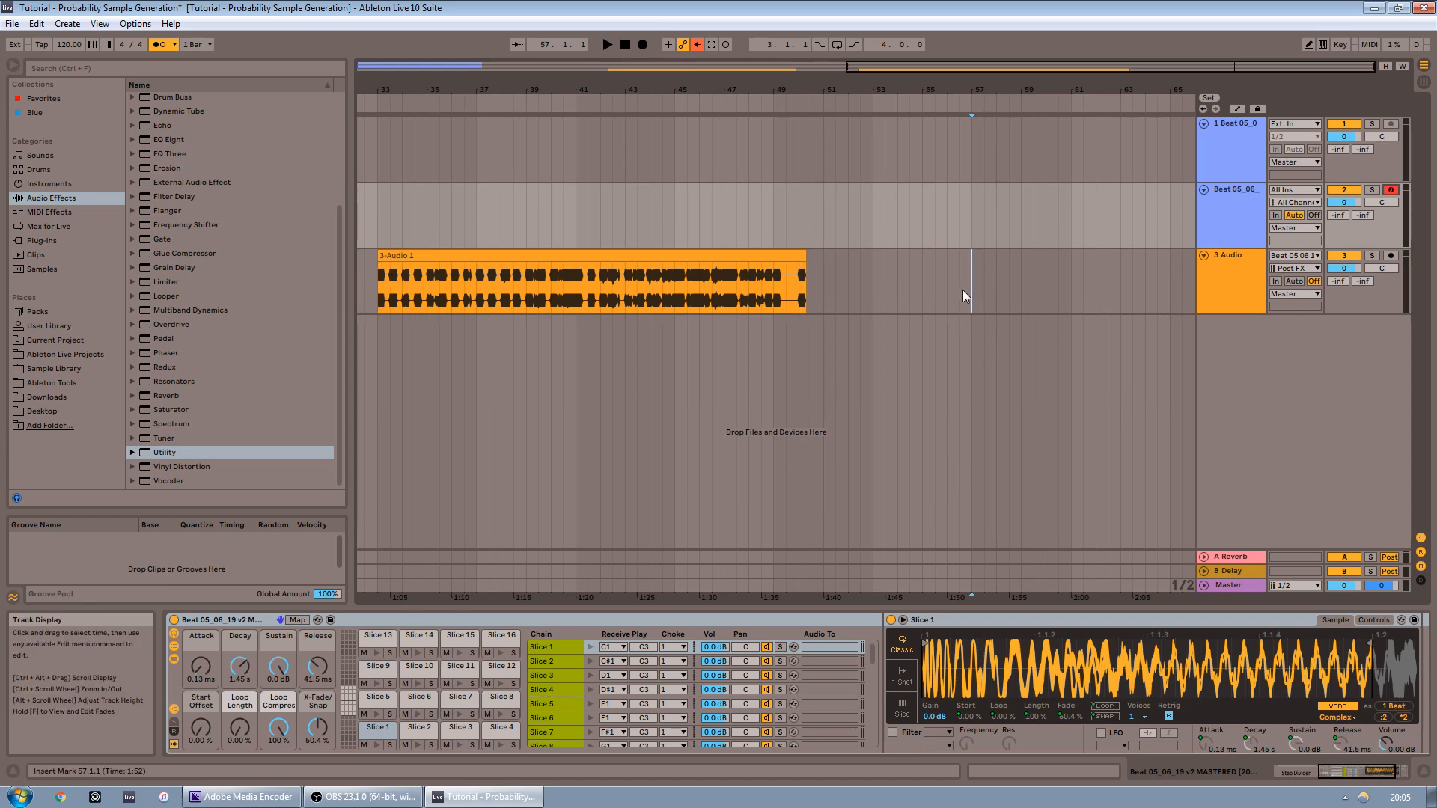
click(644, 46)
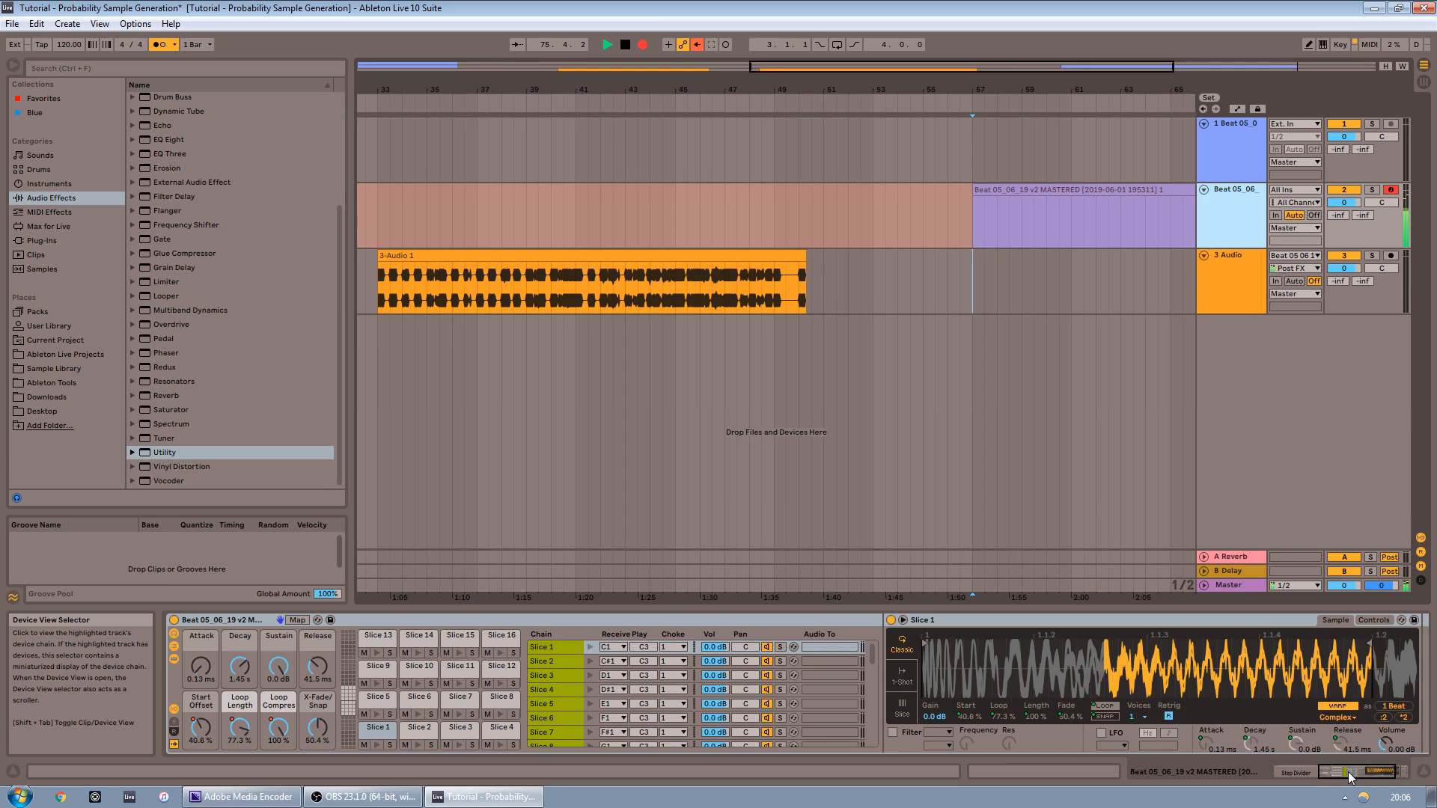
click(1300, 772)
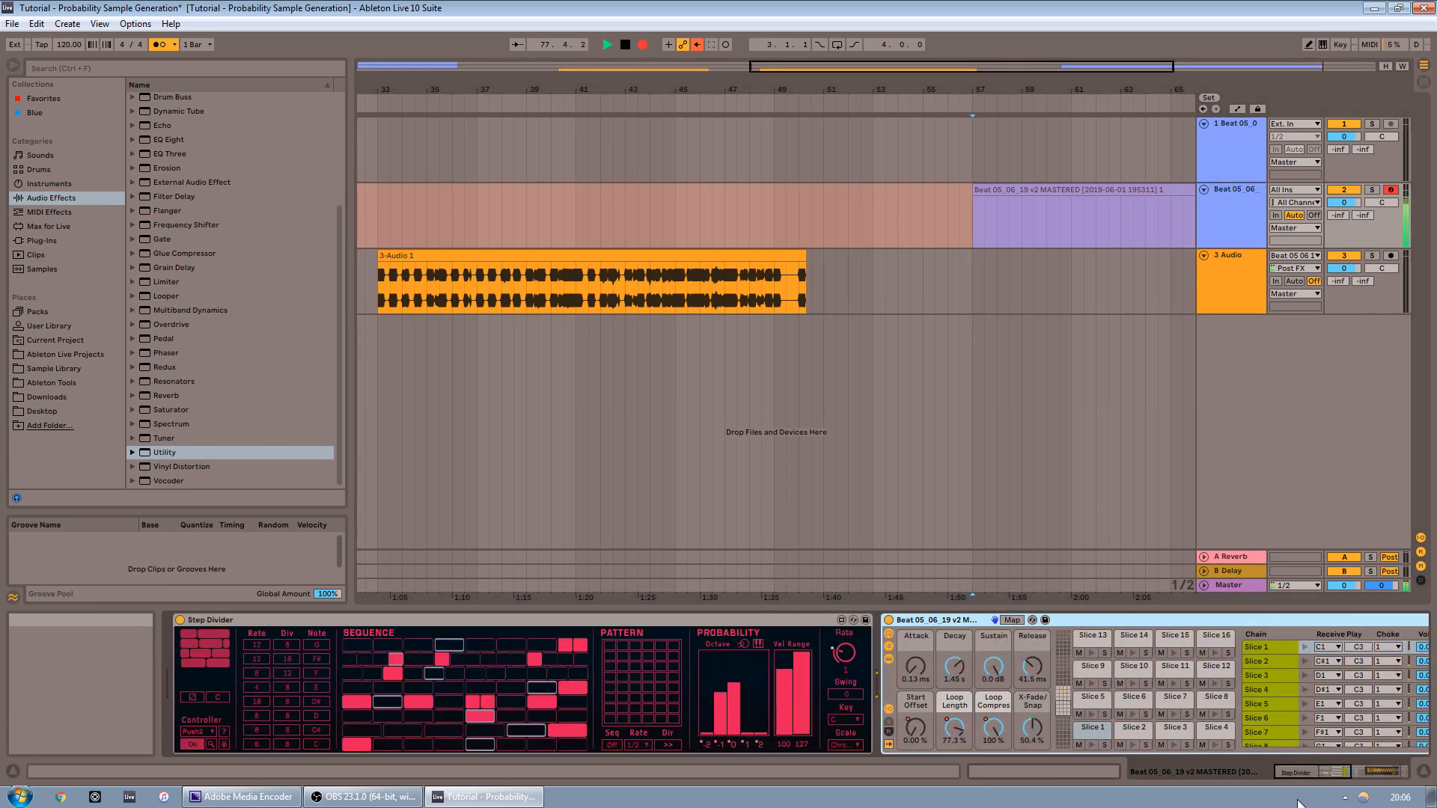
key(Left)
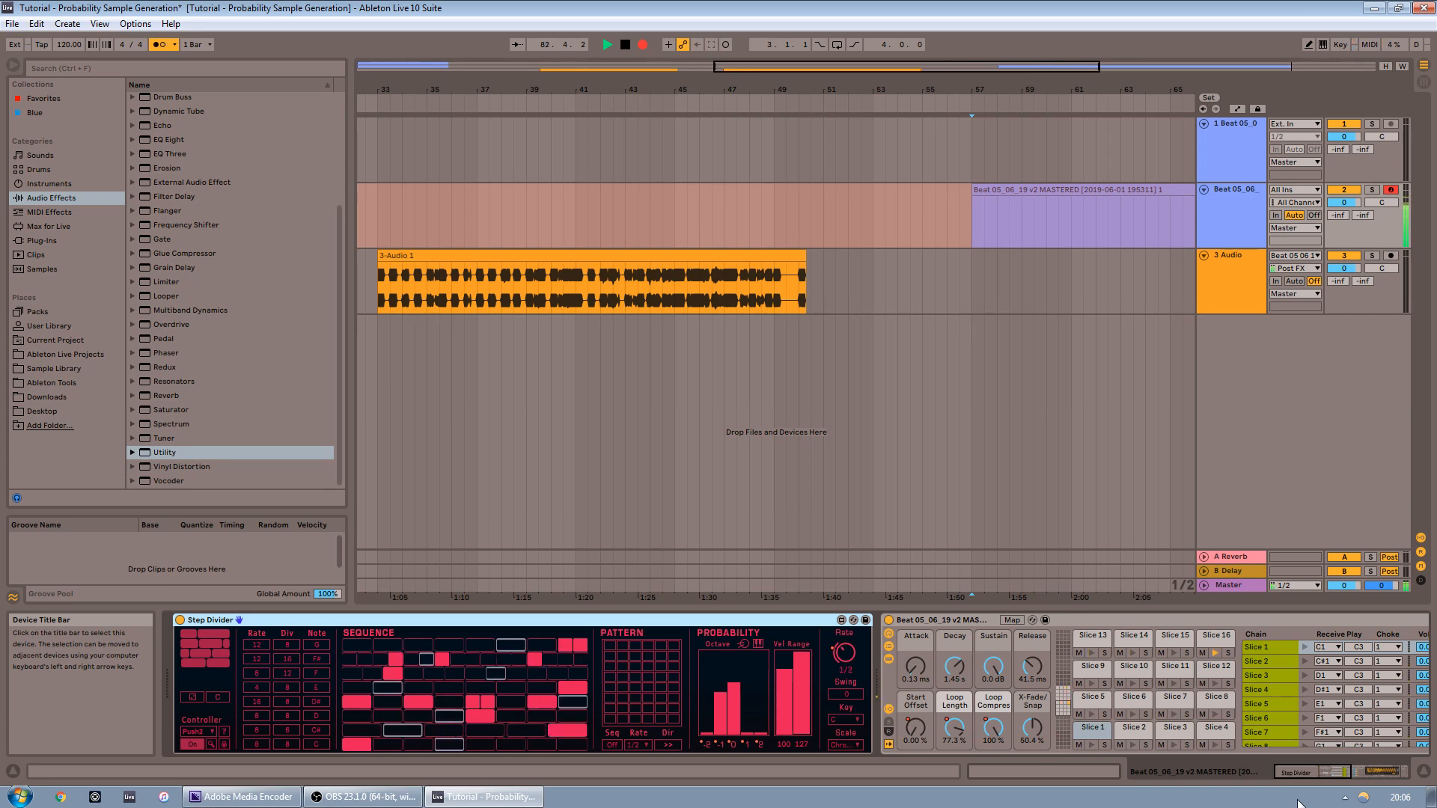
key(Right)
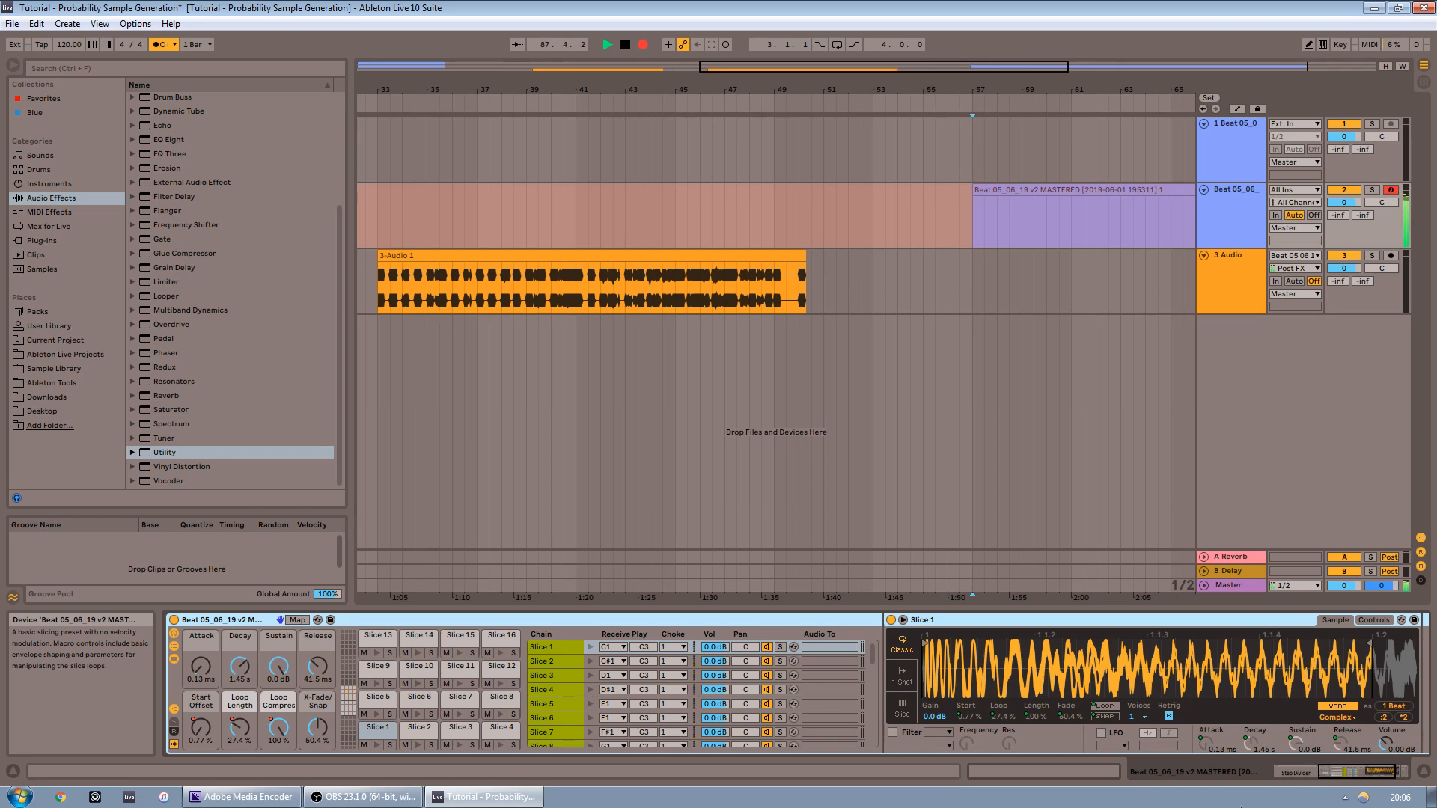
click(1147, 71)
key(space)
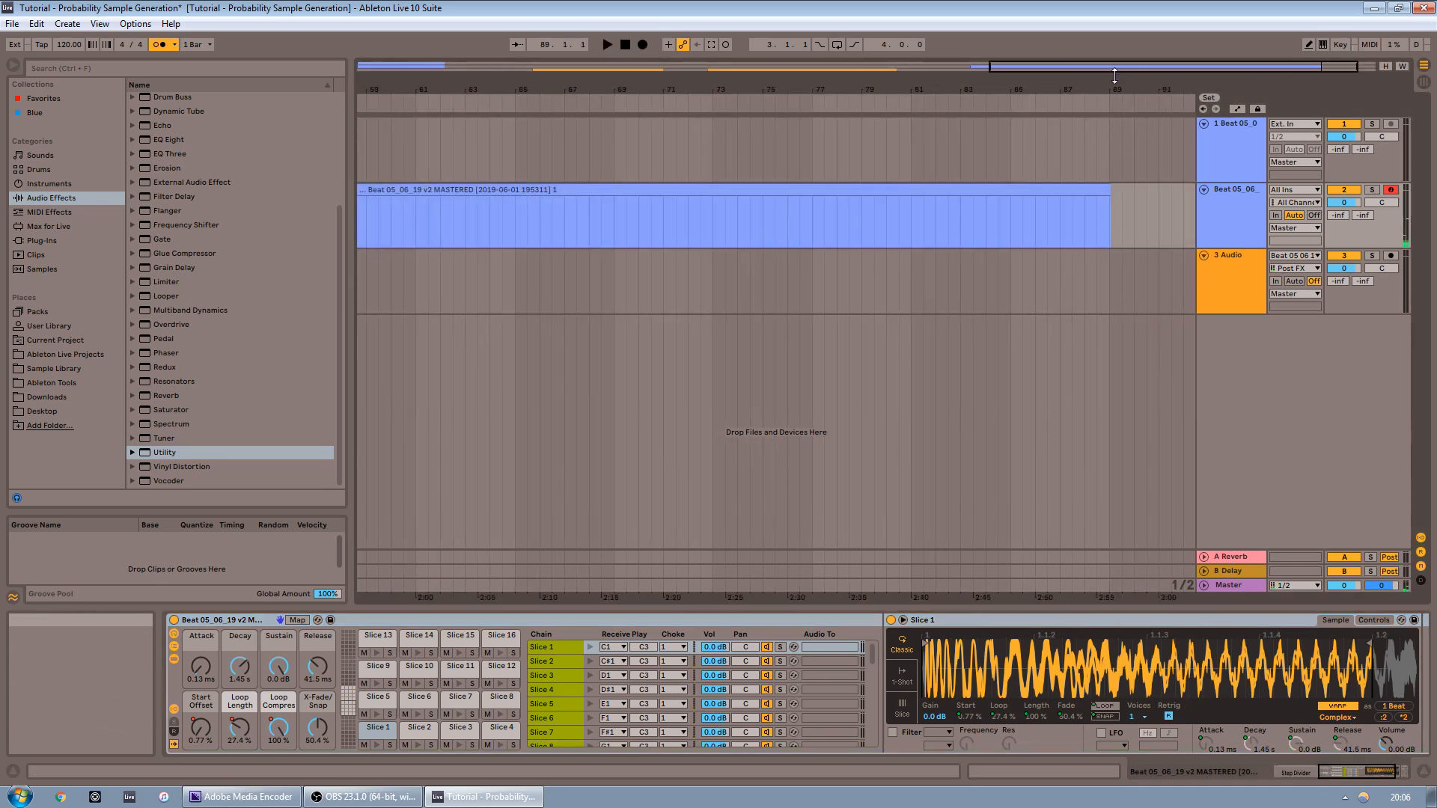
Delete the recorded MIDI clip on the Drum Rack track
drag(1115, 74, 1114, 15)
click(974, 190)
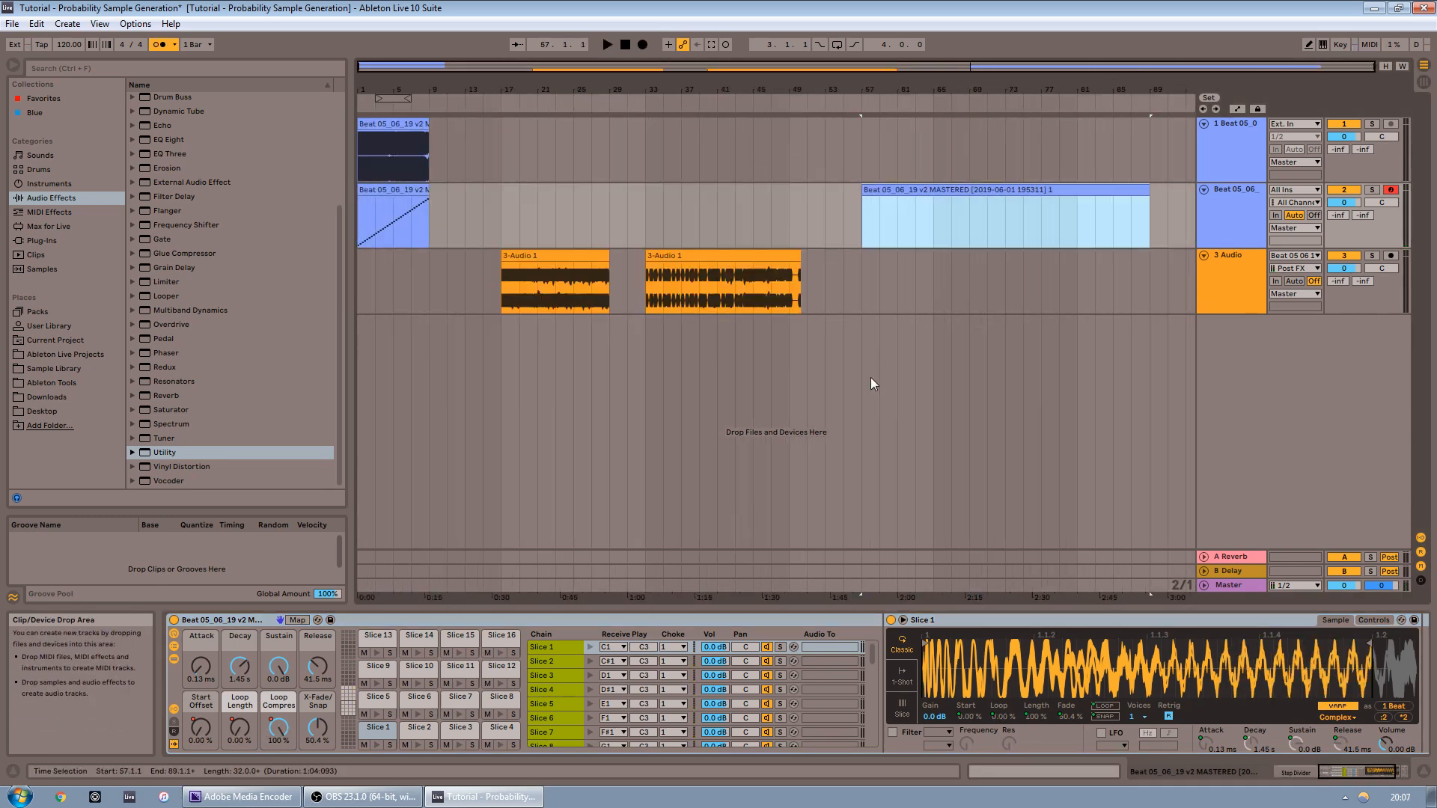
key(Delete)
Set the insert point at bar 57, arm the audio track and record a third pass
click(858, 276)
click(1390, 256)
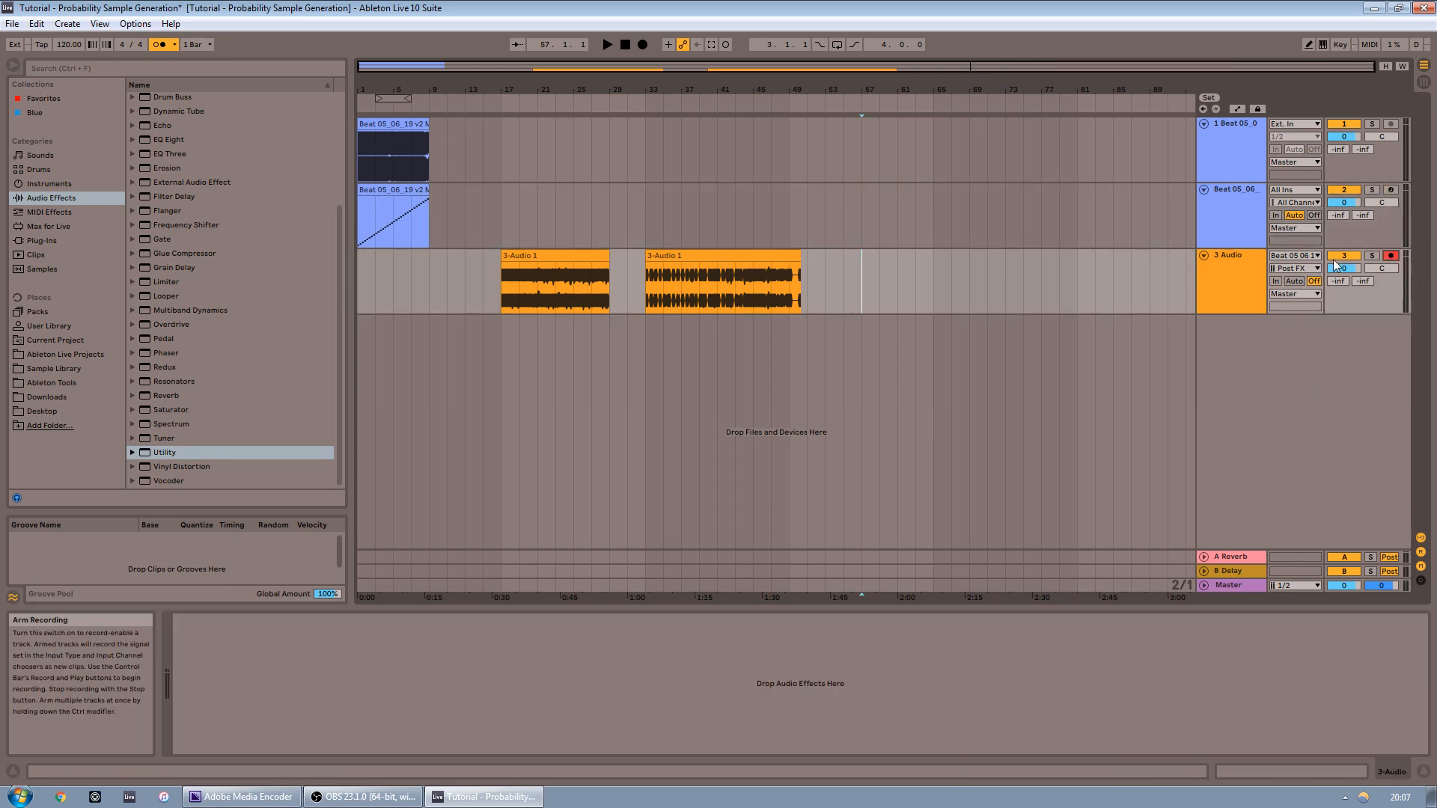
click(1221, 212)
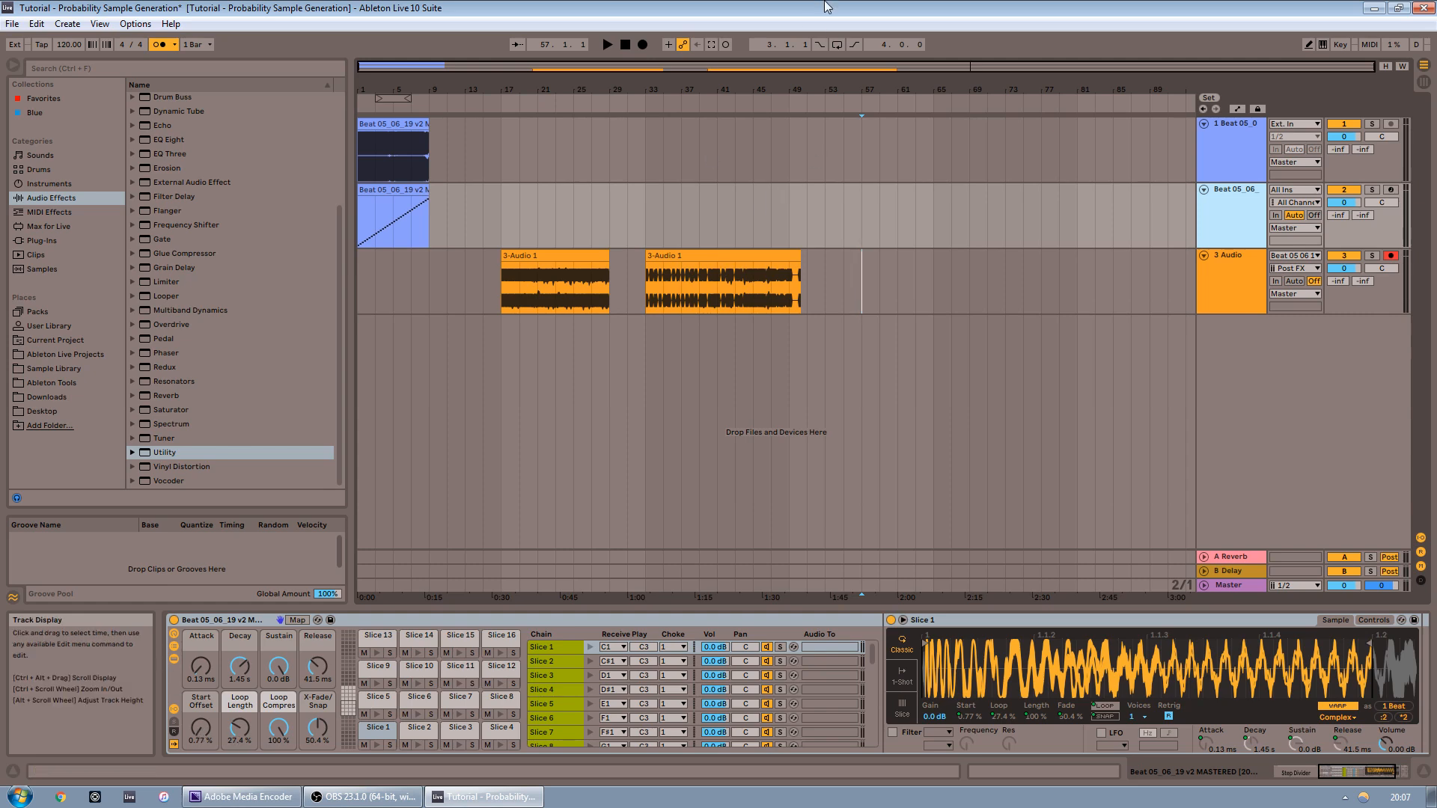
click(643, 44)
click(1278, 771)
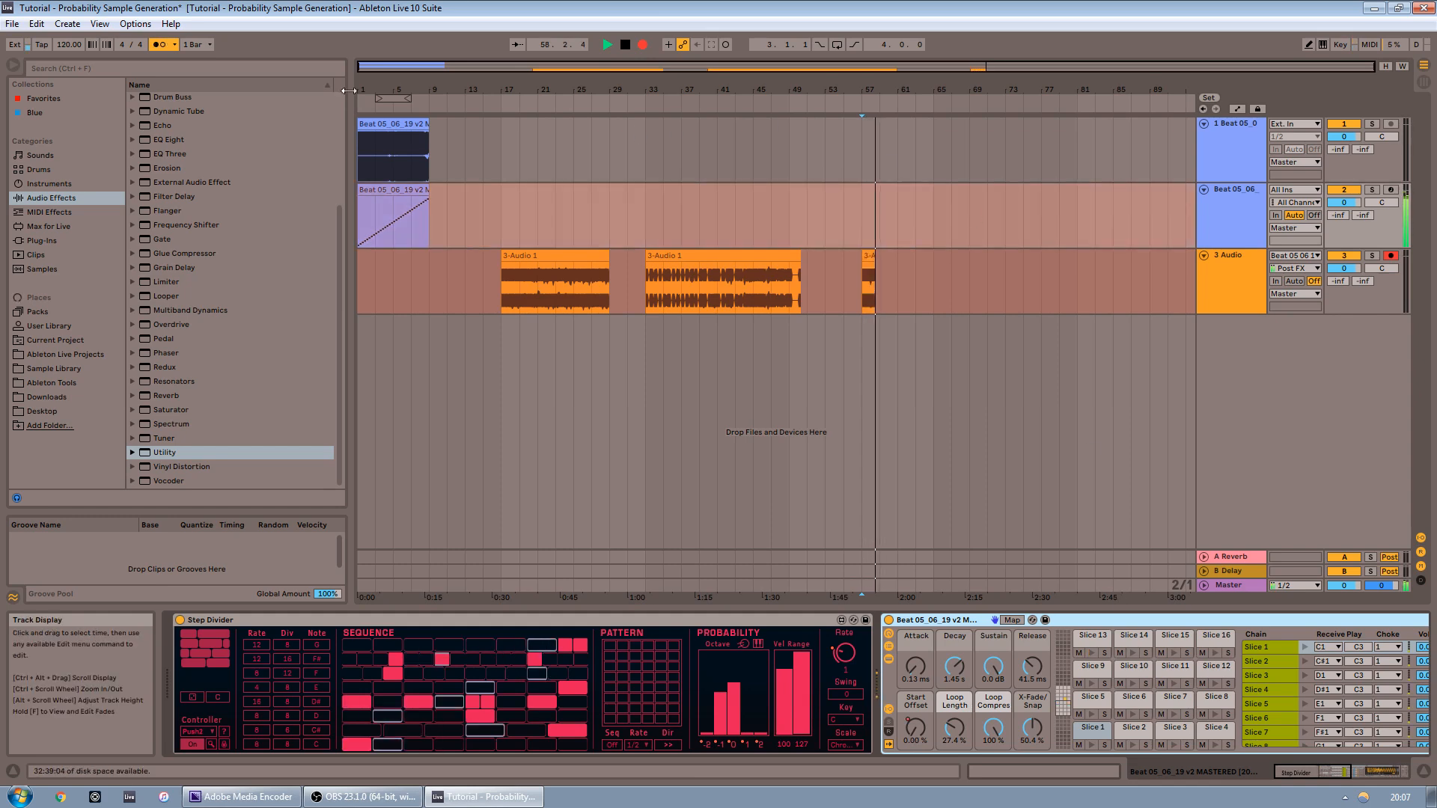
Set the metronome sound to Classic and stop recording
click(176, 45)
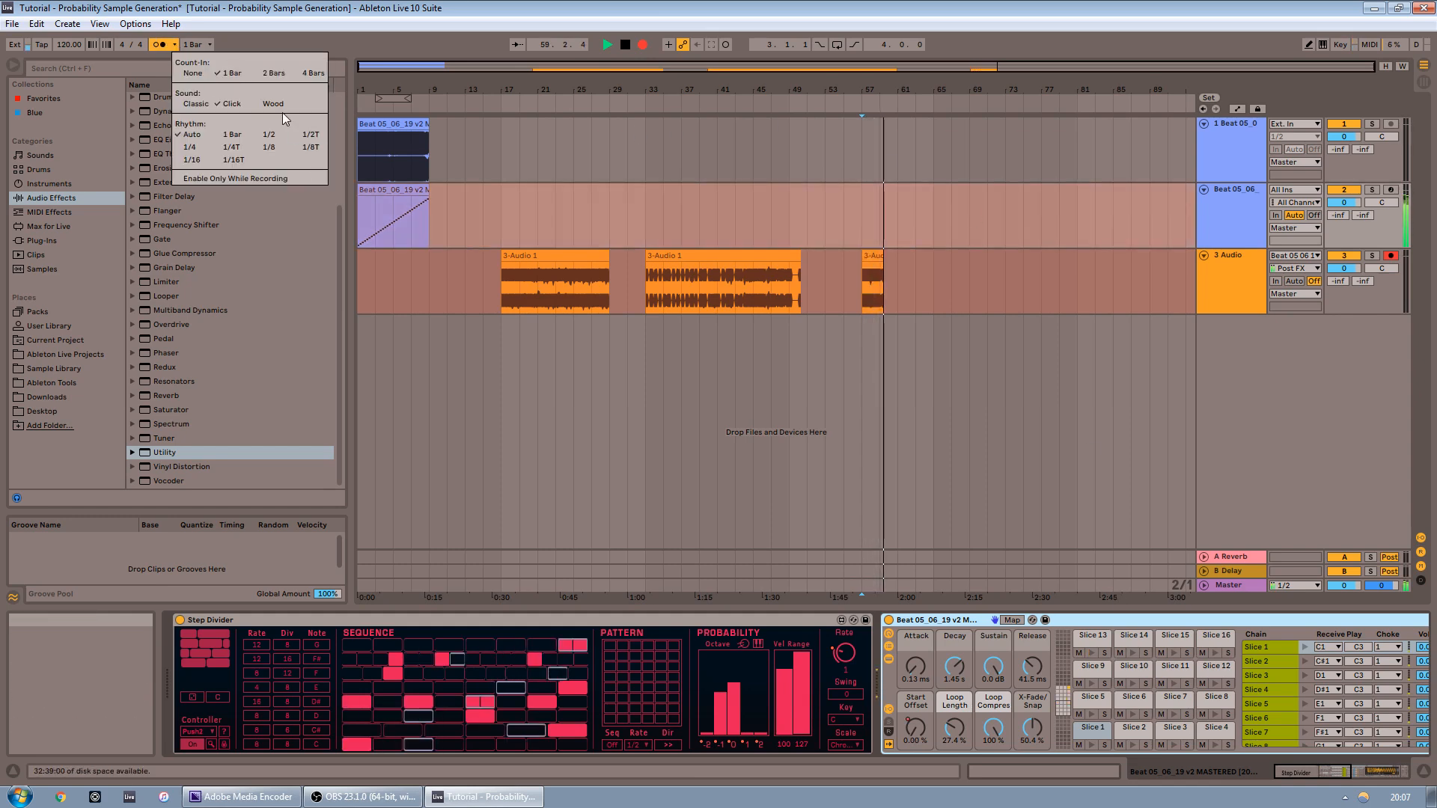
click(208, 106)
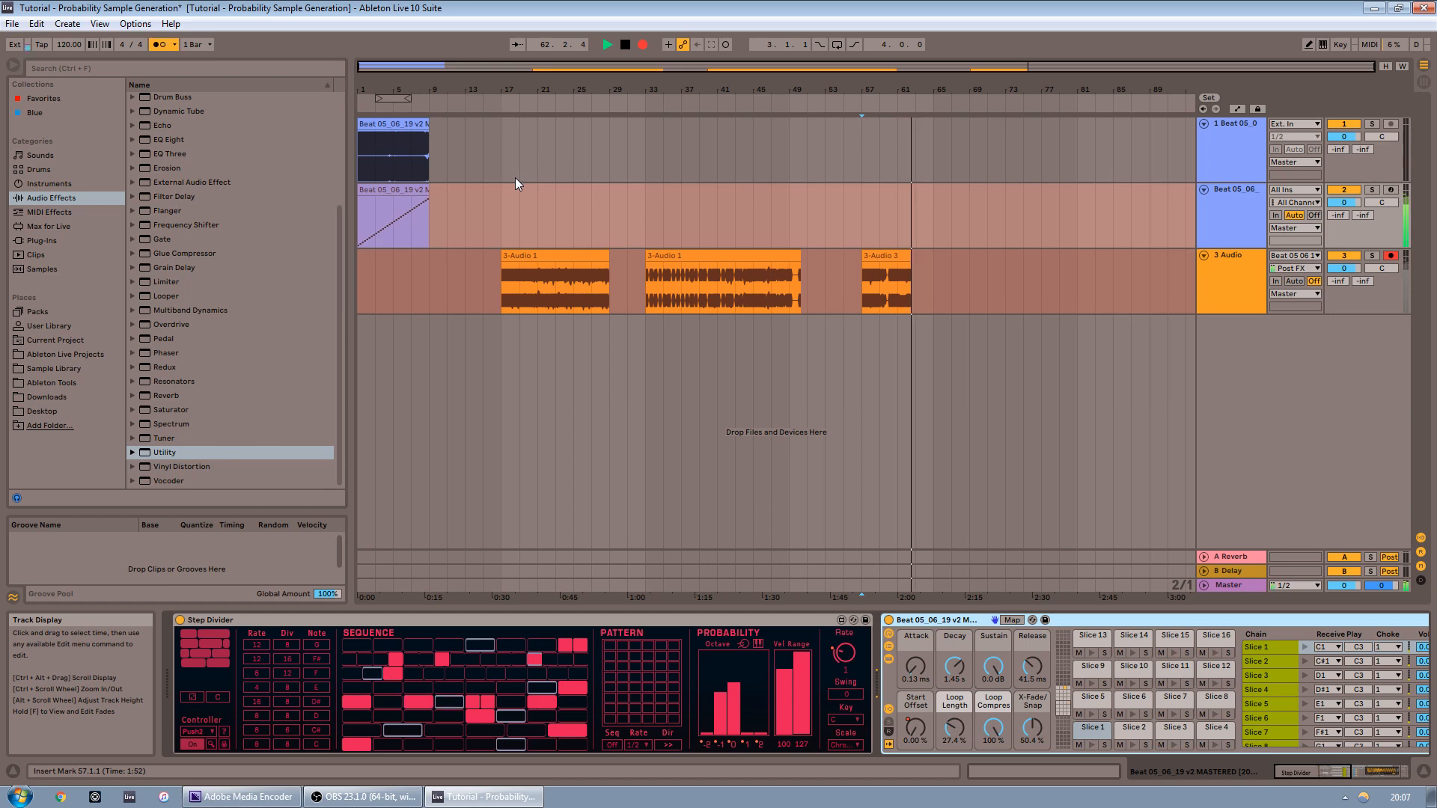
key(space)
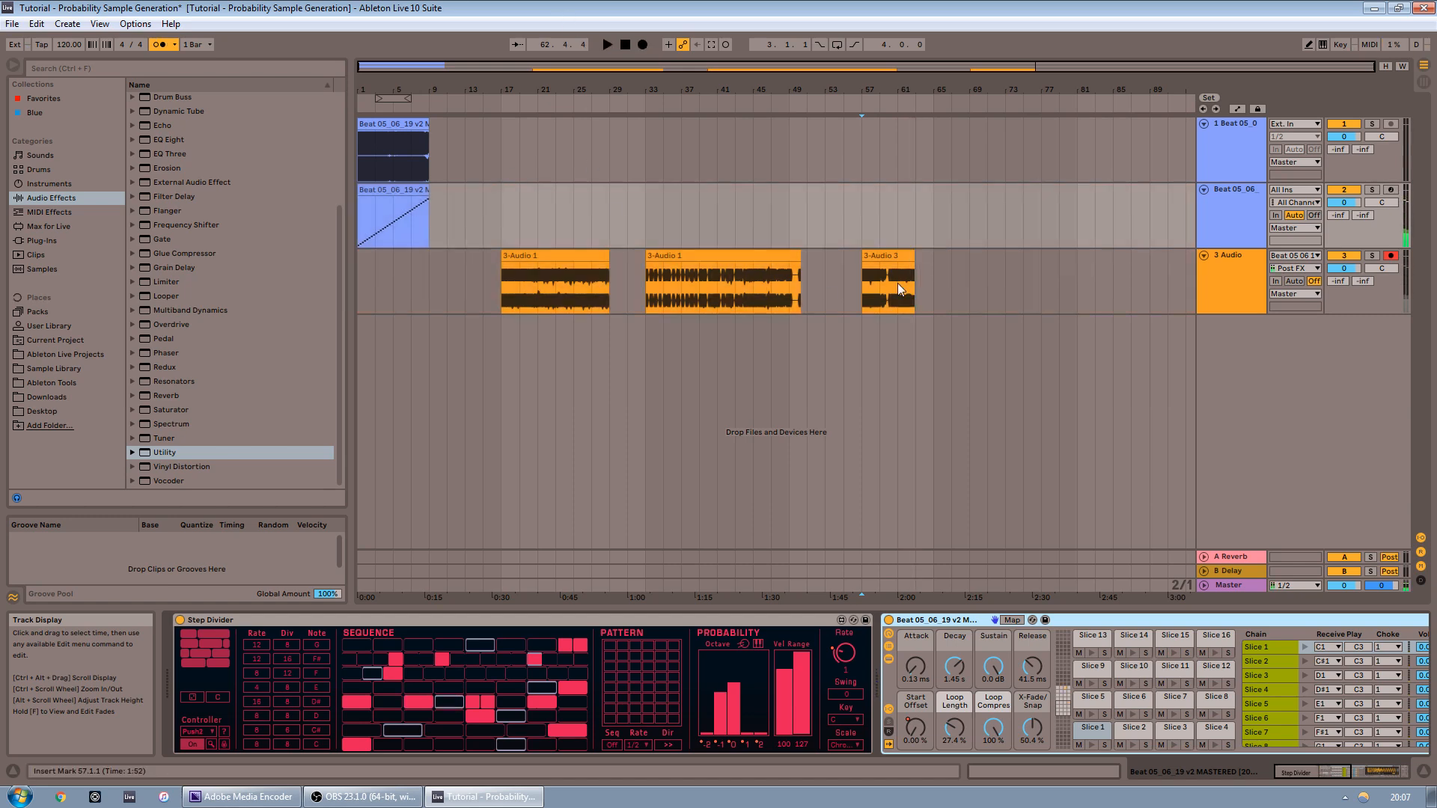
Select the Drum Rack track to show its devices
drag(932, 87, 930, 172)
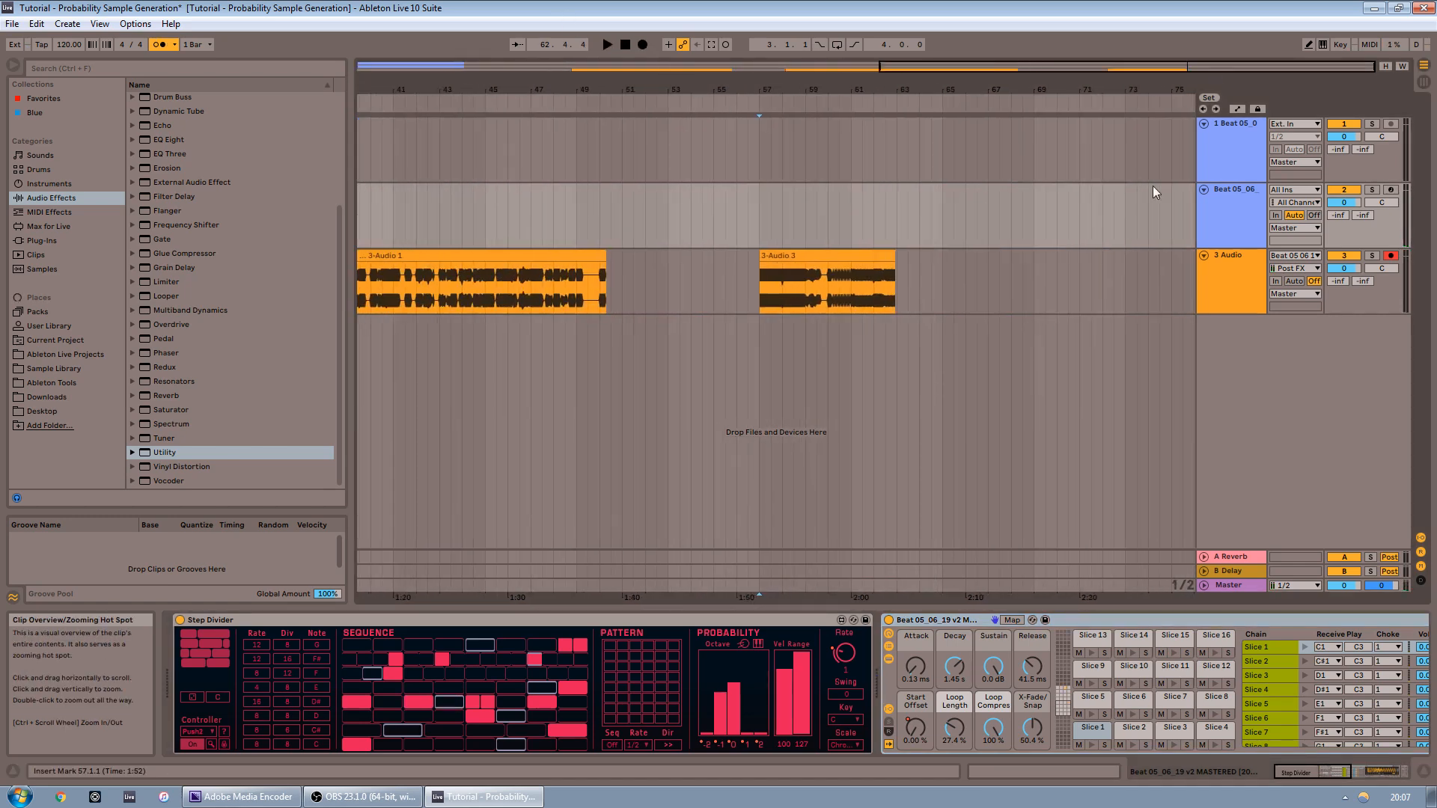
click(940, 278)
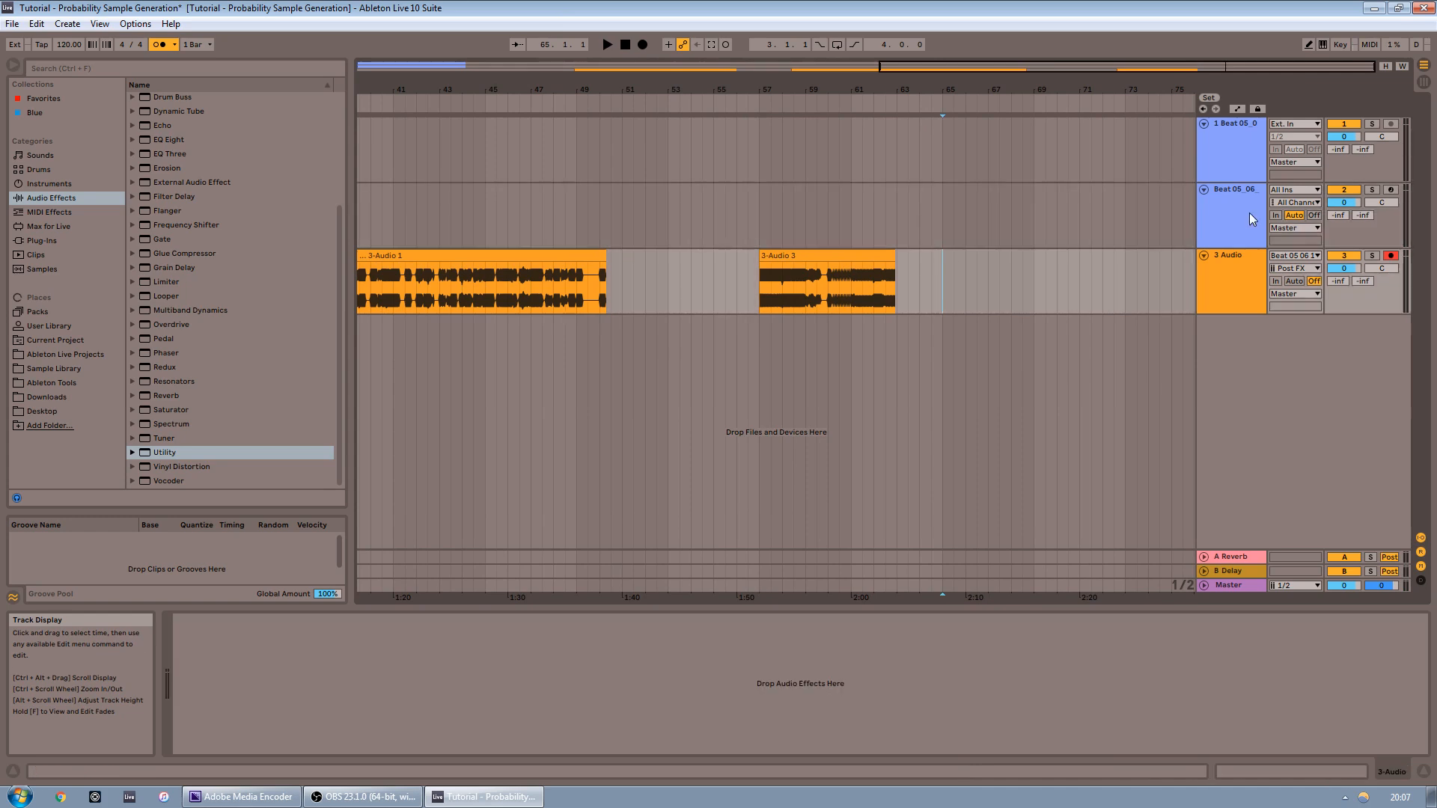
click(1241, 211)
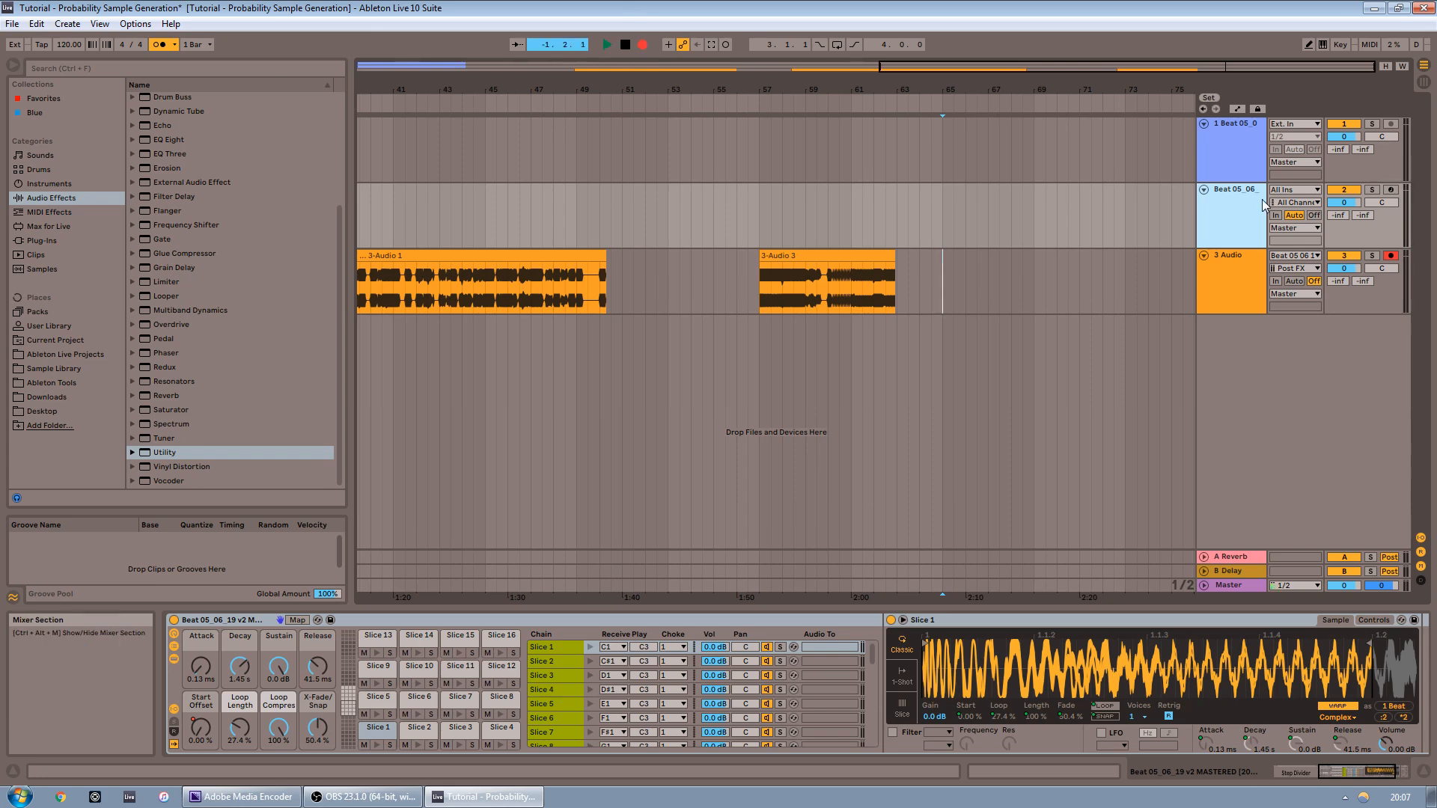
Play back the recorded passes and select a short stretch of the resampled audio on the audio track
click(1414, 771)
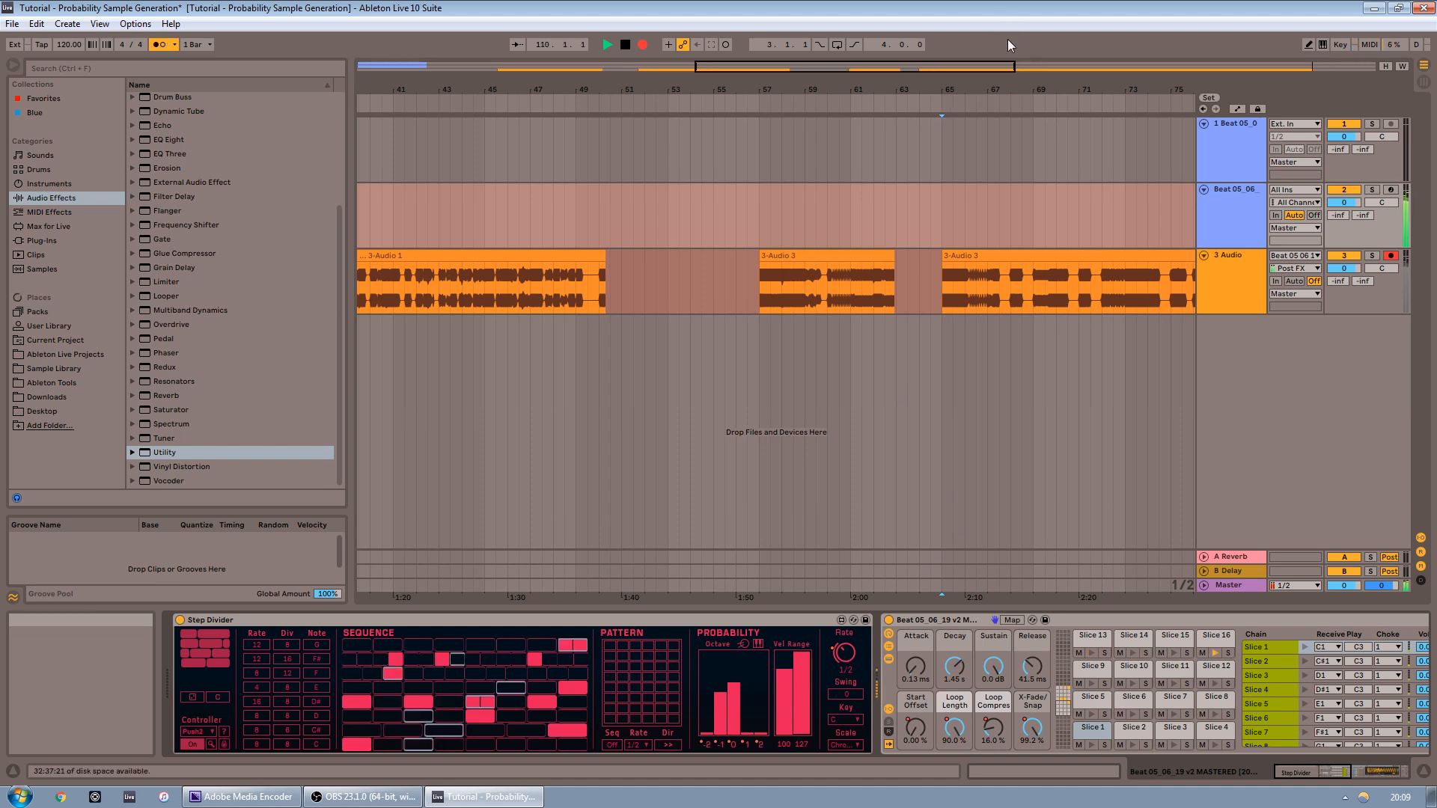
double_click(987, 69)
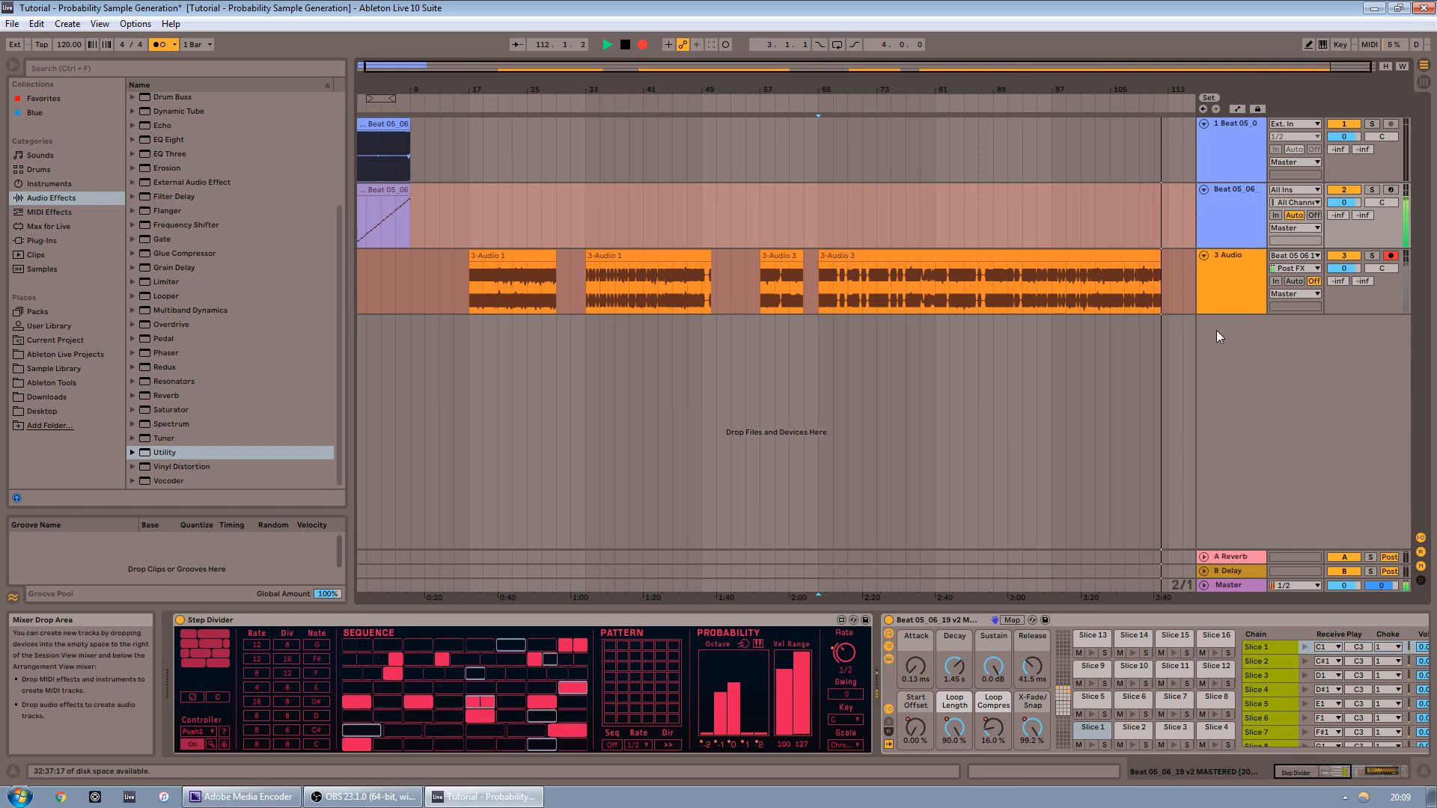
key(space)
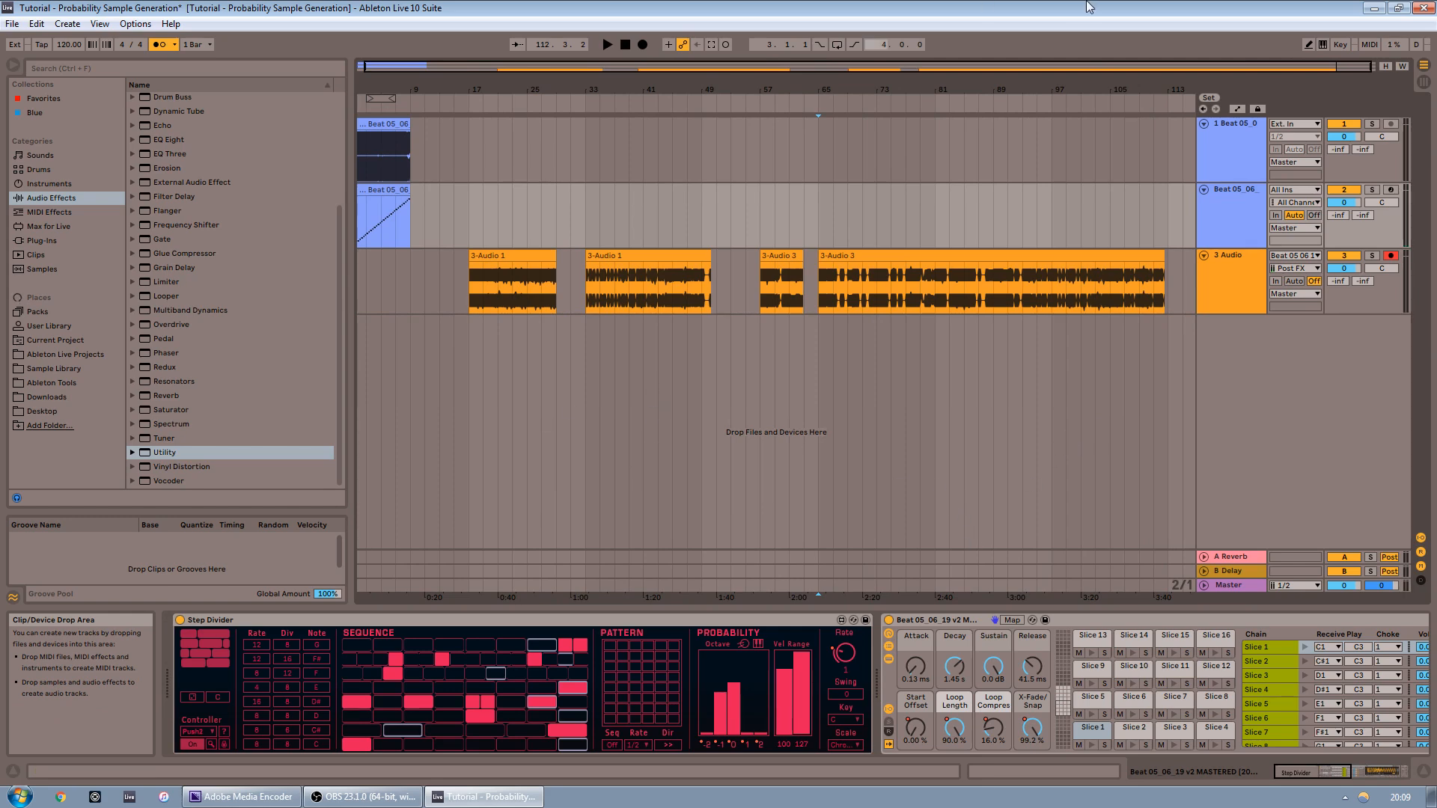
drag(1127, 67, 1098, 87)
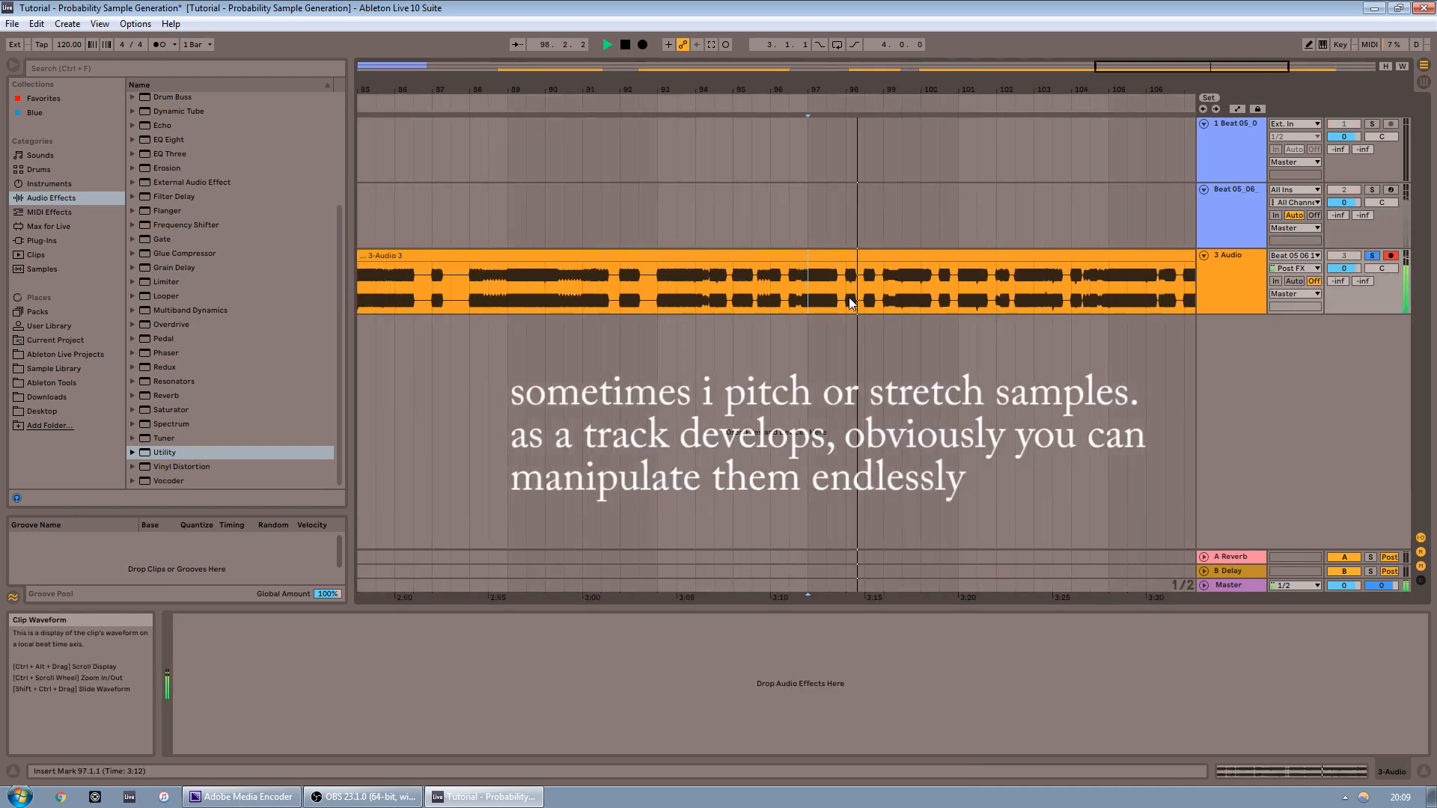
drag(658, 303, 696, 304)
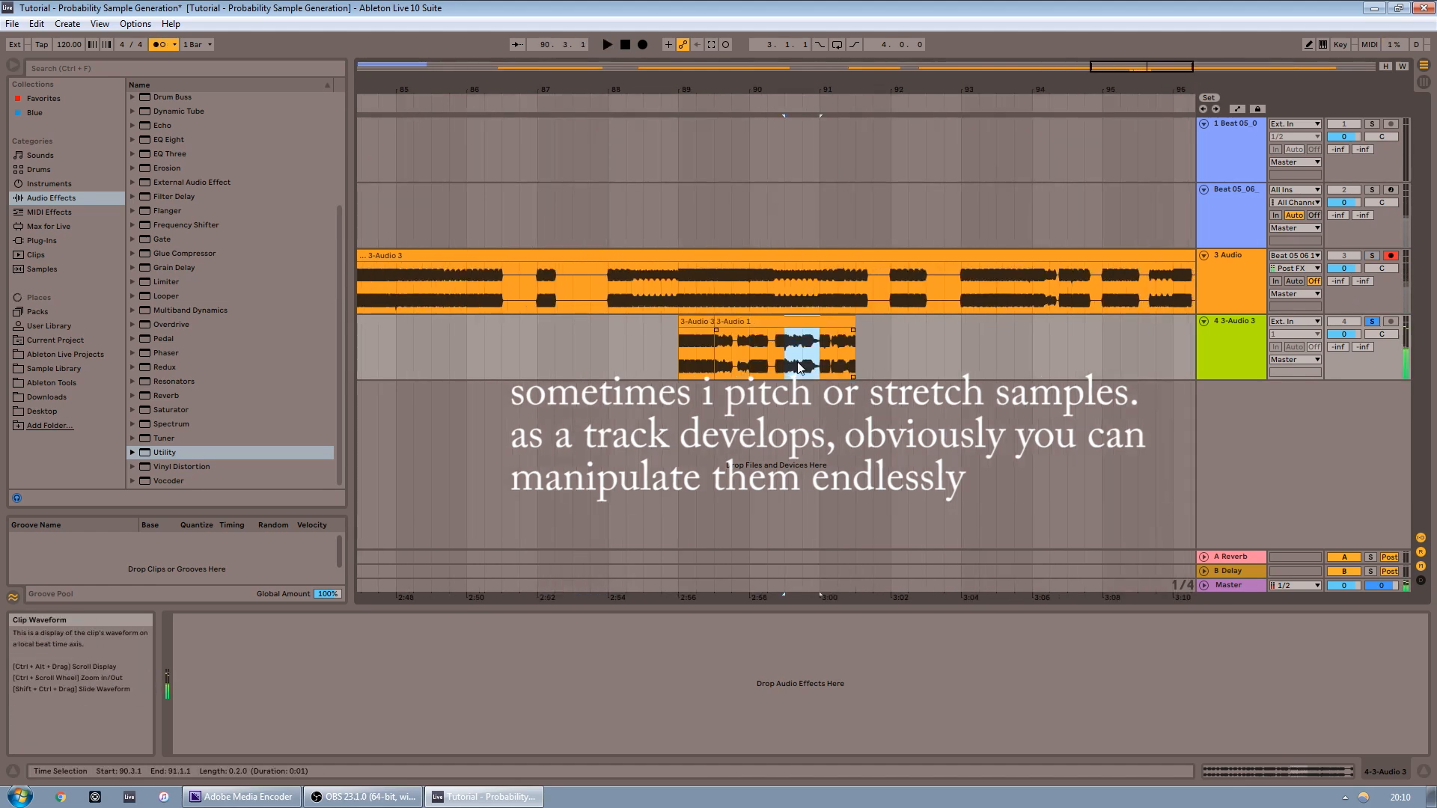
Open a clip on the 3-Audio 3 track and delete an unwanted slice from the chopped sequence
click(1033, 299)
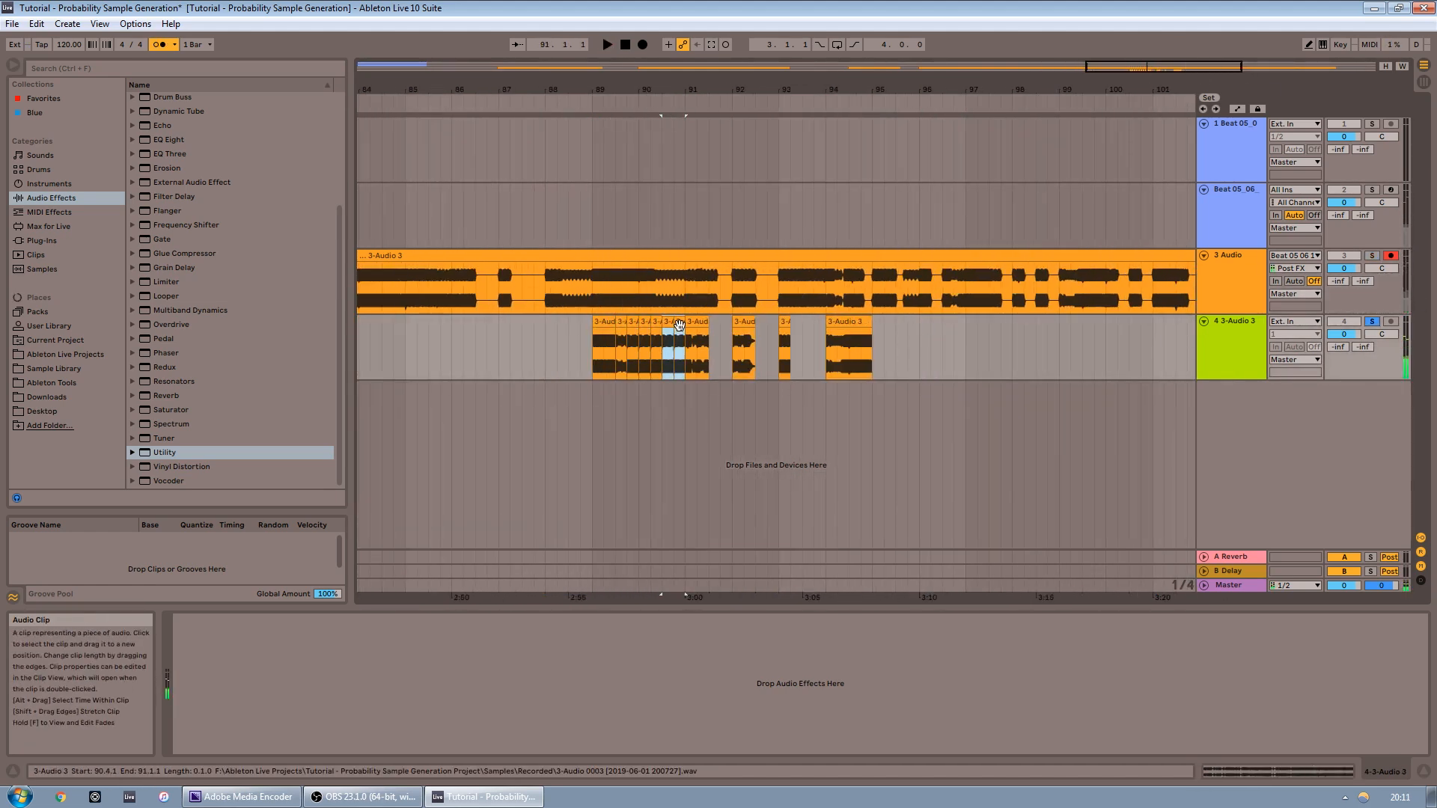
double_click(668, 333)
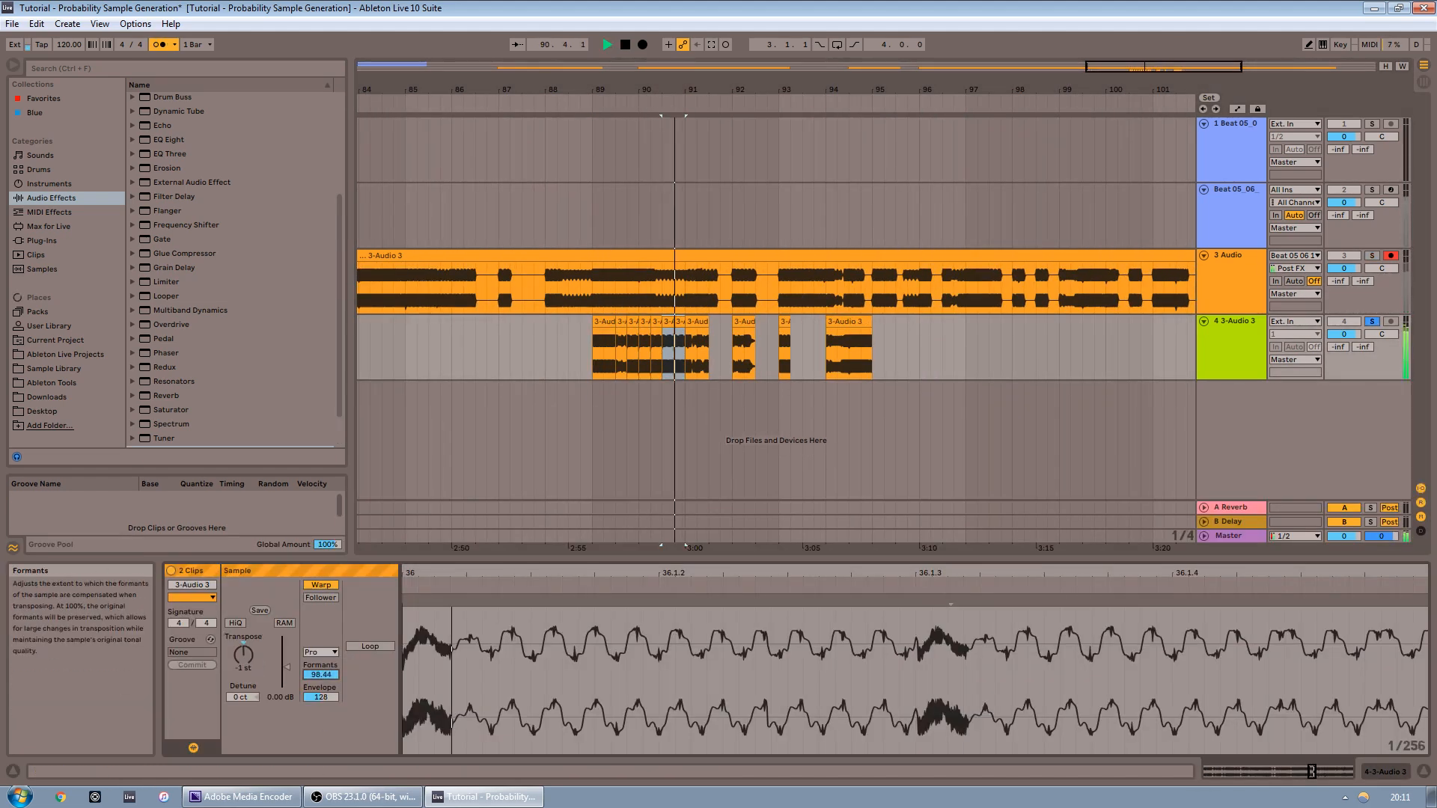
key(space)
click(795, 344)
click(698, 322)
key(Delete)
click(640, 363)
key(space)
Duplicate and rearrange slices on the 3-Audio 3 track, deleting one more slice
key(space)
mouse_move(749, 321)
mouse_down()
mouse_move(691, 322)
mouse_move(732, 363)
mouse_up()
key(ctrl+d)
click(668, 364)
key(space)
key(space)
click(835, 366)
key(ctrl+d)
drag(849, 322, 709, 322)
click(784, 322)
key(Delete)
click(594, 363)
Turn off the metronome and solo the 3-Audio 3 track
key(space)
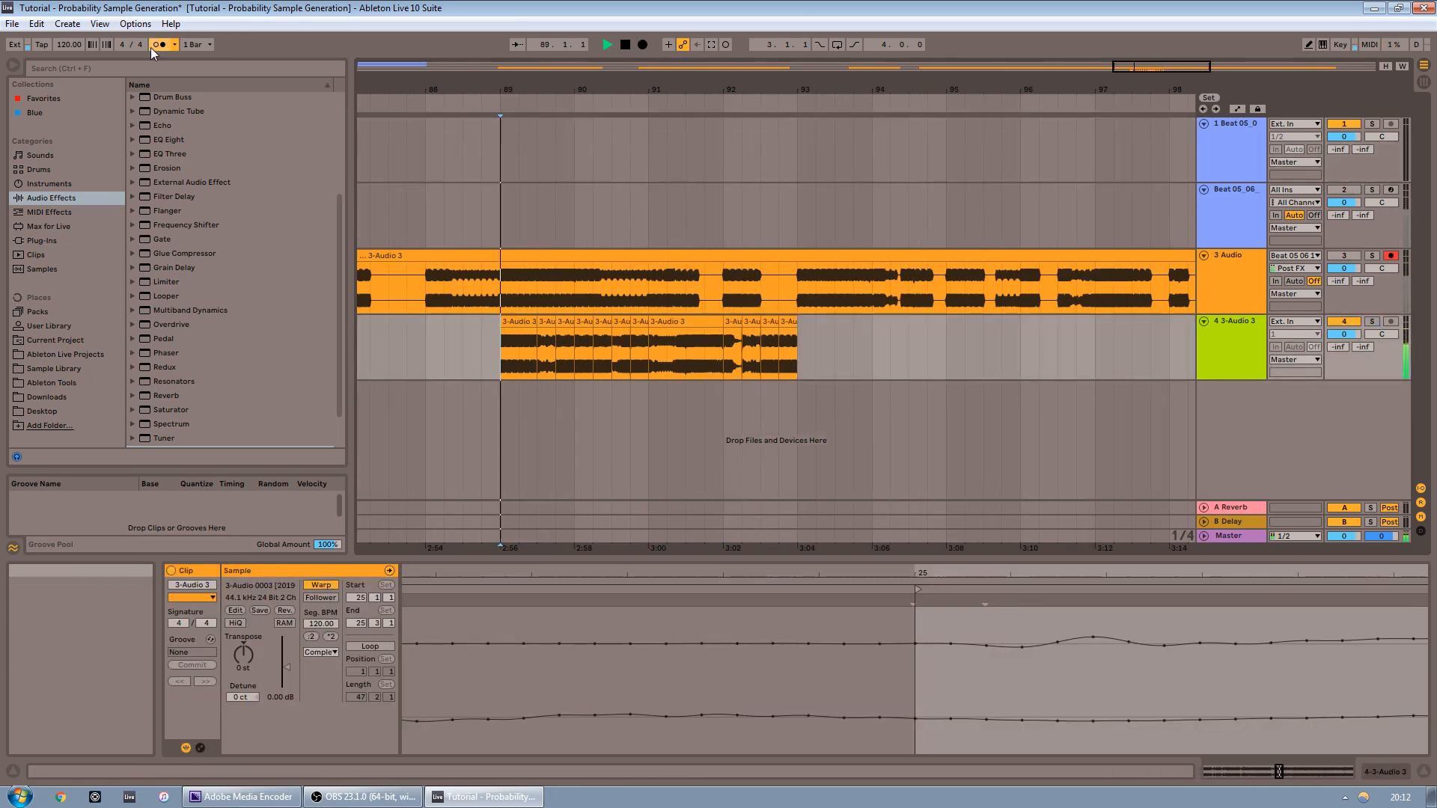
click(158, 45)
click(1373, 321)
Duplicate another slice on the 3-Audio 3 track and audition the pattern
key(space)
click(639, 322)
key(ctrl+d)
click(489, 359)
click(499, 363)
key(space)
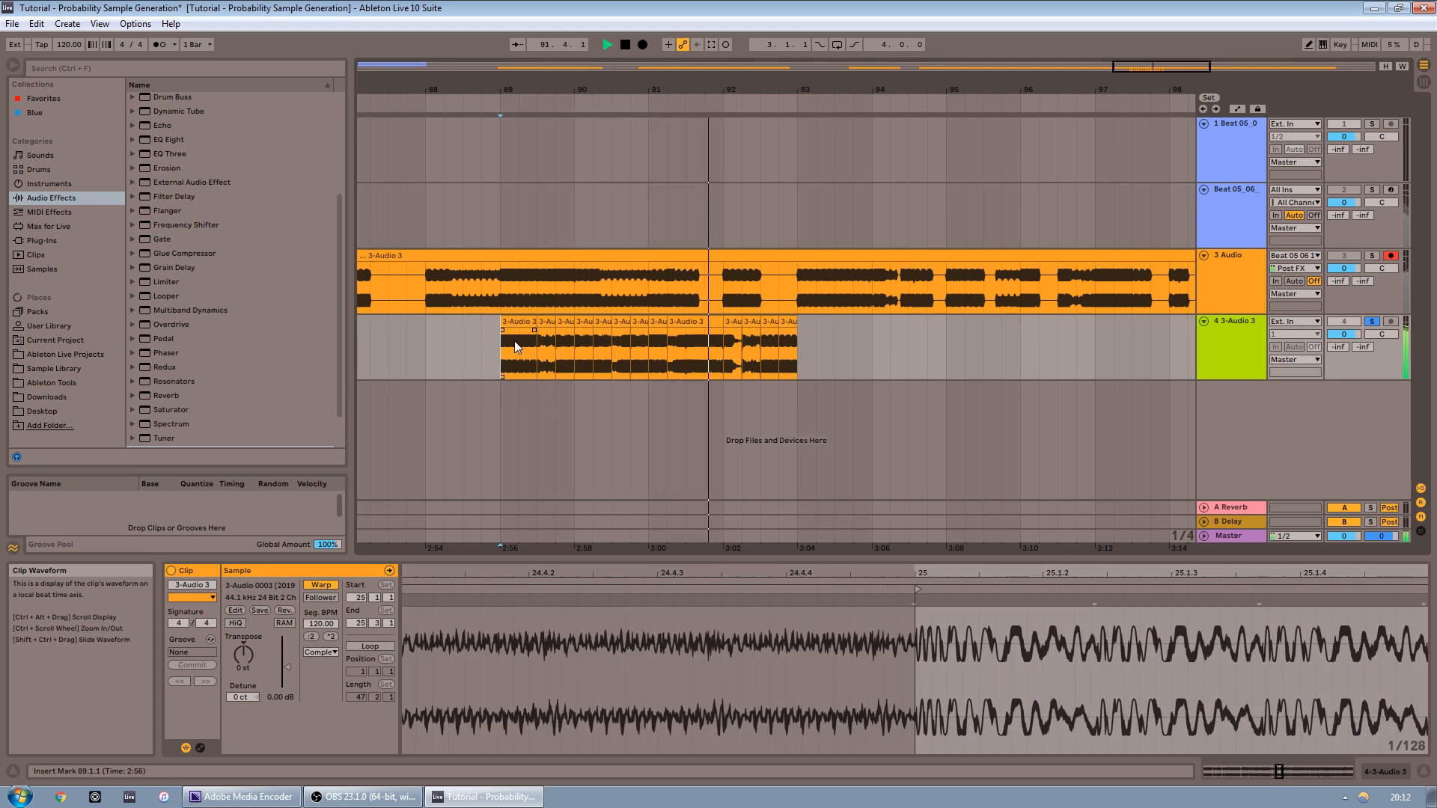
key(space)
Switch a slice's warp mode to Complex Pro
click(750, 346)
click(321, 652)
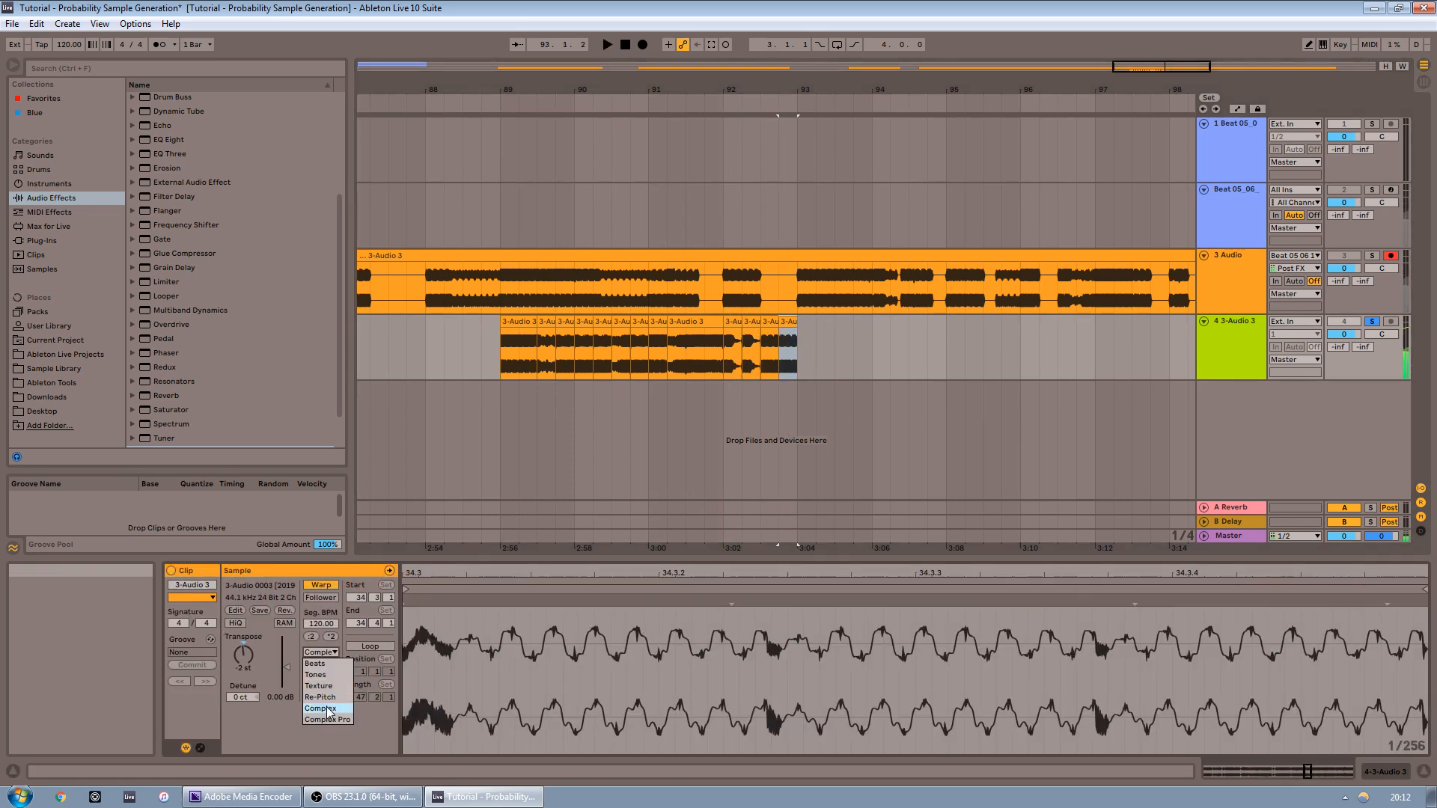
click(327, 709)
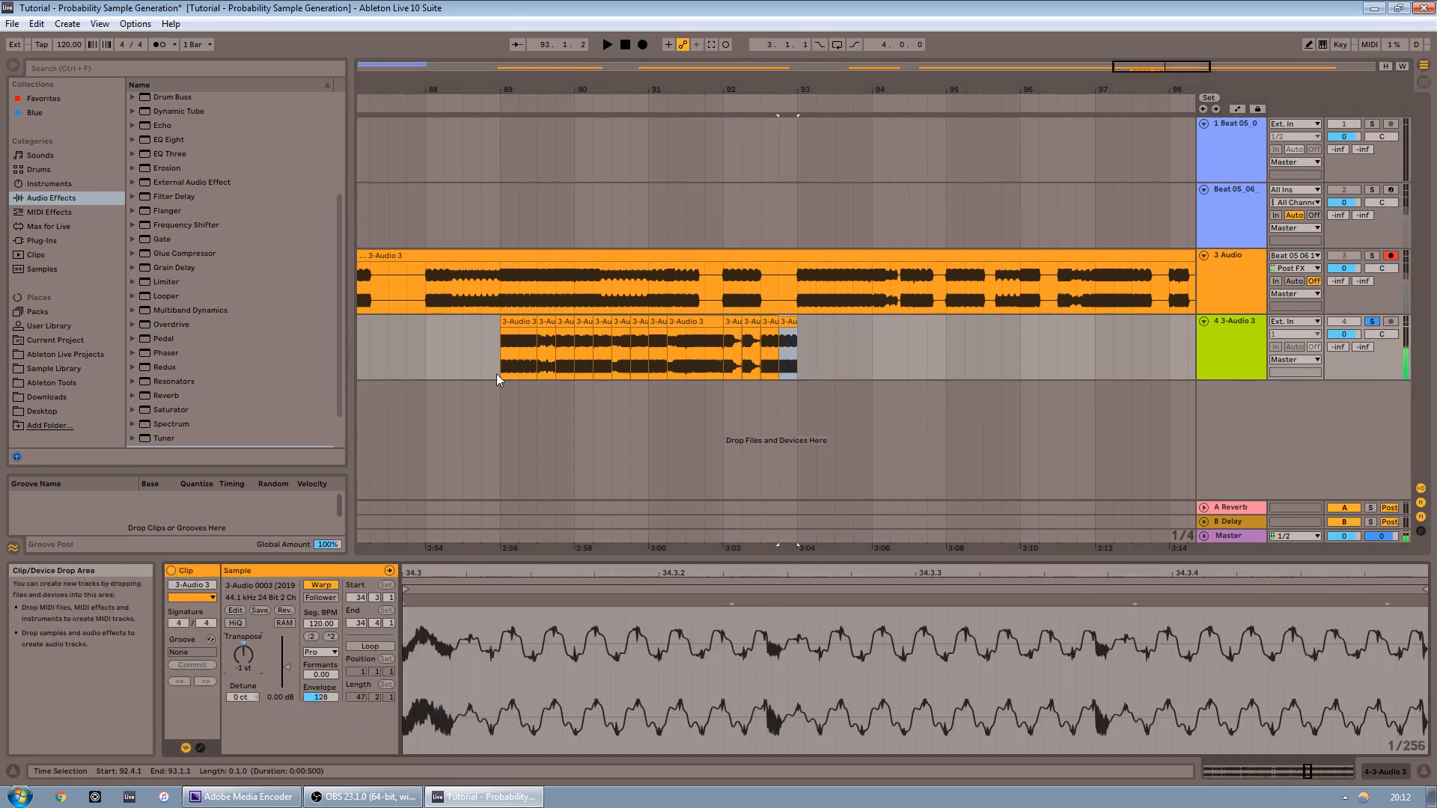
Extend the chopped pattern on the 3-Audio 3 track to eight bars and play it back
drag(554, 300, 566, 300)
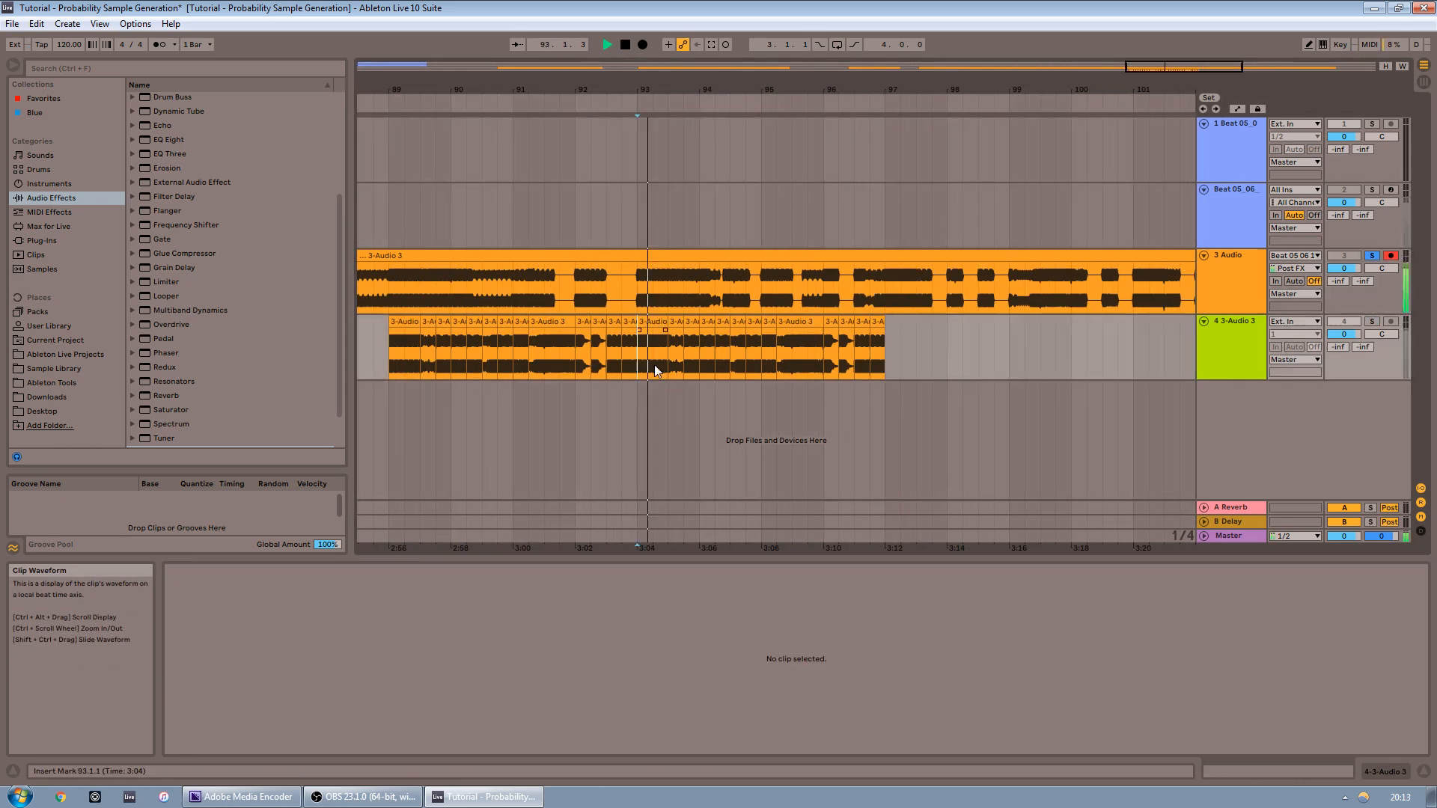
click(673, 341)
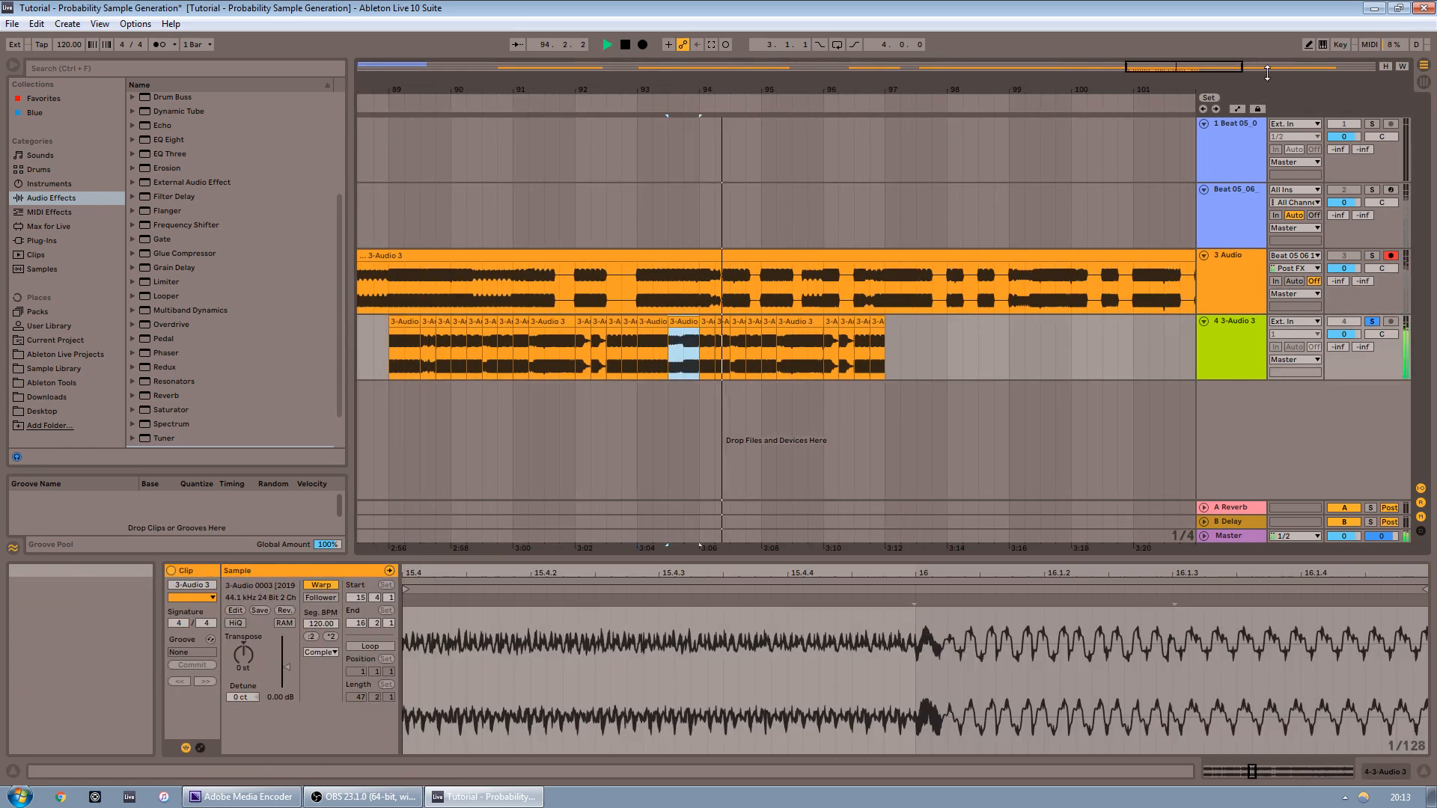
click(843, 376)
click(968, 322)
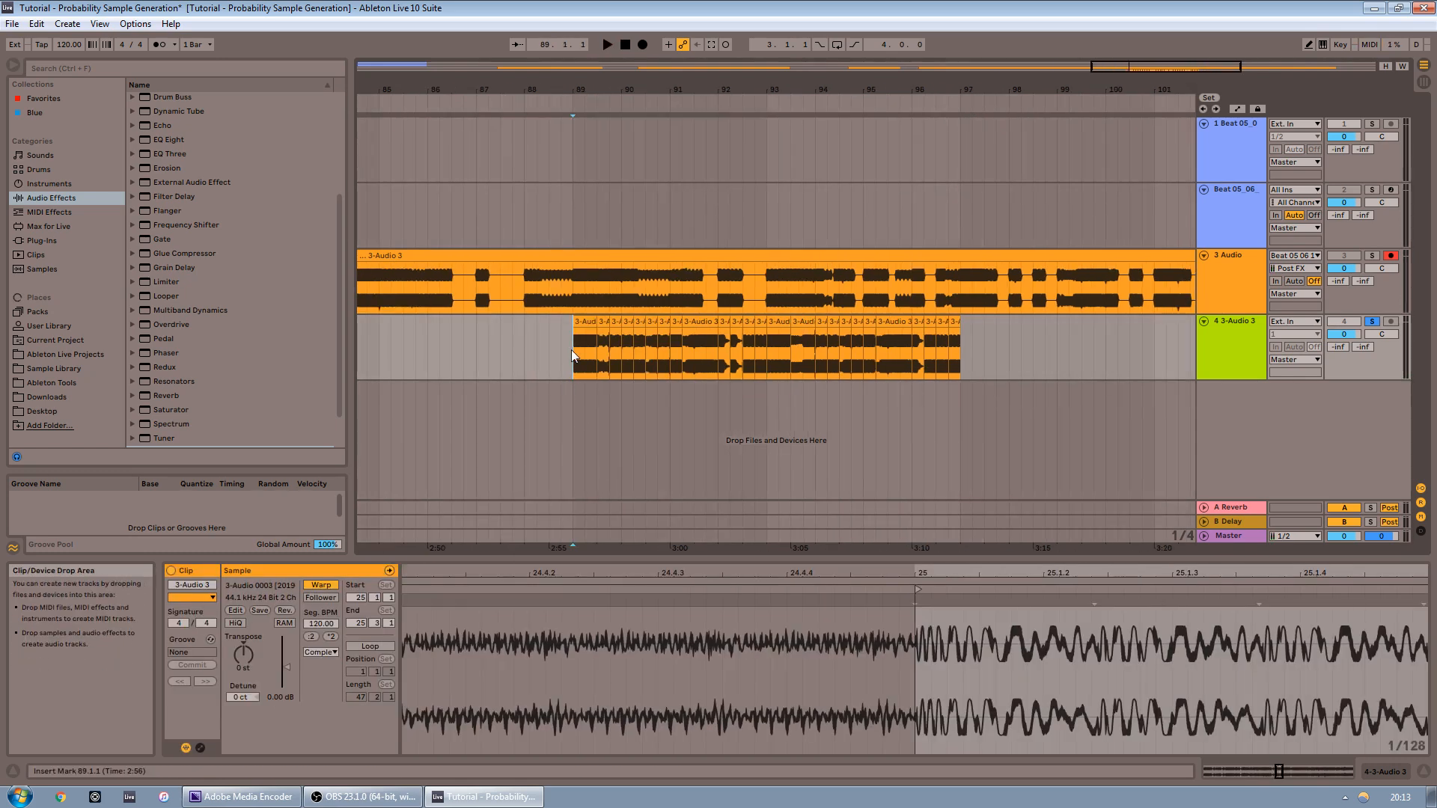
drag(575, 352, 929, 352)
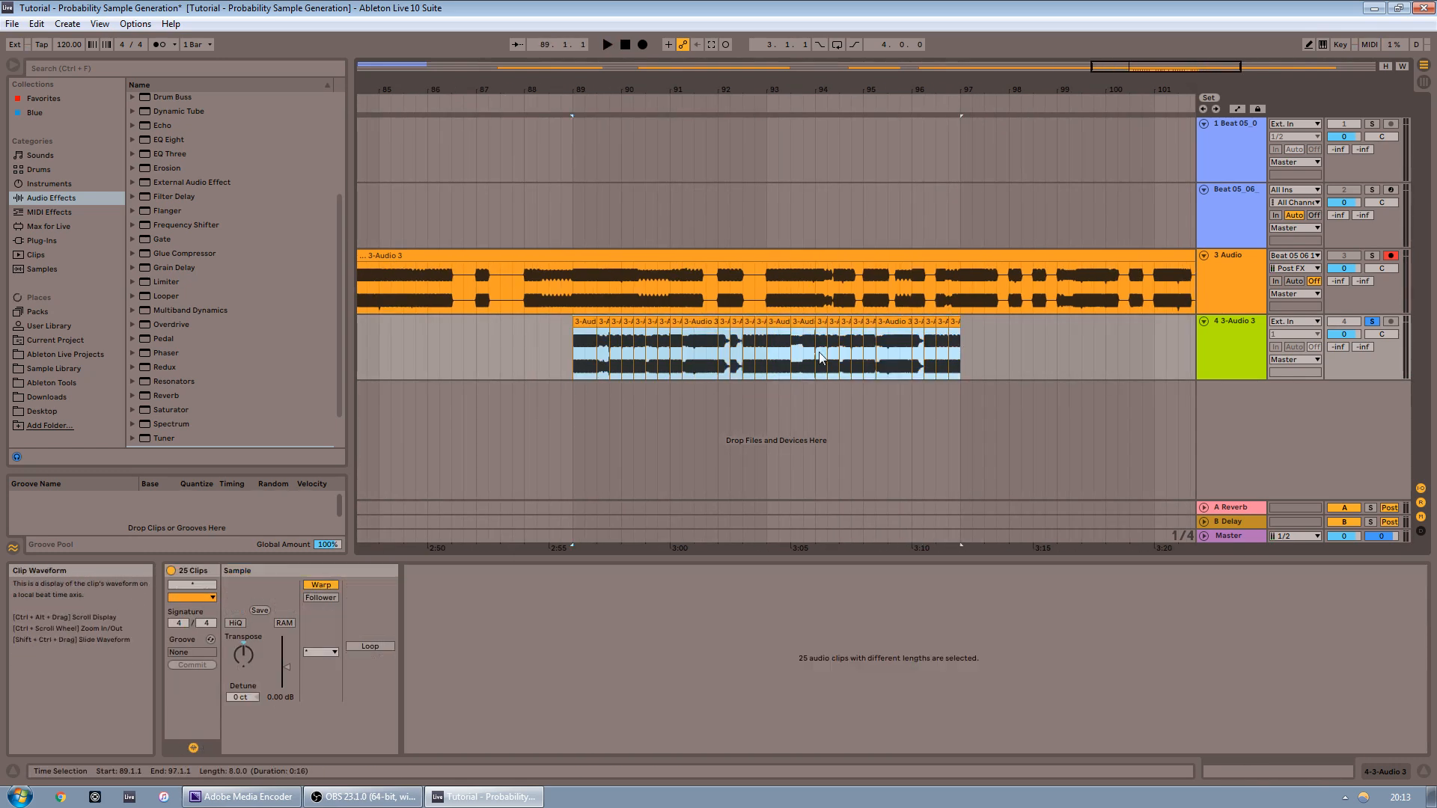
click(567, 372)
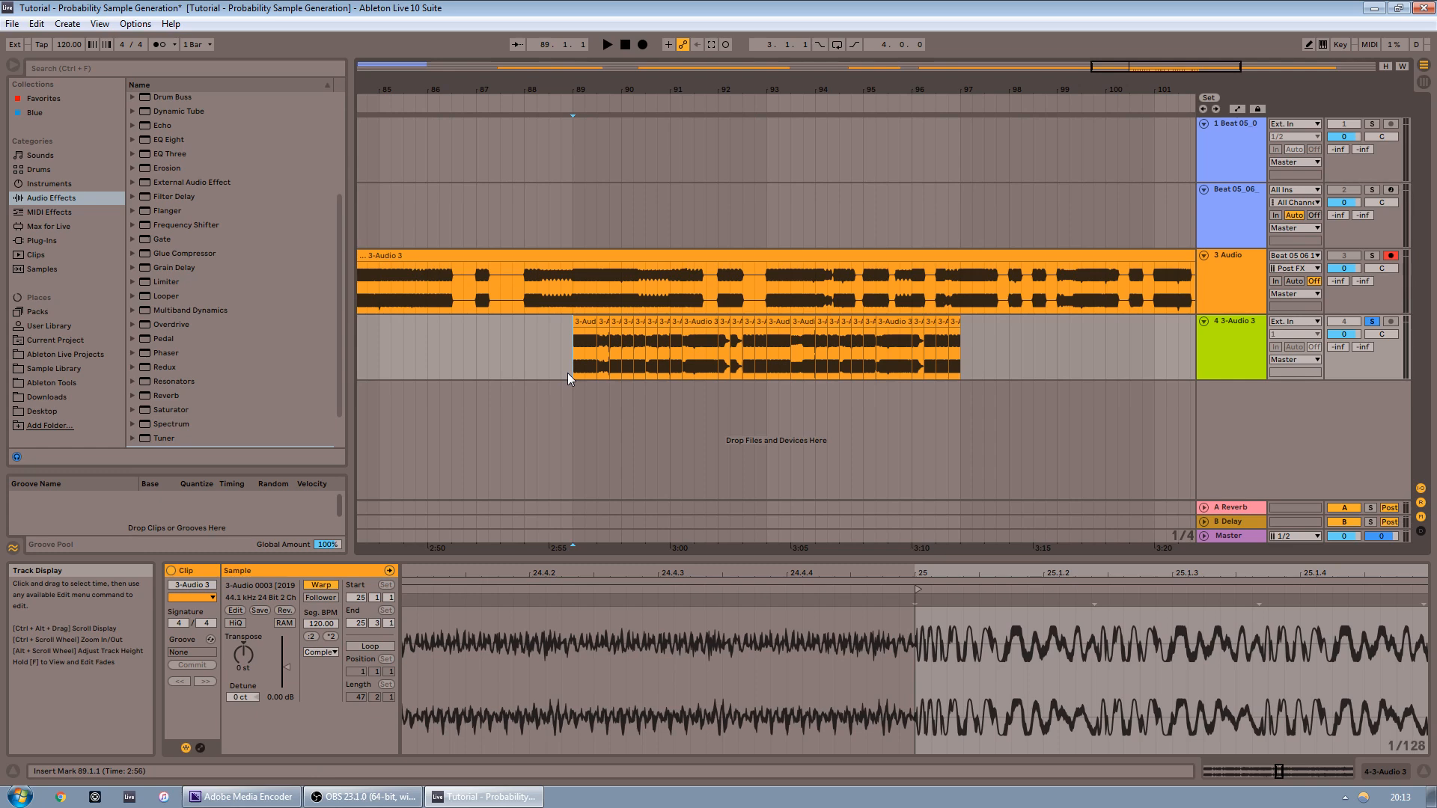
key(space)
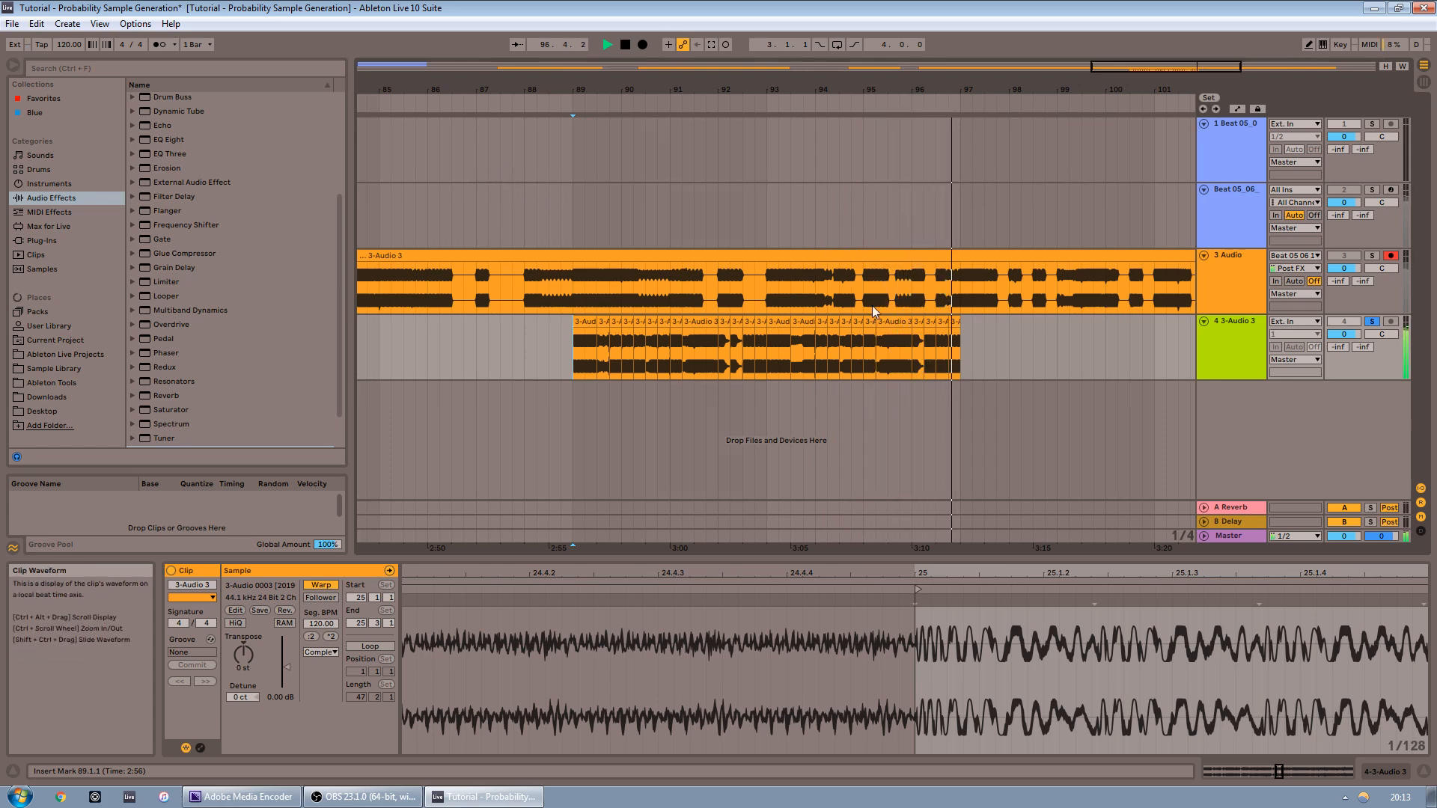
key(space)
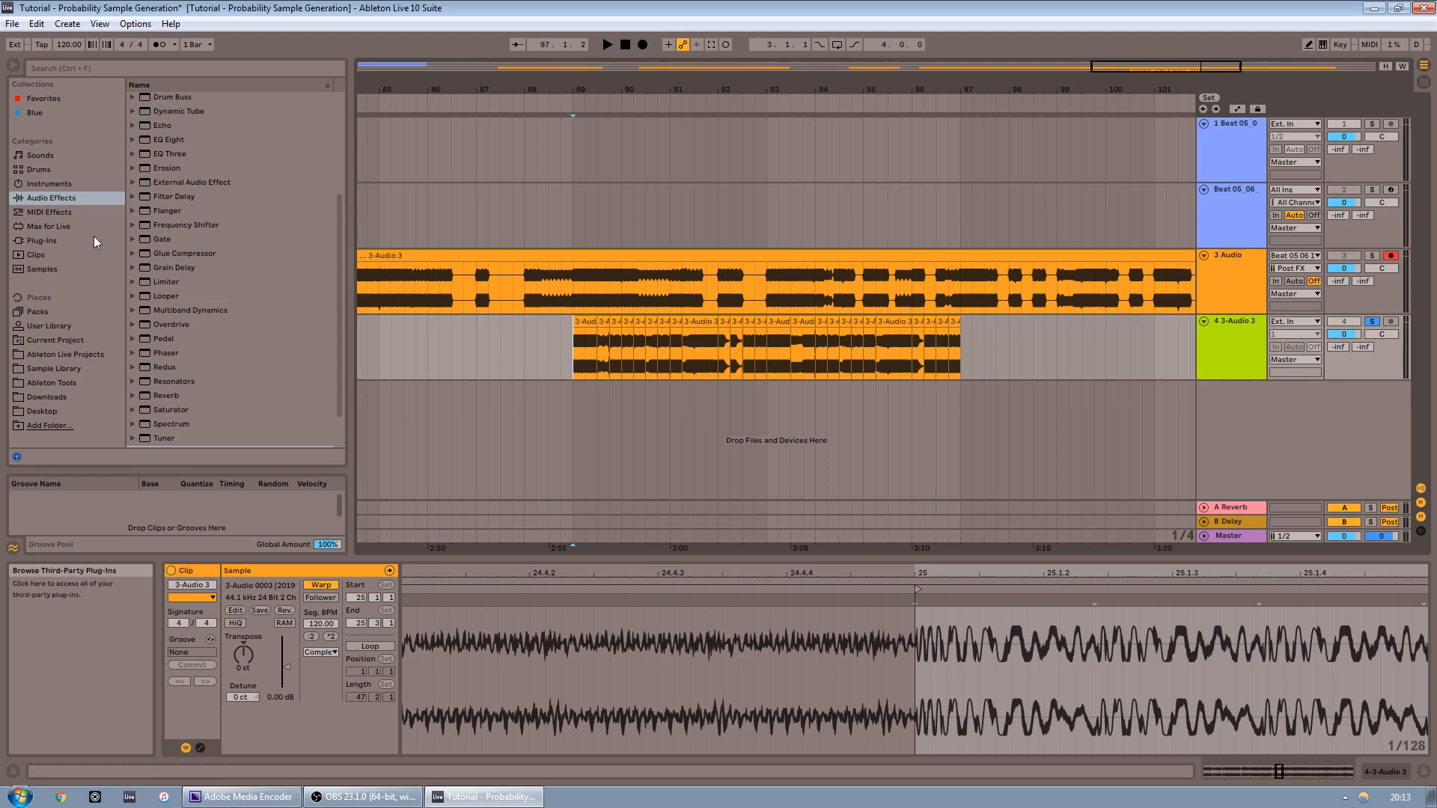
Load a drum kit on a new Drum Rack track and place Hypo Hat.wav on an empty pad
click(35, 170)
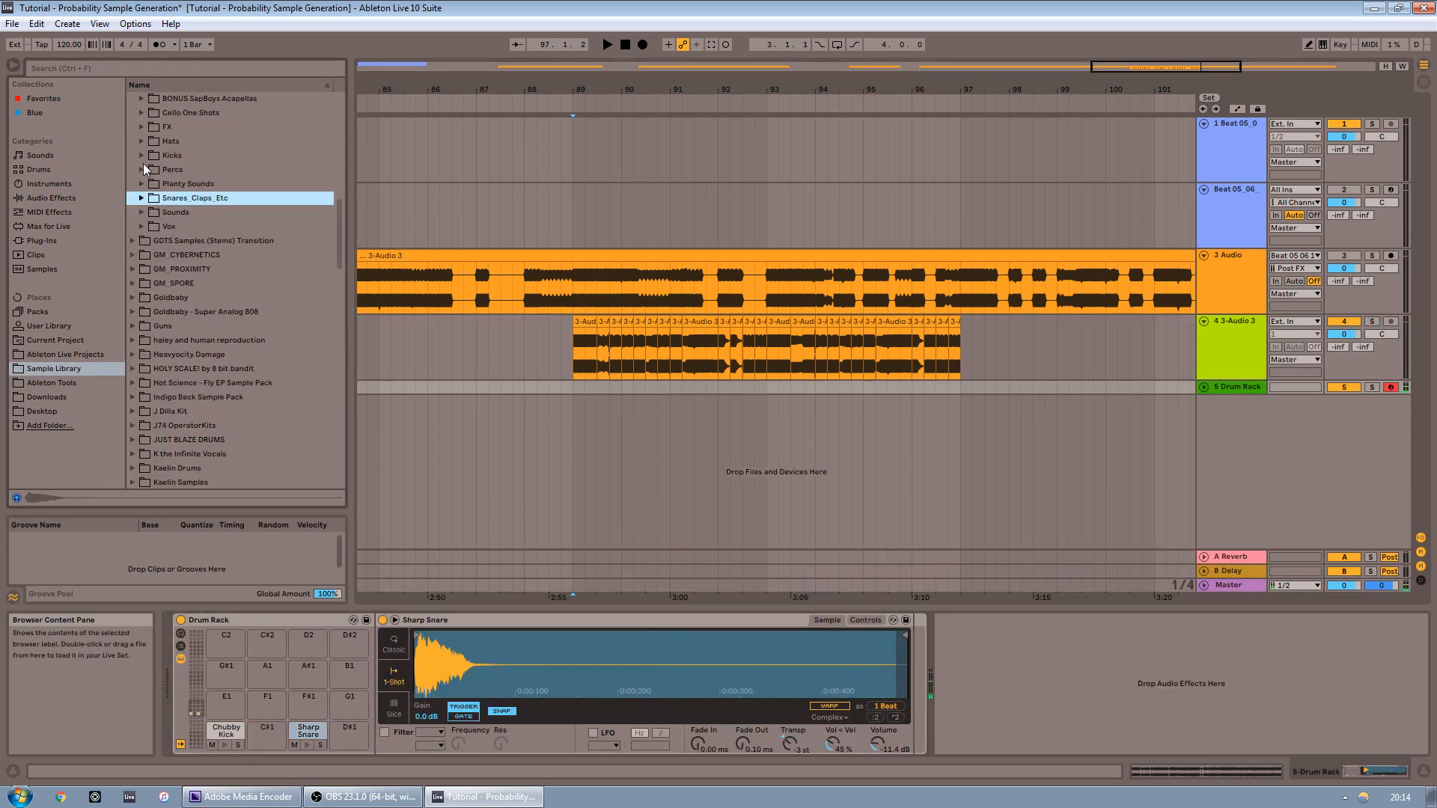
click(142, 141)
click(213, 294)
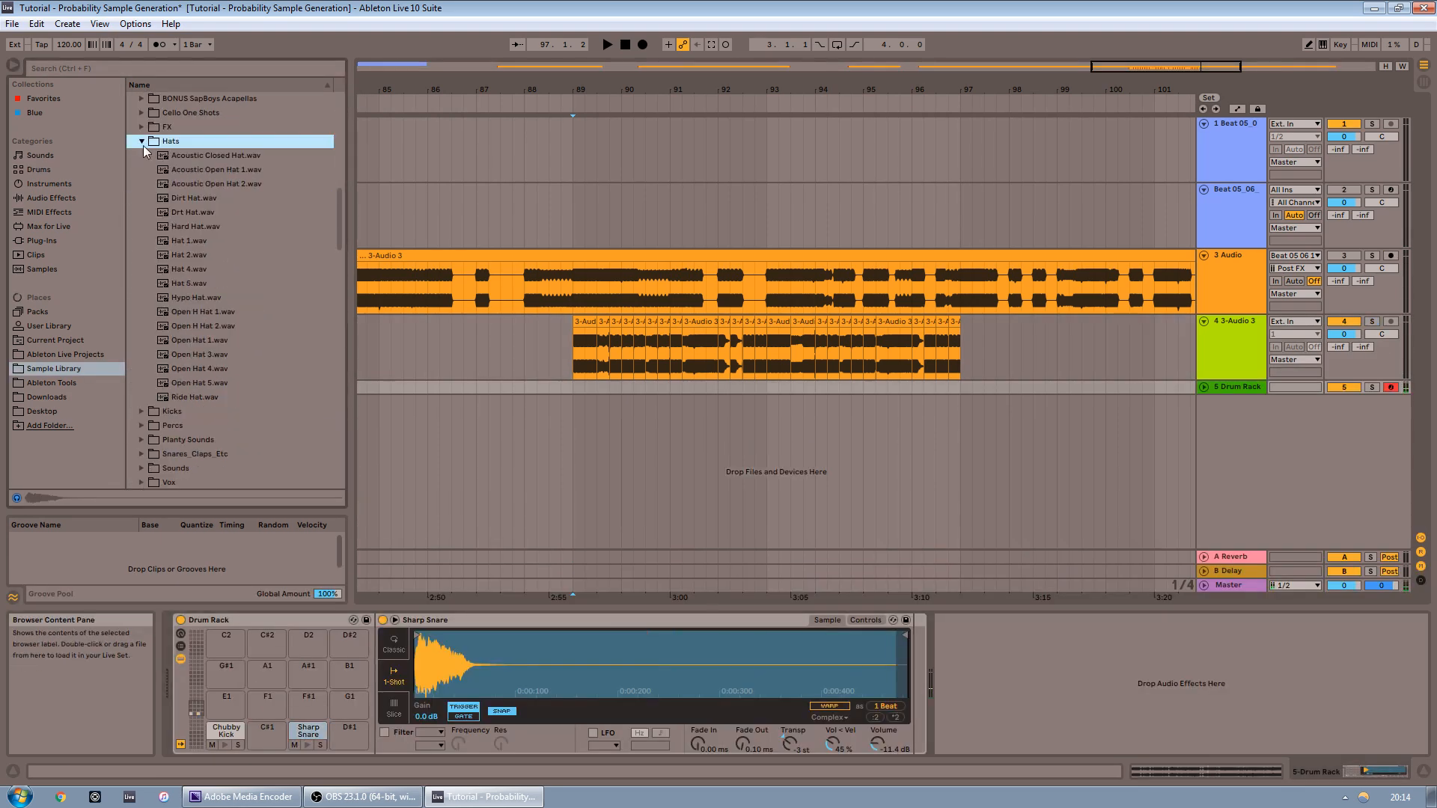
click(207, 269)
click(203, 298)
drag(203, 298, 309, 700)
Record a drum pattern on the Drum Rack track and move a kick note earlier in its clip
click(643, 46)
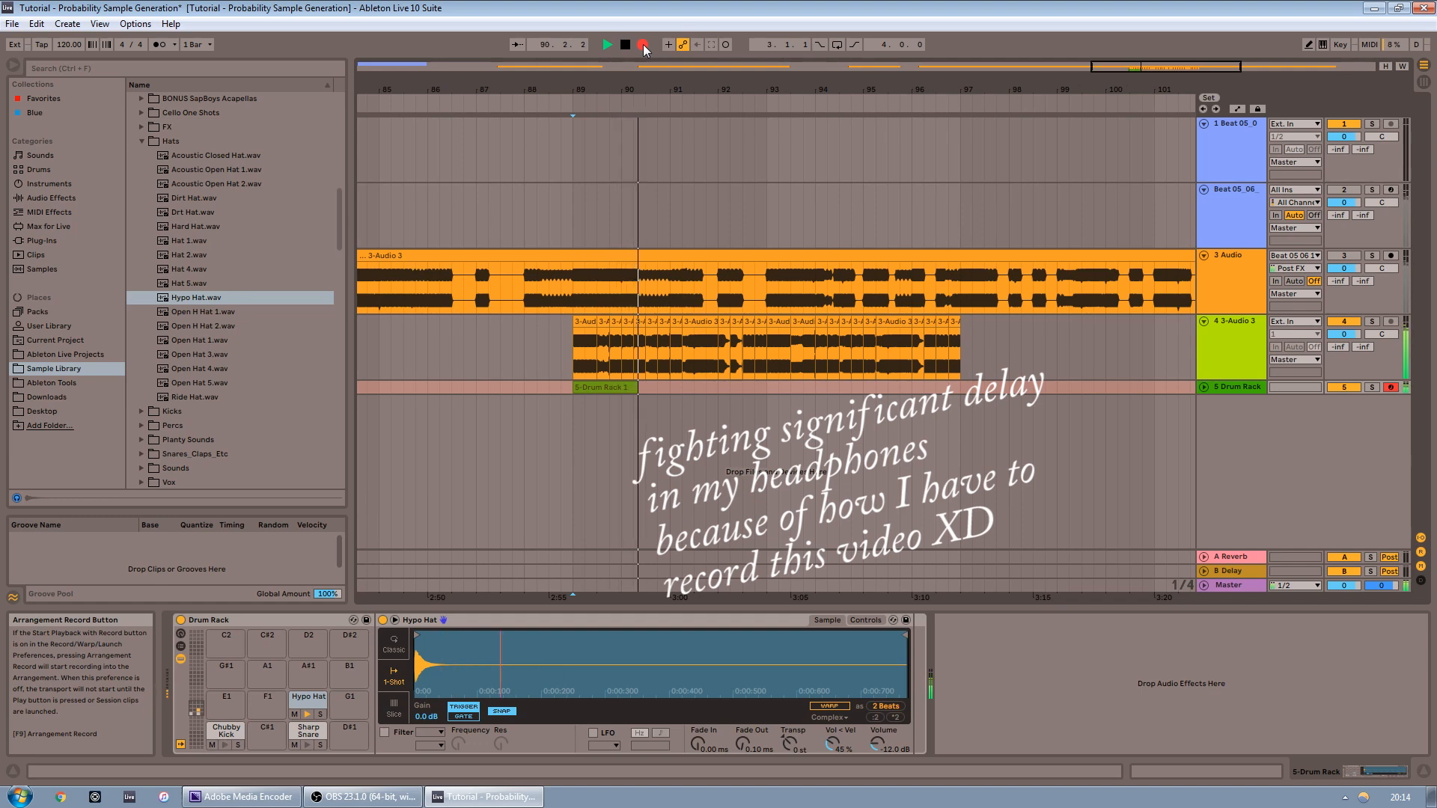
key(space)
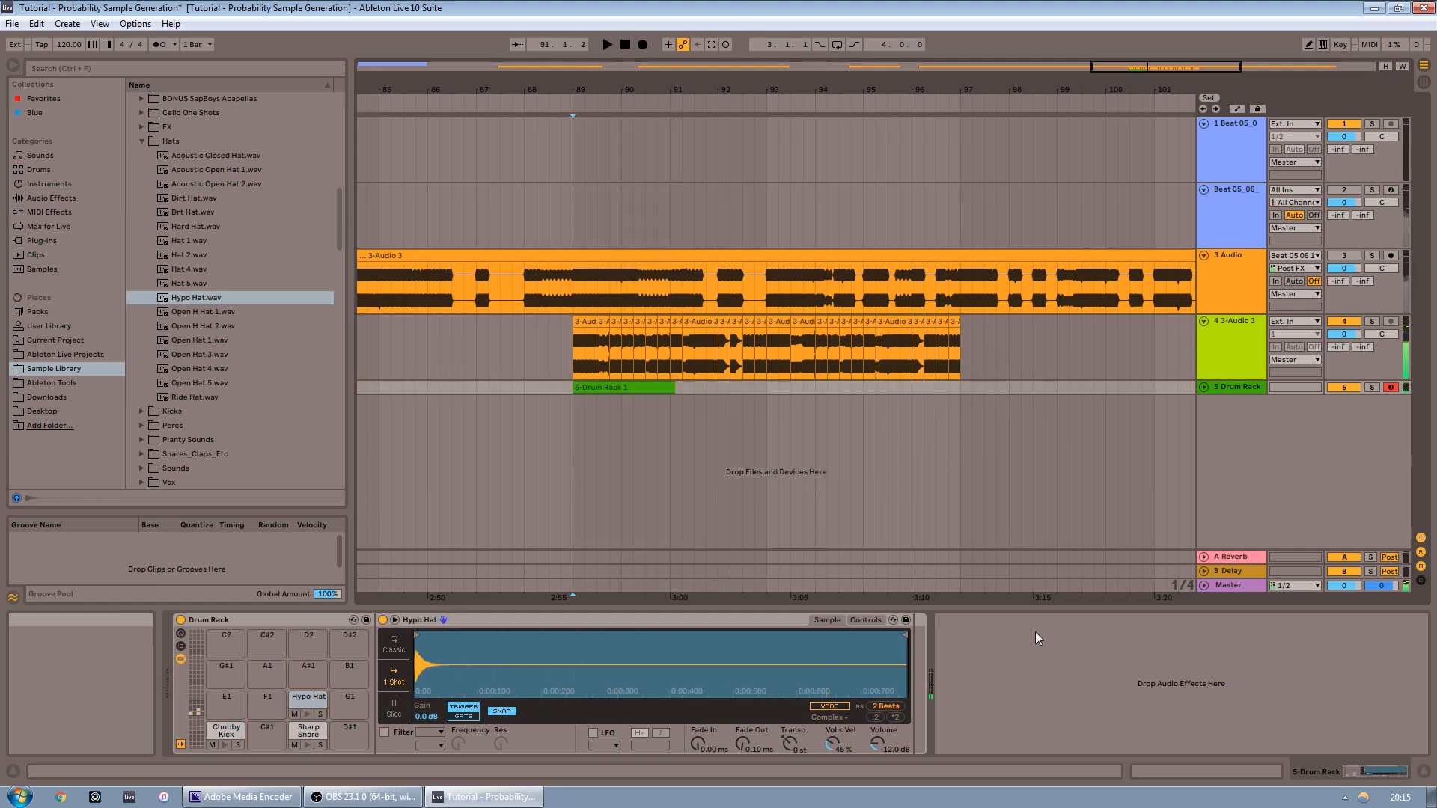
click(663, 387)
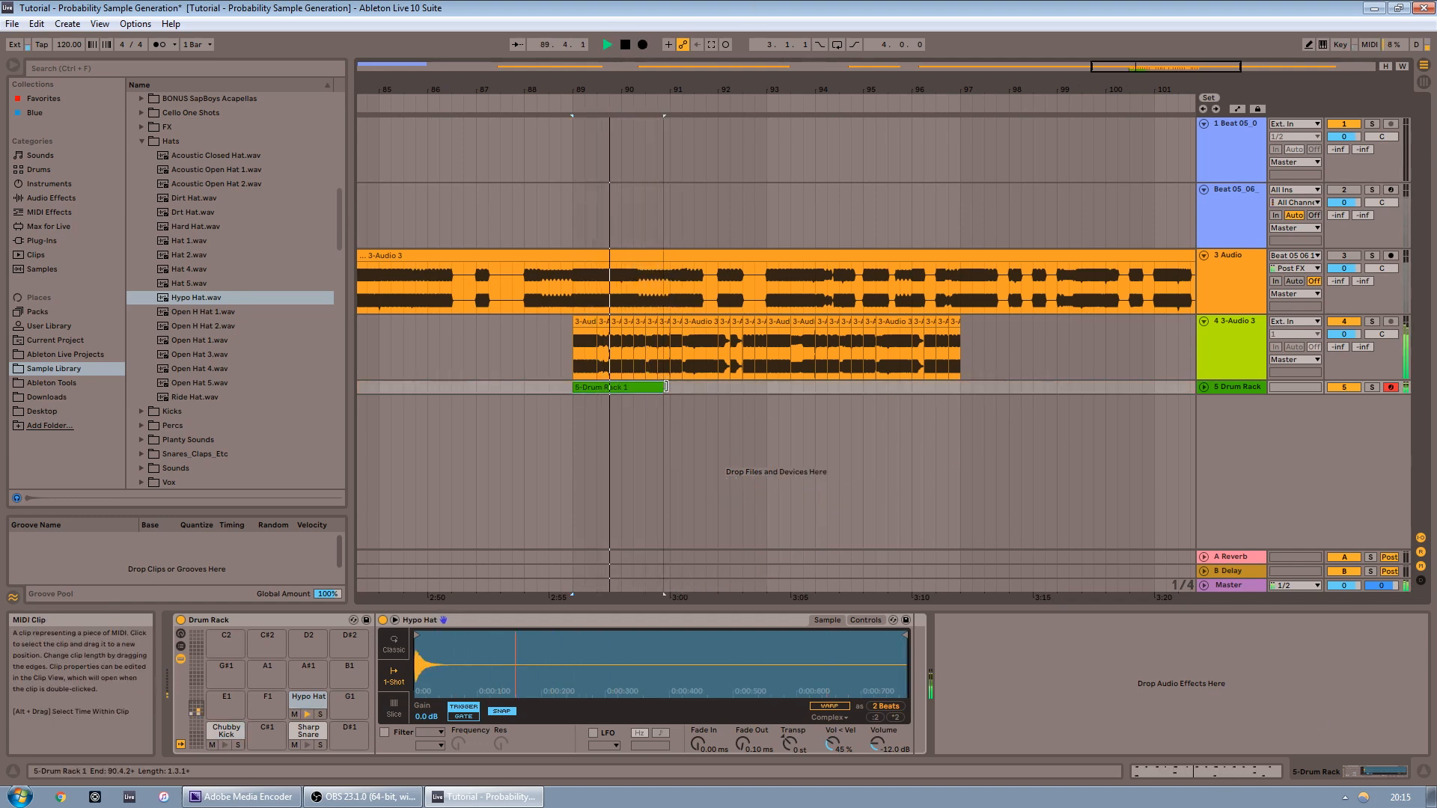
key(shift+Tab)
click(1306, 675)
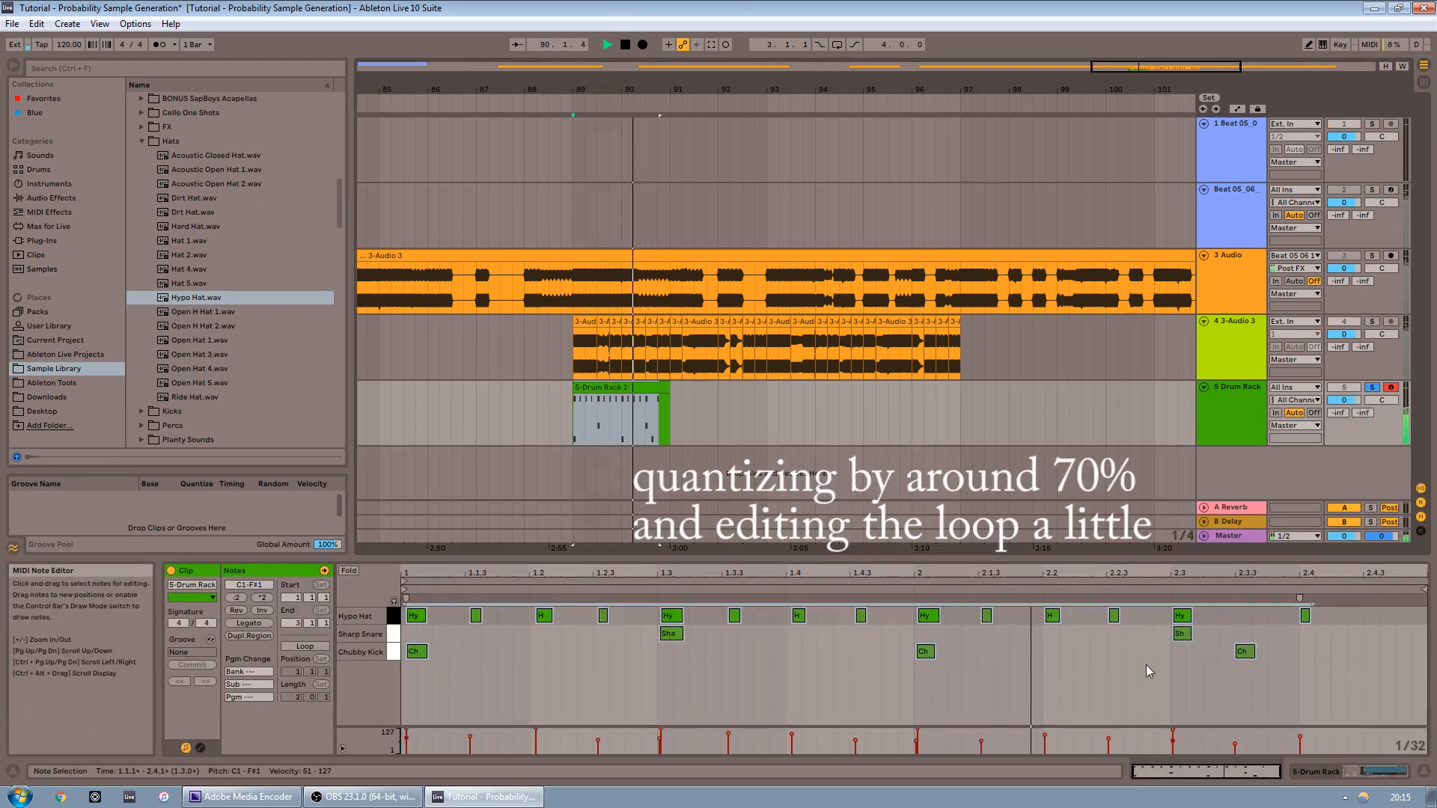
key(space)
drag(926, 652, 862, 652)
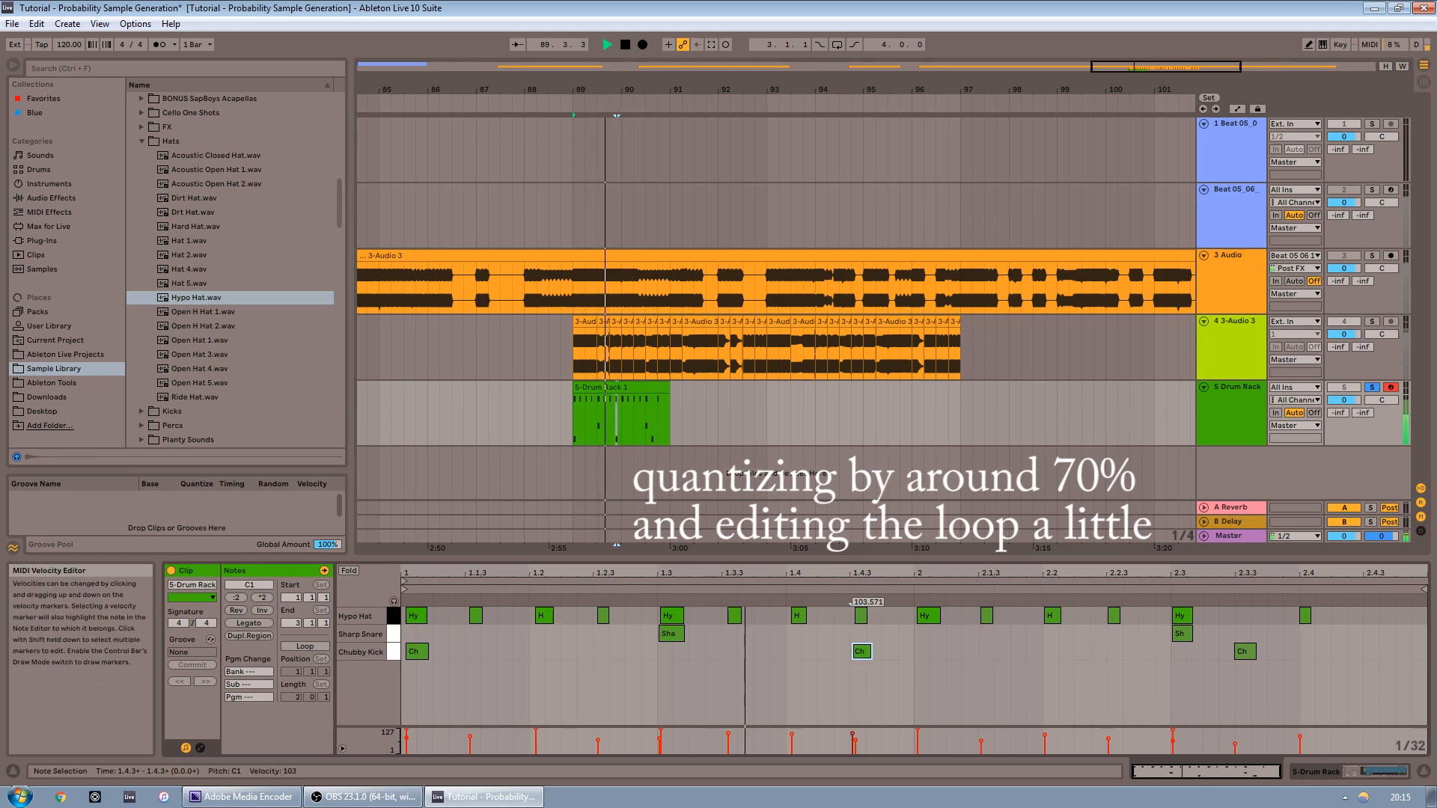
key(shift+Tab)
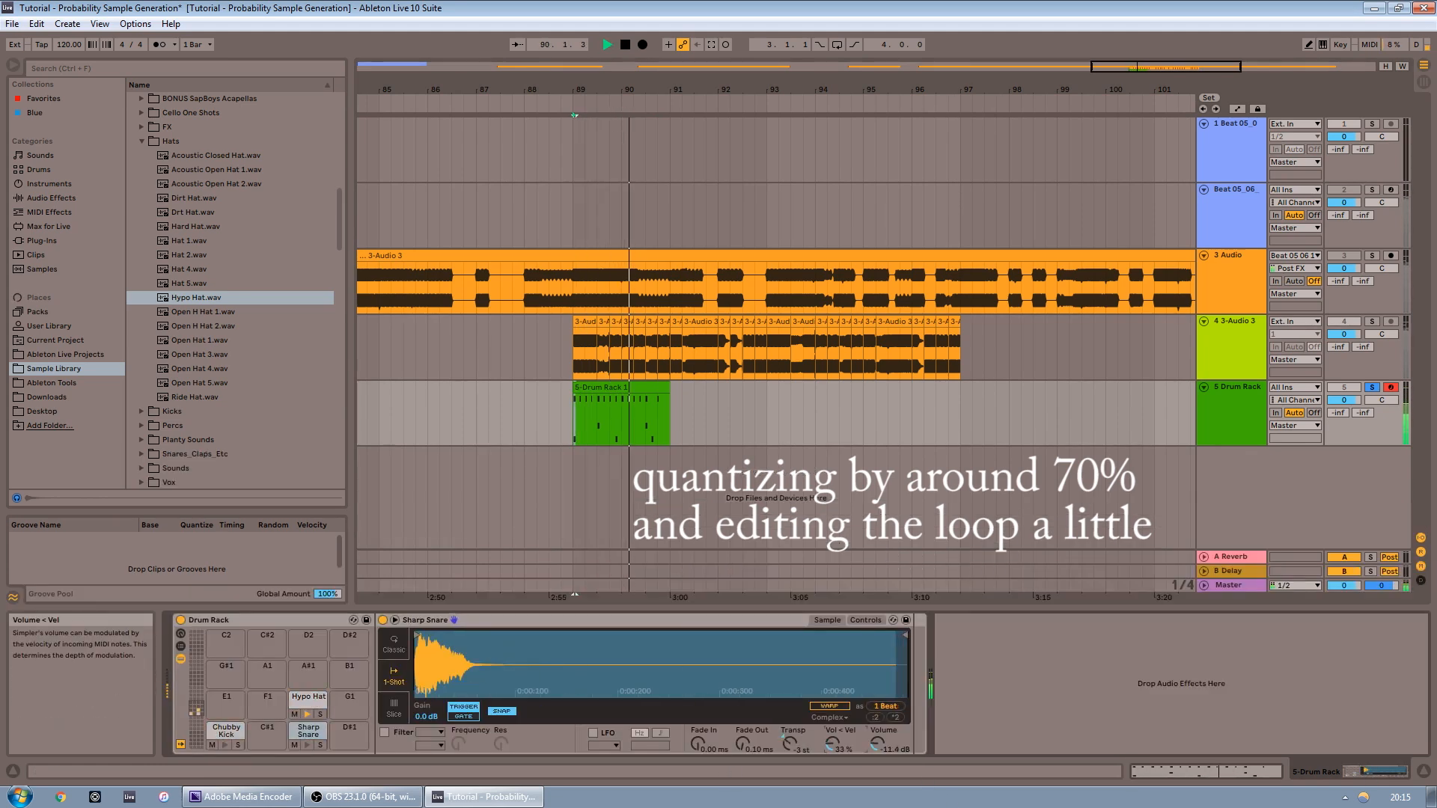
Add a Saturator to the Drum Rack track
click(215, 732)
click(307, 698)
click(623, 410)
double_click(638, 390)
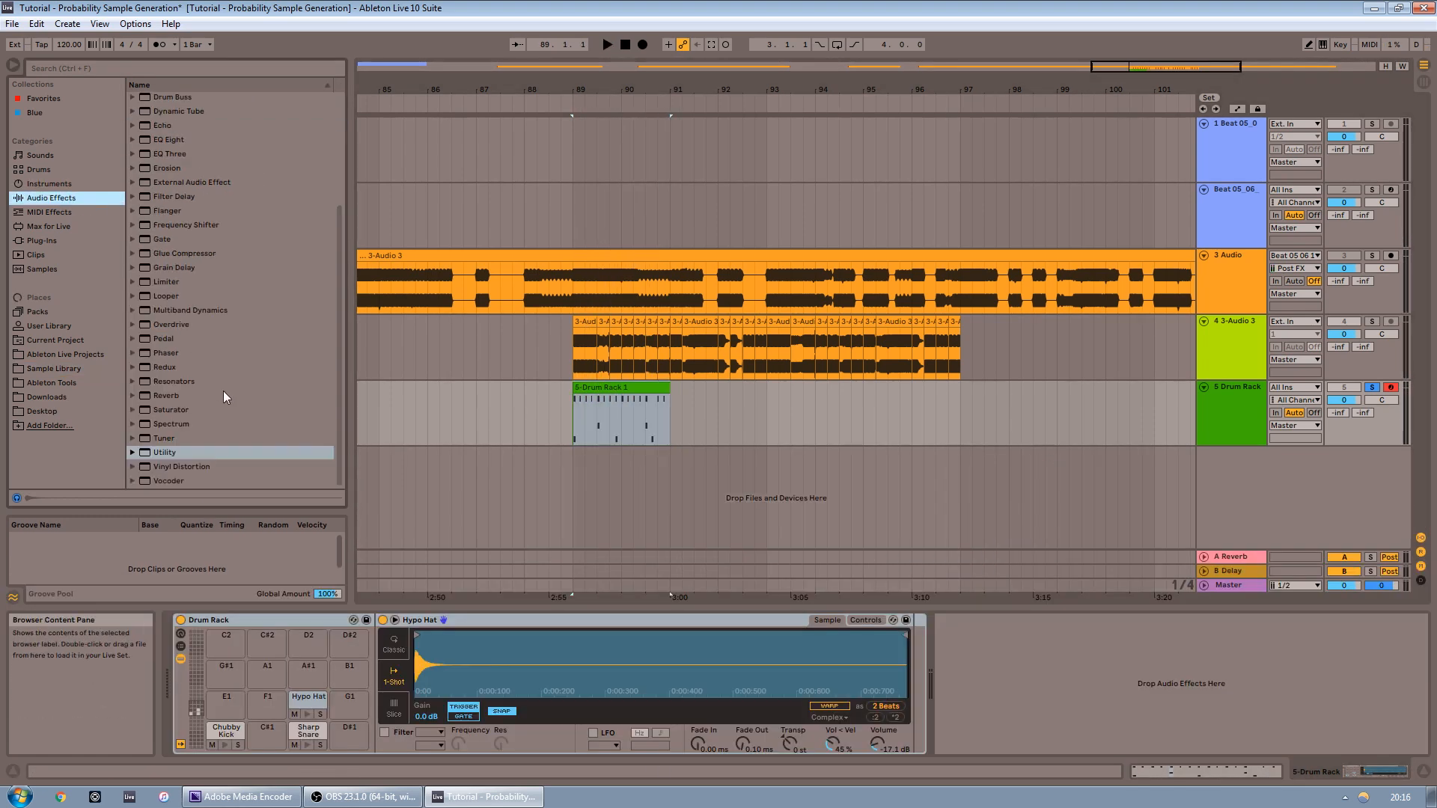
double_click(171, 410)
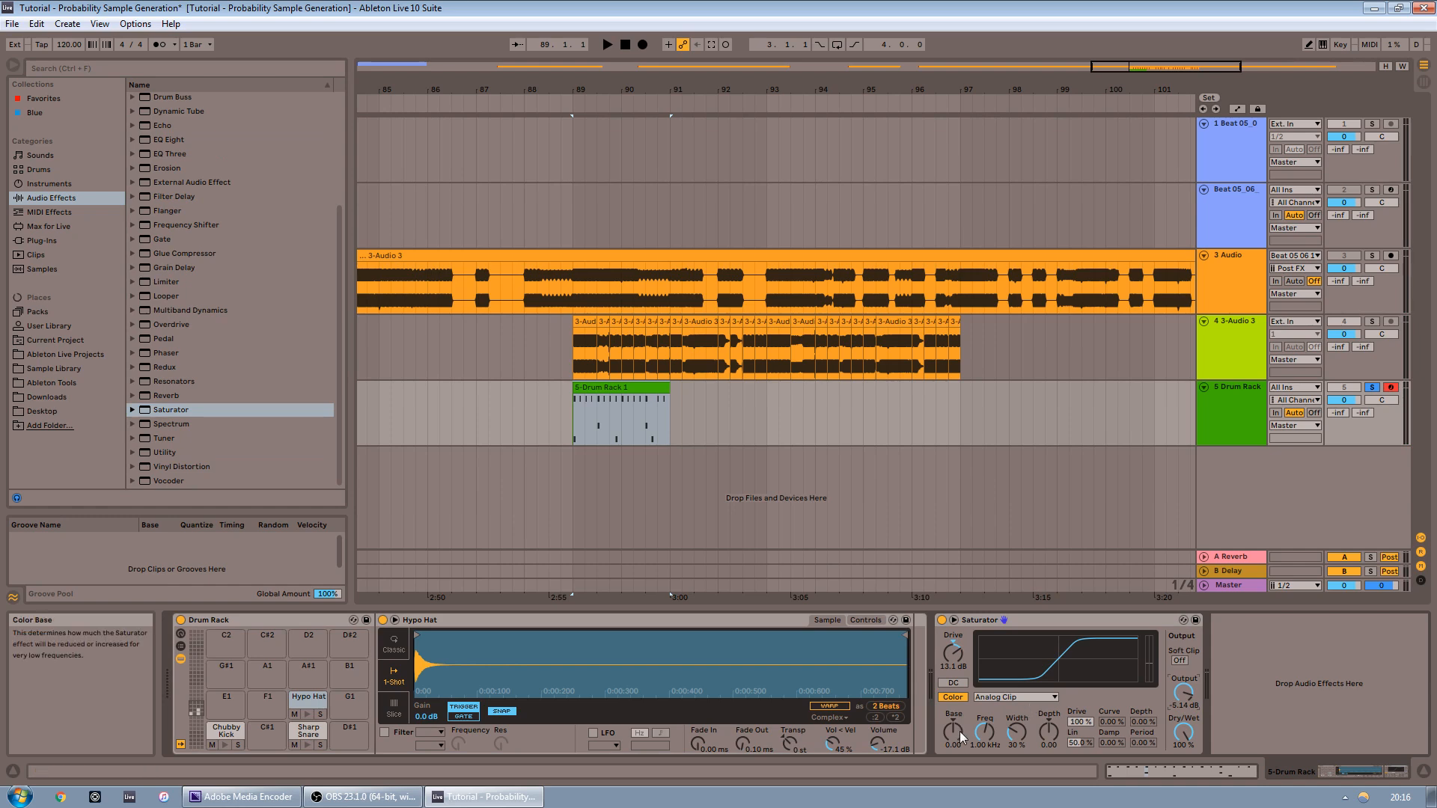
key(space)
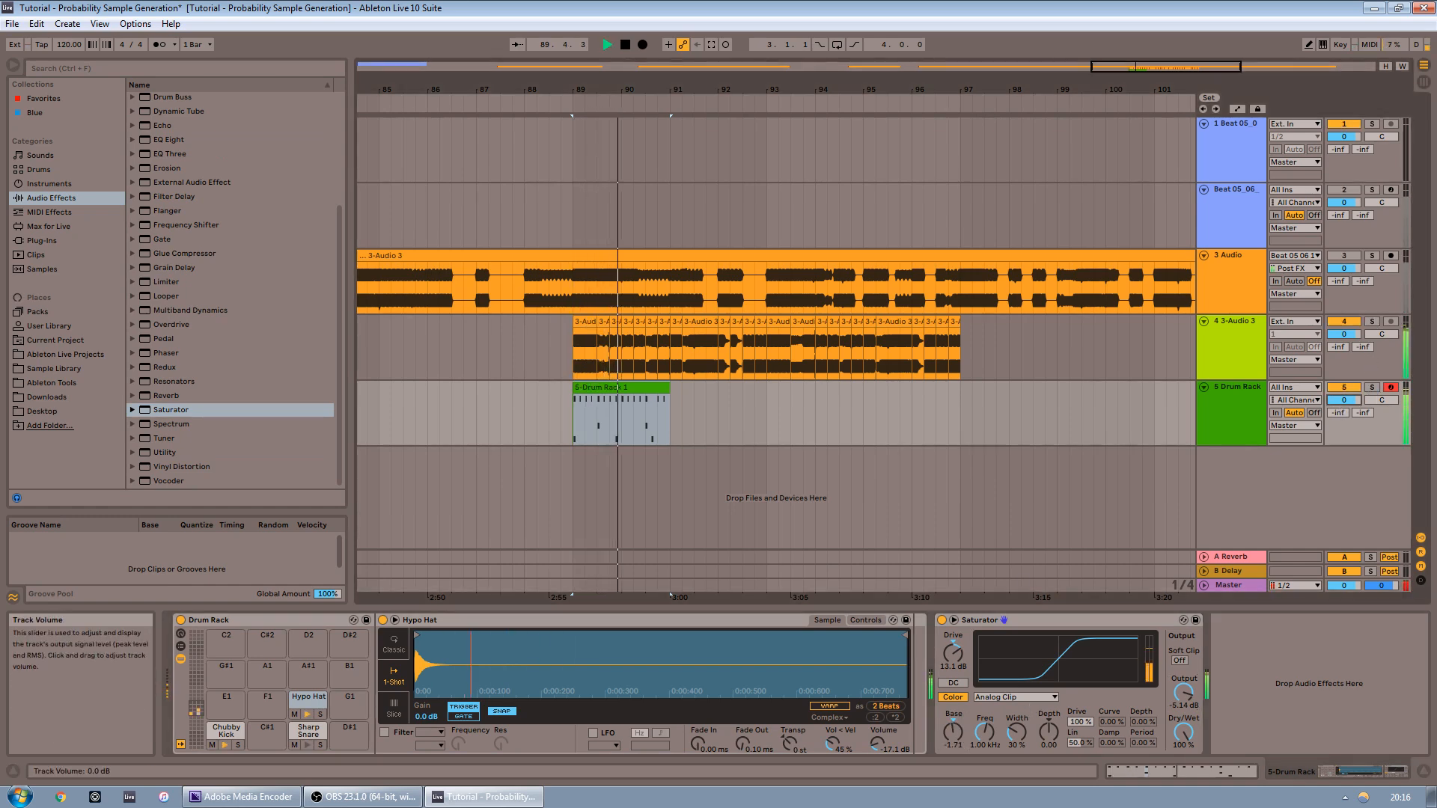
click(1235, 322)
click(71, 186)
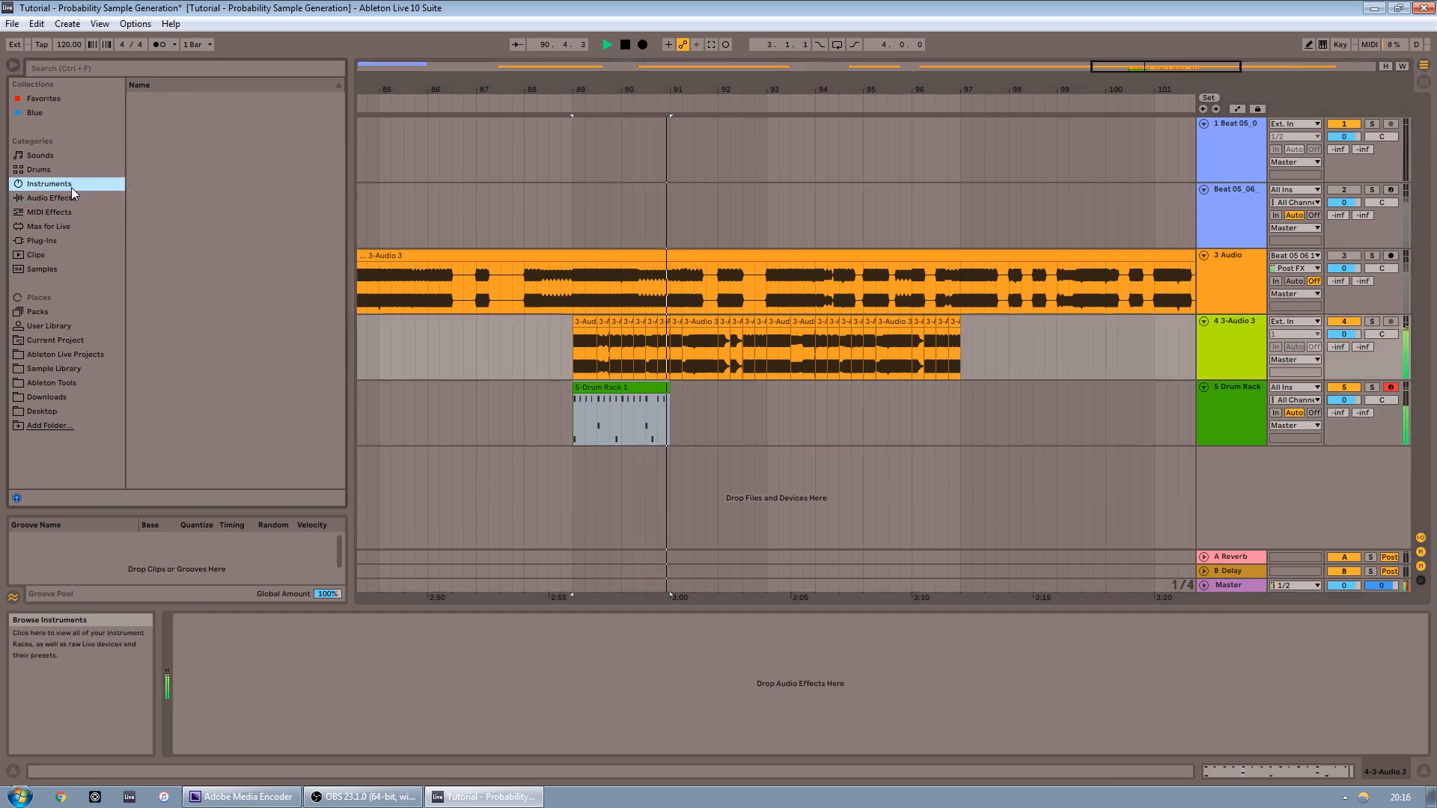
click(71, 199)
key(space)
key(space)
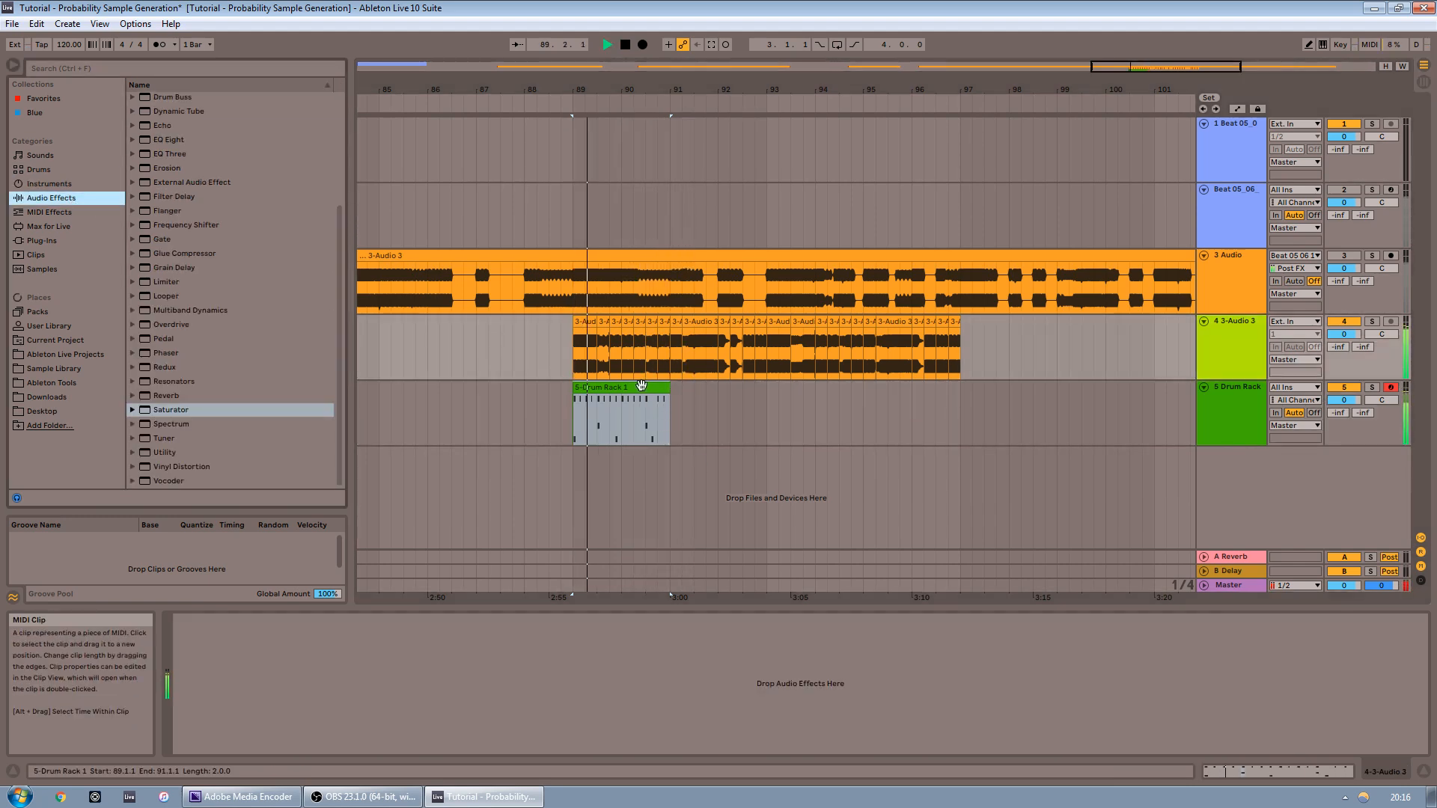
Loop the drum clip so it repeats for eight bars
click(660, 410)
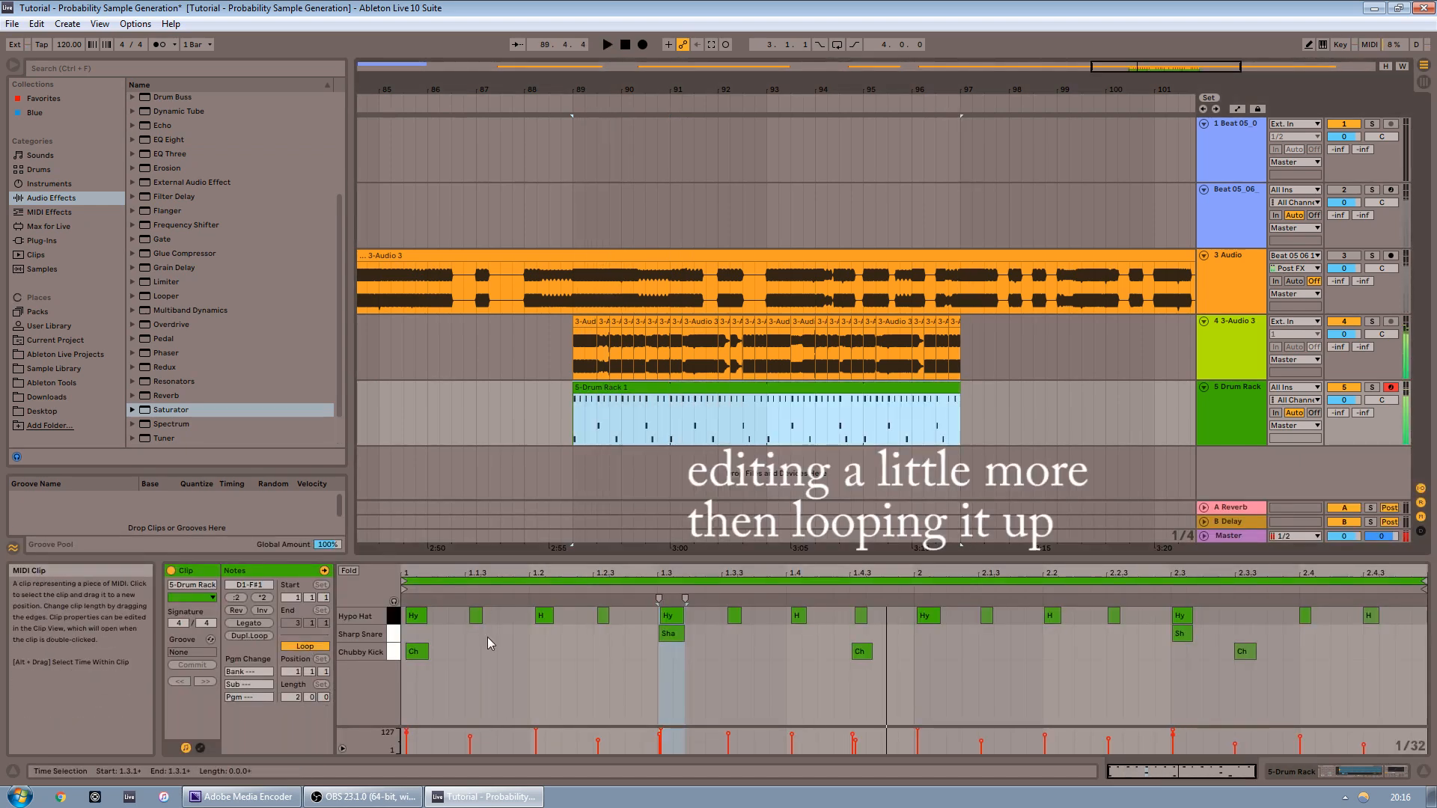
click(563, 665)
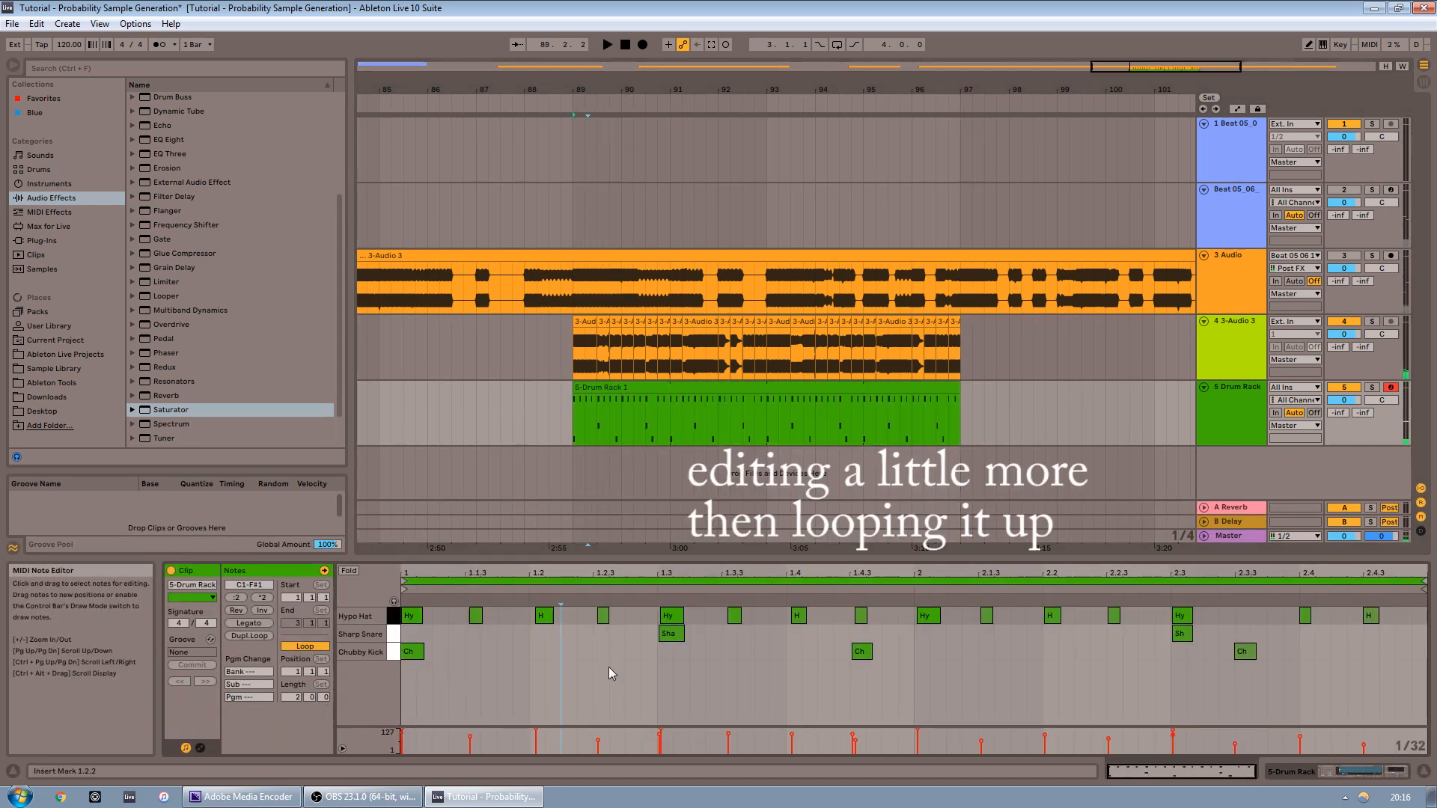
click(706, 674)
key(space)
click(1204, 322)
scroll(235, 133, up, 5)
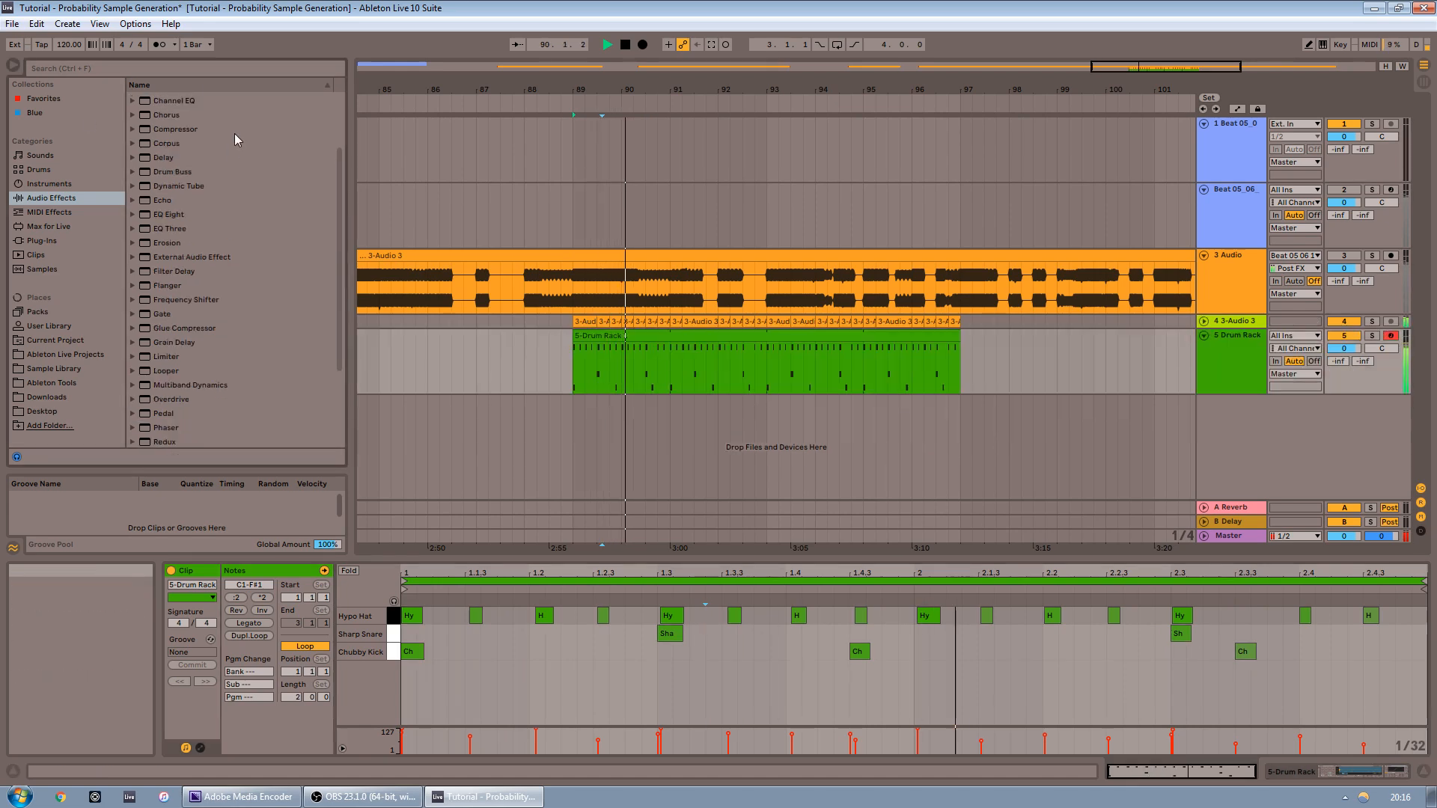
click(182, 204)
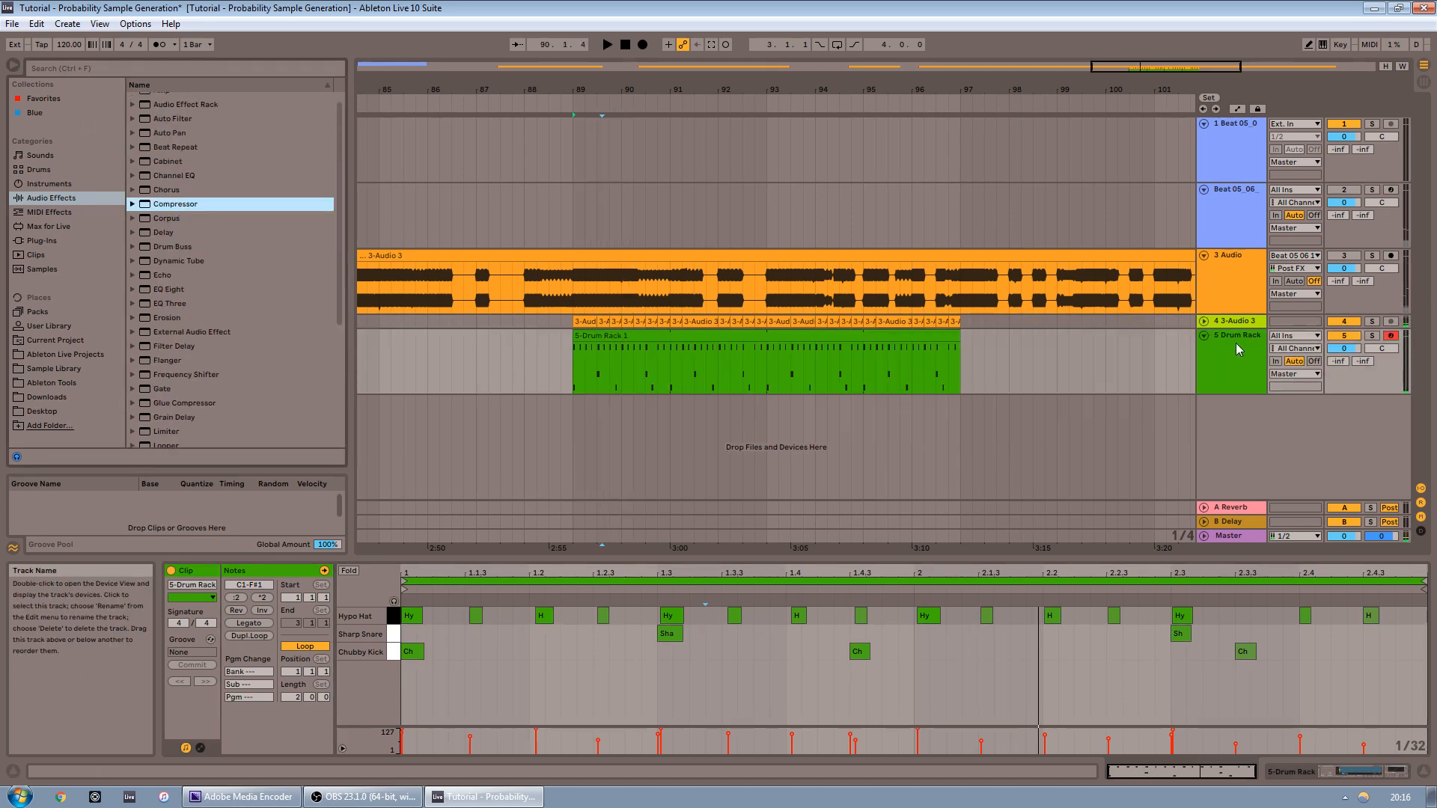
click(1204, 322)
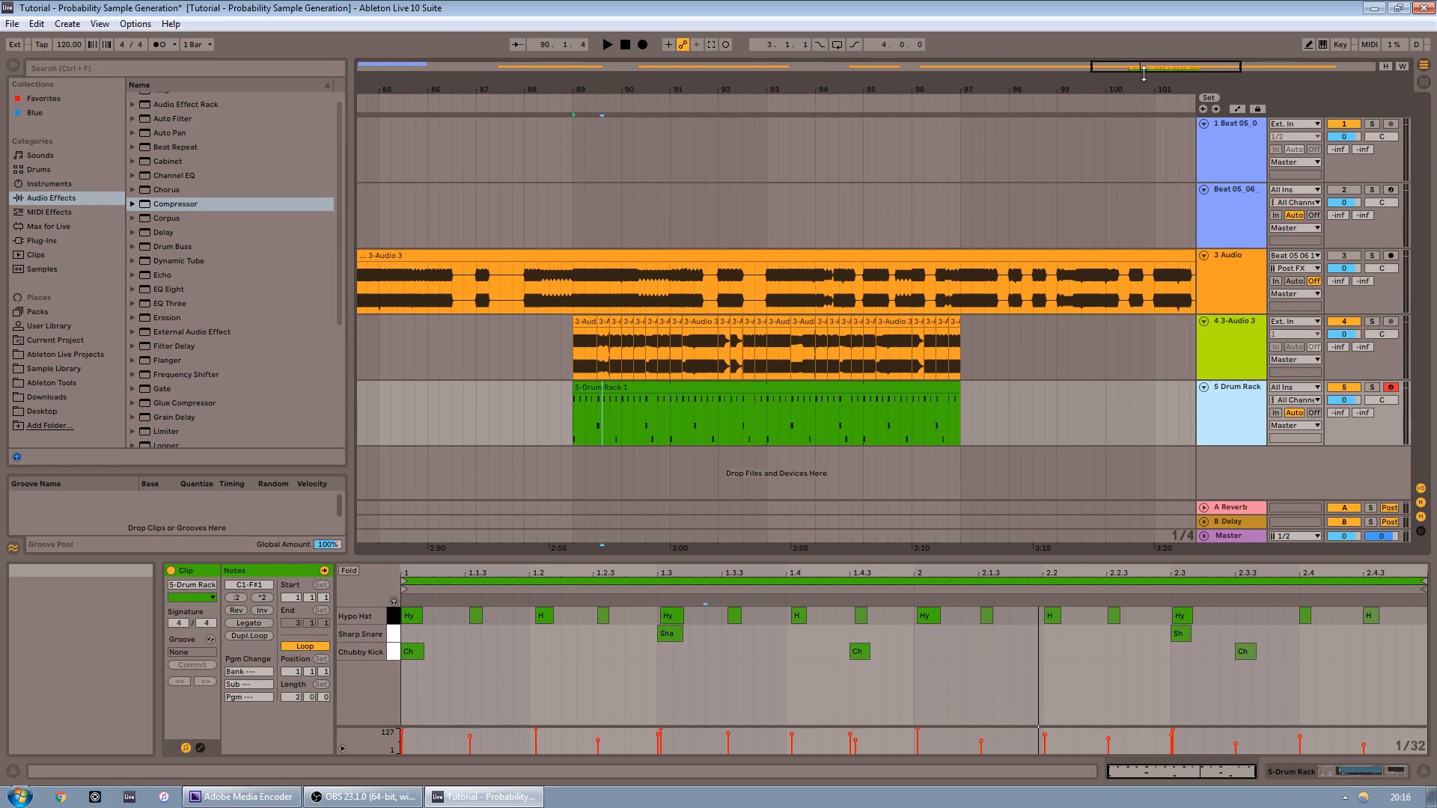
key(w)
drag(383, 96, 1050, 96)
key(Up)
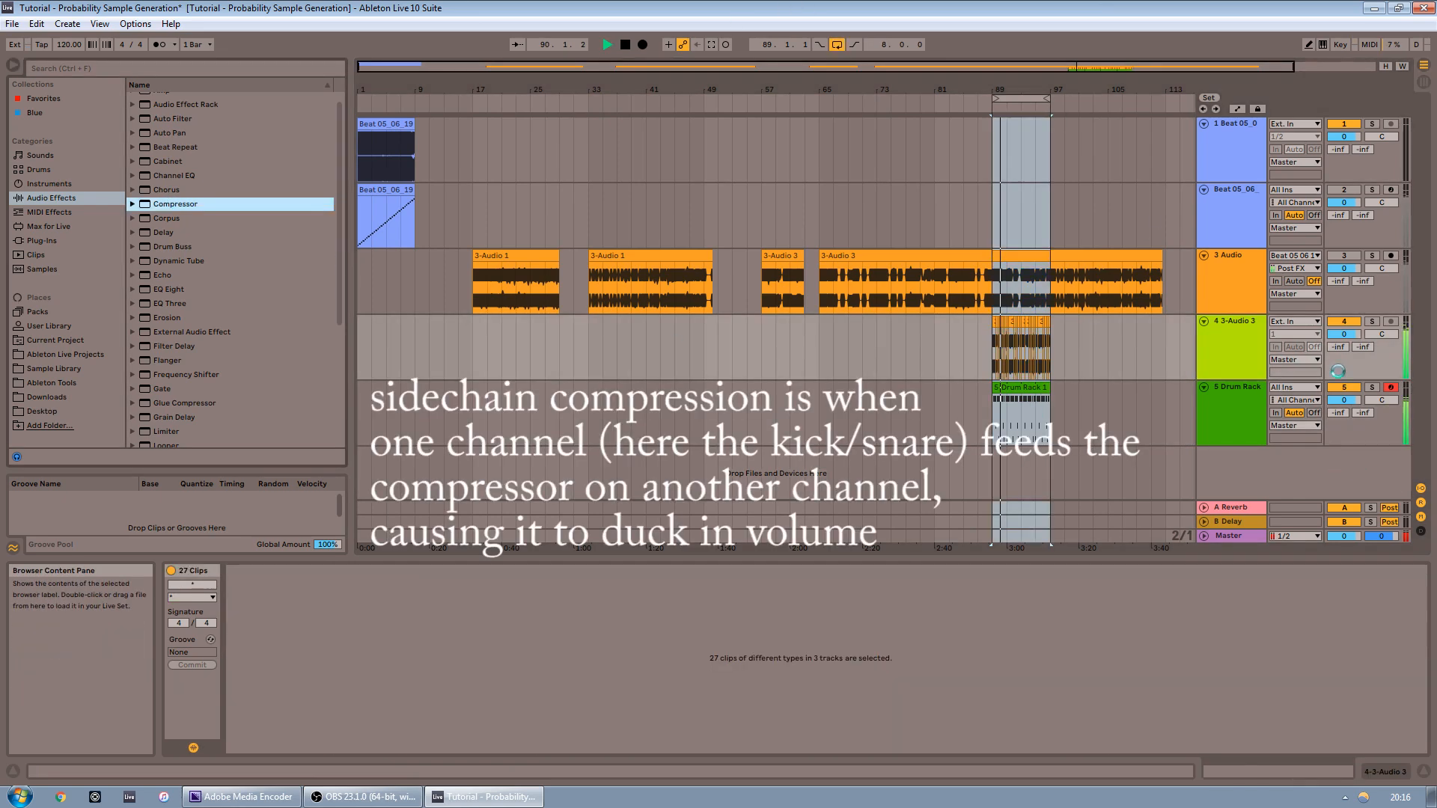
Sidechain the Compressor on the 3-Audio 3 track from the Drum Rack track, pre-FX, with about -23.2 dB threshold and 4:1 ratio
drag(1343, 335, 1343, 342)
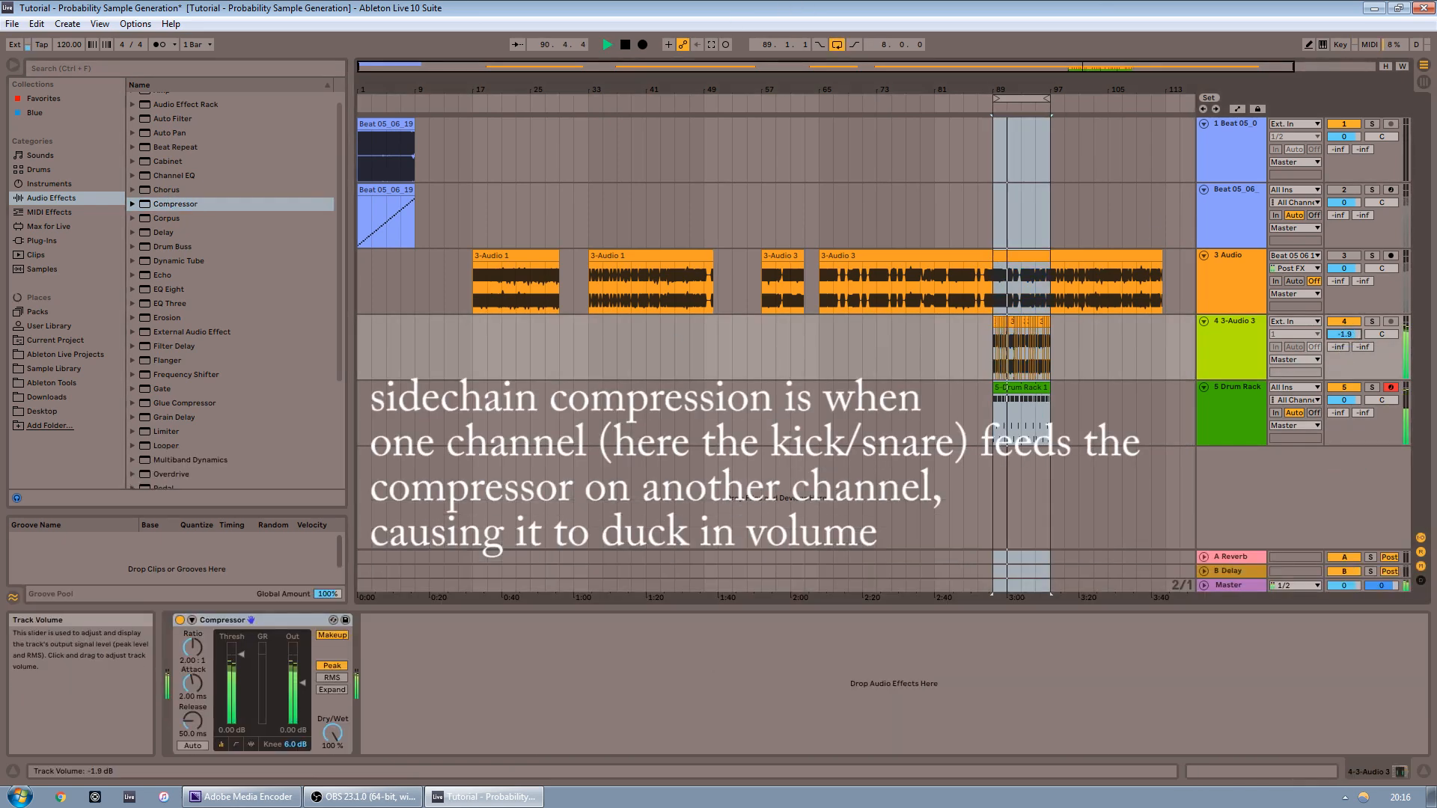
click(192, 620)
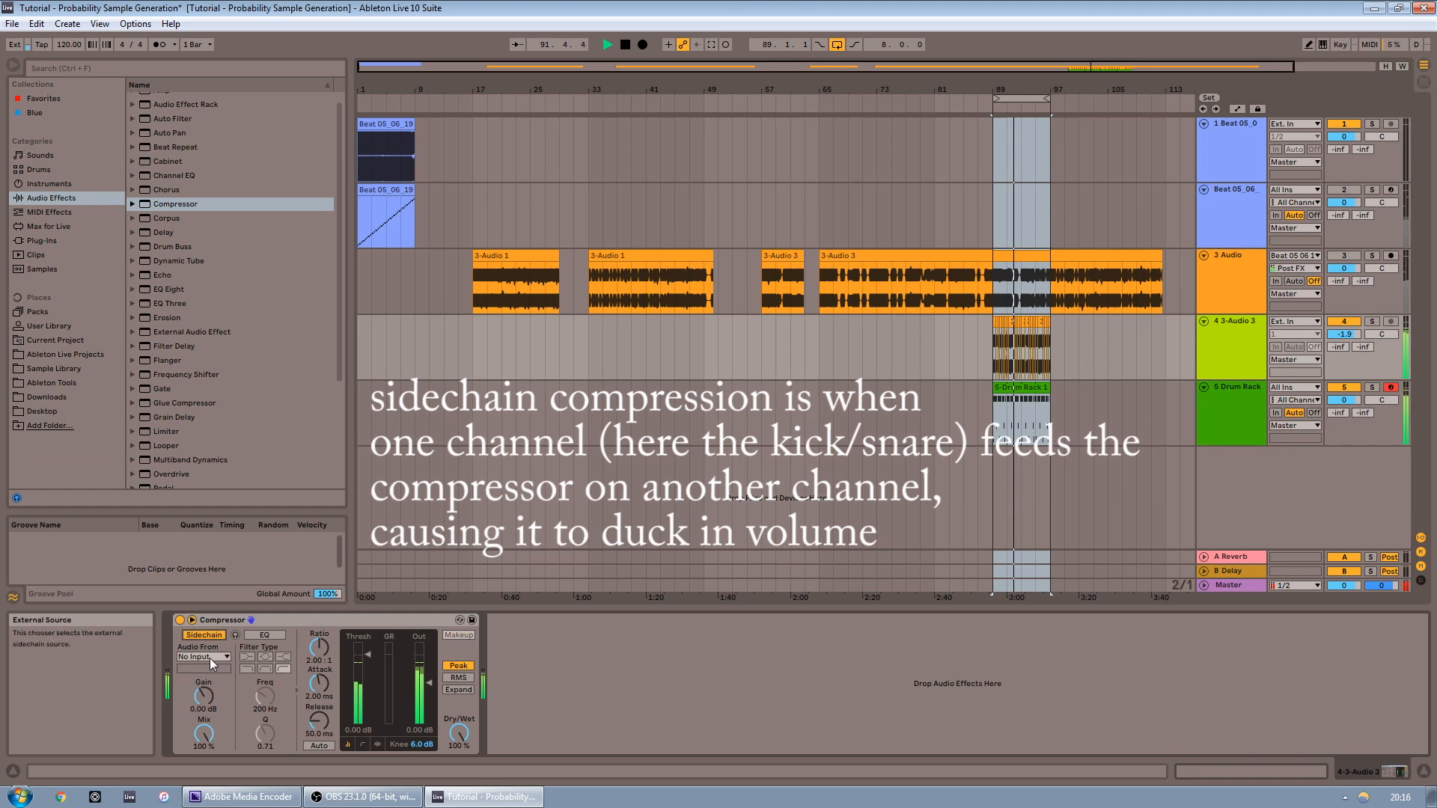
click(202, 656)
click(264, 636)
drag(368, 655, 319, 729)
drag(319, 650, 319, 623)
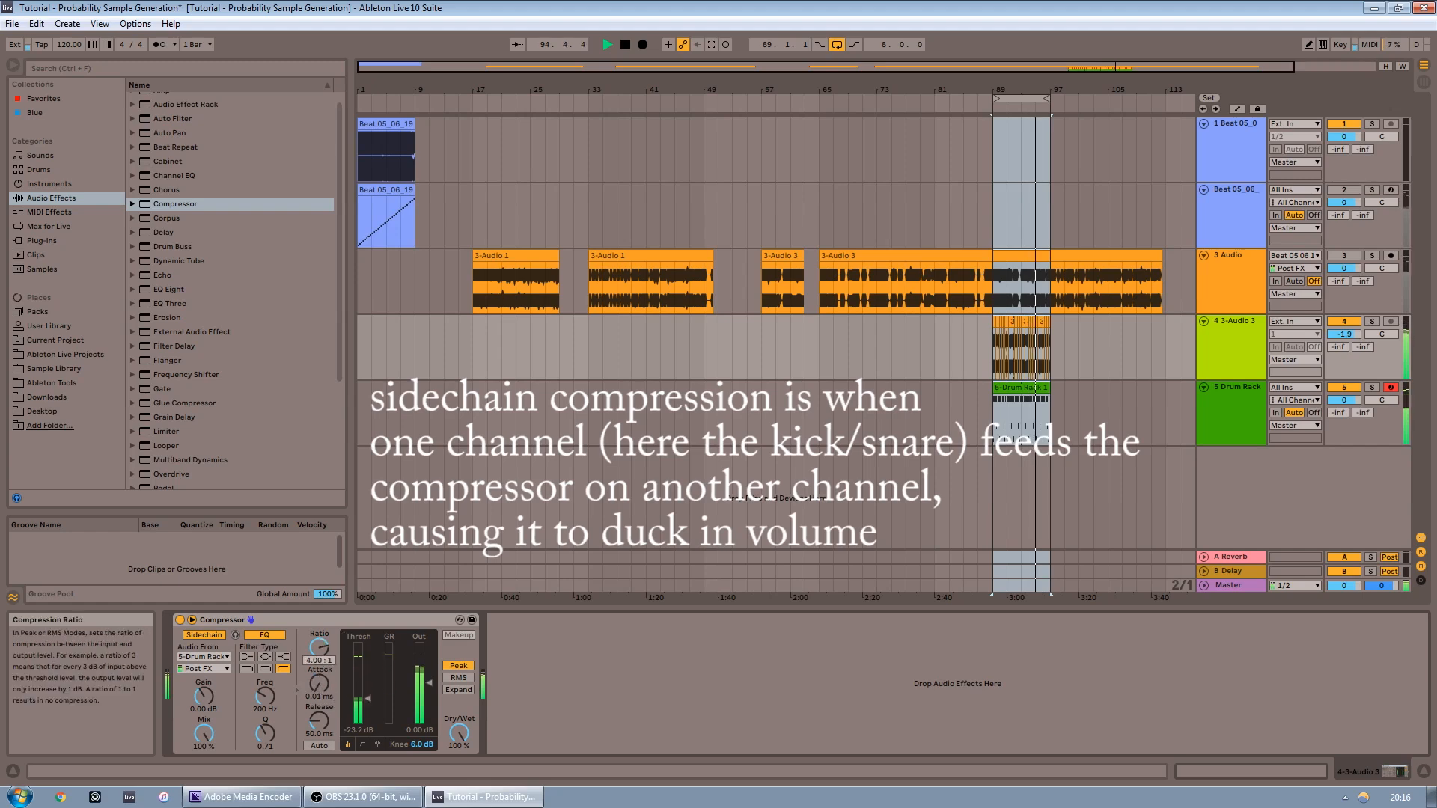
click(204, 669)
click(196, 532)
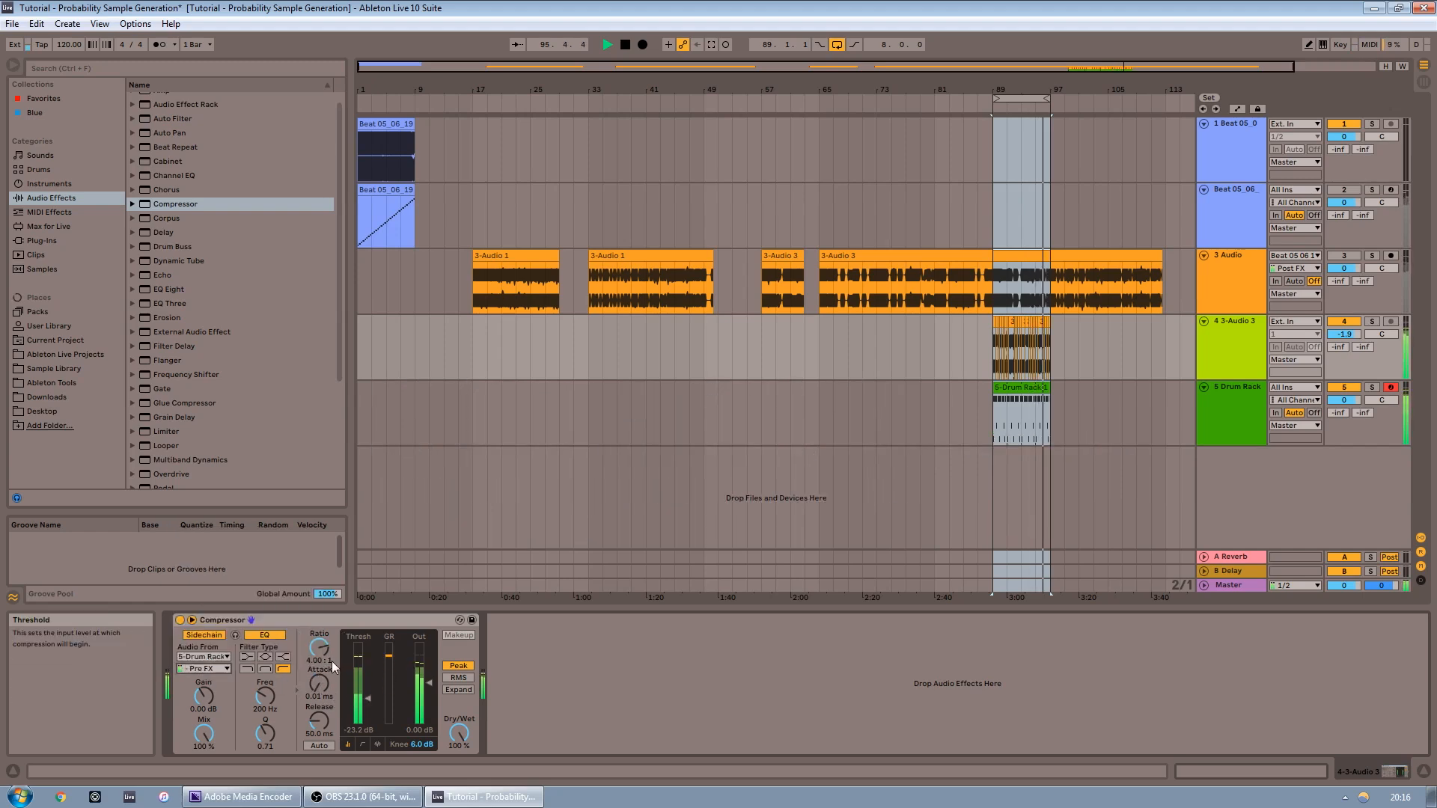
Duplicate the sidechained Compressor, setting the original's sidechain EQ frequency to about 452 Hz and choosing the copy's sidechain tap
key(ctrl+d)
drag(265, 696, 271, 701)
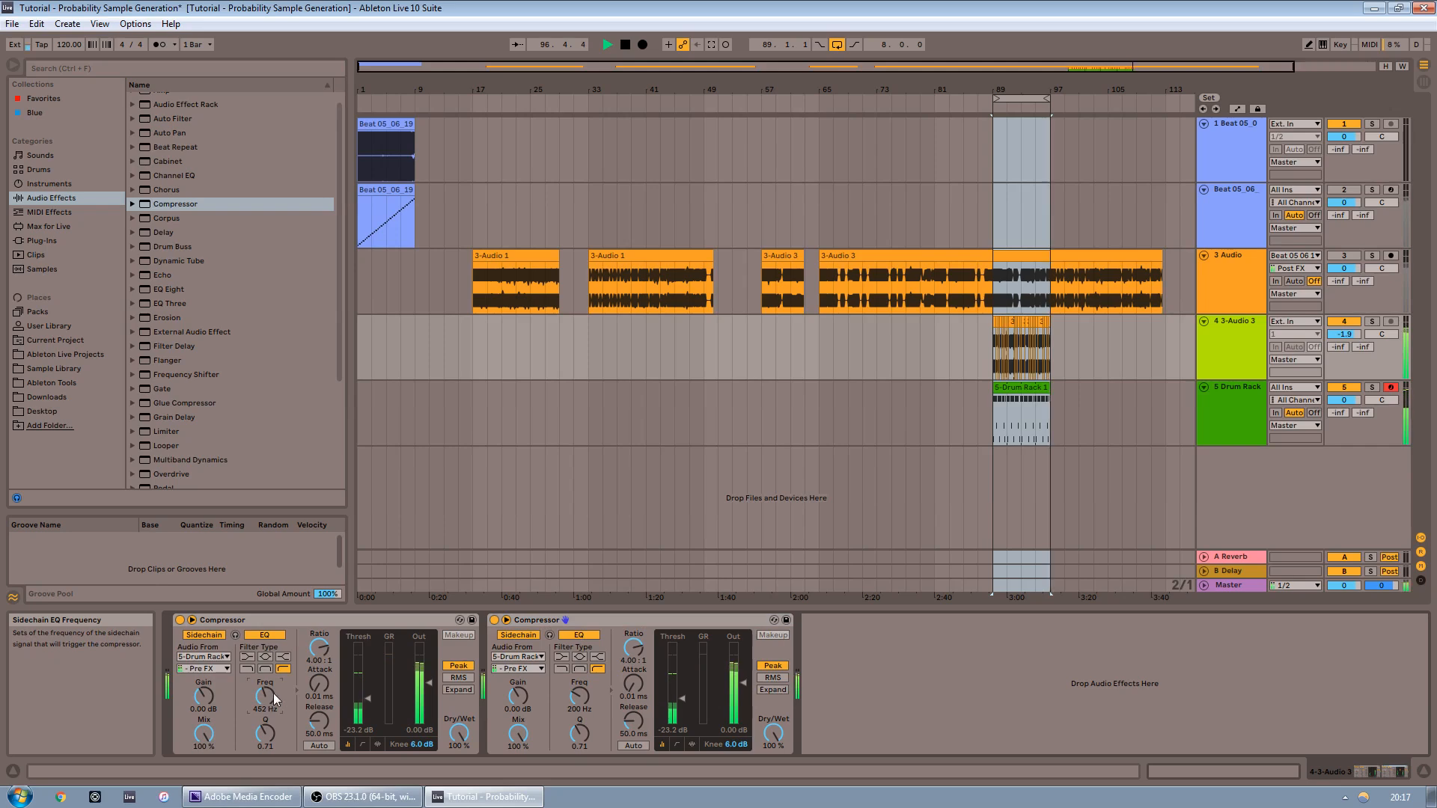
click(541, 667)
click(532, 663)
click(533, 664)
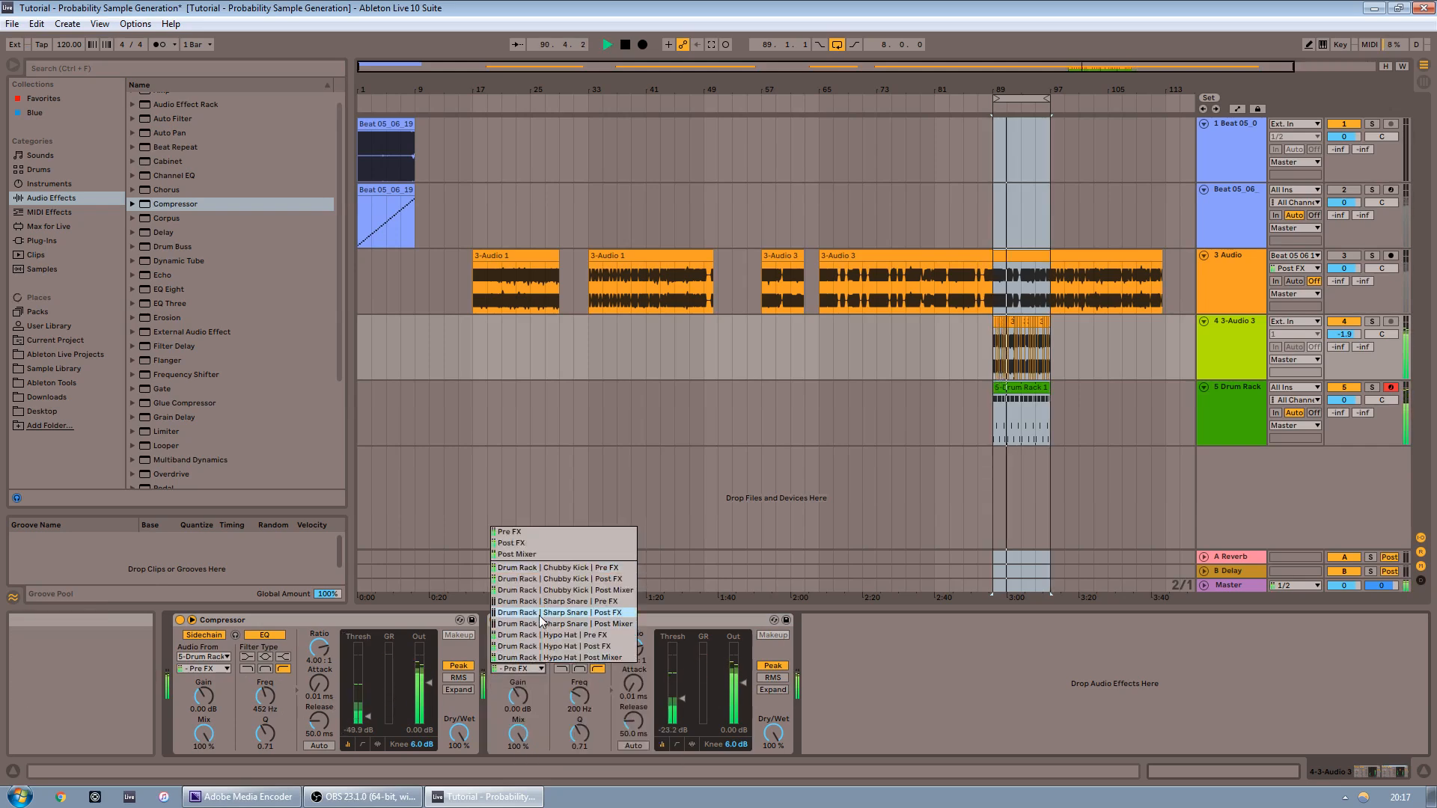
click(657, 667)
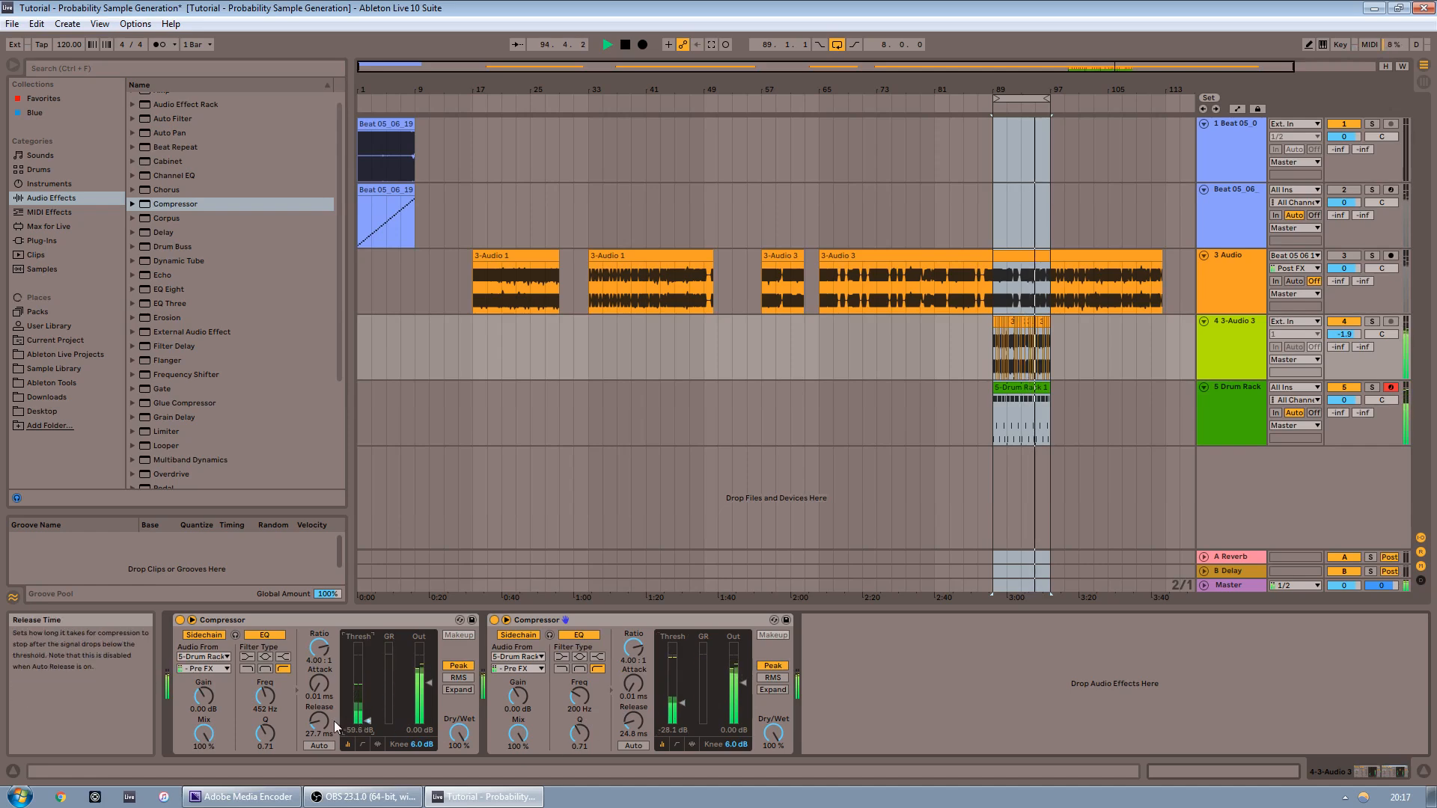
Balance the volumes of the 3-Audio 3 and Drum Rack tracks to about -3.1 dB and -3.3 dB
drag(1344, 334, 1345, 326)
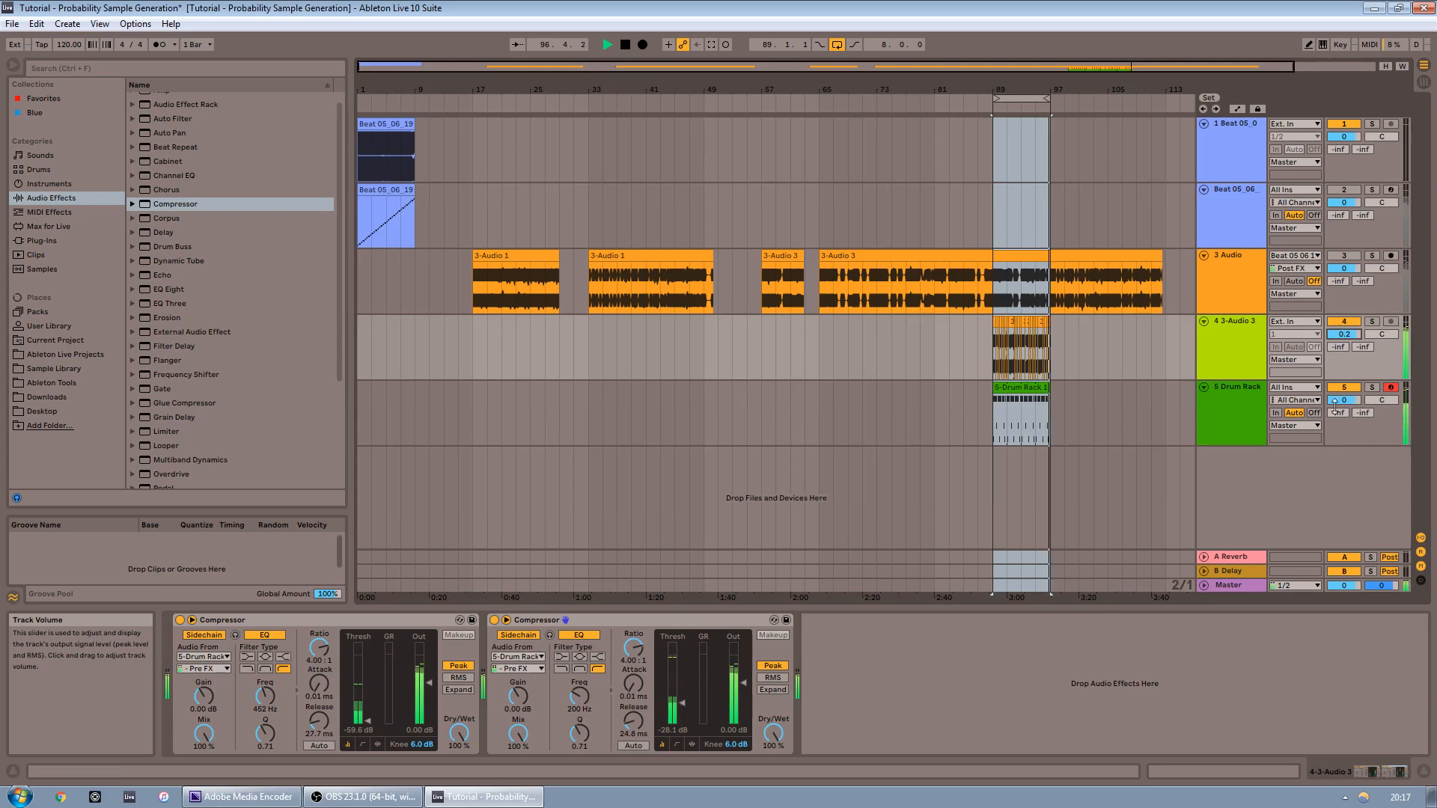
click(1242, 584)
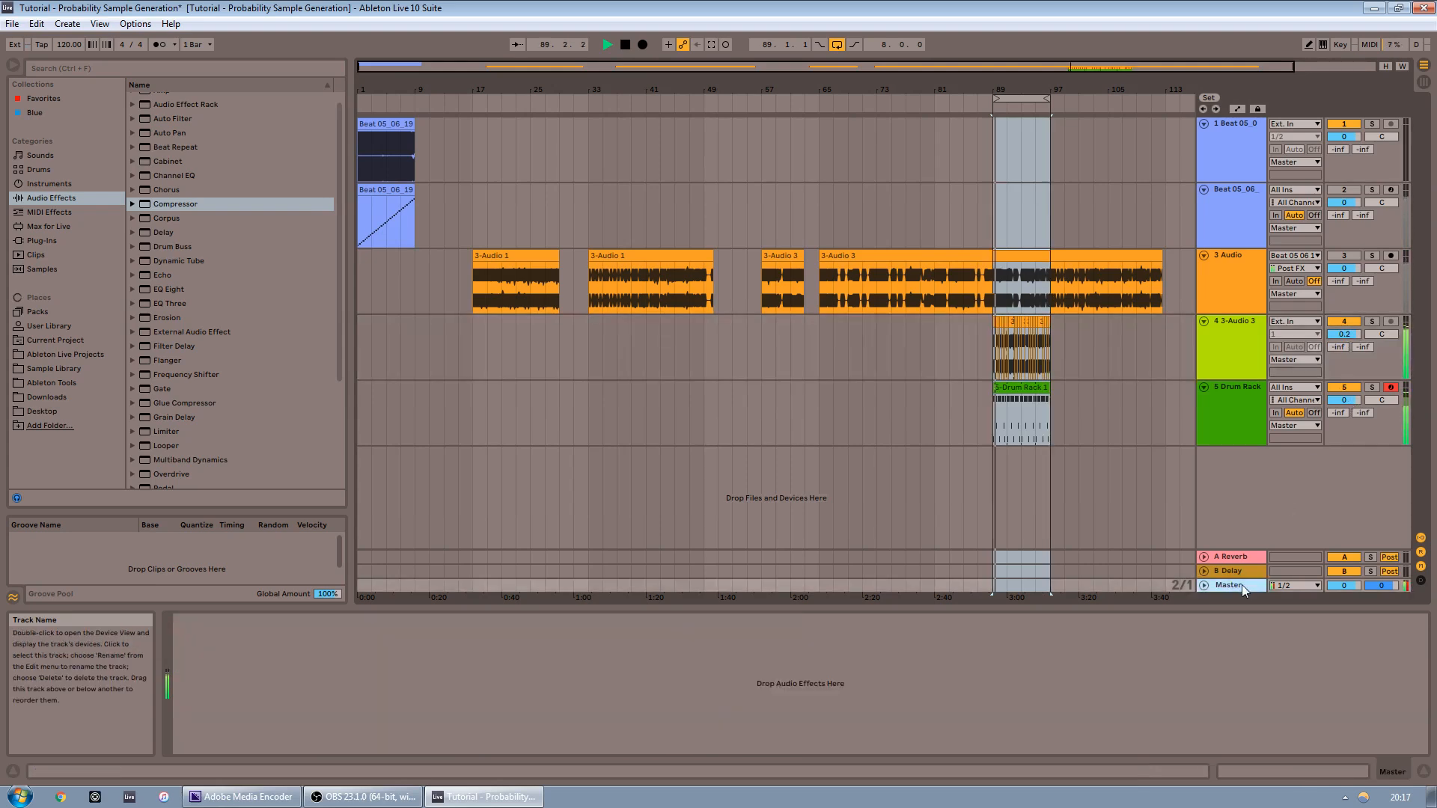
click(1251, 353)
drag(1342, 328, 1342, 333)
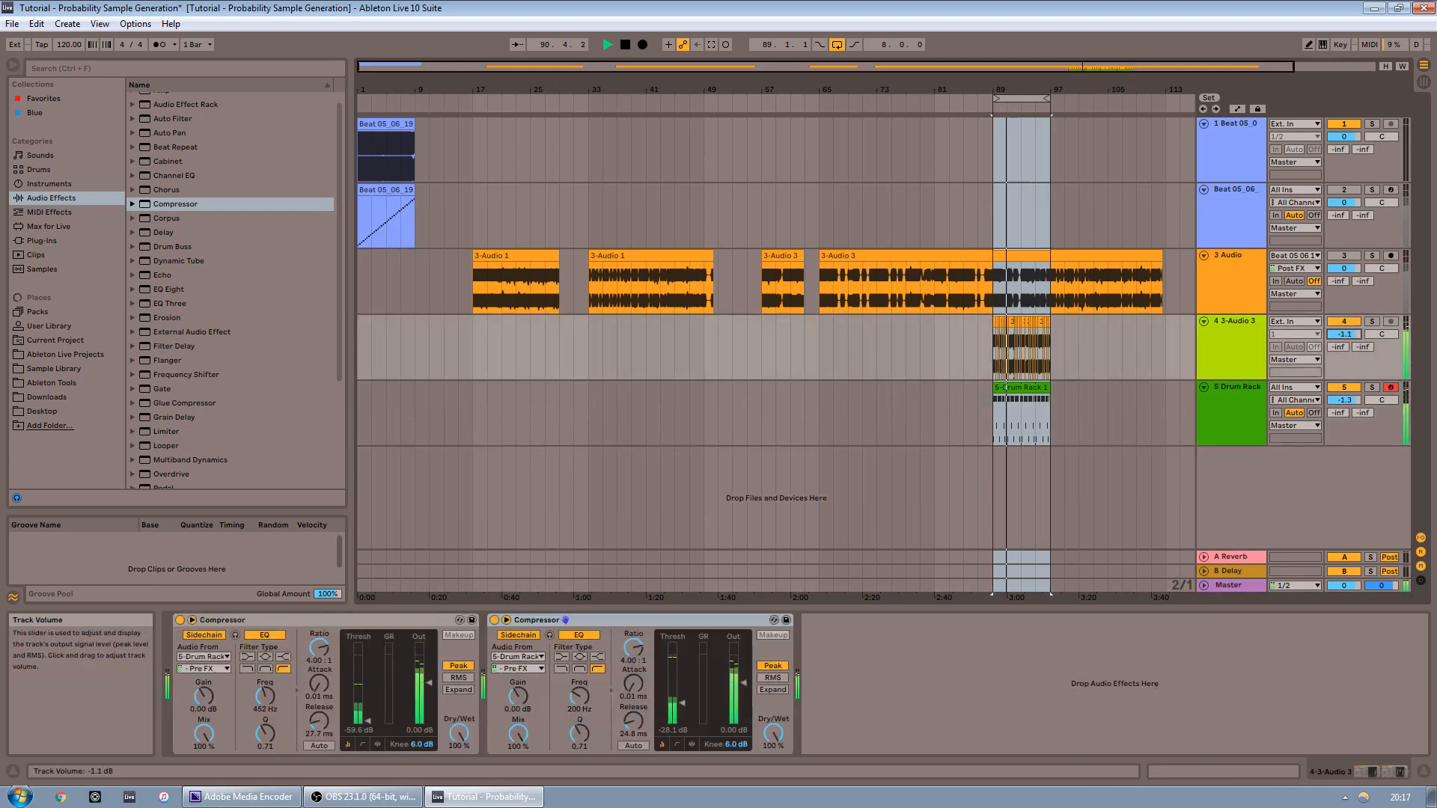
click(1231, 364)
click(1215, 400)
click(1216, 367)
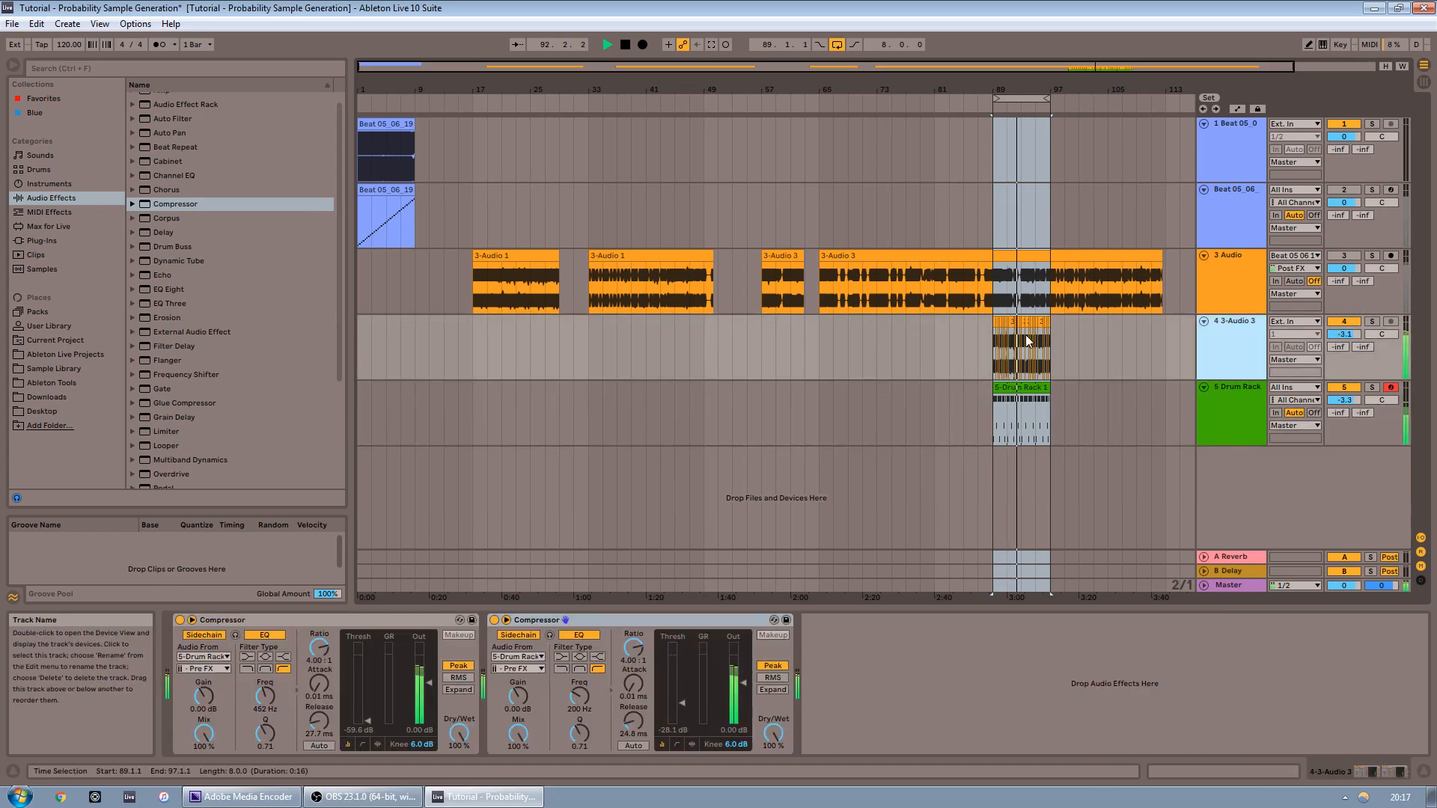
Consolidate the chopped clips on the 3-Audio 3 track across the eight-bar loop into a single clip
click(995, 362)
key(space)
scroll(981, 371, up, 5)
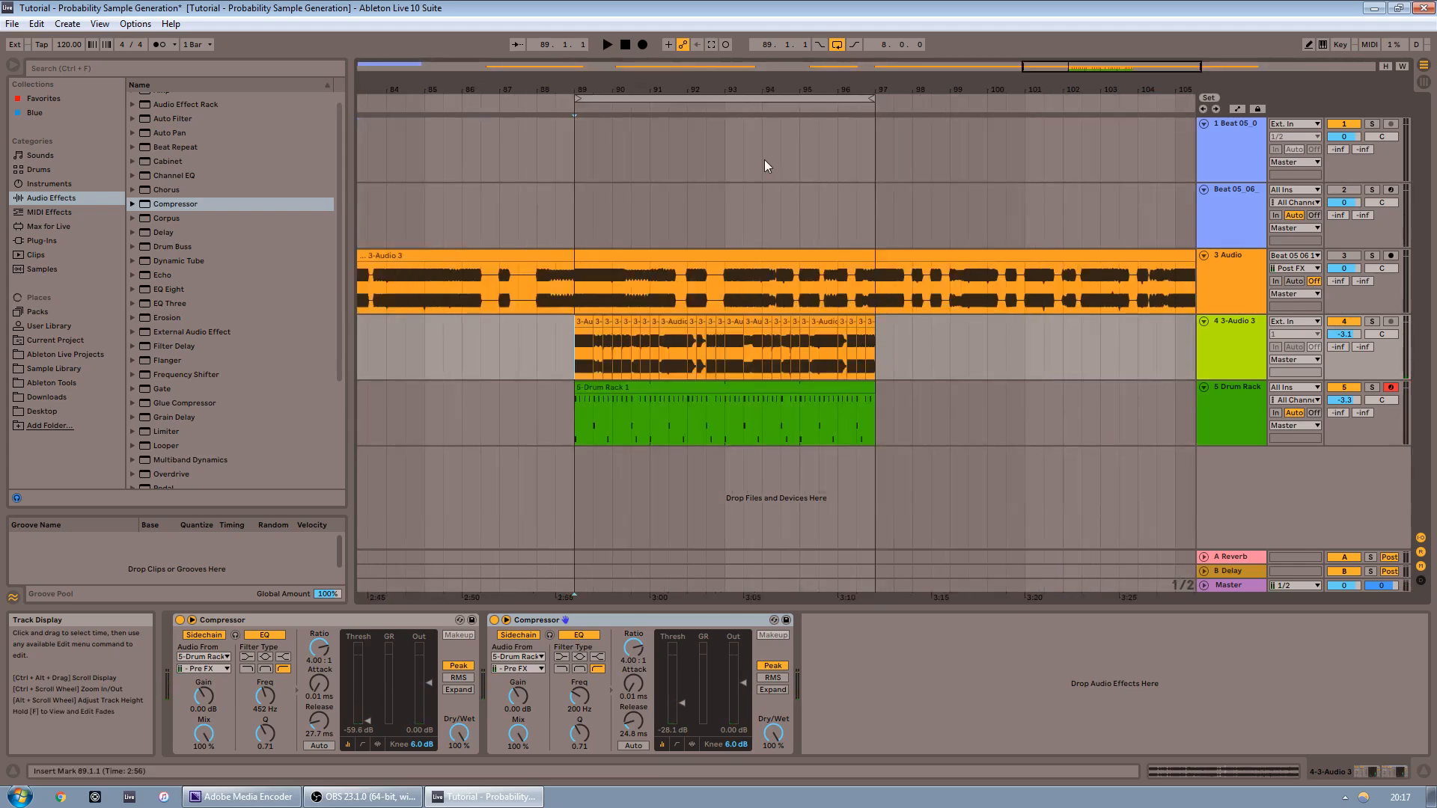
drag(576, 356, 810, 348)
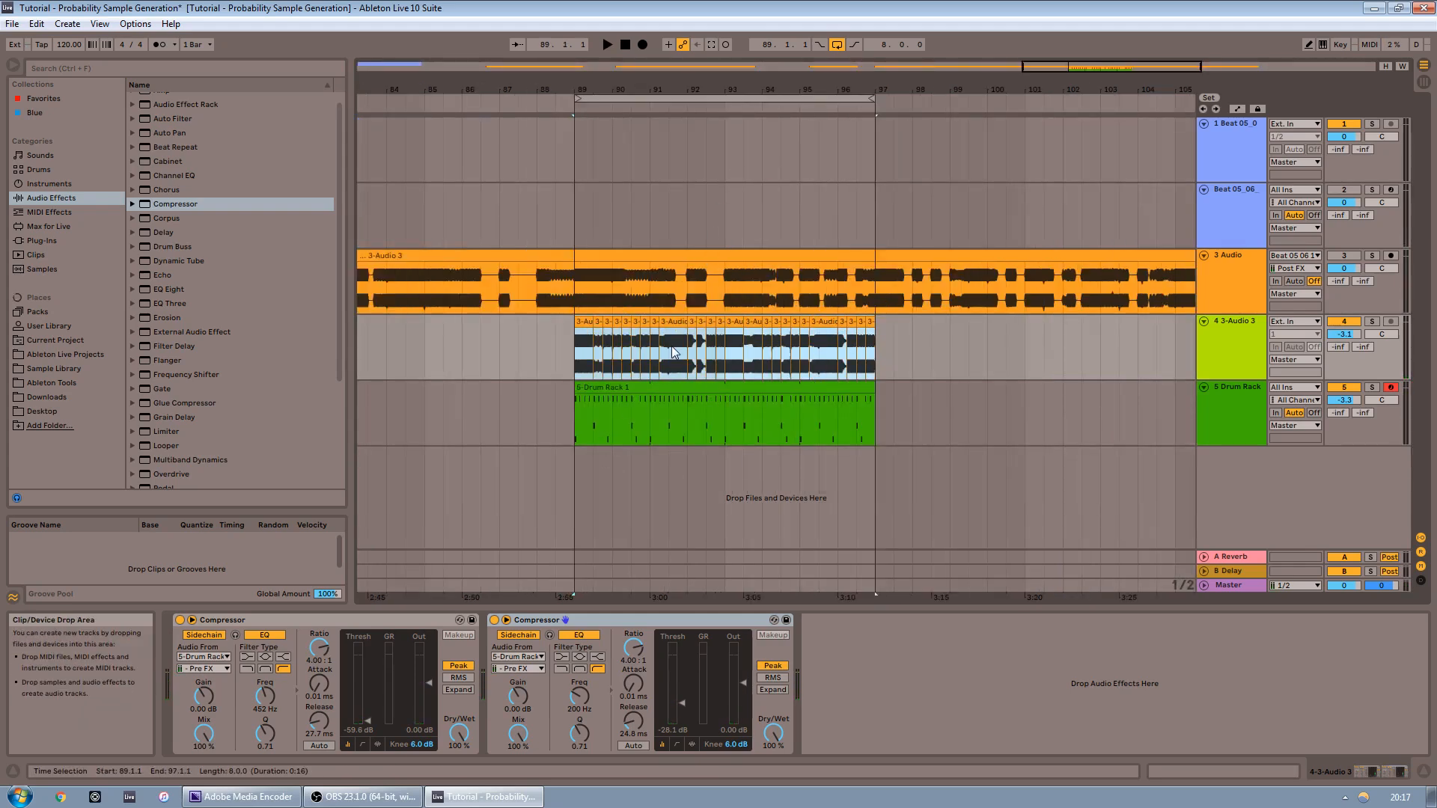
right_click(640, 322)
click(683, 445)
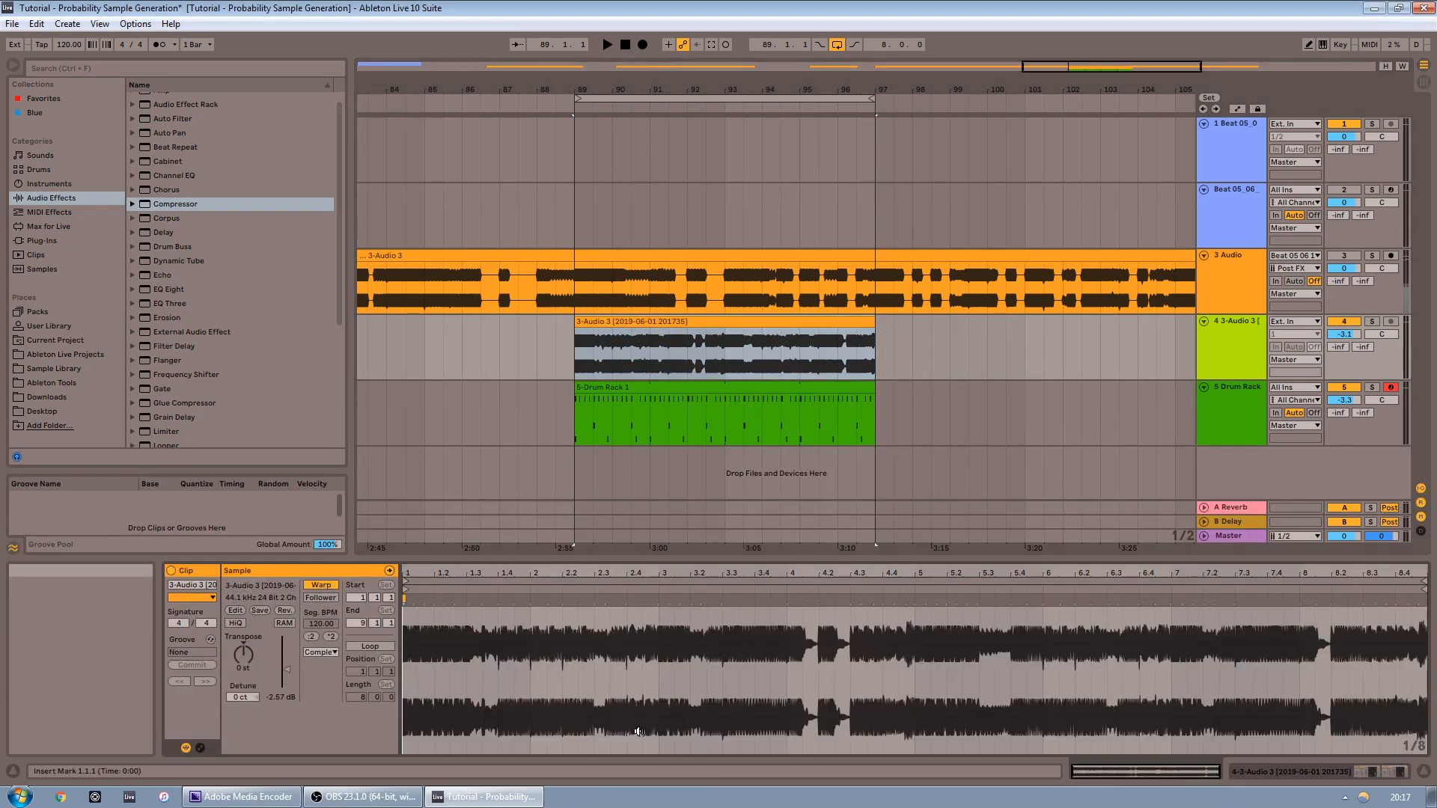
Set the consolidated clip's warp mode to Re-Pitch and raise the project tempo to 145 BPM
click(321, 653)
click(334, 702)
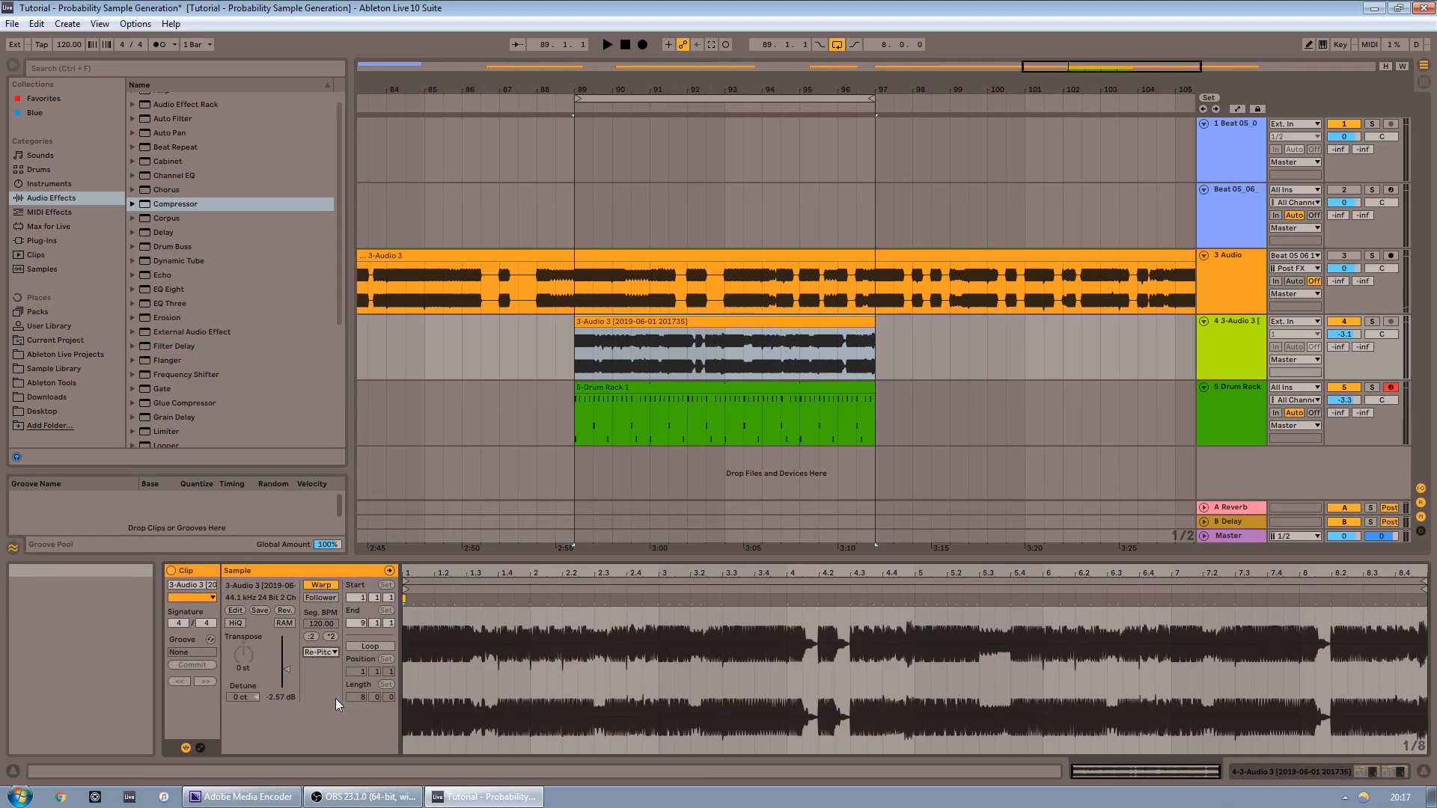
click(599, 434)
click(608, 368)
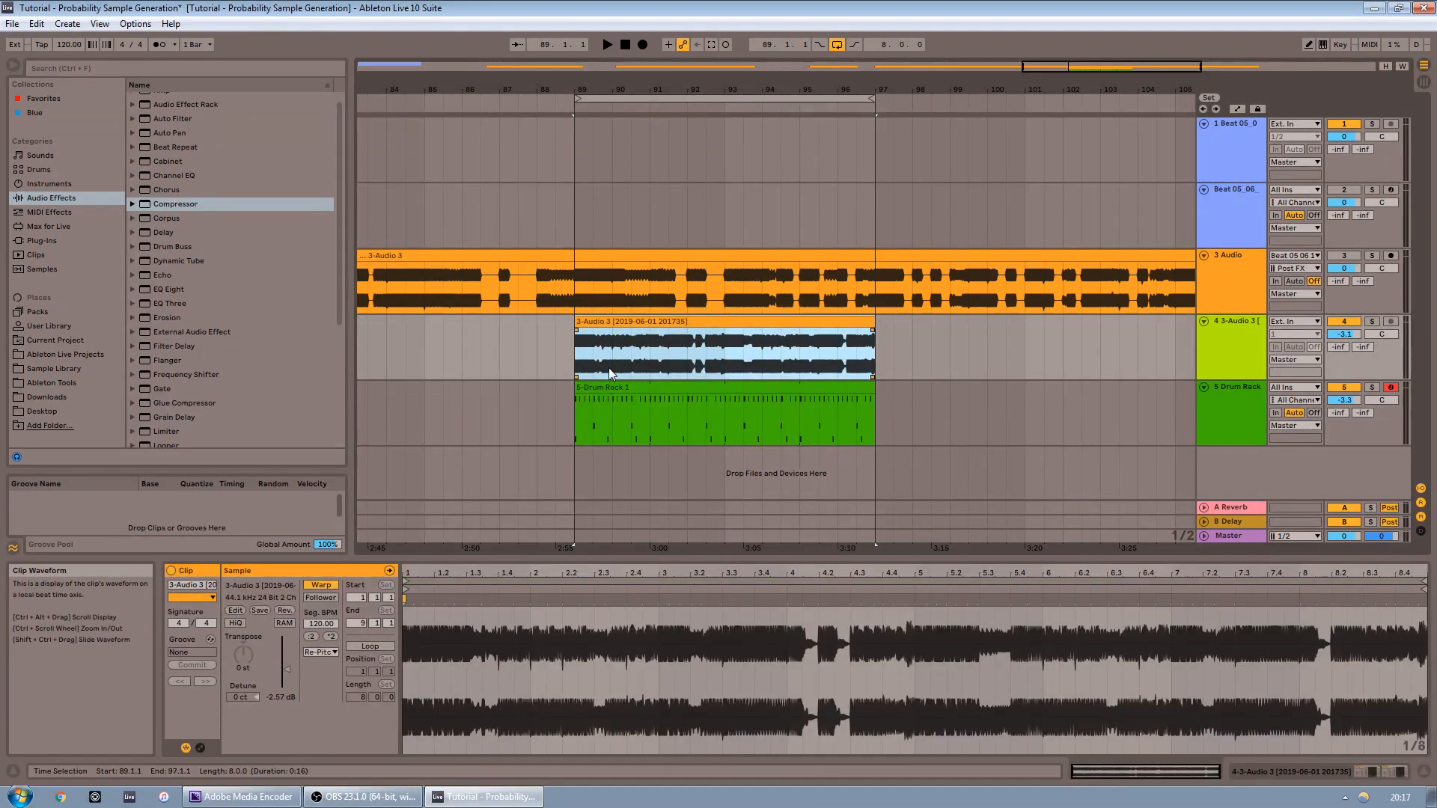
click(58, 45)
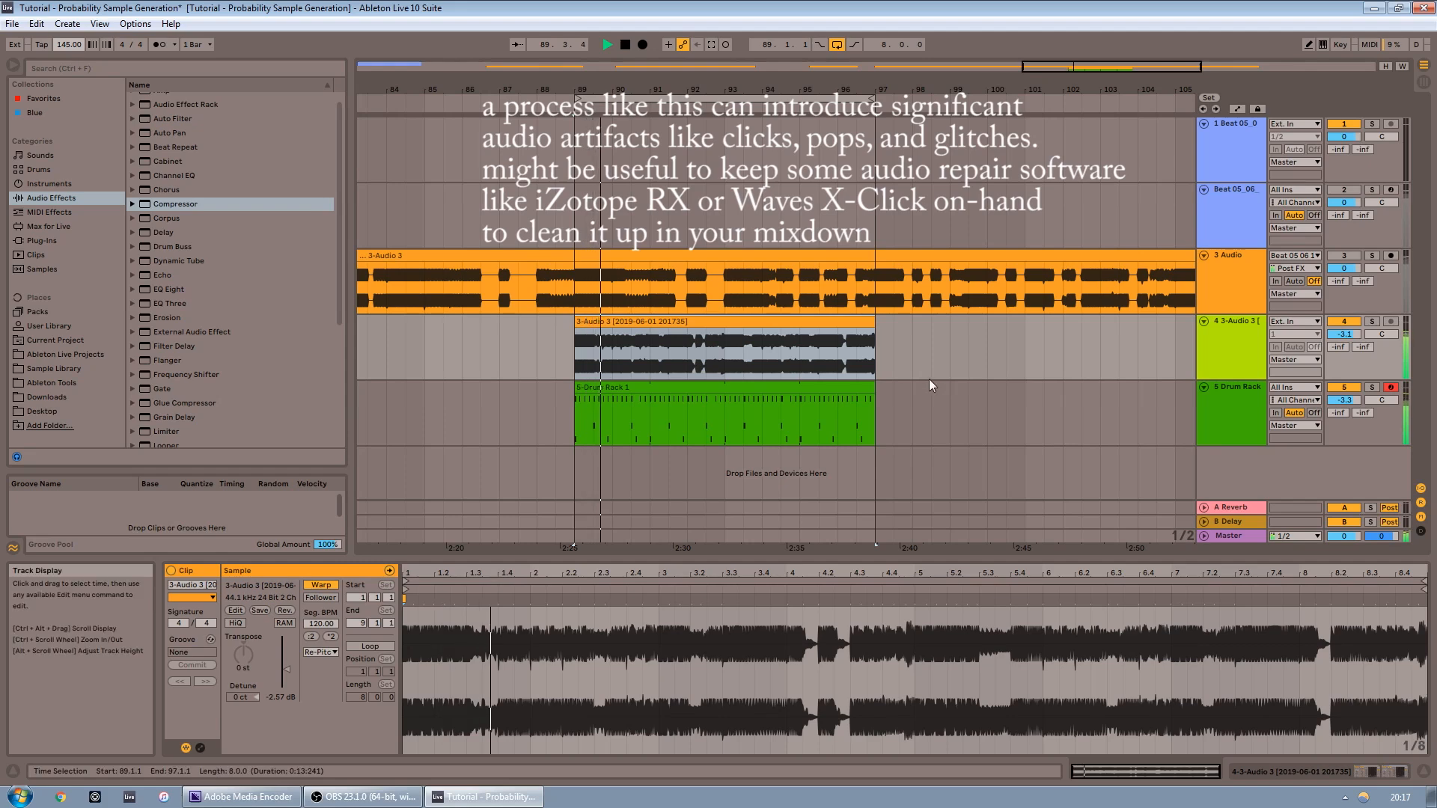
Select a short 0.2-bar slice of the consolidated clip and duplicate it several times to make a stutter
click(702, 322)
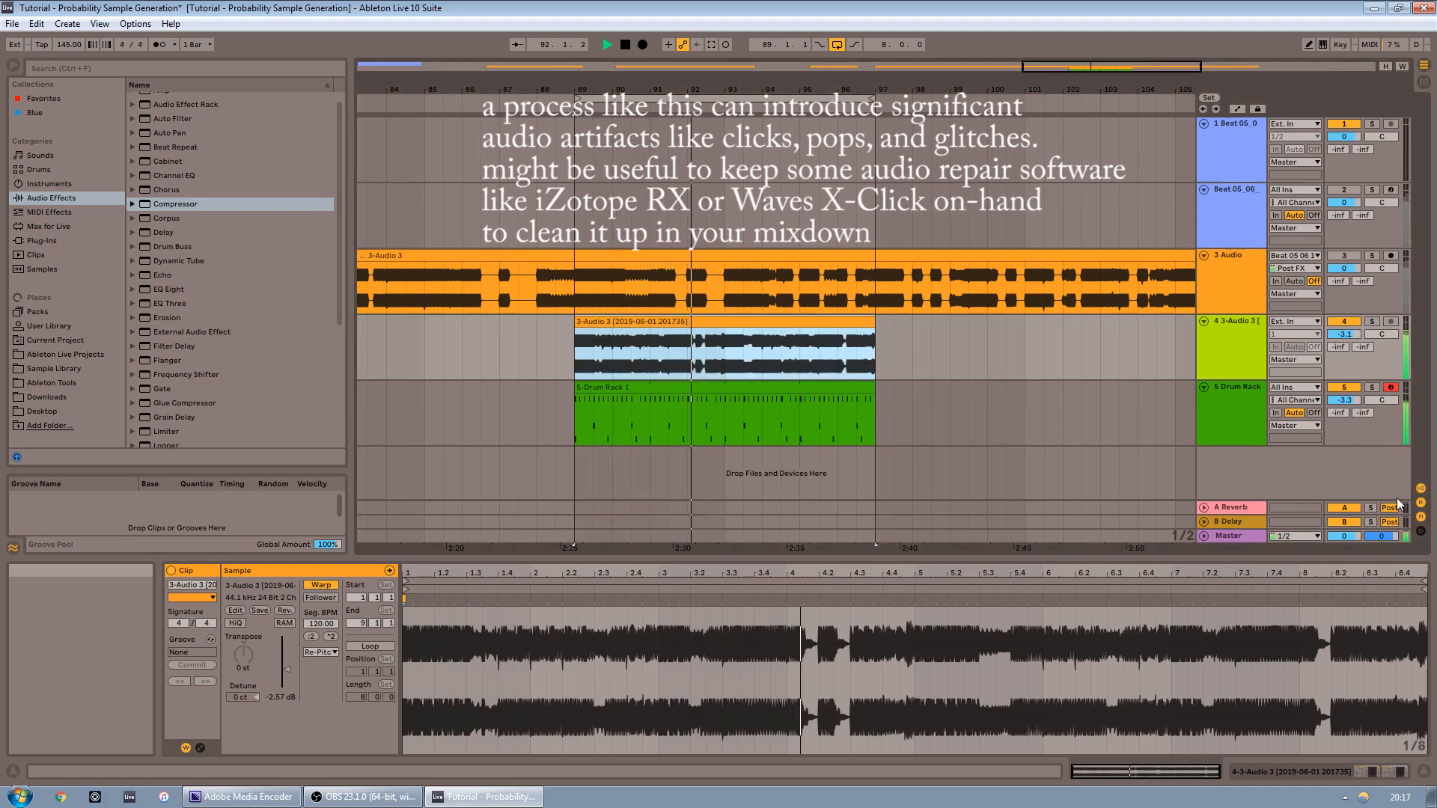
click(1230, 536)
click(1394, 772)
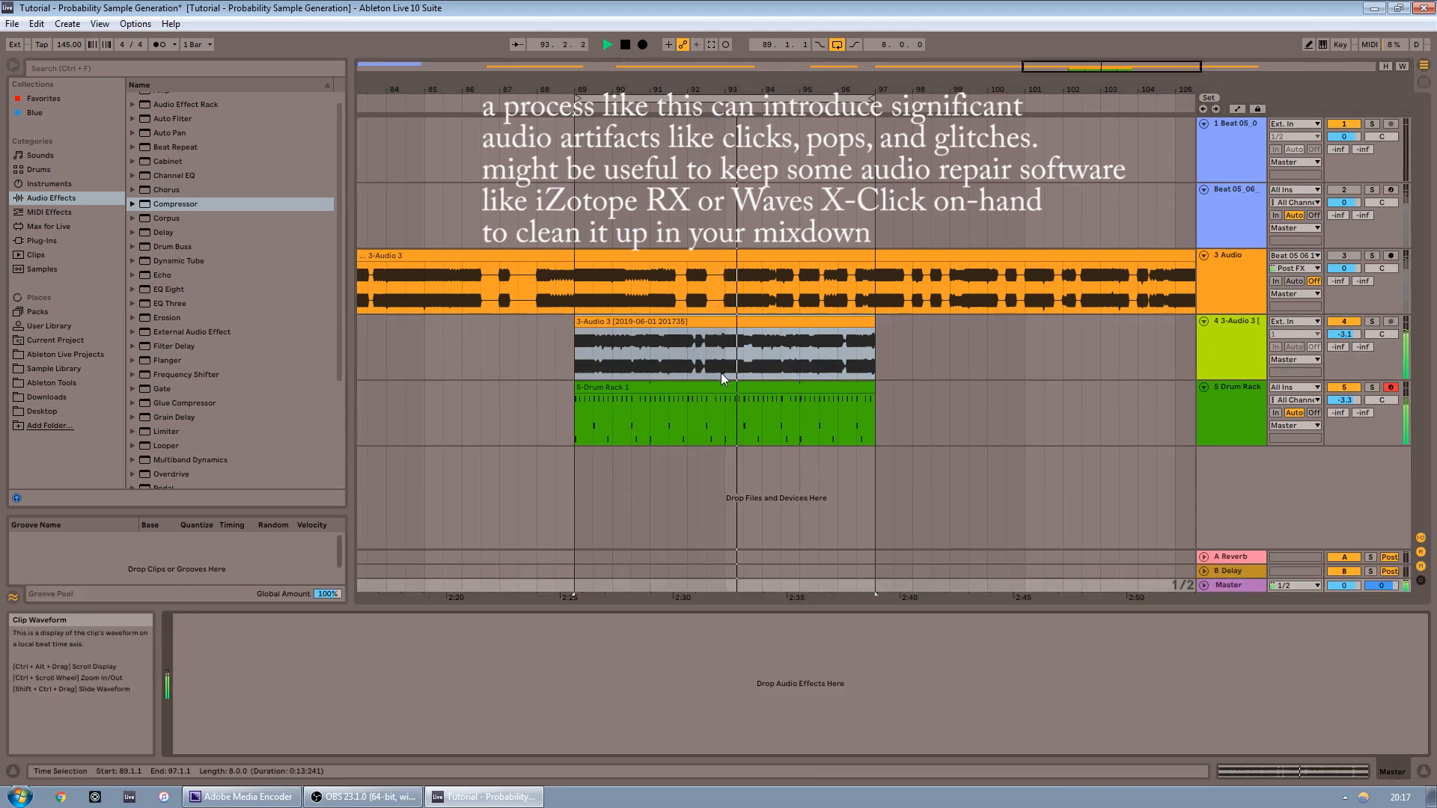
drag(744, 353, 780, 358)
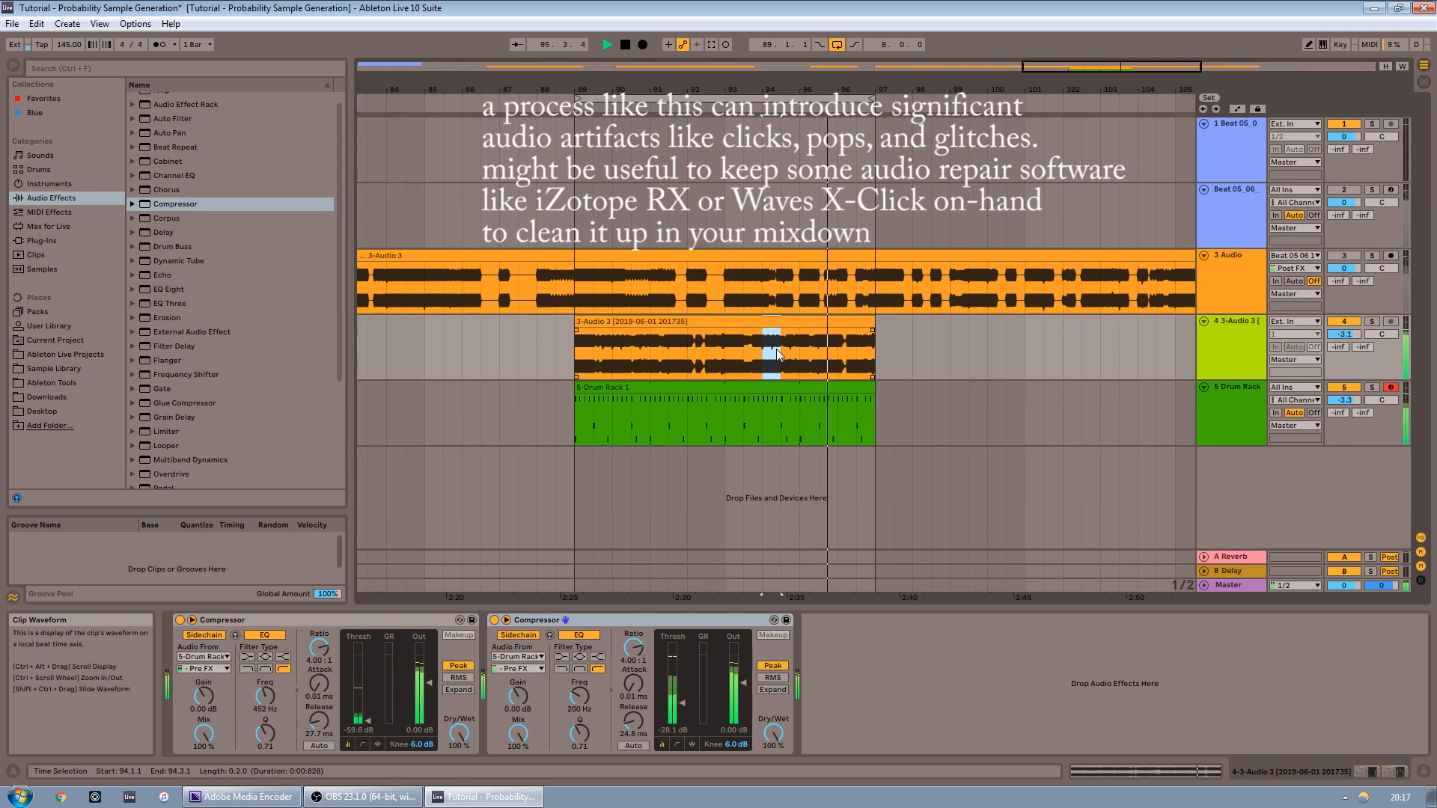
key(space)
drag(759, 360, 781, 362)
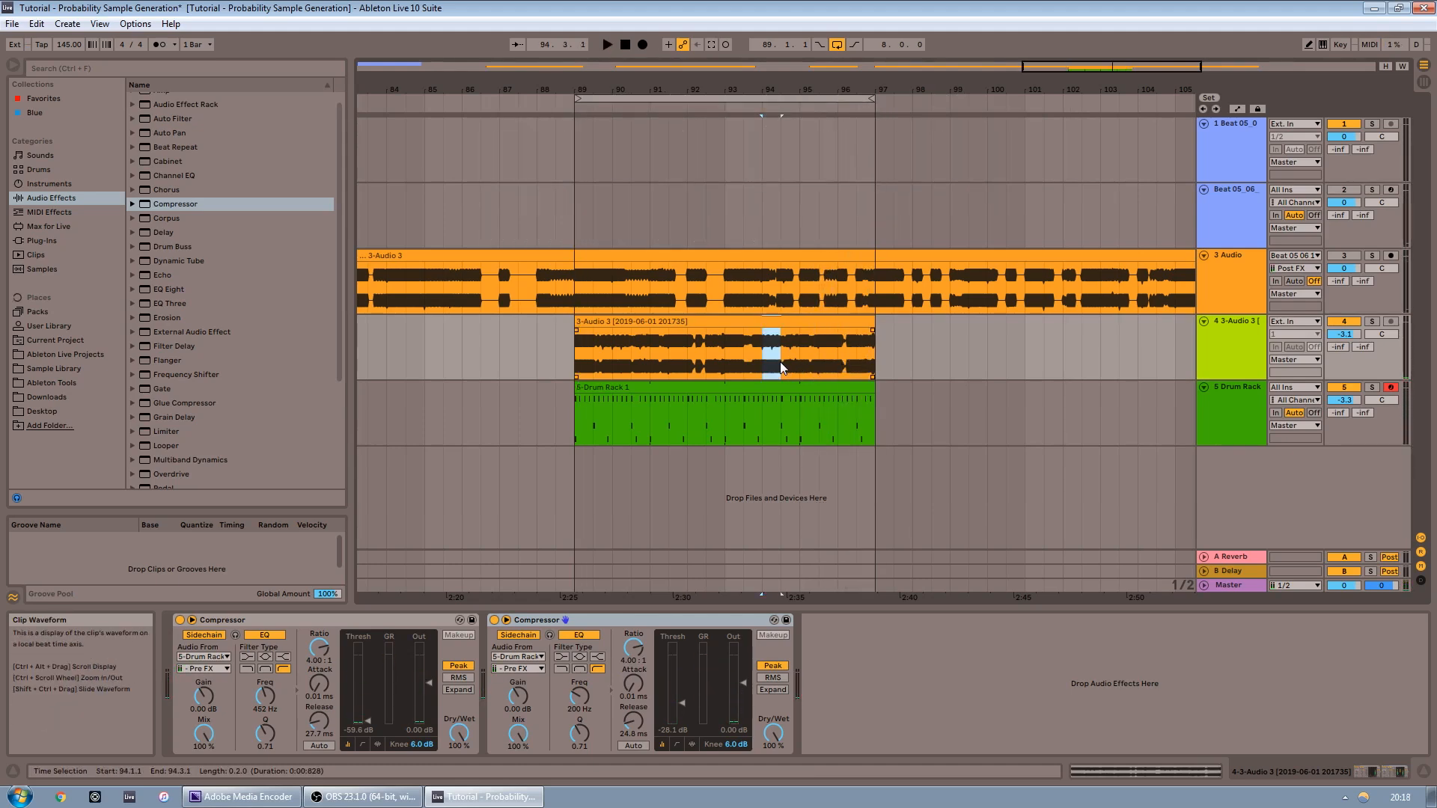
key(ctrl+v)
key(ctrl+d)
key(ctrl+d)
key(ctrl+d)
key(ctrl+d)
key(ctrl+d)
key(ctrl+d)
key(ctrl+d)
key(ctrl+d)
key(ctrl+d)
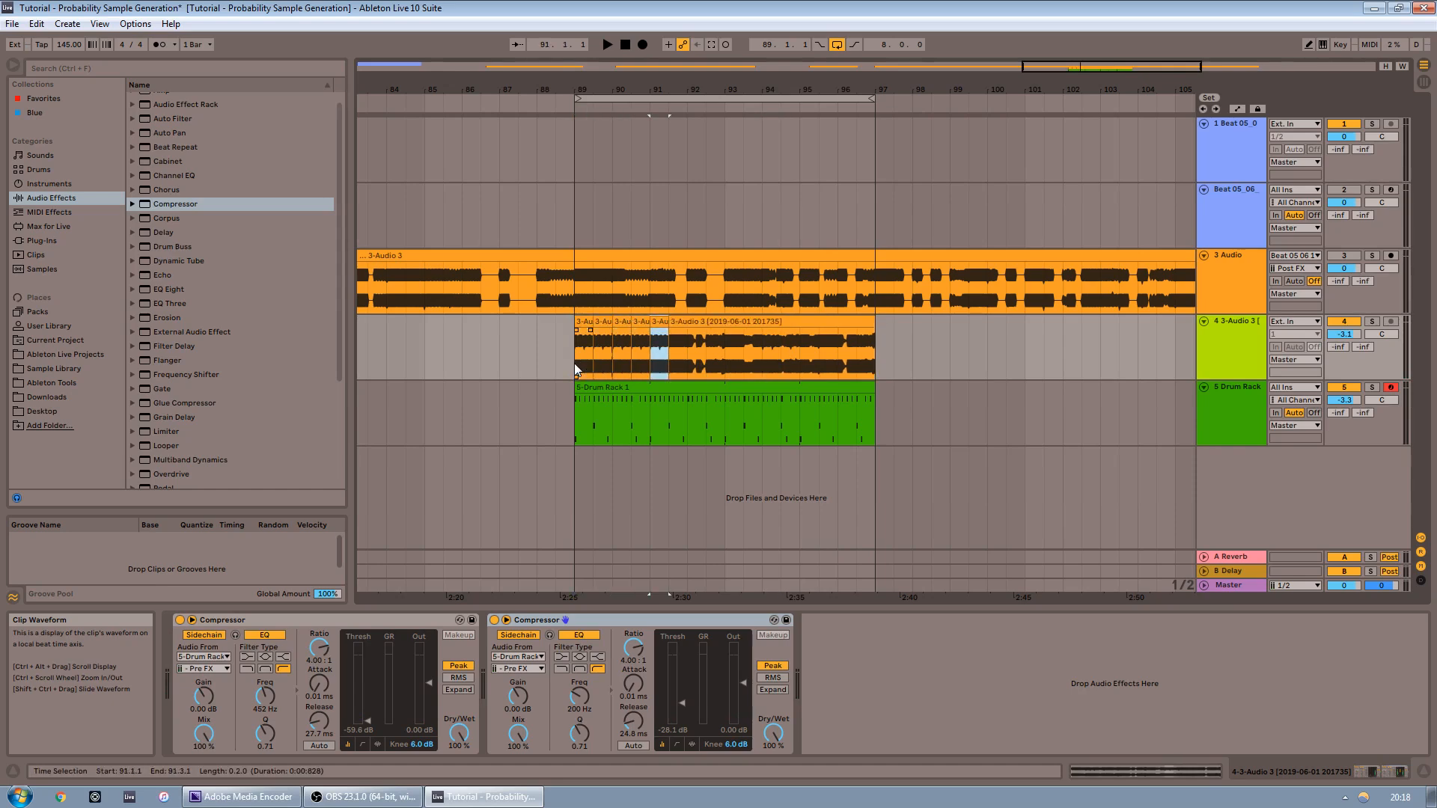
key(ctrl+d)
Undo the last three duplications and duplicate the slice three times again, playing back the result
key(ctrl+z)
key(ctrl+z)
key(ctrl+z)
key(ctrl+z)
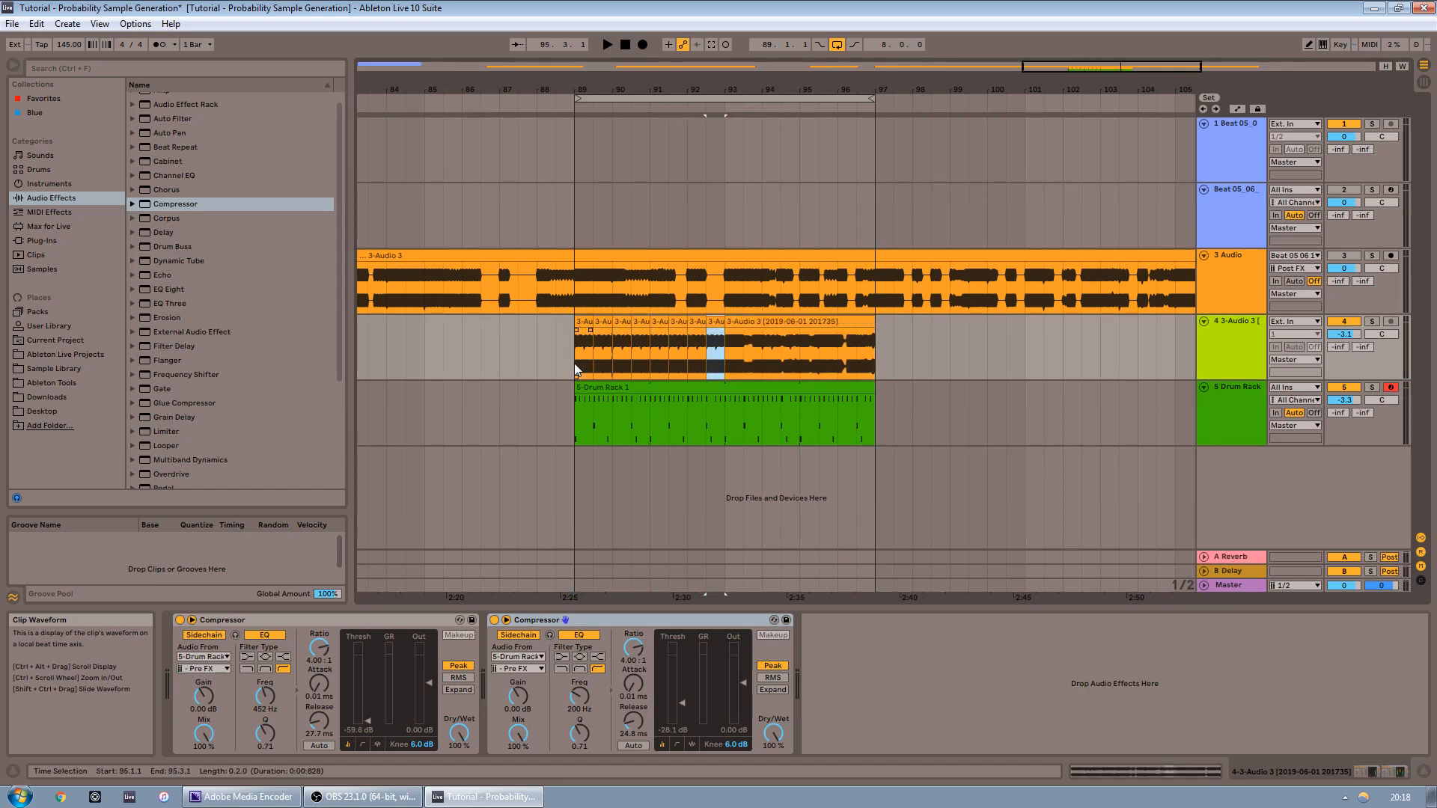
key(ctrl+d)
key(ctrl+d)
key(ctrl+d)
key(ctrl+d)
key(ctrl+d)
key(ctrl+d)
key(ctrl+d)
key(ctrl+d)
key(ctrl+d)
click(547, 356)
key(space)
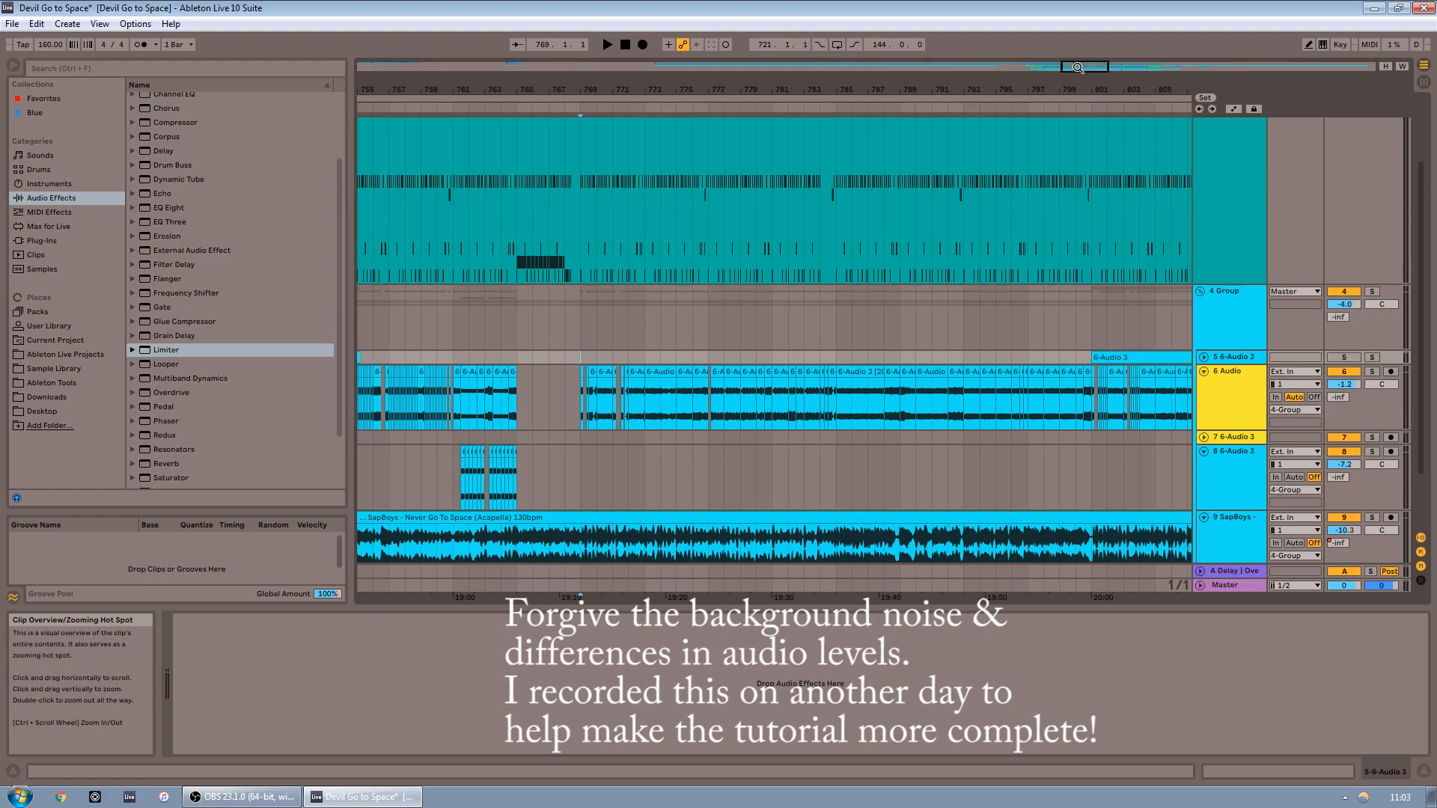
Browse along the arrangement of the Devil Go to Space project to examine its chopped audio tracks
drag(1072, 66, 1073, 33)
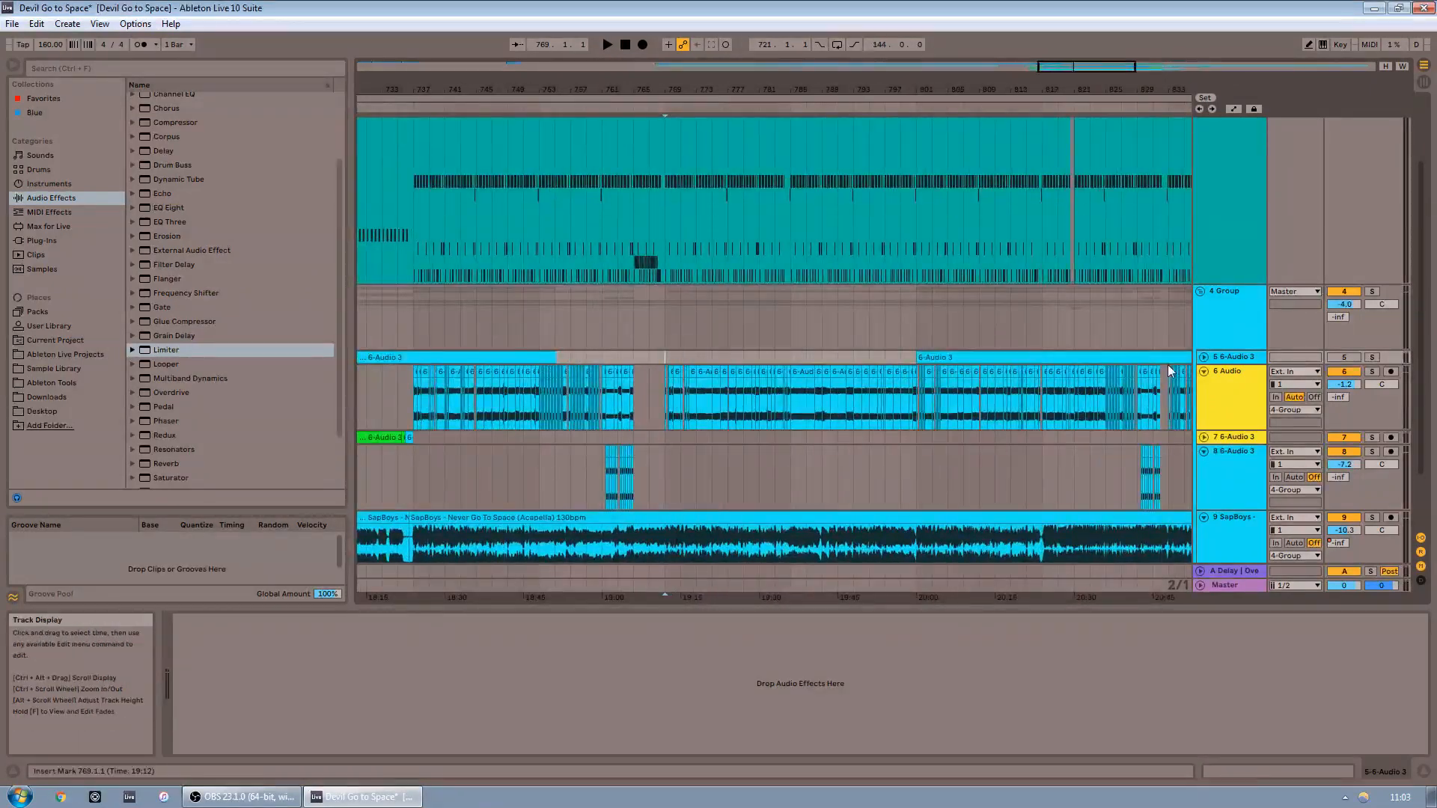
click(1204, 357)
drag(1151, 79, 1084, 66)
drag(897, 87, 879, 85)
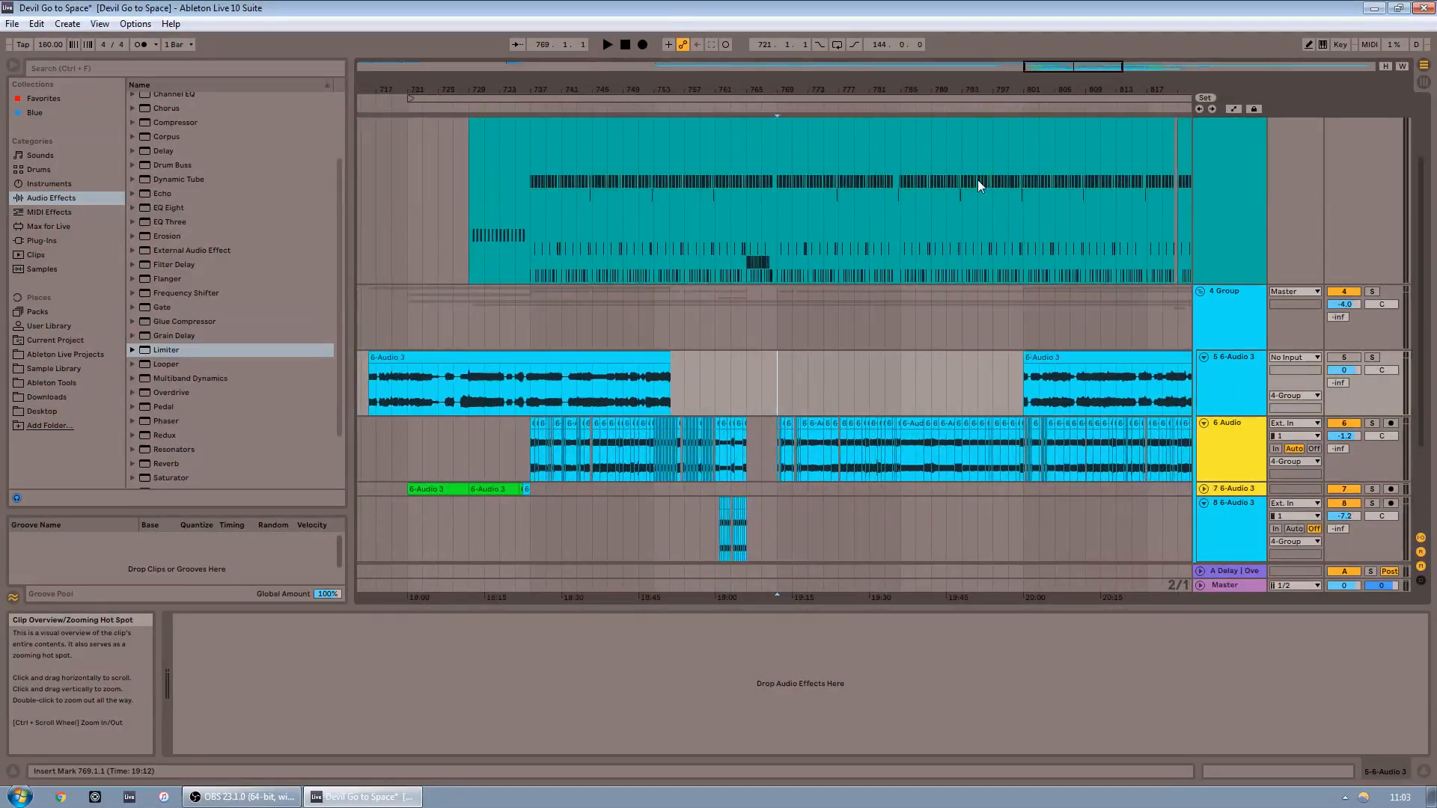
scroll(746, 433, down, 3)
drag(1019, 86, 1138, 84)
drag(581, 277, 1214, 290)
click(1129, 278)
drag(1184, 68, 1195, 81)
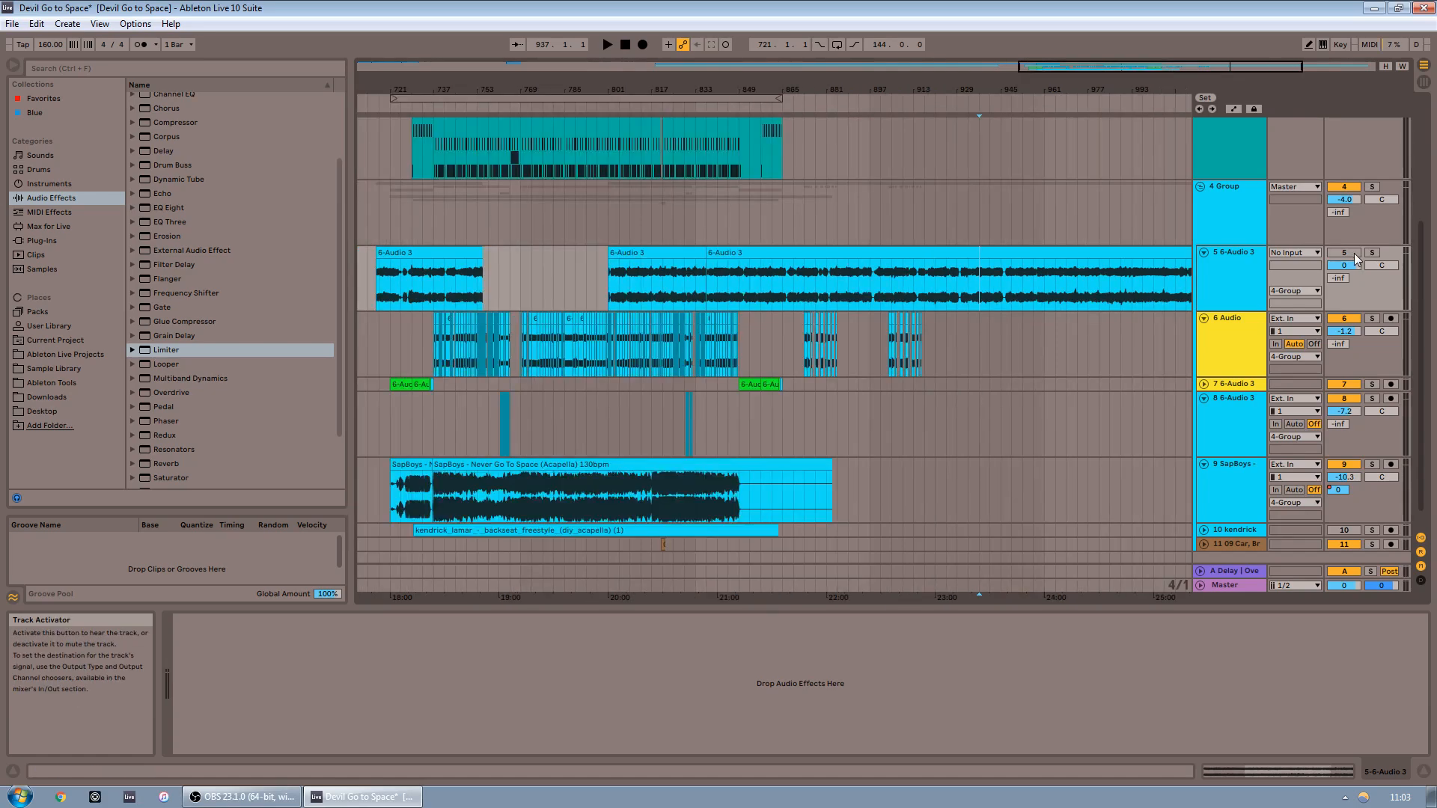
Solo and audition the 6-Audio 3 track, releasing the solo when done
click(1349, 253)
click(1373, 253)
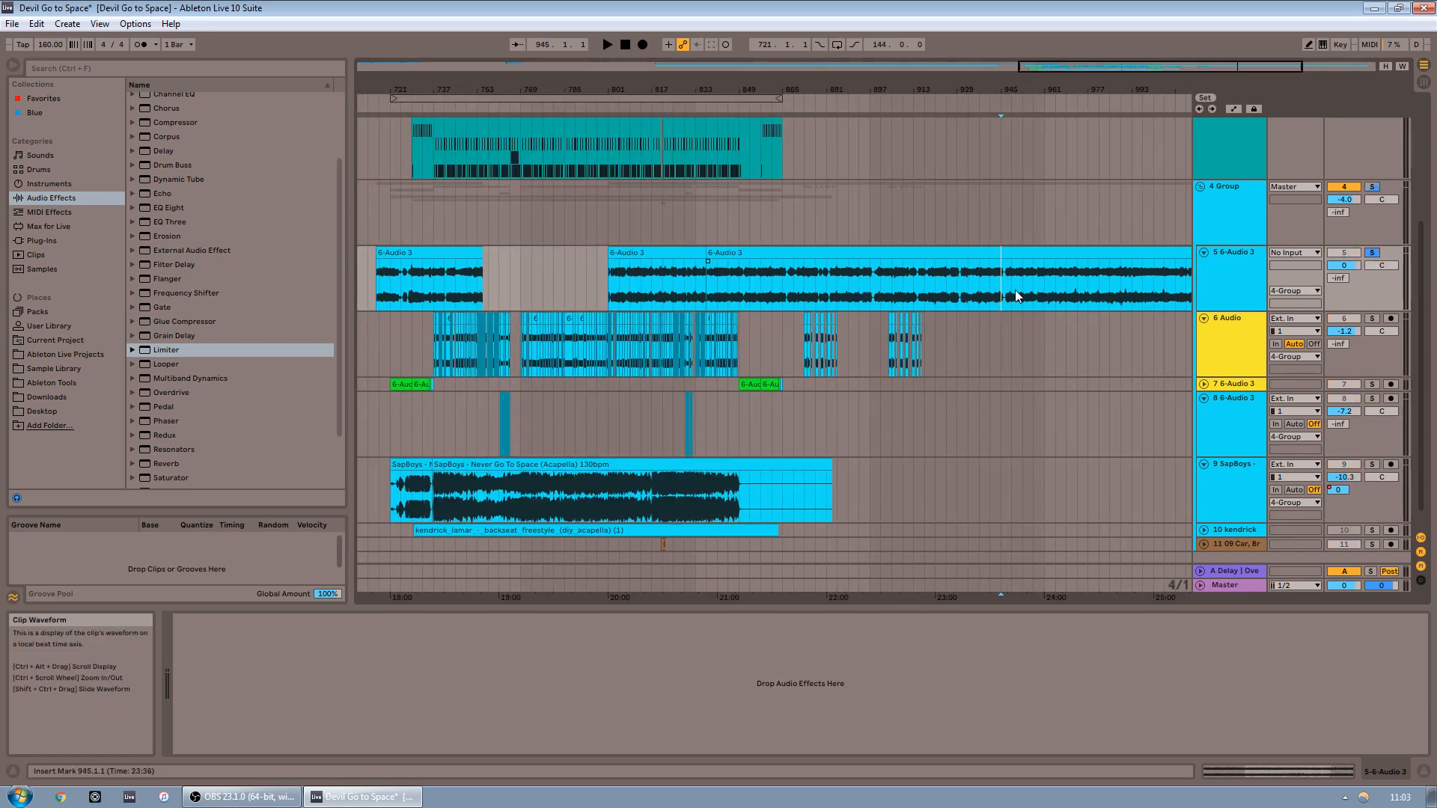
key(space)
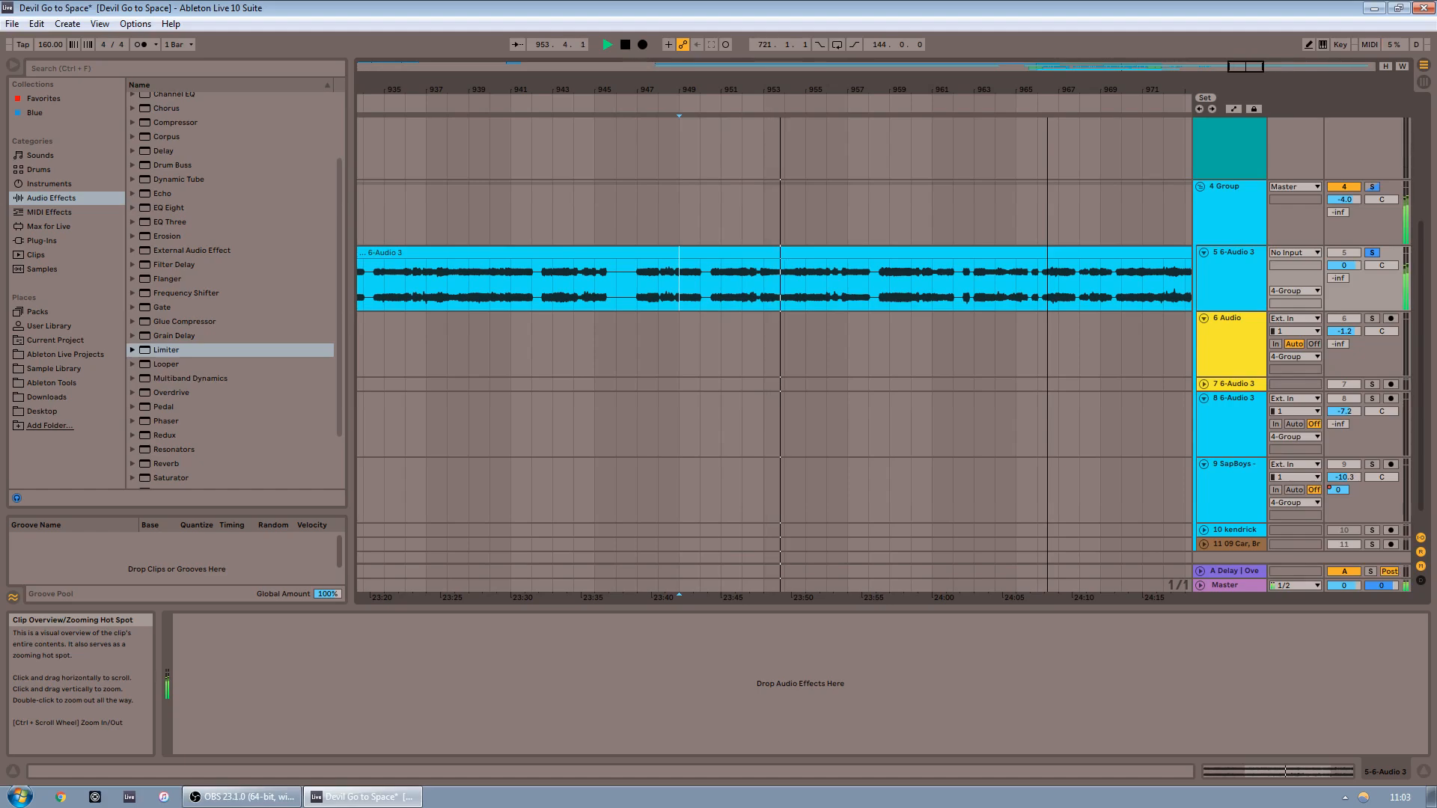
mouse_move(1246, 67)
mouse_down()
mouse_move(1249, 18)
mouse_move(1261, 44)
mouse_up()
click(984, 105)
drag(1283, 66, 1304, 107)
click(818, 101)
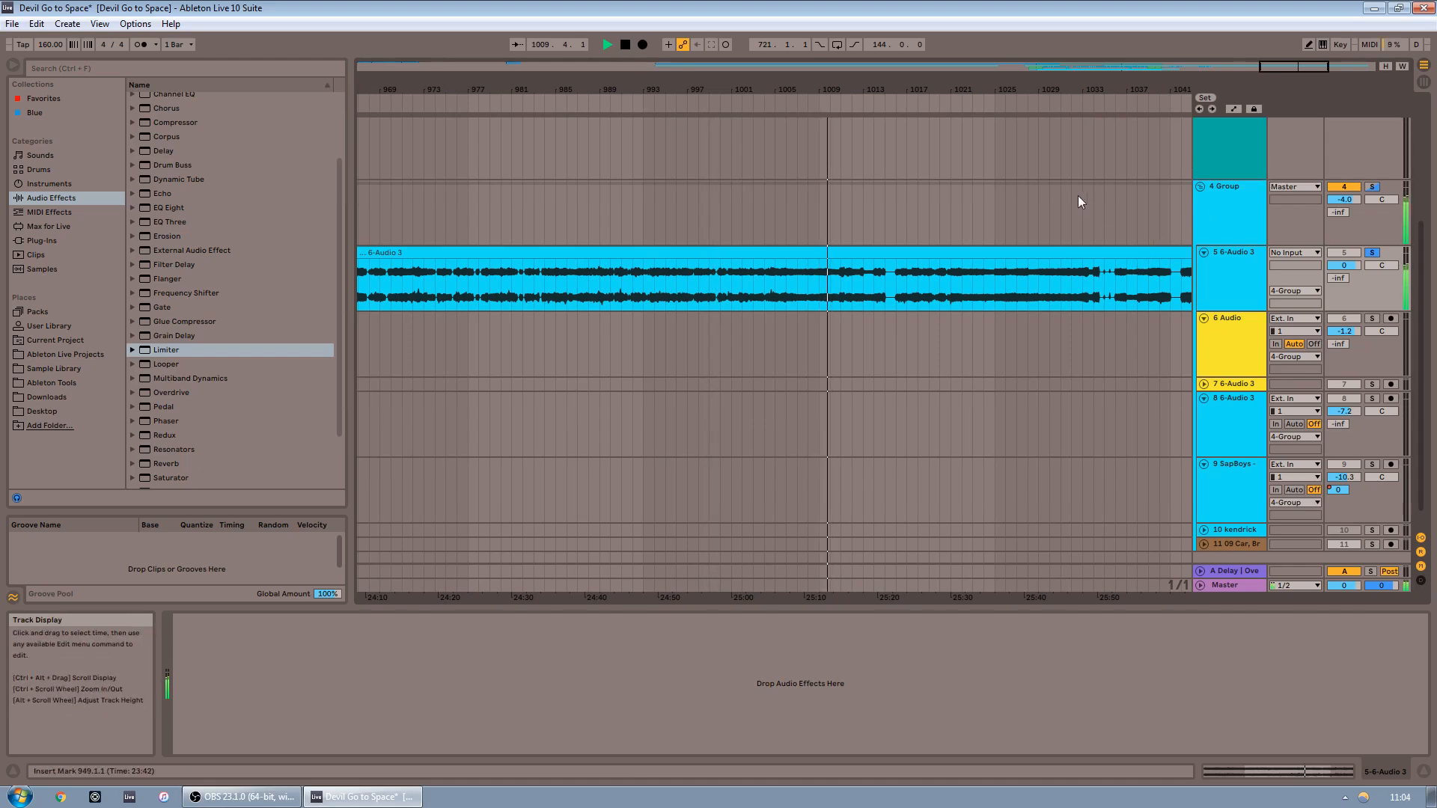
mouse_move(1302, 67)
mouse_down()
mouse_move(1301, 125)
mouse_move(1302, 69)
mouse_up()
key(space)
click(1372, 253)
double_click(1265, 66)
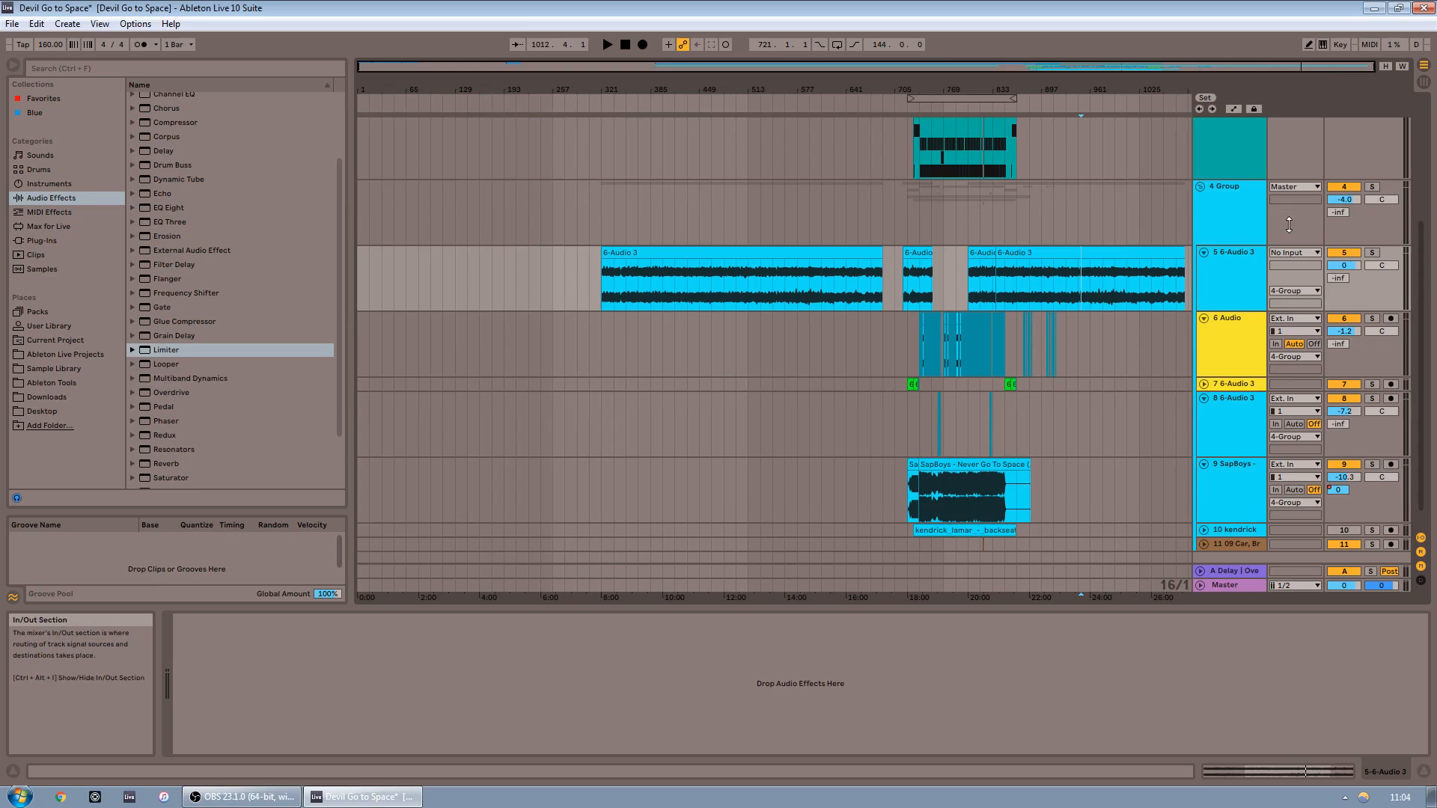
Examine the effect chains on the 6 Audio and 8 6-Audio 3 tracks
click(907, 351)
drag(1221, 68, 1063, 177)
click(725, 365)
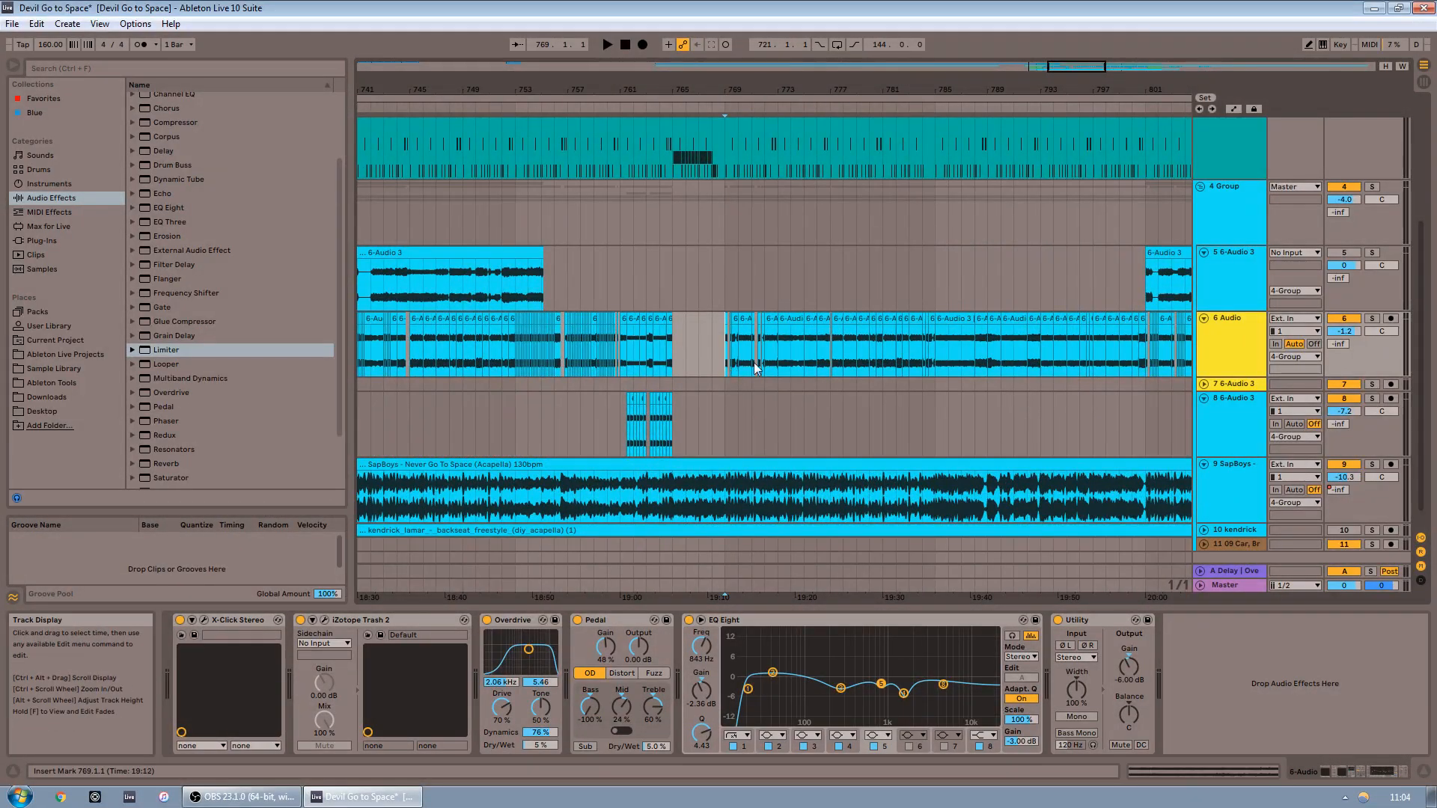
scroll(780, 256, down, 1)
click(723, 339)
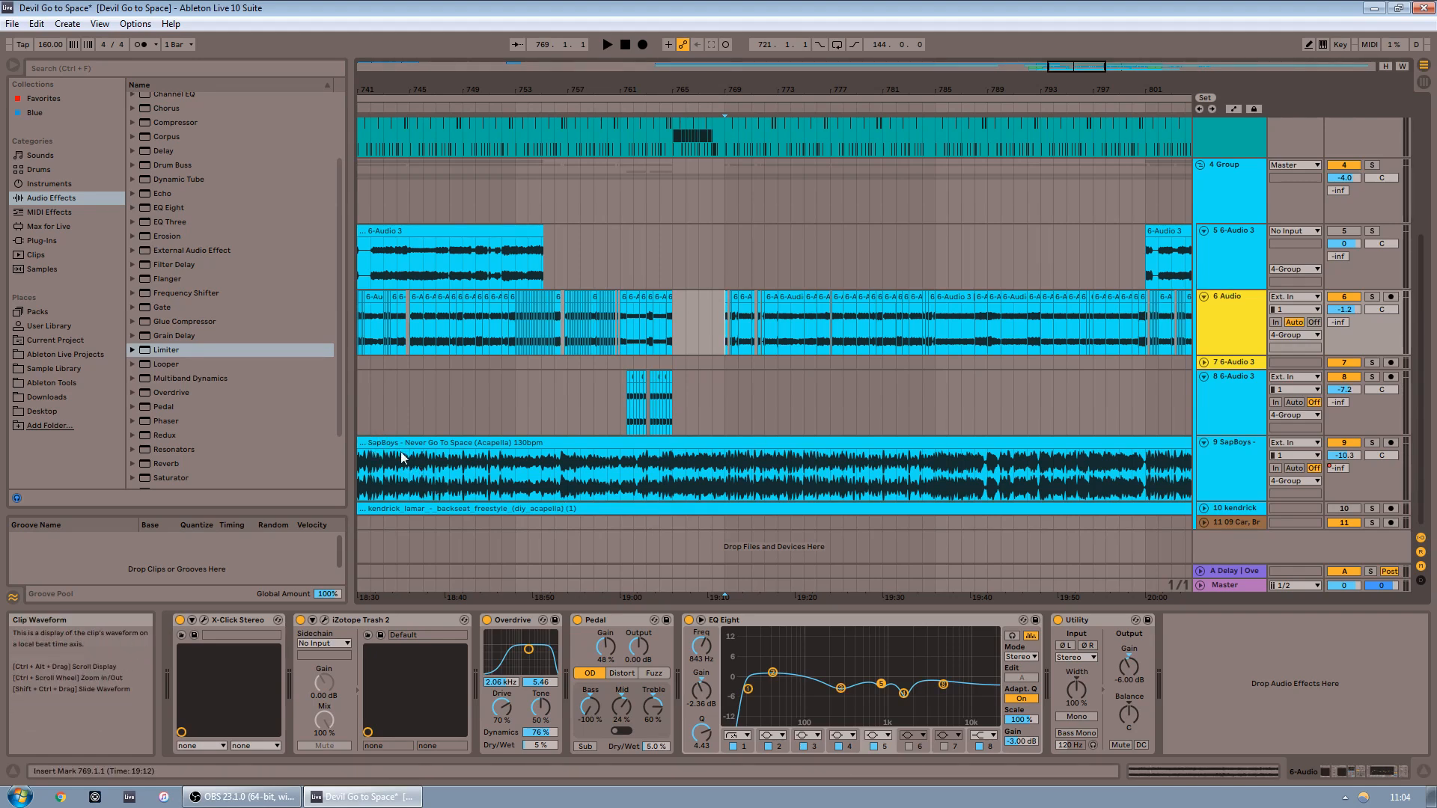
drag(578, 477, 641, 475)
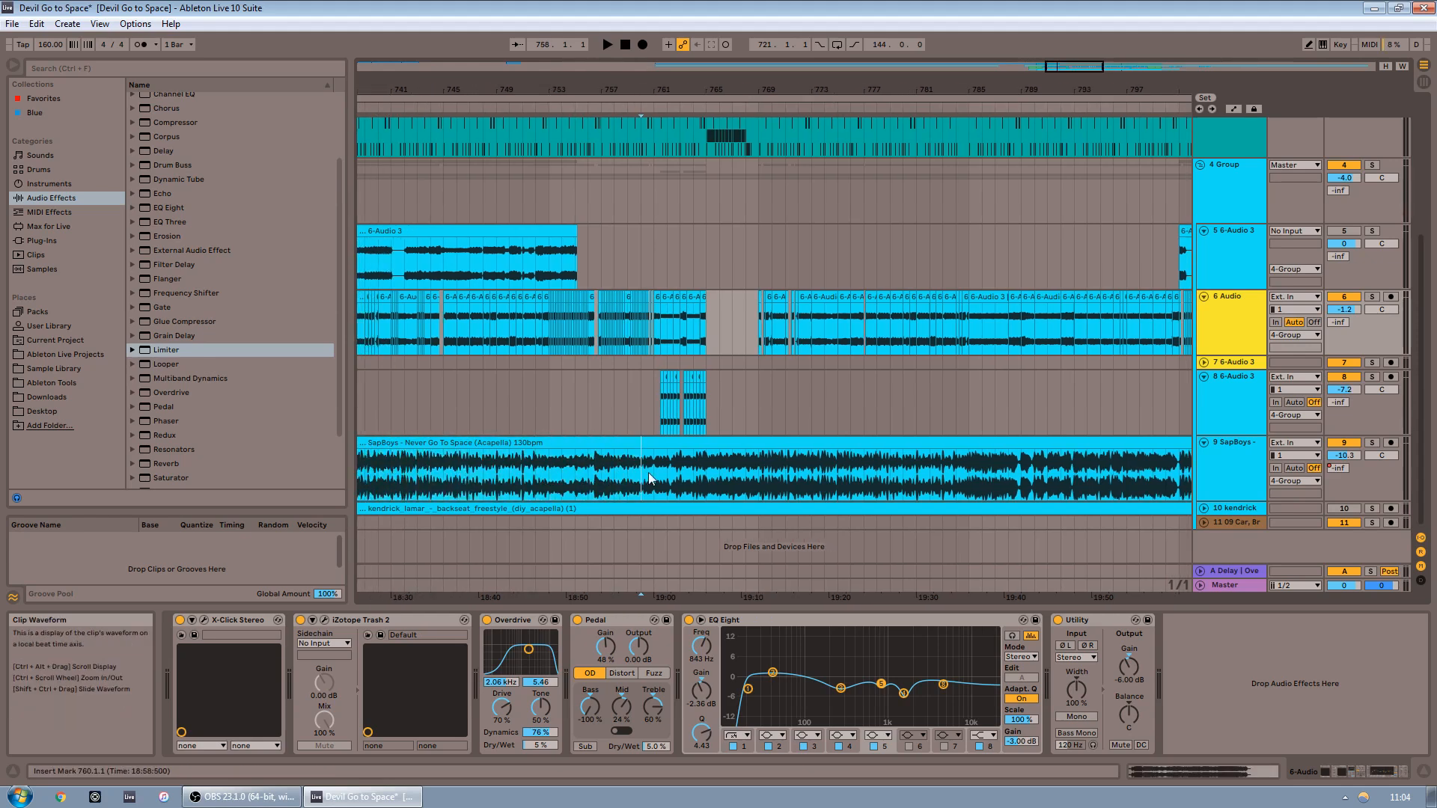
click(768, 407)
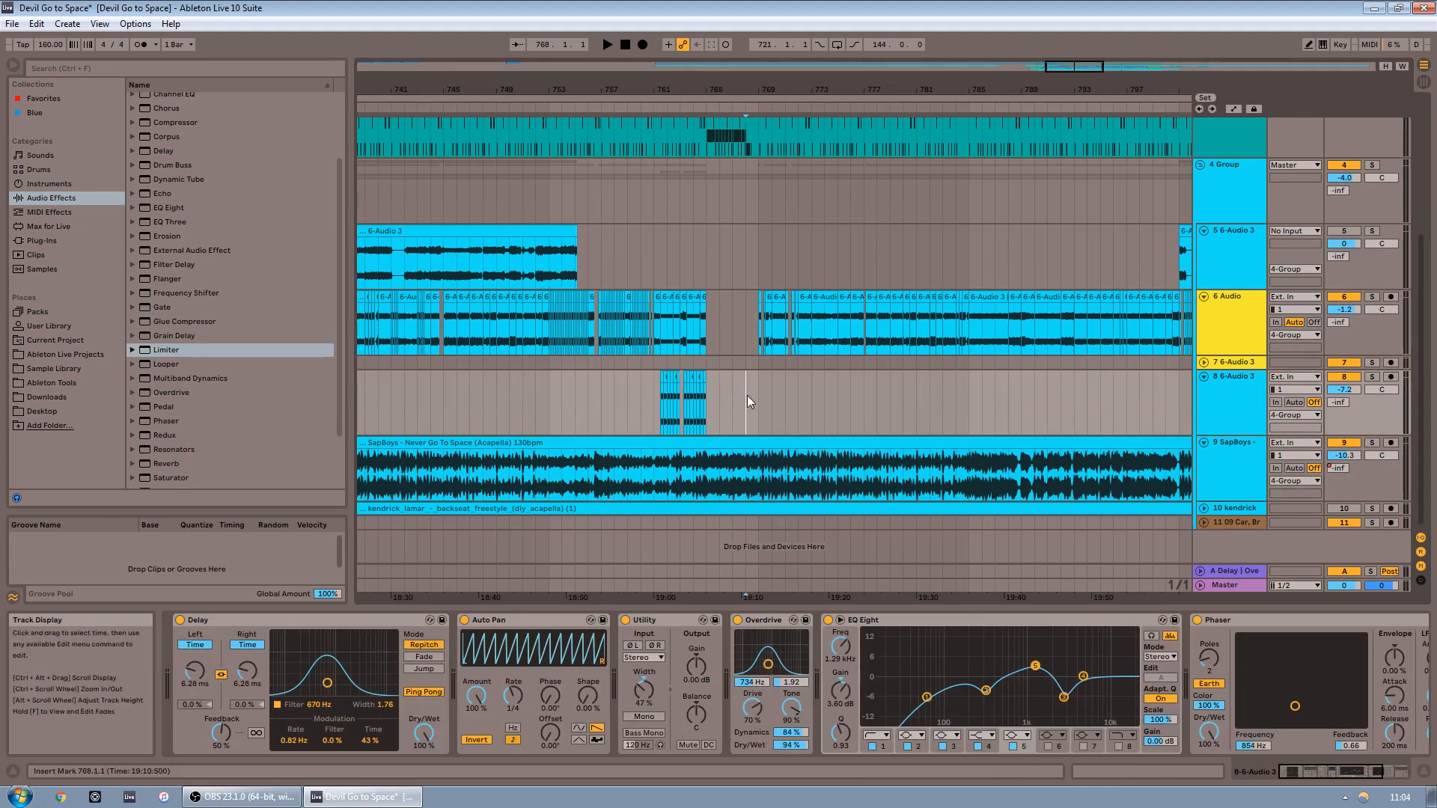
Navigate and zoom along the arrangement to the 6 Audio track's chopped clips, playing the section back and stopping
drag(788, 89, 658, 96)
drag(618, 398, 927, 394)
click(801, 381)
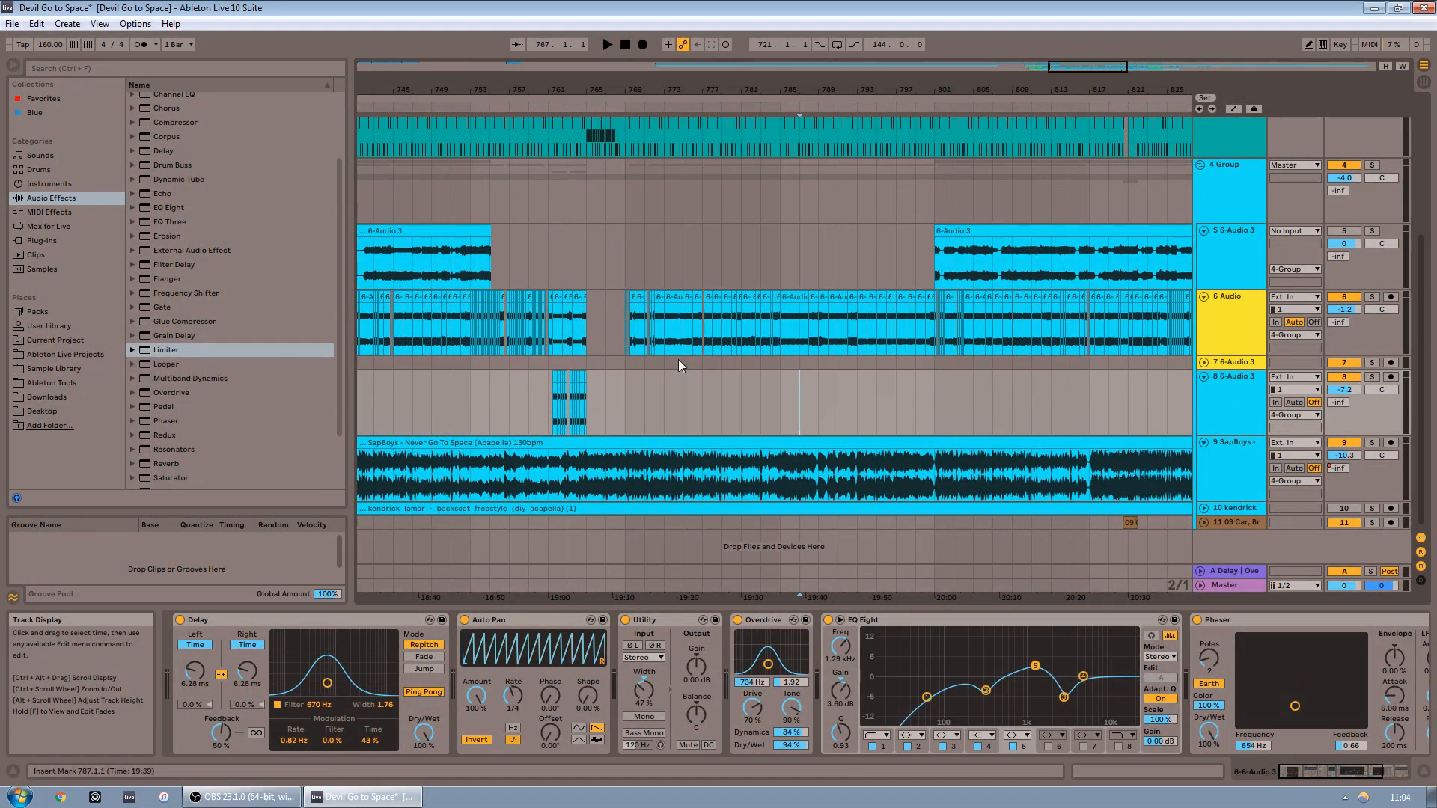
click(620, 322)
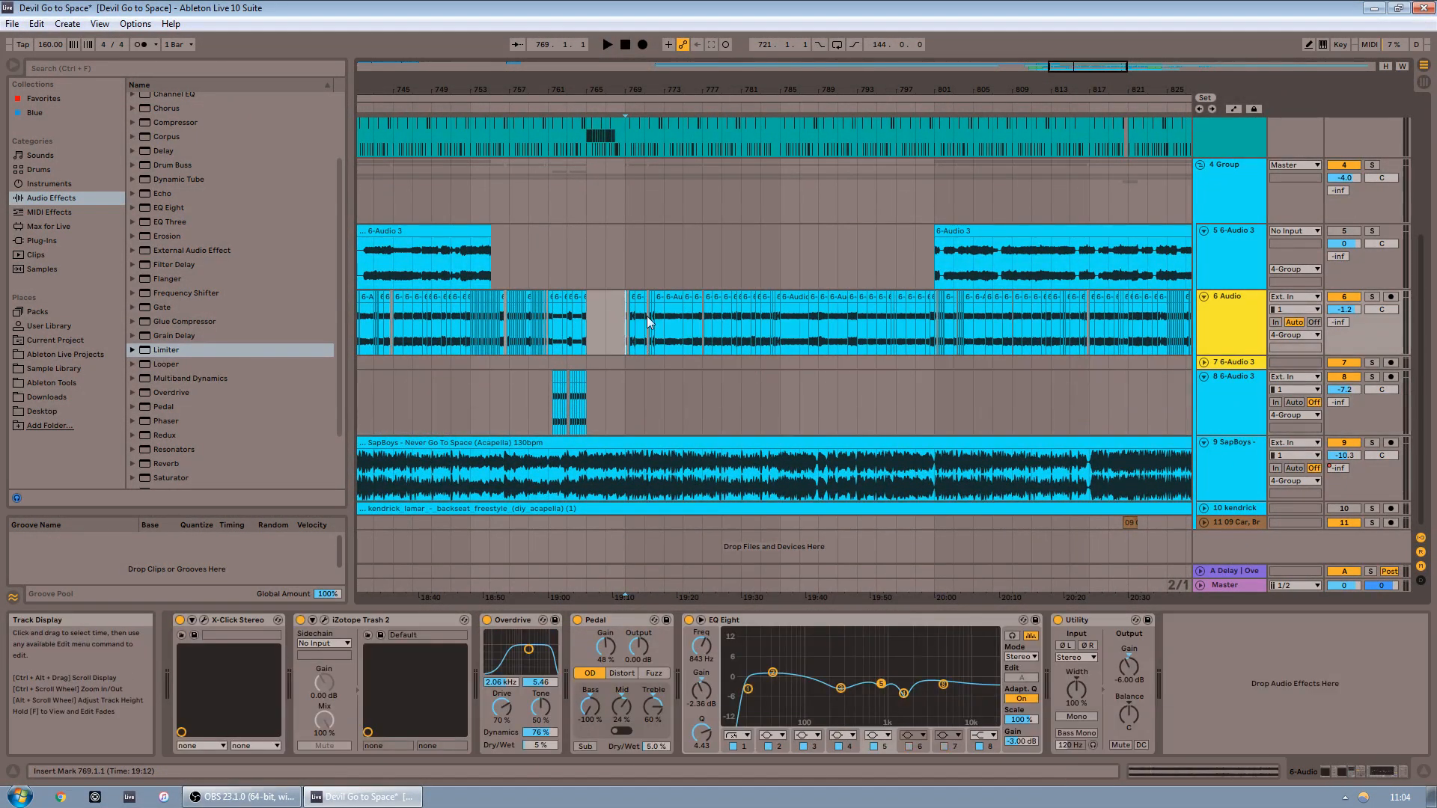
click(607, 46)
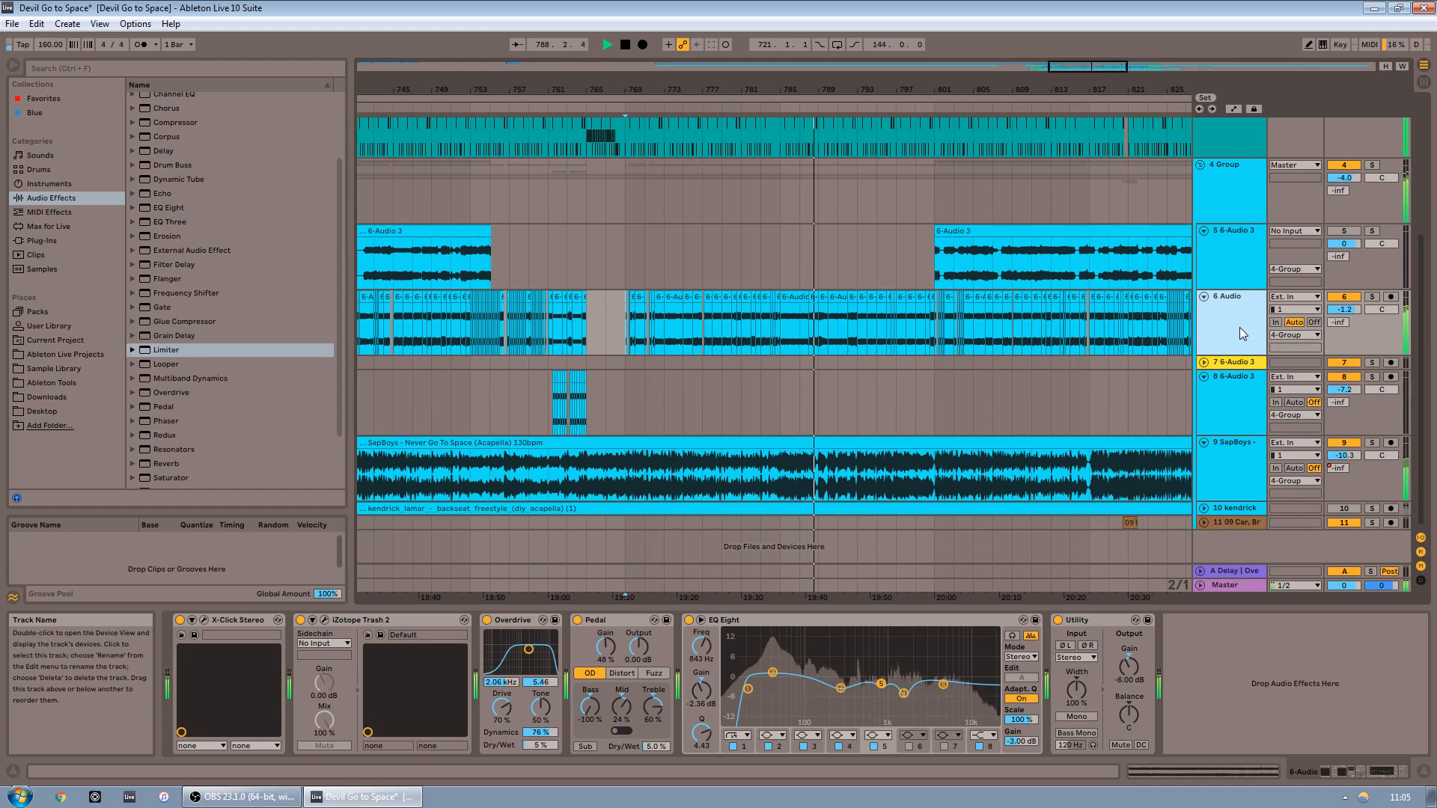
drag(1093, 66, 1092, 112)
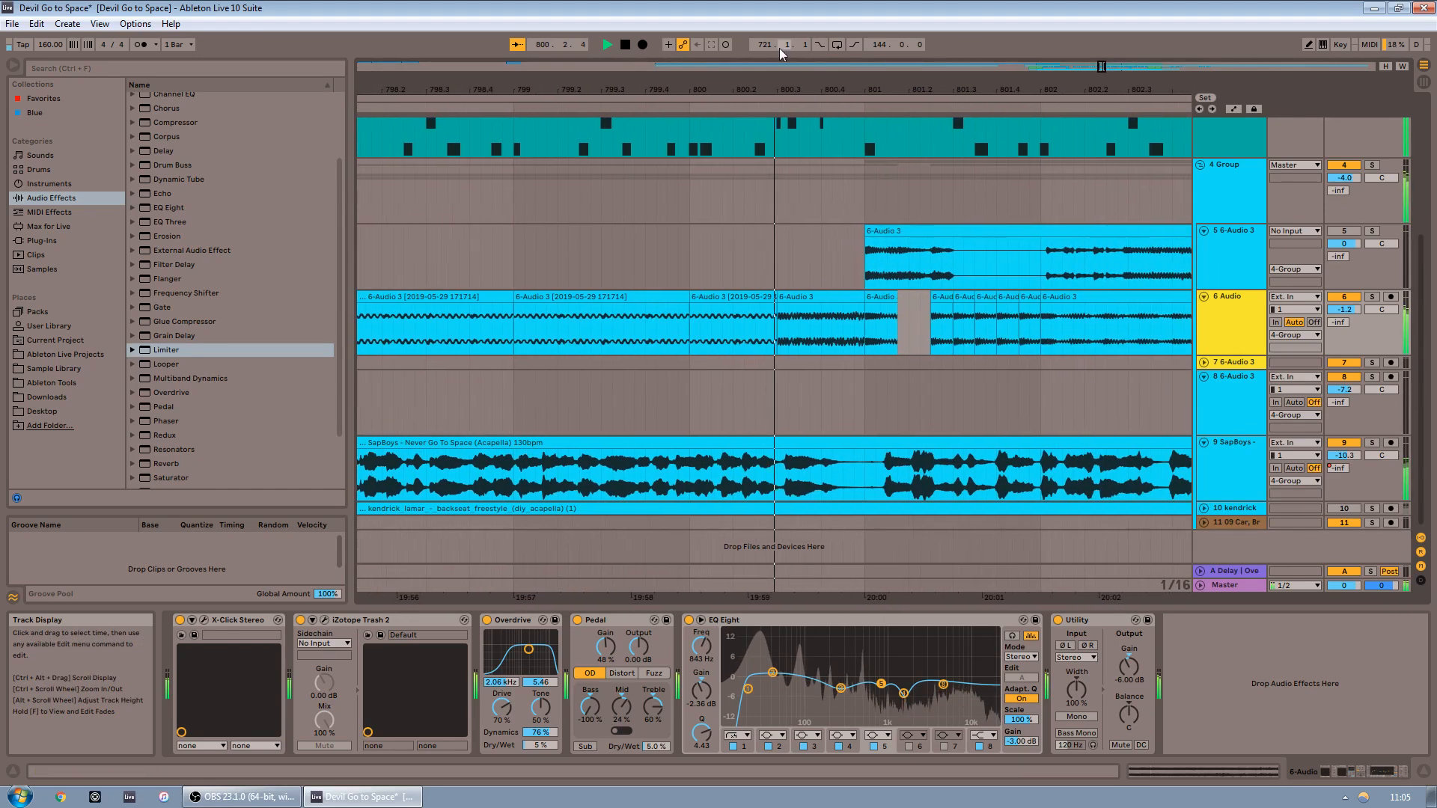
click(625, 45)
mouse_move(1098, 67)
mouse_down()
mouse_move(1099, 26)
mouse_move(1091, 90)
mouse_up()
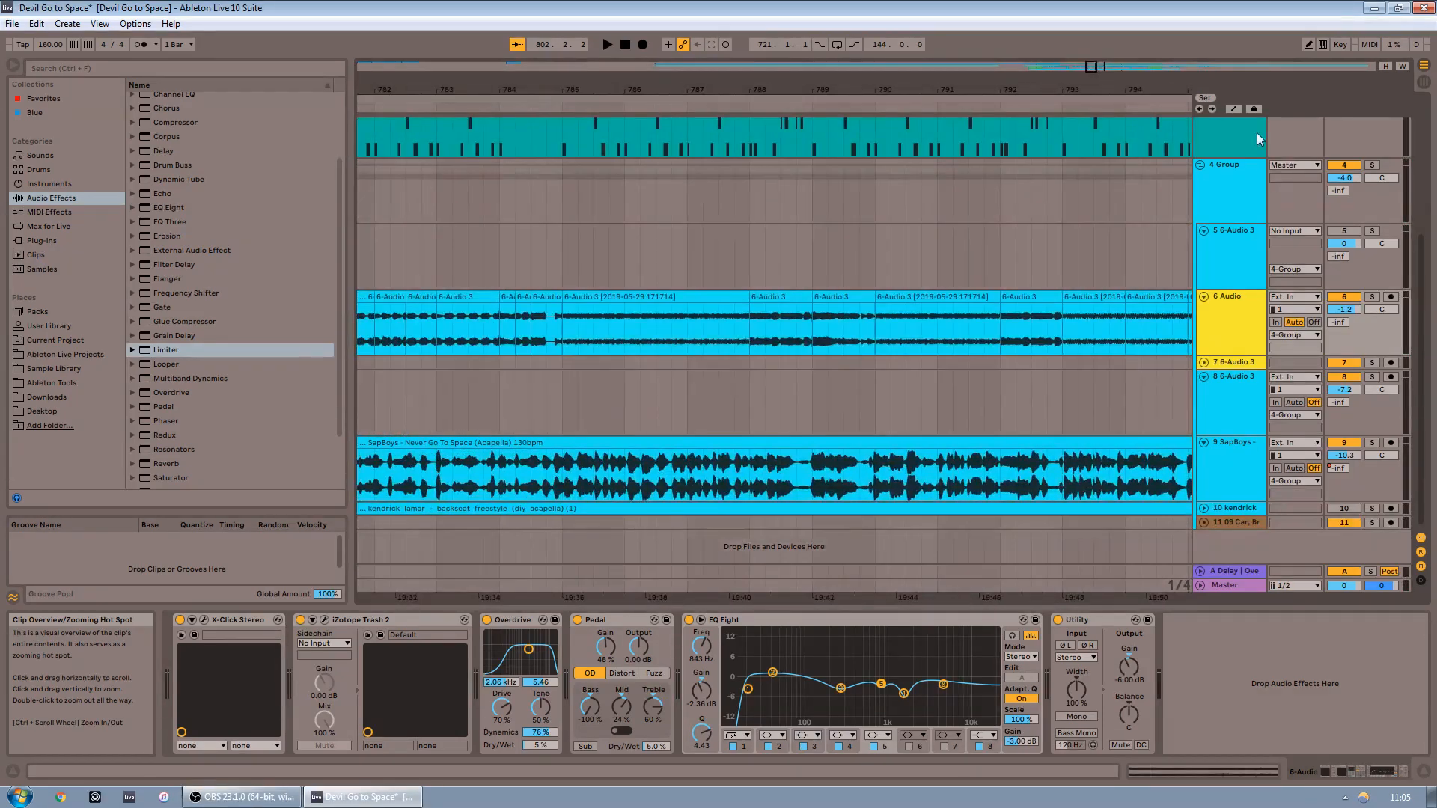
Solo the 6 Audio and 3 Drum Rack tracks and play the chopped section back together
click(603, 316)
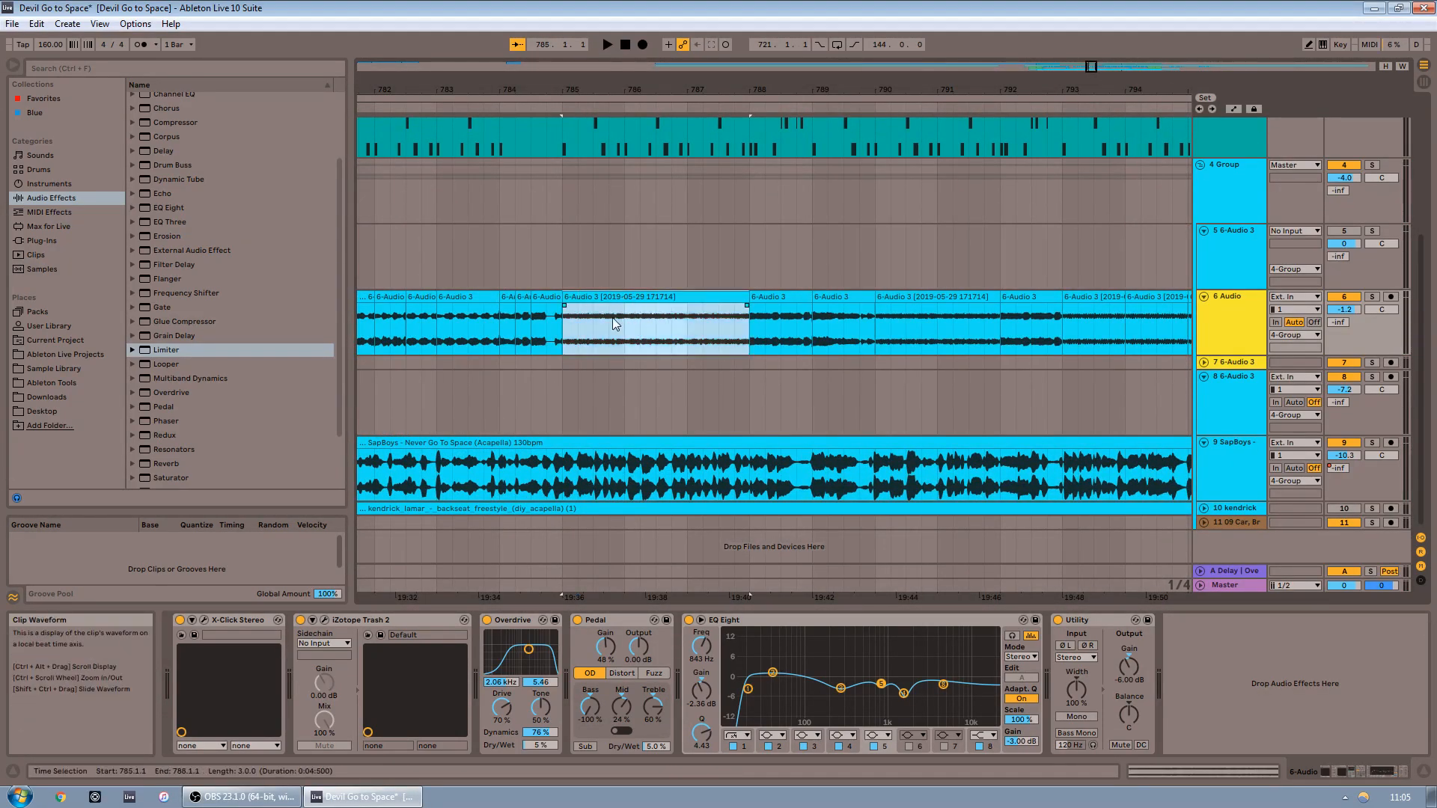
click(601, 307)
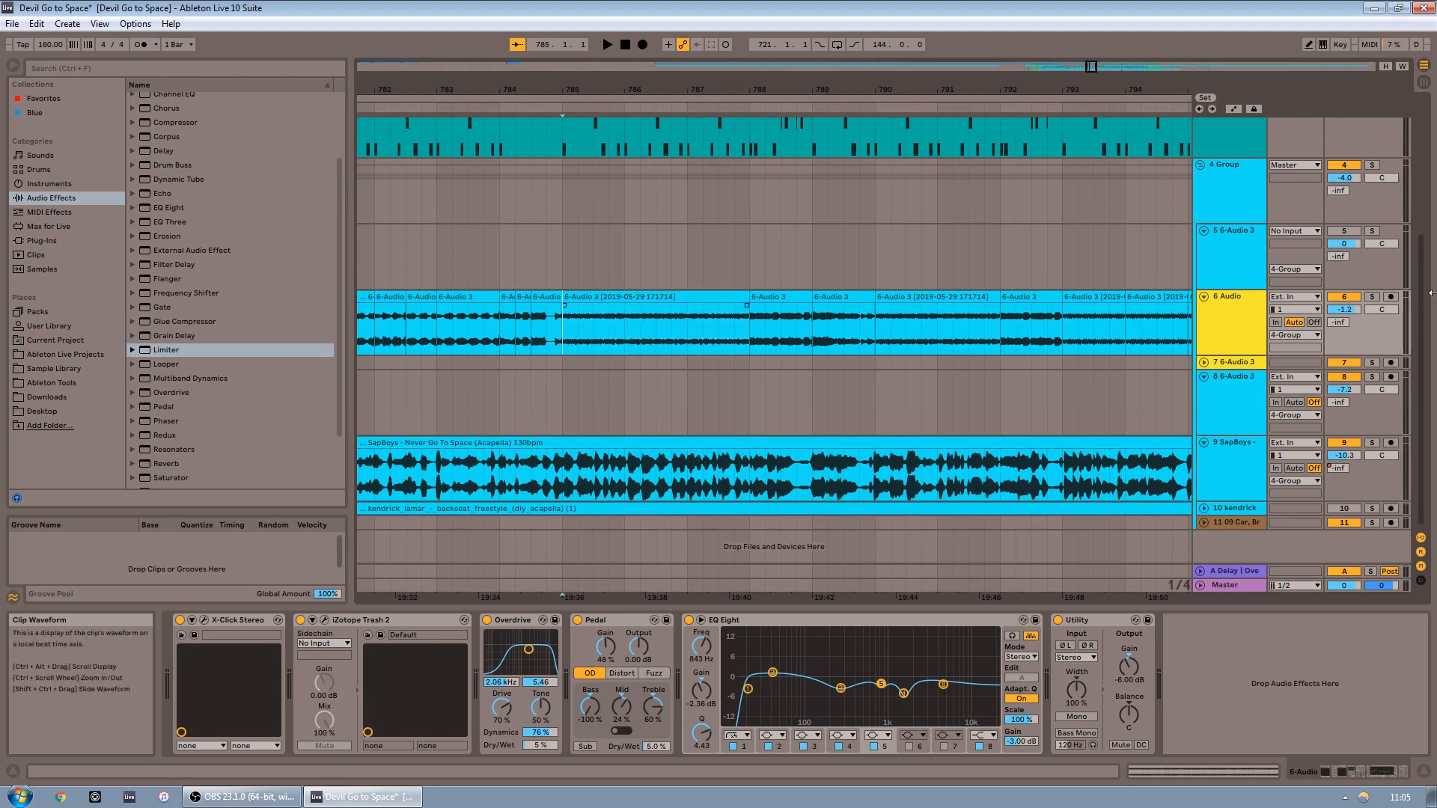
click(1372, 296)
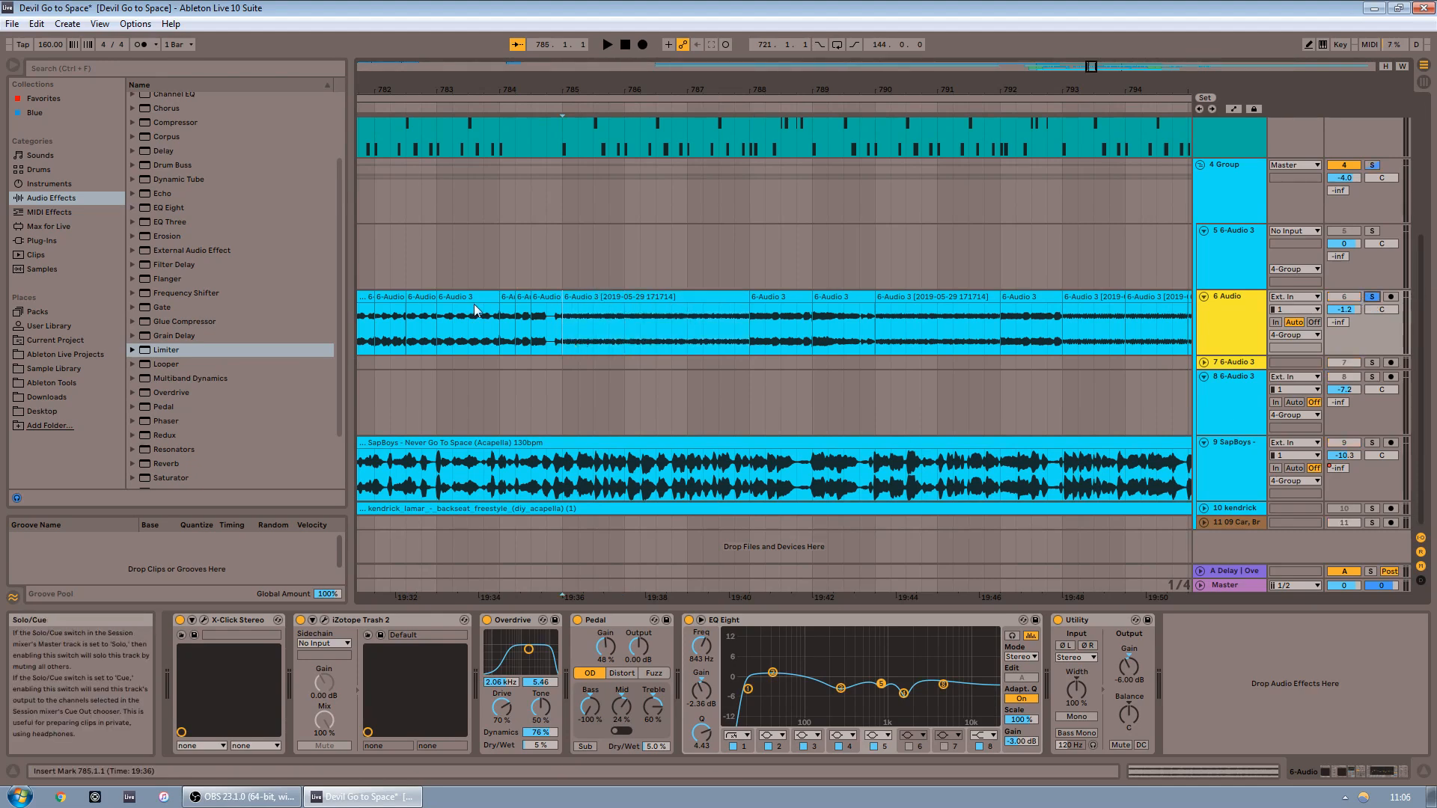
click(604, 47)
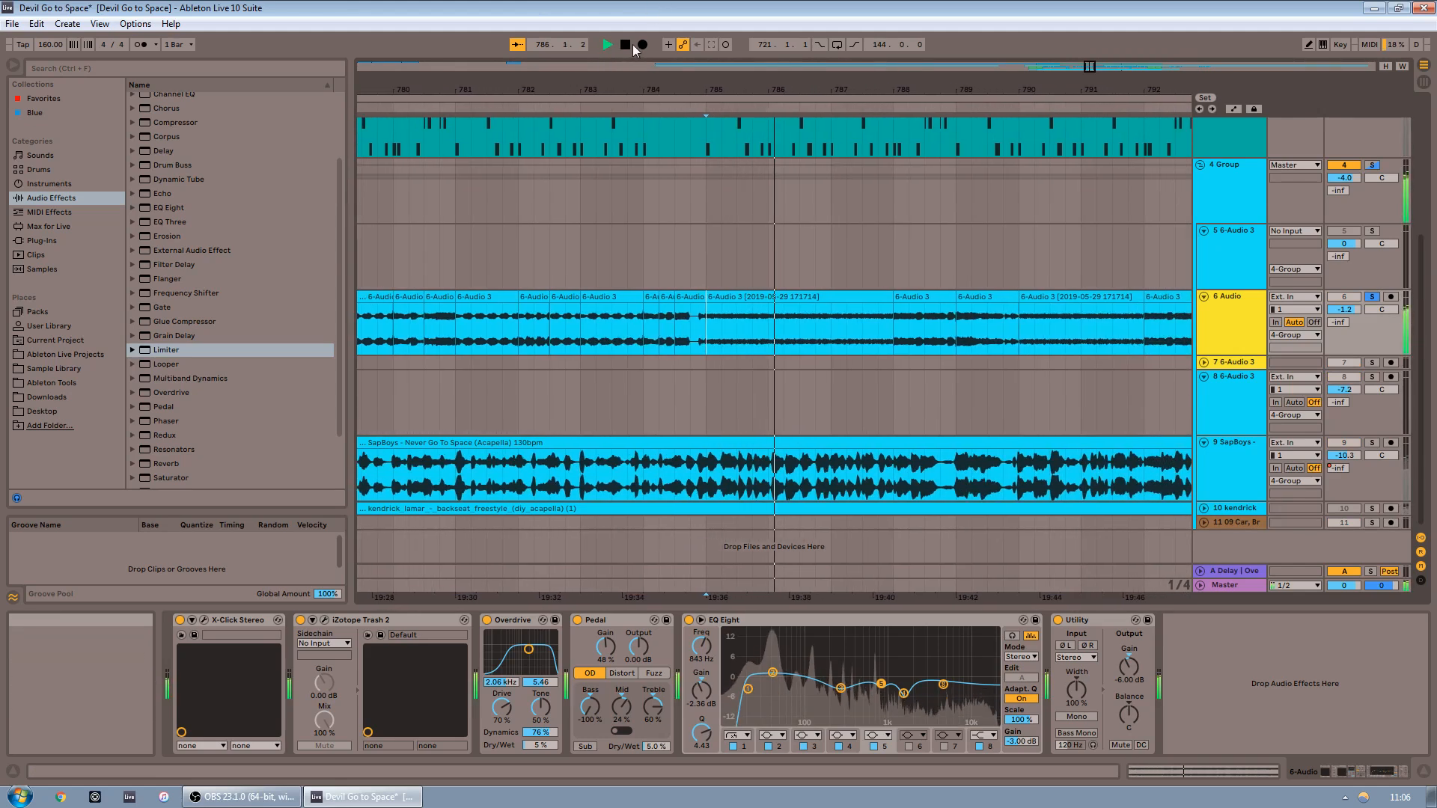
scroll(1039, 308, up, 3)
scroll(1019, 327, up, 4)
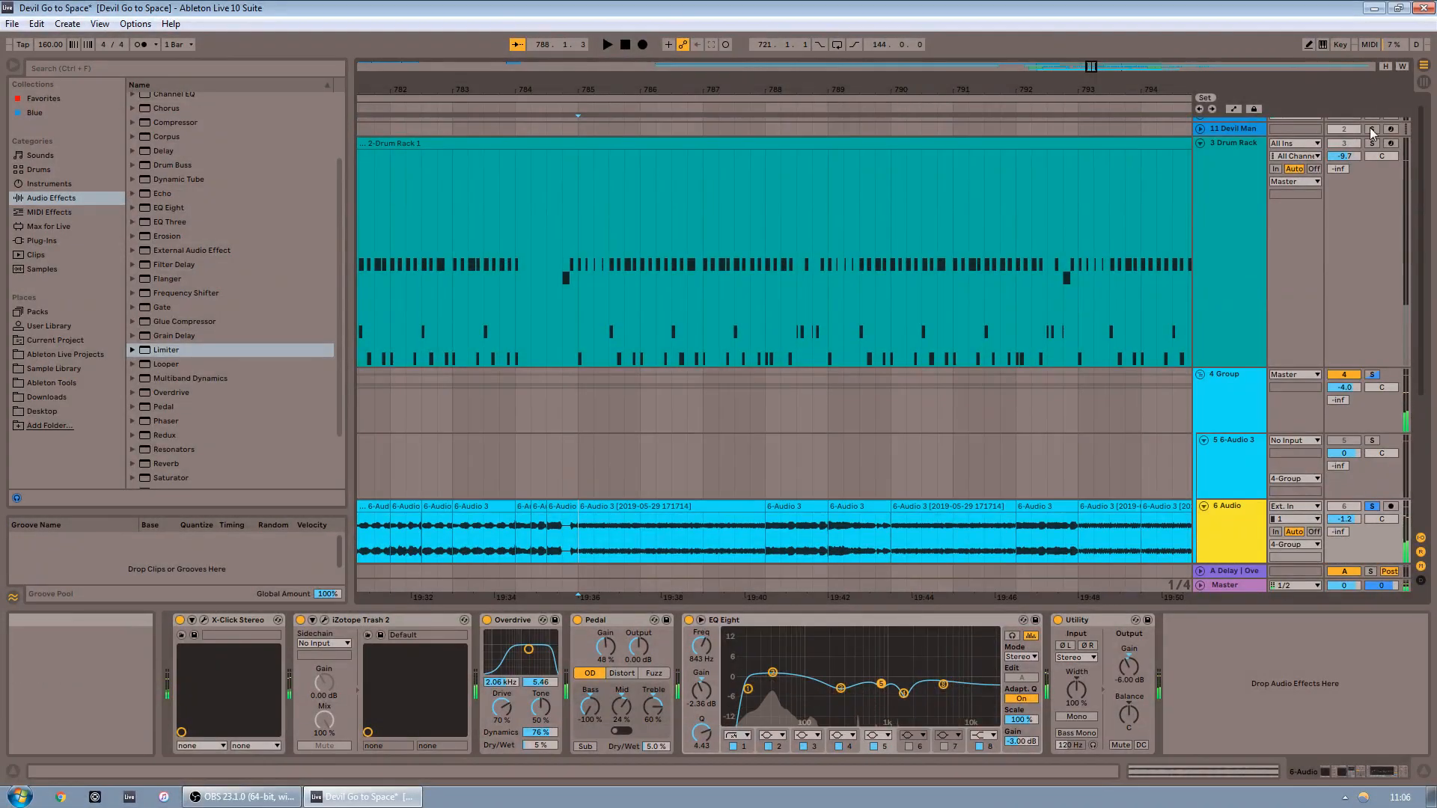
ctrl+click(1375, 143)
scroll(615, 406, down, 3)
key(space)
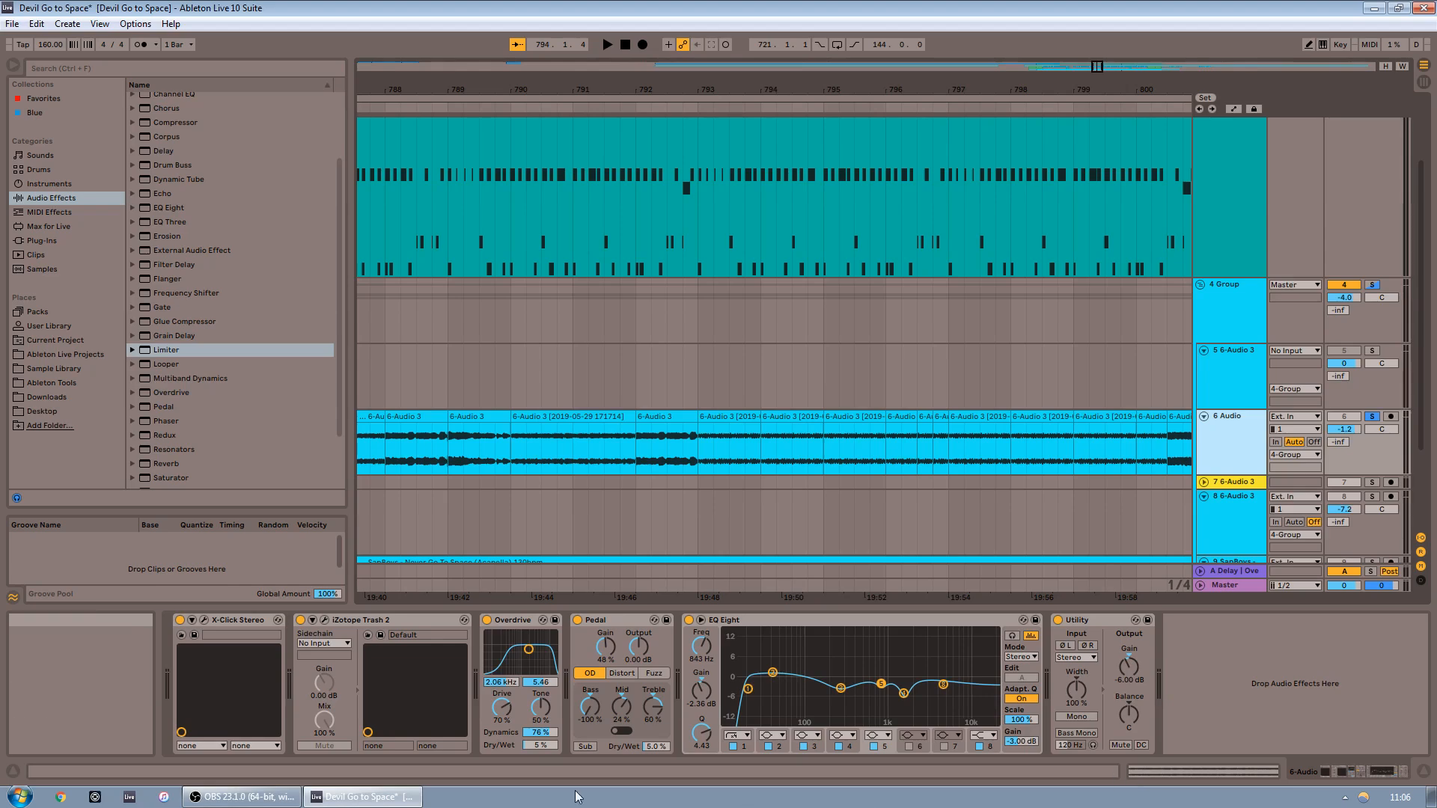
drag(1093, 67, 1087, 11)
scroll(856, 468, down, 2)
scroll(856, 468, down, 1)
drag(1098, 66, 1095, 120)
In the Probability Sample Generation project, select the Beat 05_06 track and scroll through its device chain
click(516, 333)
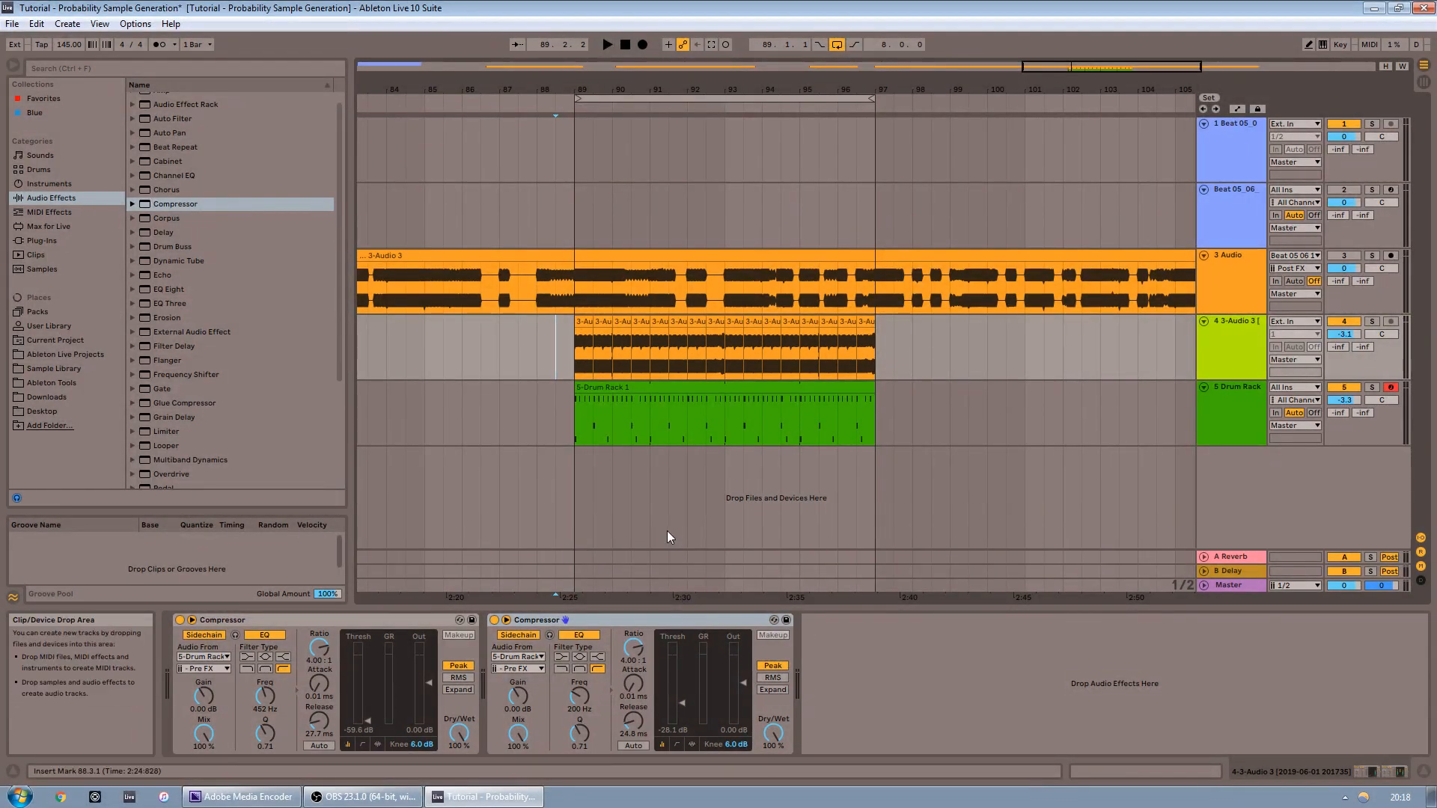
click(1247, 227)
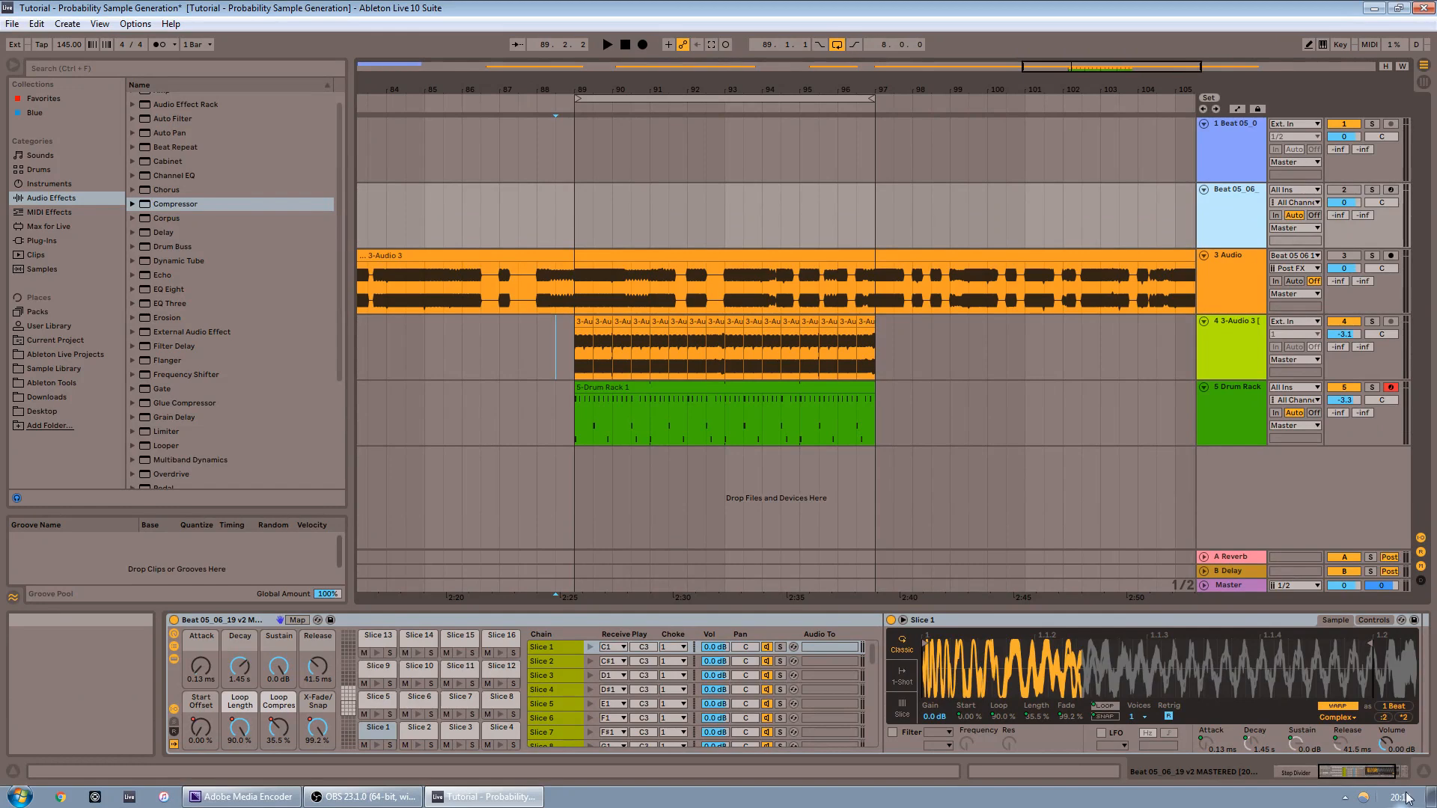
click(1348, 776)
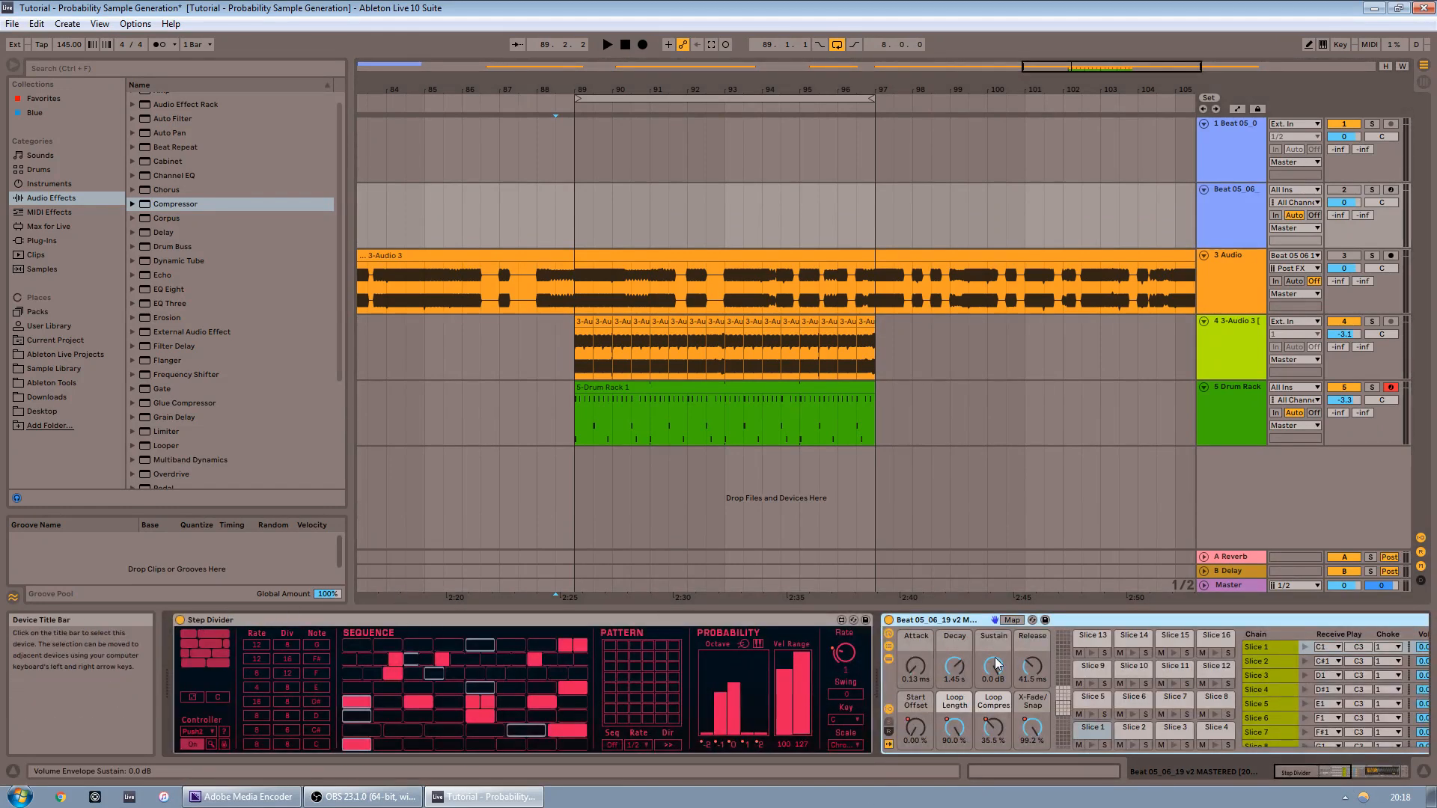
drag(1336, 772, 1372, 770)
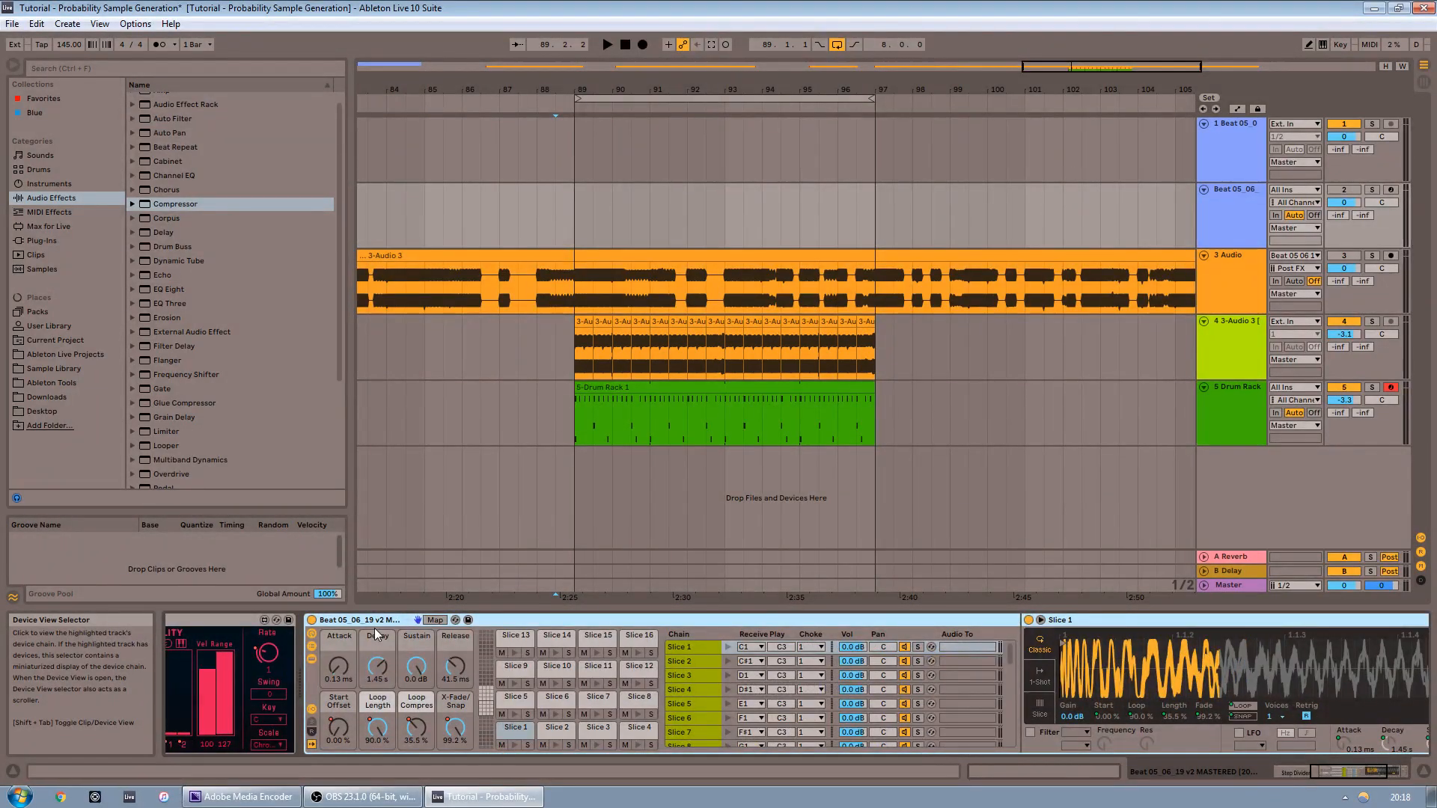
click(1364, 774)
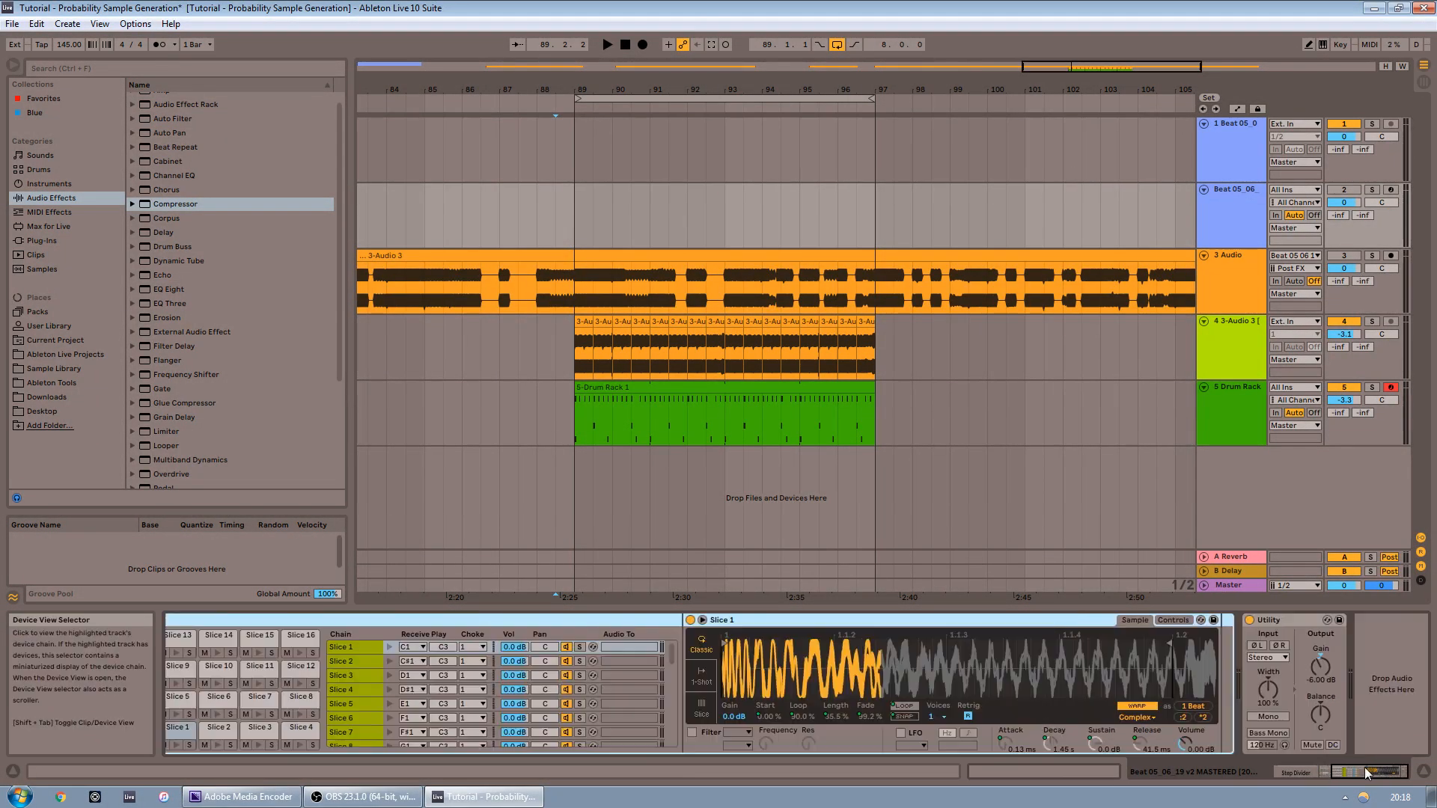